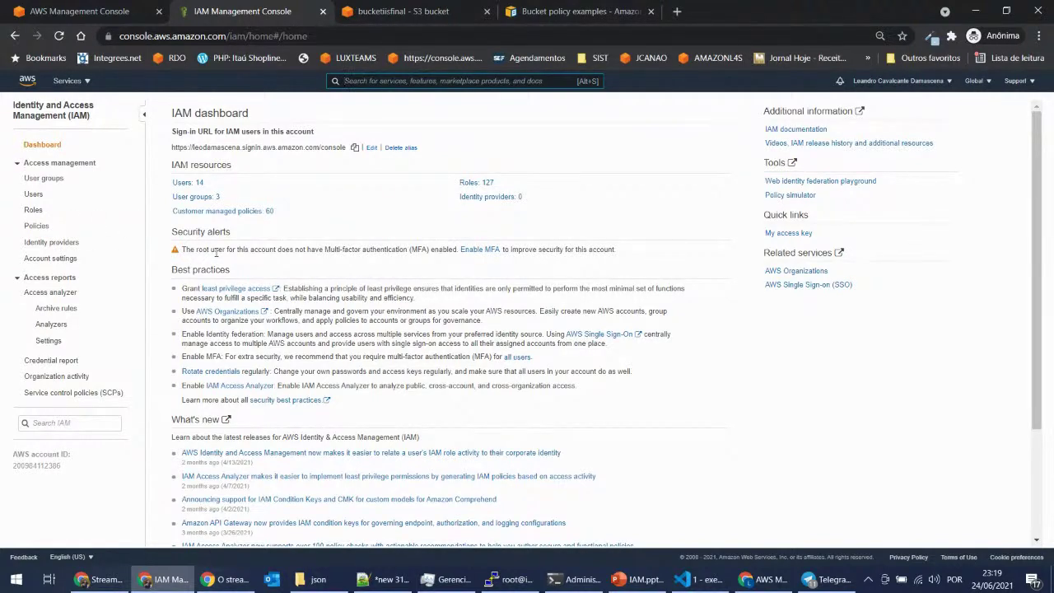
Step: View the account's IAM user groups and the list of IAM users with their key and password ages
{"action": "left_click", "coordinate": [46, 179]}
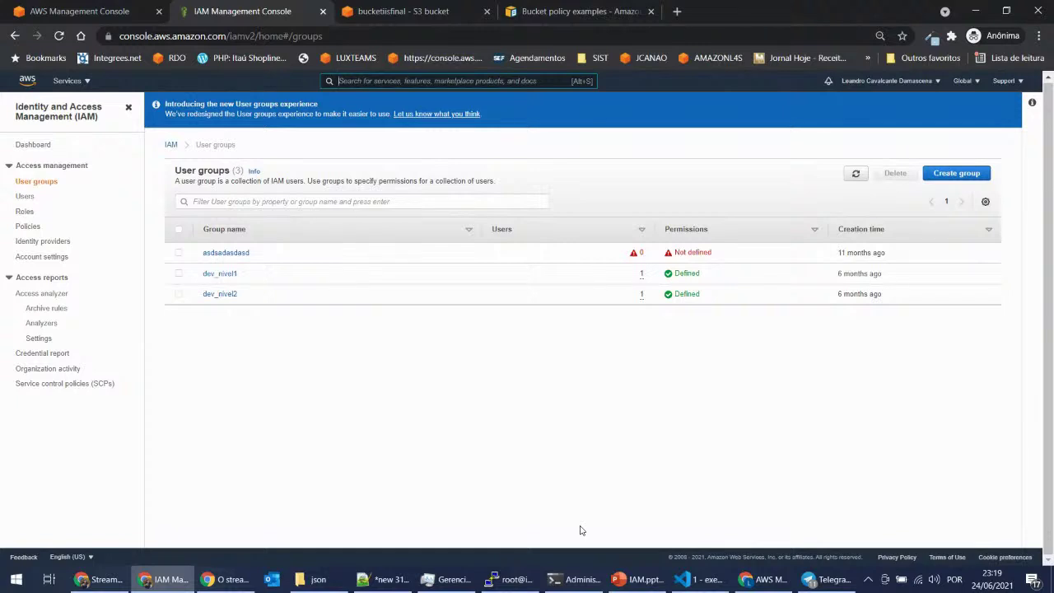
{"action": "key", "text": "ctrl+shift+b"}
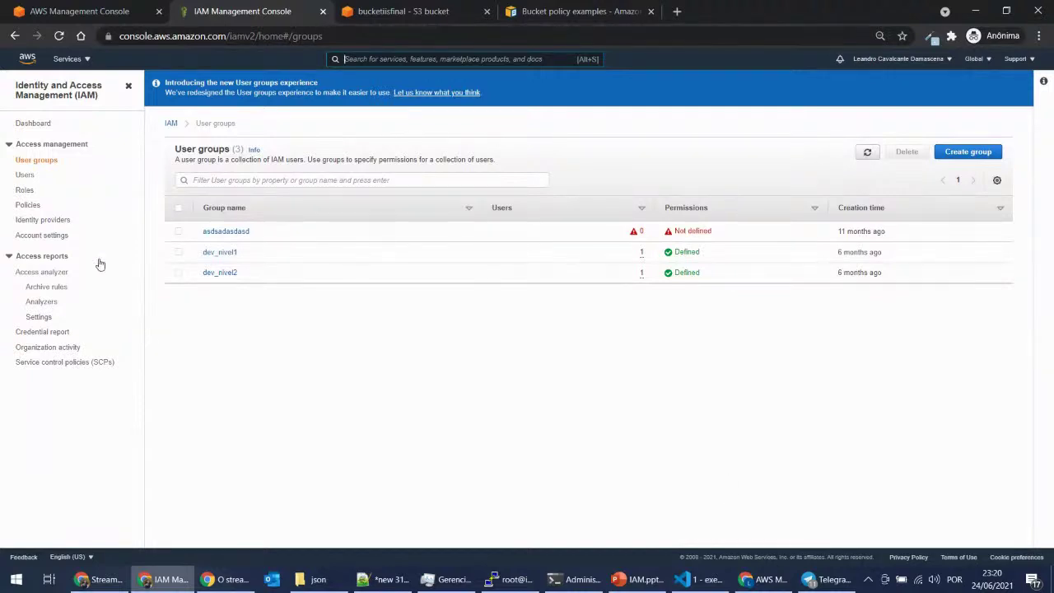
{"action": "left_click", "coordinate": [25, 175]}
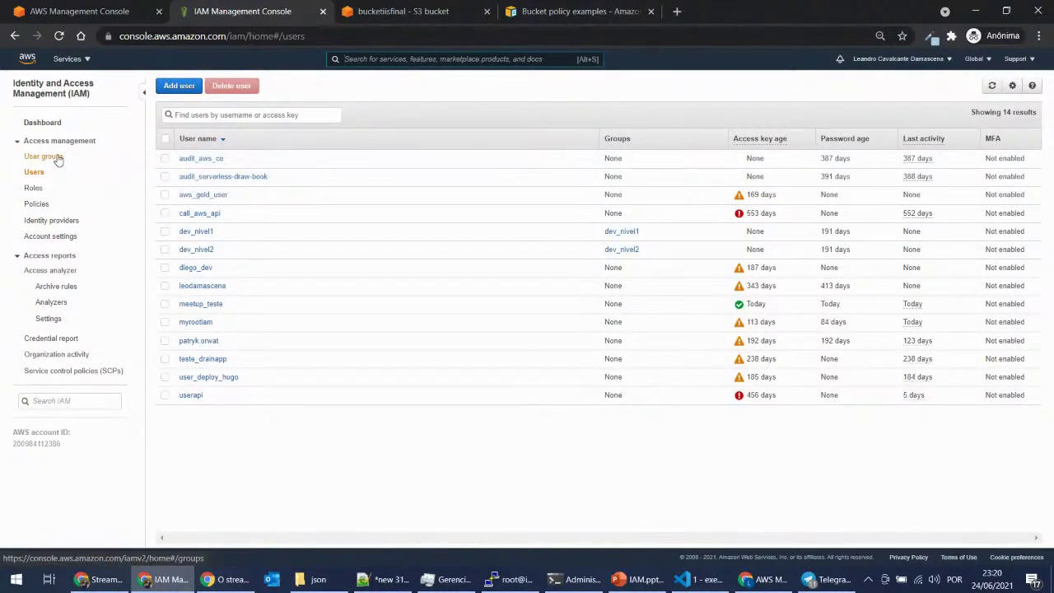
{"action": "key", "text": "ctrl+plus"}
{"action": "key", "text": "ctrl+plus"}
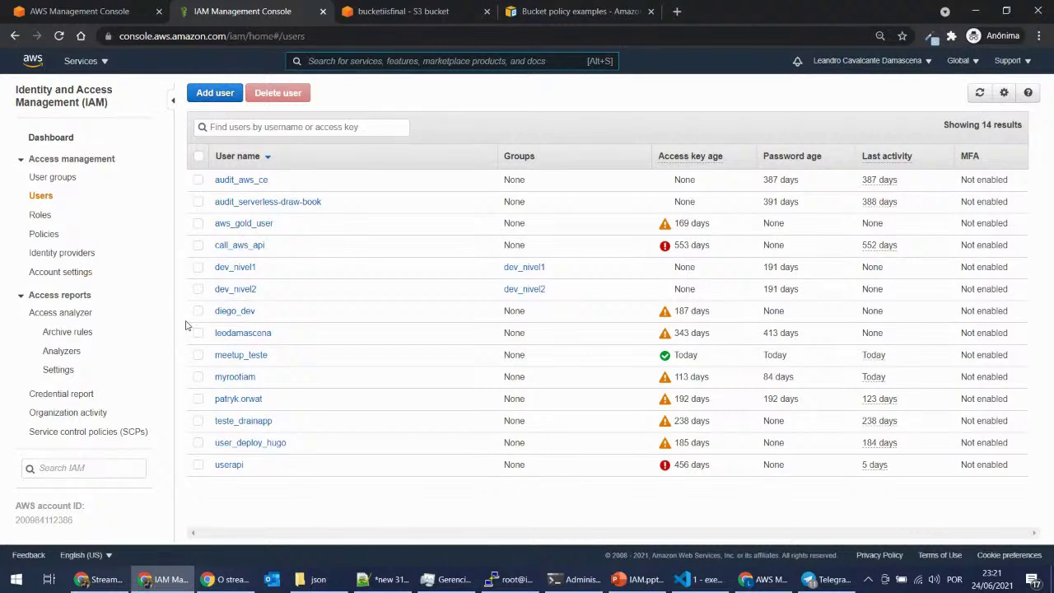
Step: Download the account's IAM credential report
{"action": "left_click", "coordinate": [82, 395]}
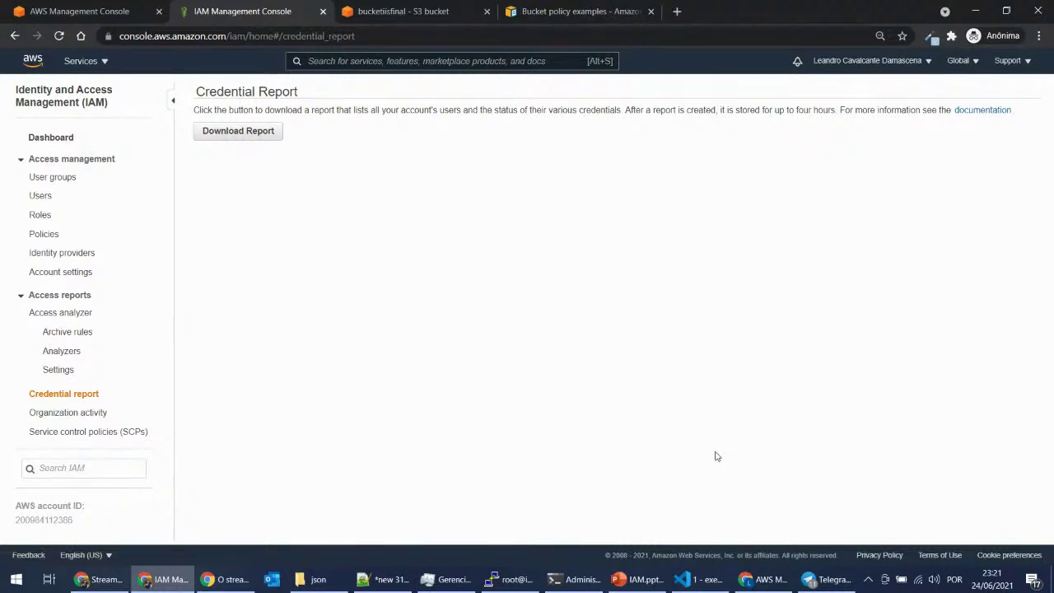
{"action": "left_click", "coordinate": [210, 135]}
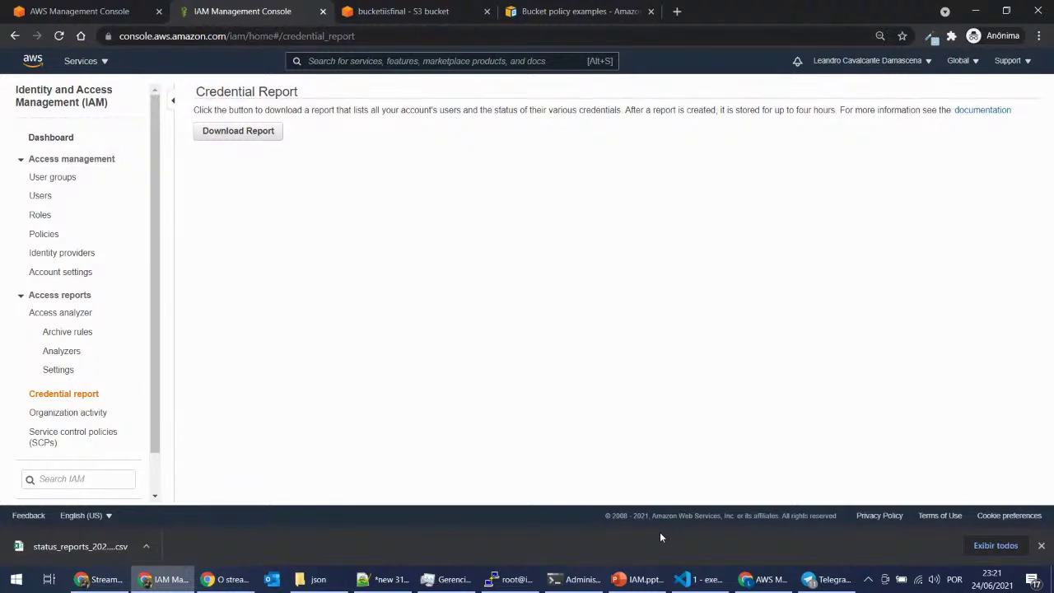
Step: Switch to the IAM.pptx presentation in PowerPoint and browse its slide thumbnails
{"action": "left_click", "coordinate": [636, 579]}
{"action": "scroll", "coordinate": [94, 494], "scroll_direction": "down", "scroll_amount": 3}
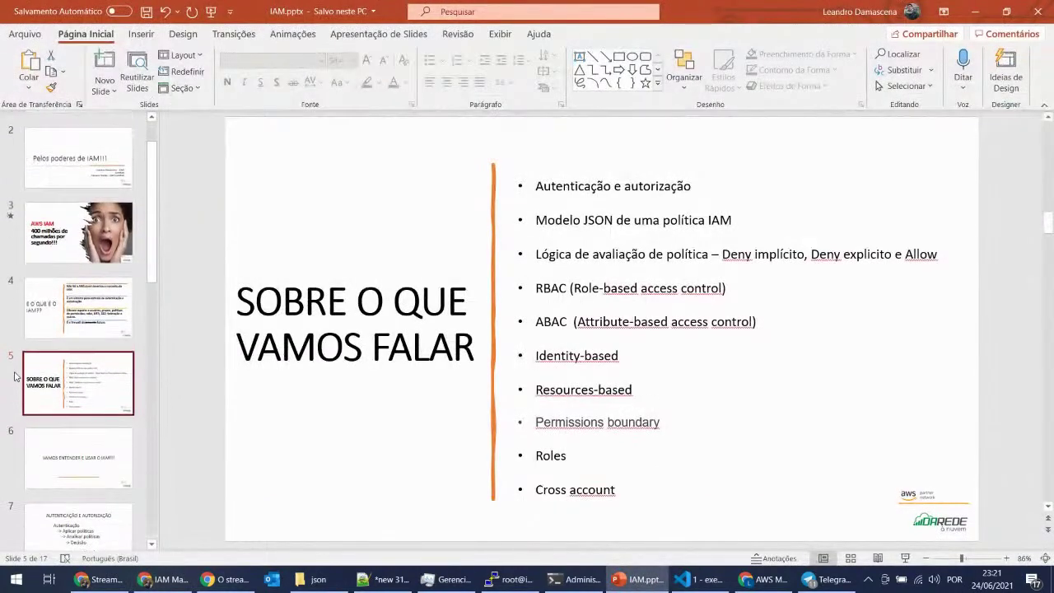
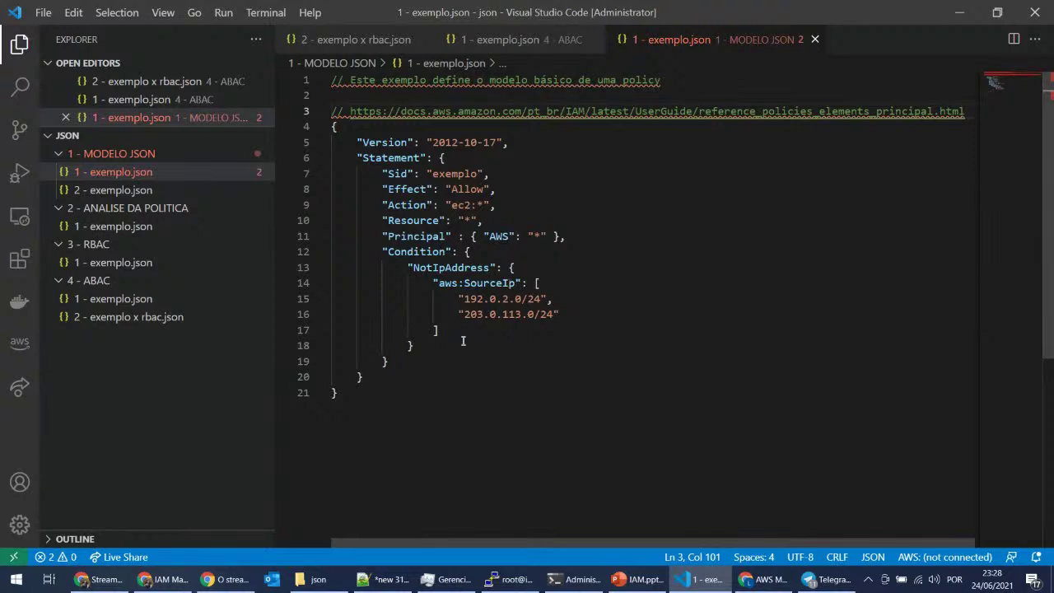
Step: Examine the Condition, Version, Statement, Effect and Action elements of the basic policy in 1 - exemplo.json
{"action": "left_click_drag", "start_coordinate": [388, 362], "coordinate": [404, 300]}
{"action": "left_click", "coordinate": [422, 332]}
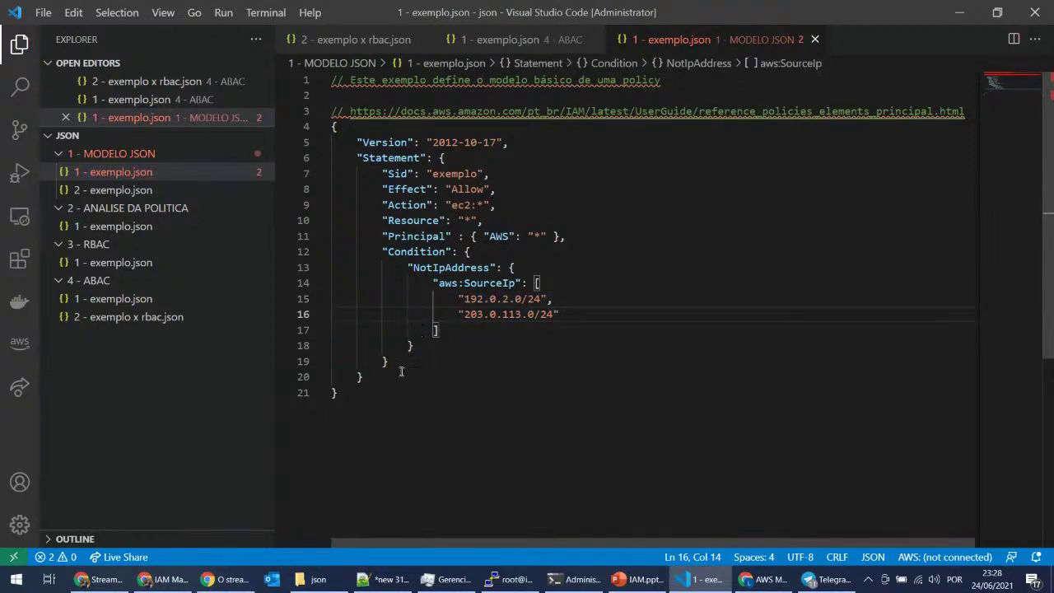
{"action": "left_click_drag", "start_coordinate": [389, 362], "coordinate": [390, 267]}
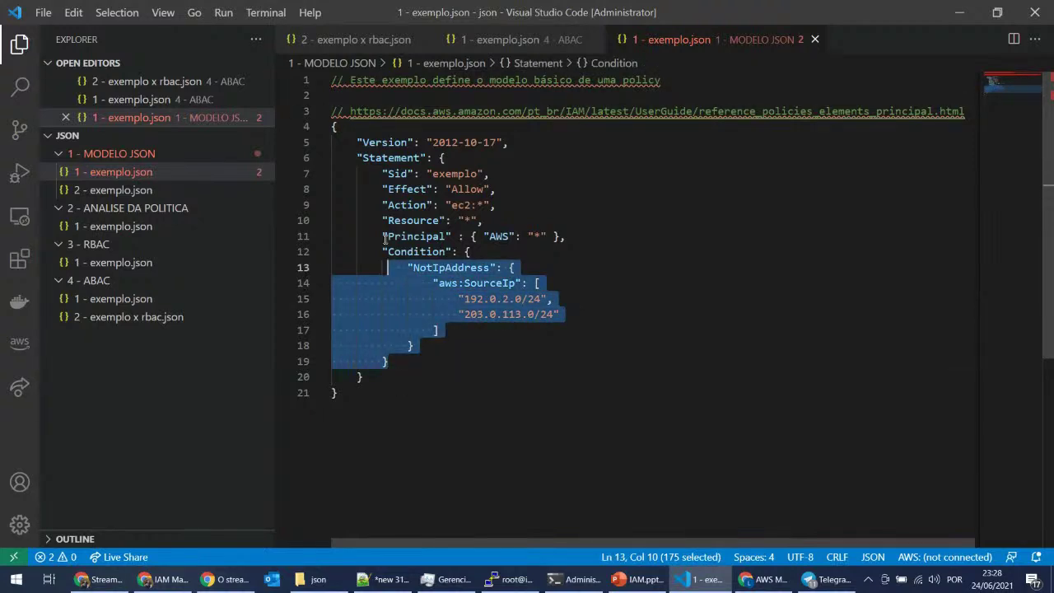
{"action": "double_click", "coordinate": [377, 143]}
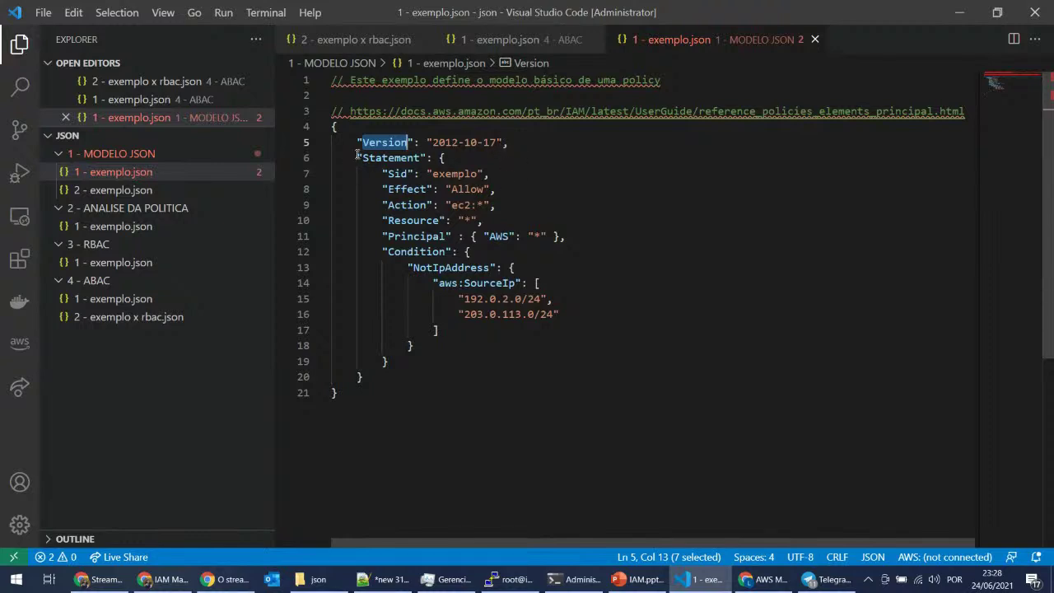
{"action": "left_click_drag", "start_coordinate": [356, 157], "coordinate": [457, 361]}
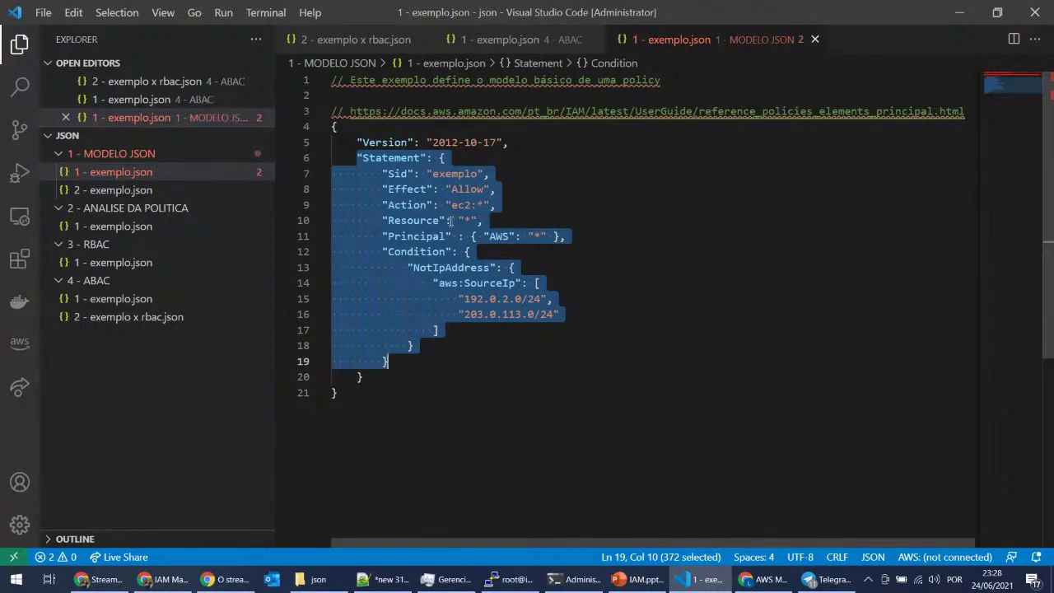
{"action": "left_click", "coordinate": [413, 188]}
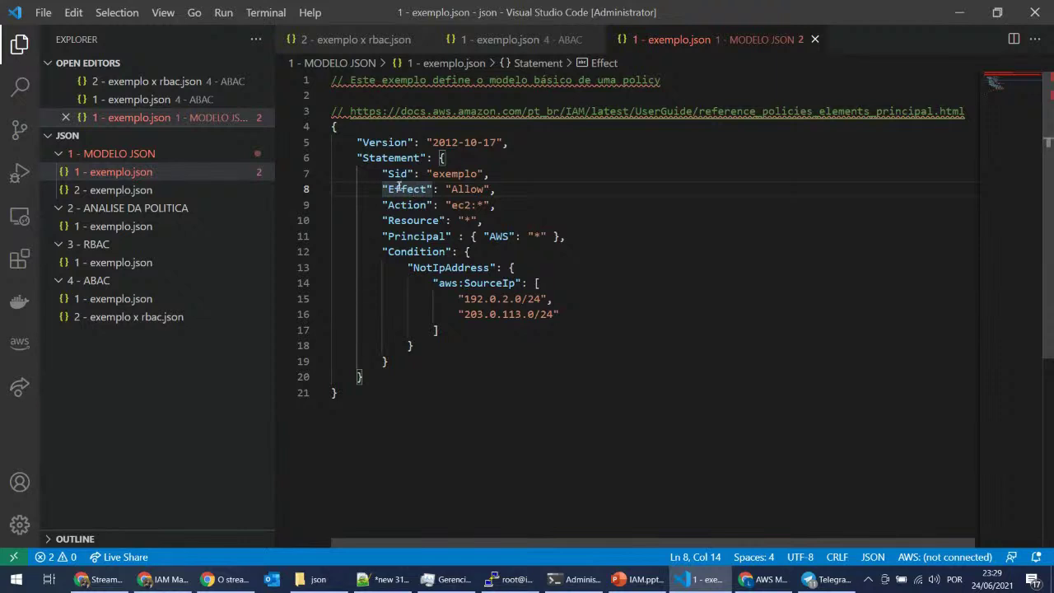
{"action": "key", "text": "End"}
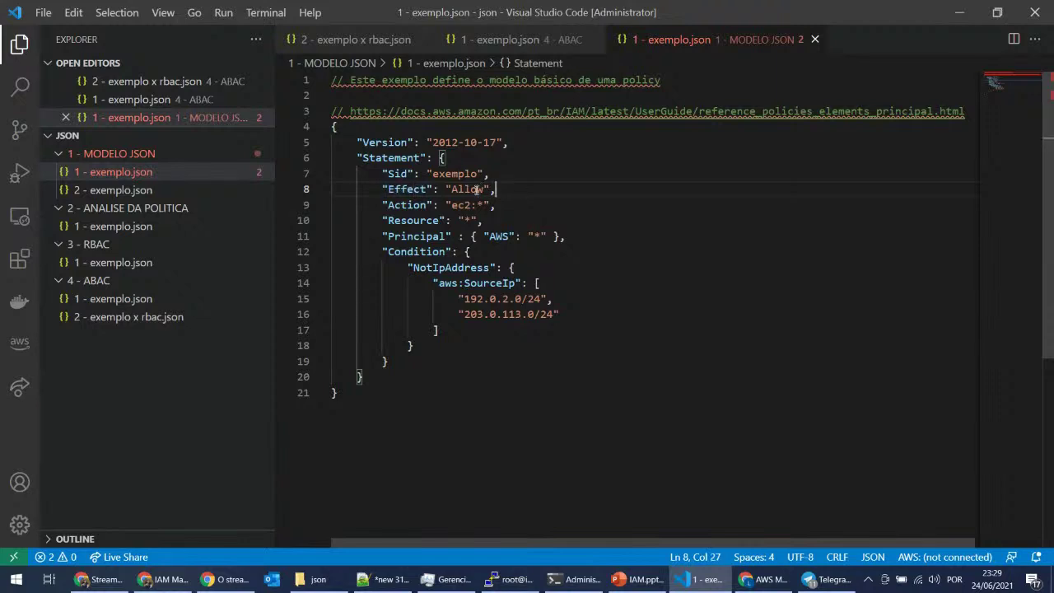
{"action": "double_click", "coordinate": [398, 204]}
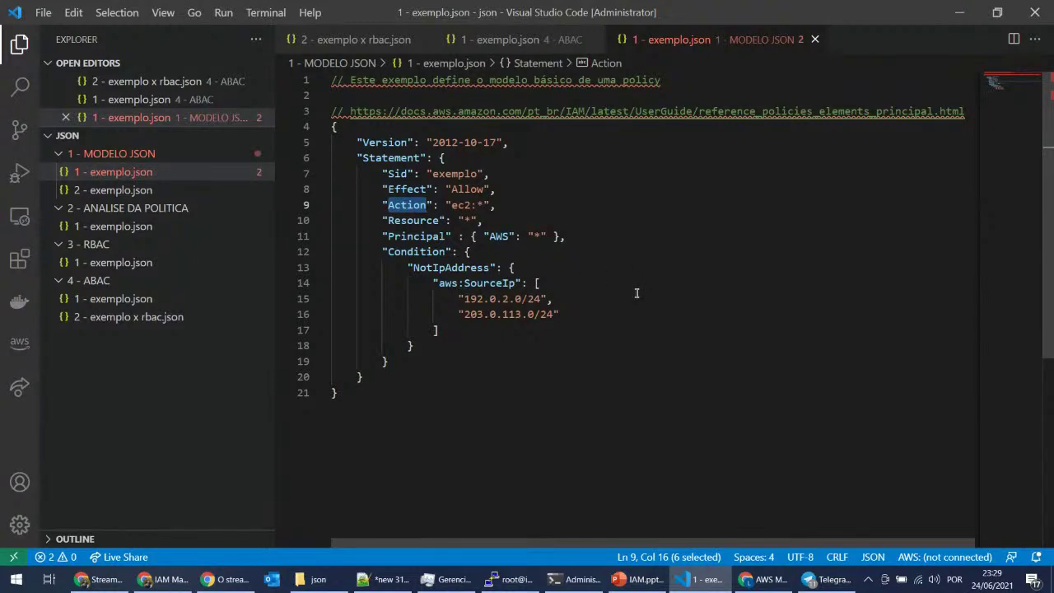
Step: Try s3, lambda, sqs and apigateway as the service prefix of the policy's Action, and restore it to ec2
{"action": "double_click", "coordinate": [463, 204]}
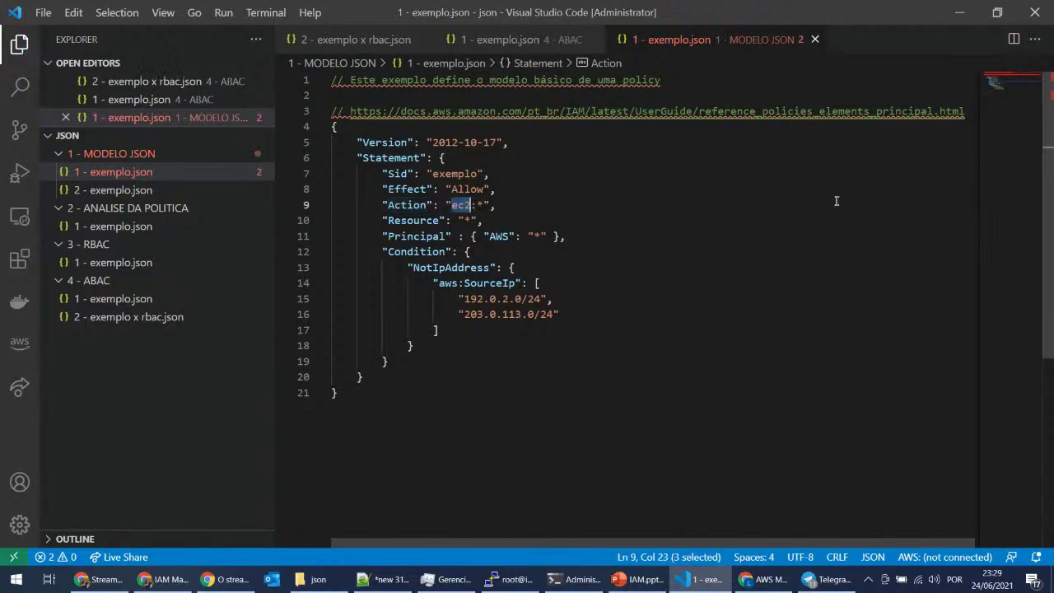
{"action": "key", "text": "ctrl+equal"}
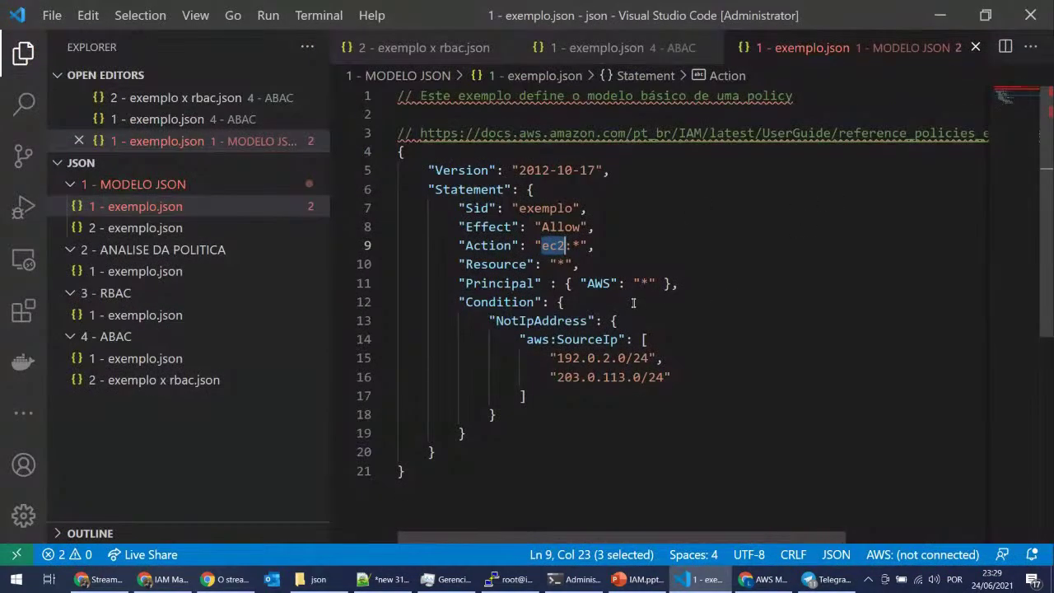
{"action": "type", "text": "s3"}
{"action": "key", "text": "BackSpace"}
{"action": "key", "text": "BackSpace"}
{"action": "type", "text": "lambda"}
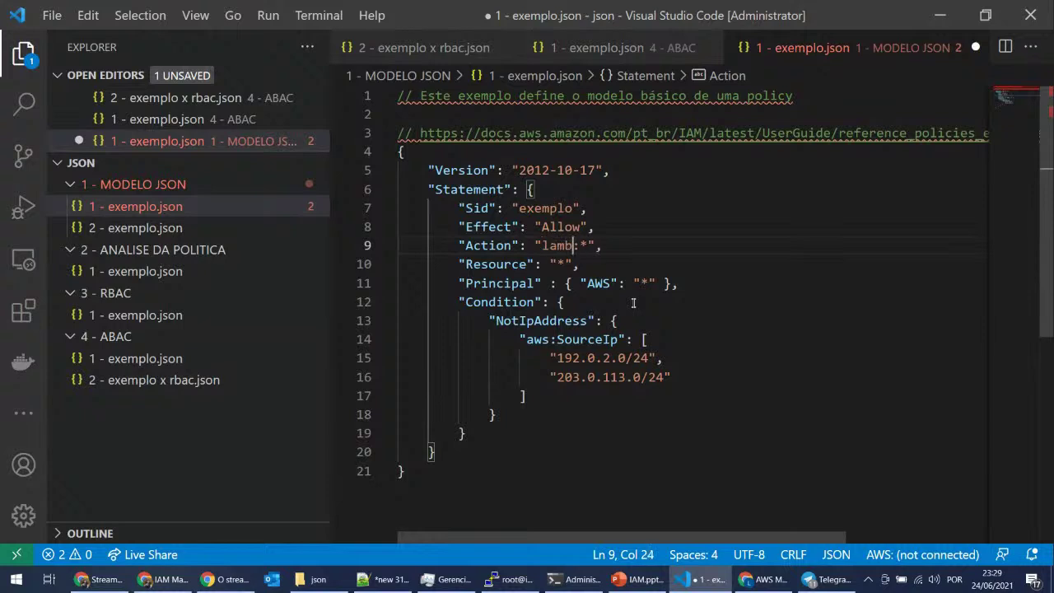
{"action": "key", "text": "ctrl+BackSpace"}
{"action": "type", "text": "sqs"}
{"action": "key", "text": "ctrl+BackSpace"}
{"action": "type", "text": "apigatew"}
{"action": "type", "text": "ays"}
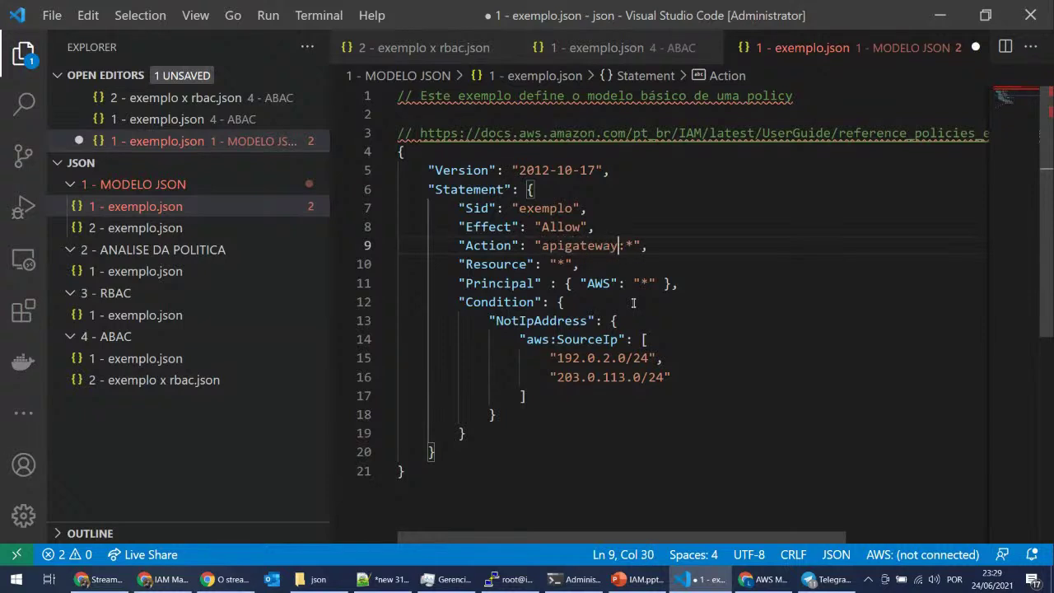
{"action": "key", "text": "ctrl+BackSpace"}
{"action": "type", "text": "ec2"}
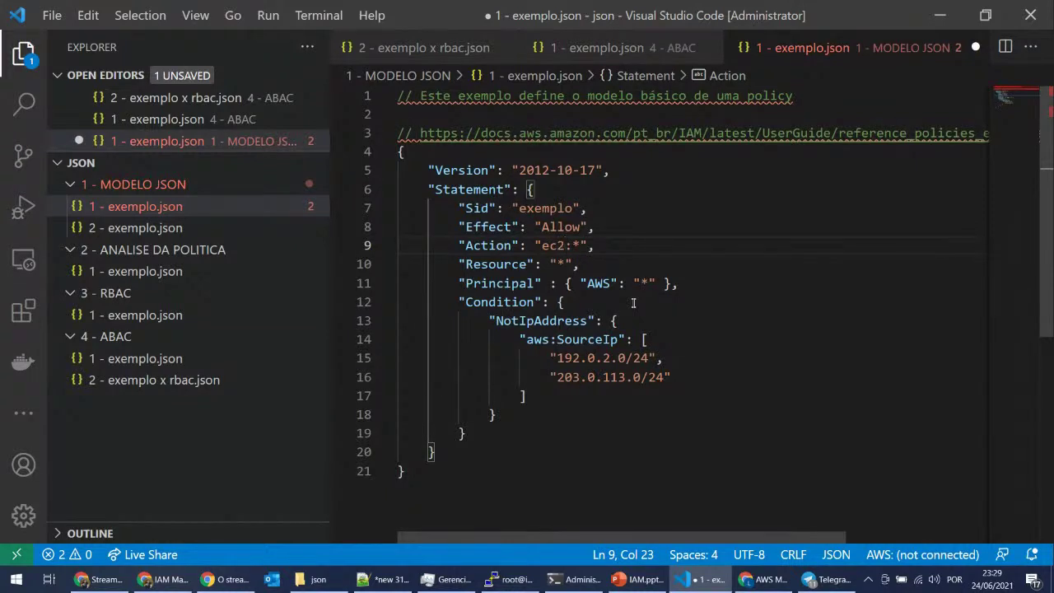
{"action": "key", "text": "Right"}
{"action": "key", "text": "Right"}
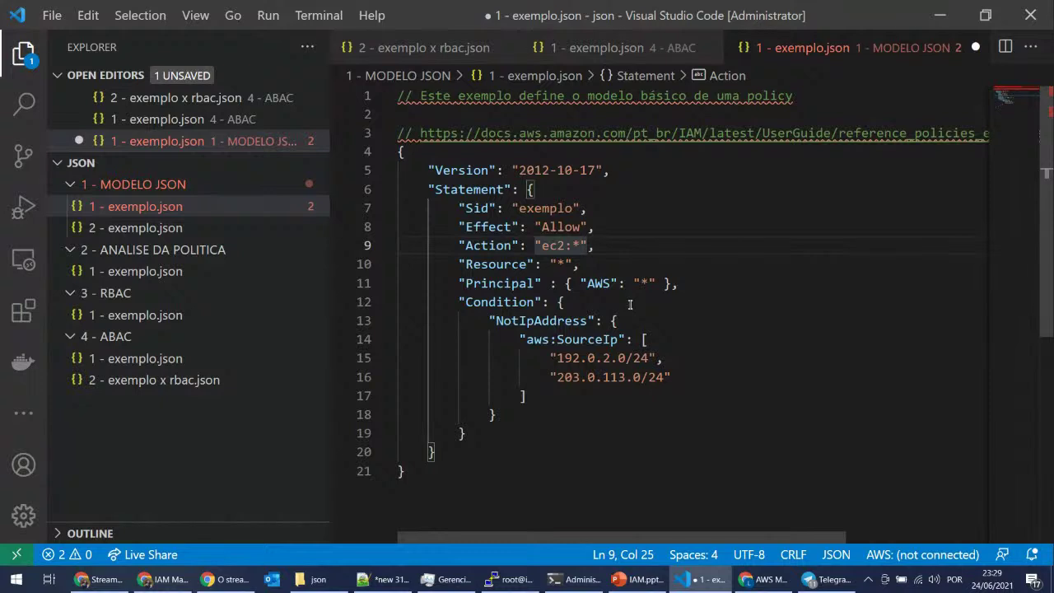
{"action": "key", "text": "Left"}
{"action": "key", "text": "Right"}
{"action": "key", "text": "Left"}
{"action": "key", "text": "Right"}
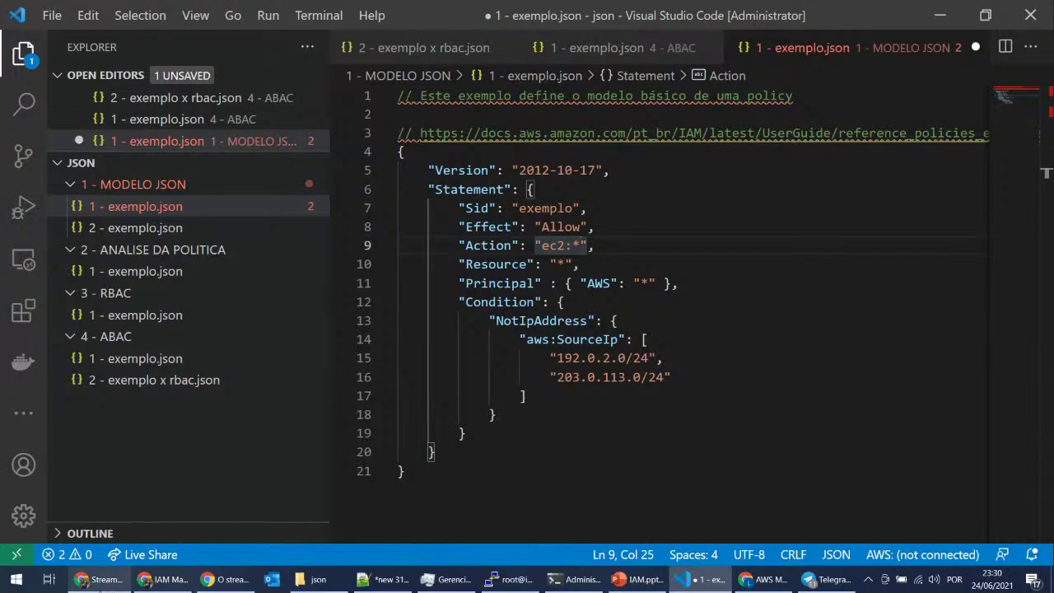
Step: Switch to the other Chrome window, search for the AWS policy generator in a new tab and open its page
{"action": "left_click", "coordinate": [98, 580]}
{"action": "key", "text": "ctrl+t"}
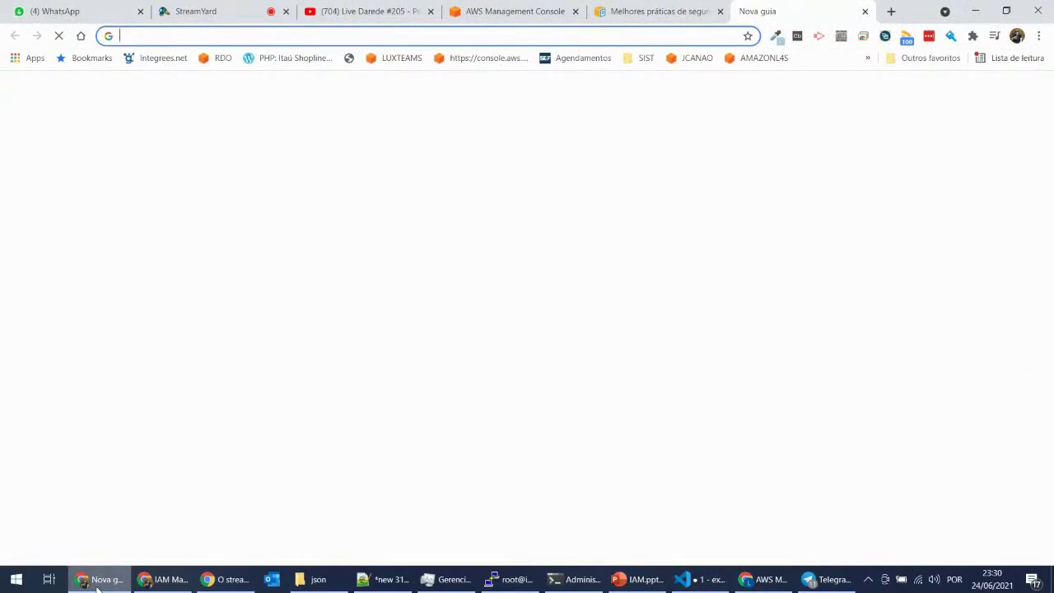
{"action": "type", "text": "aw s p"}
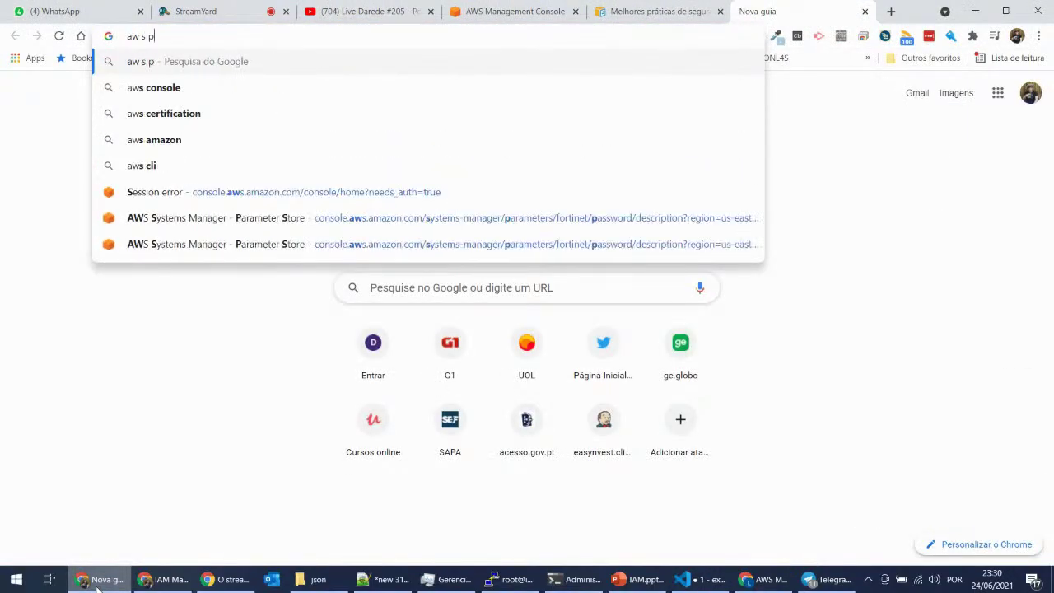
{"action": "type", "text": "olicy"}
{"action": "key", "text": "Down"}
{"action": "key", "text": "Return"}
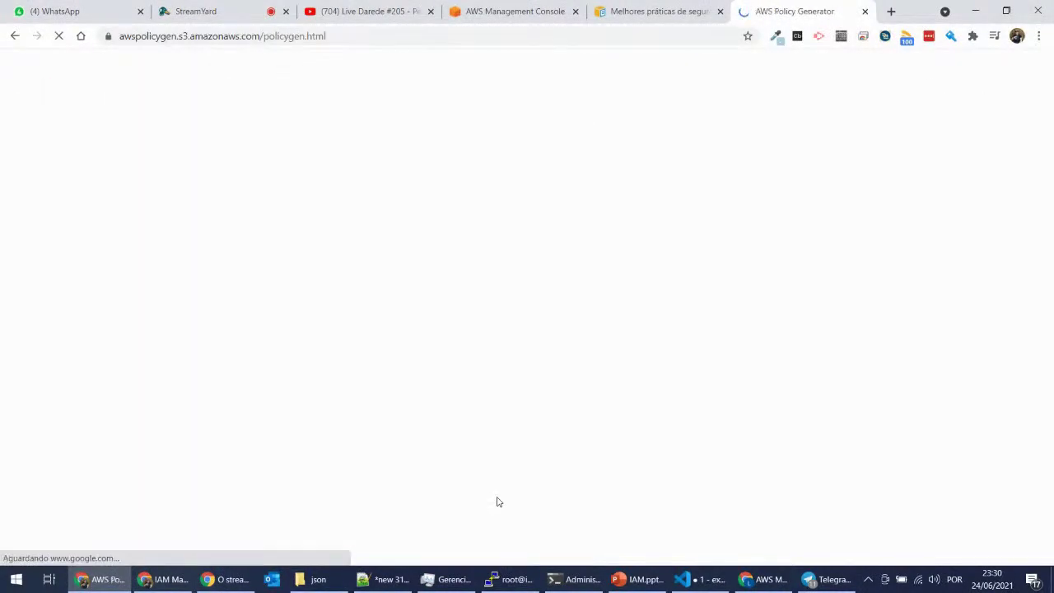
Step: Set the type of policy in the AWS Policy Generator to IAM Policy
{"action": "scroll", "coordinate": [700, 284], "scroll_direction": "down", "scroll_amount": 2}
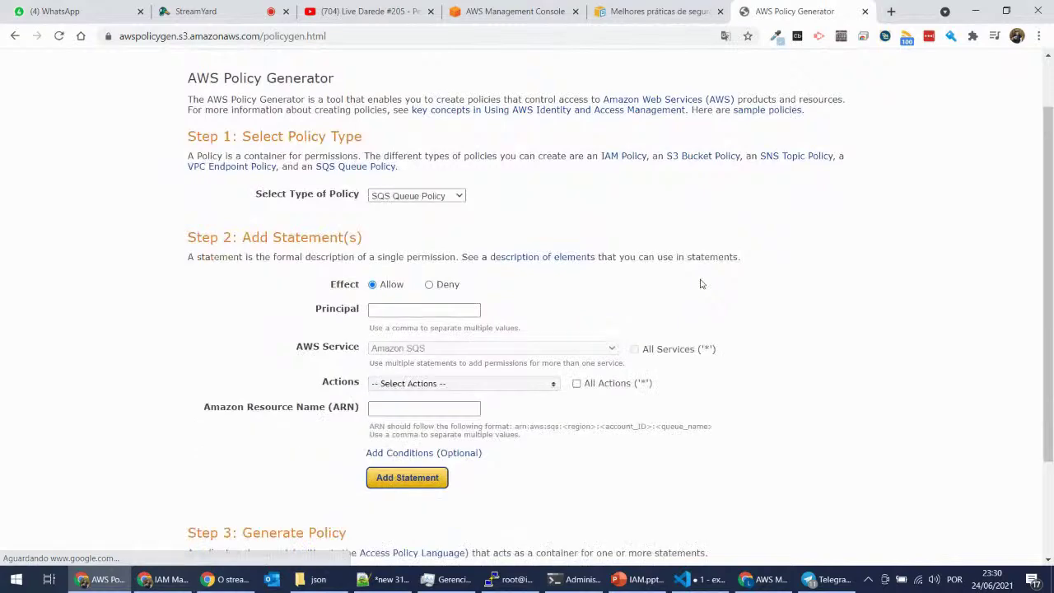
{"action": "key", "text": "ctrl+plus"}
{"action": "scroll", "coordinate": [699, 279], "scroll_direction": "down", "scroll_amount": 2}
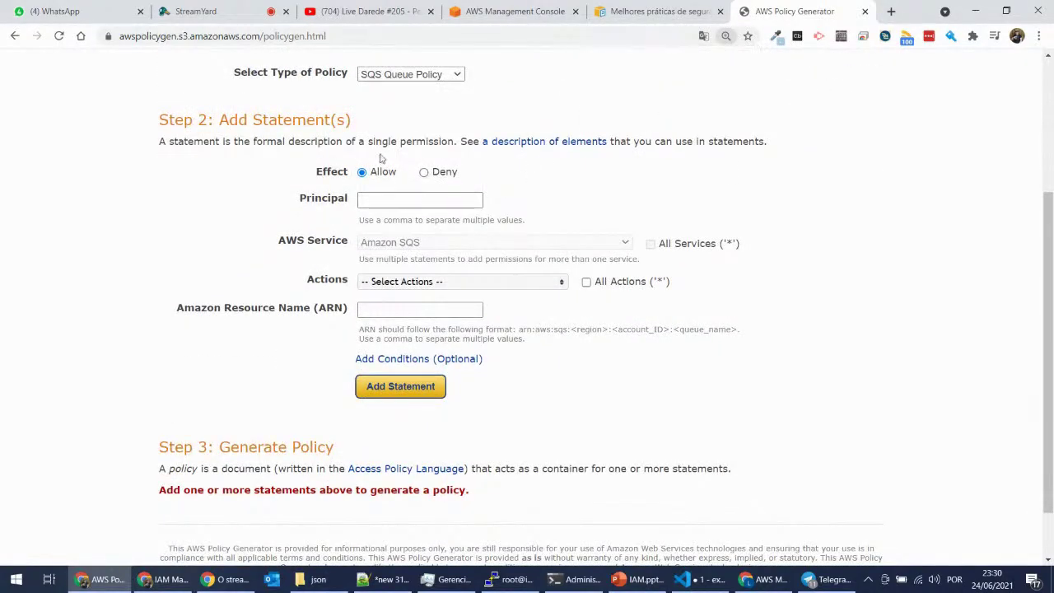
{"action": "left_click", "coordinate": [387, 76]}
{"action": "left_click", "coordinate": [398, 124]}
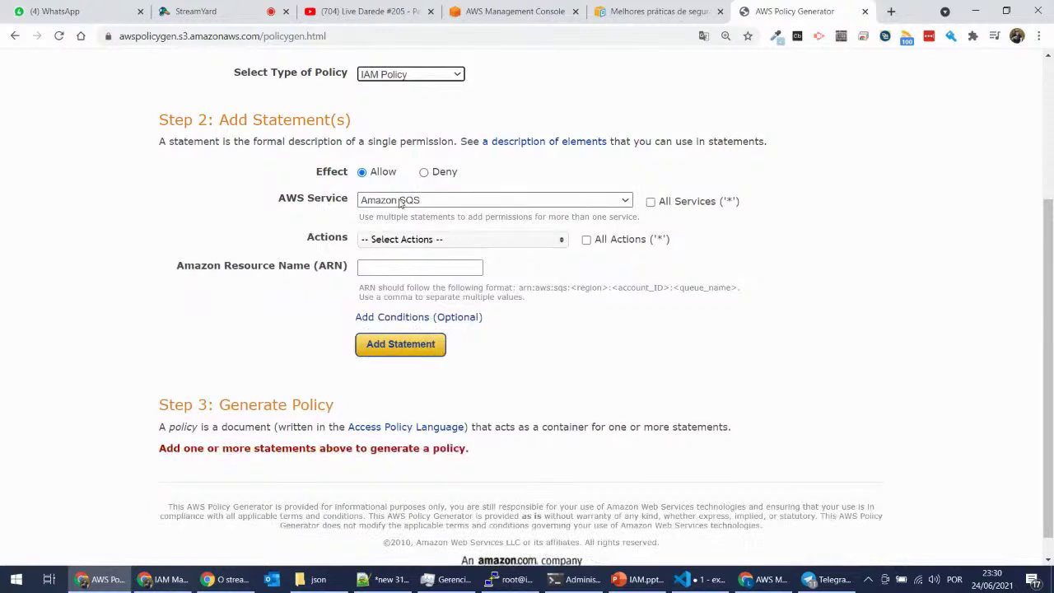
Step: Compare the actions offered for Amazon SQS, Amazon S3, Amazon Neptune and Amazon MQ in the statement form
{"action": "left_click", "coordinate": [442, 239]}
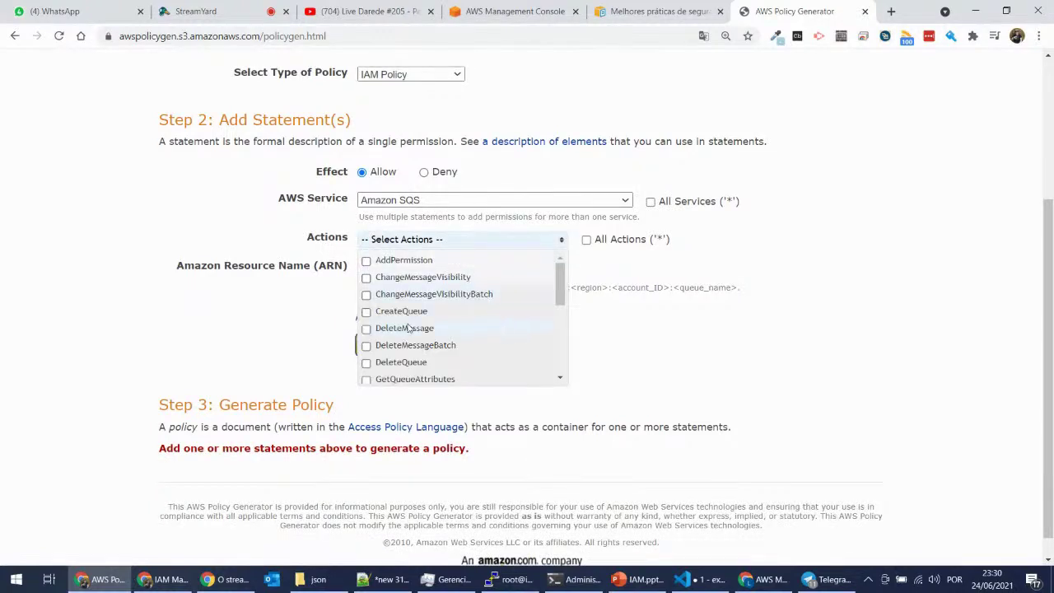
{"action": "left_click", "coordinate": [471, 204]}
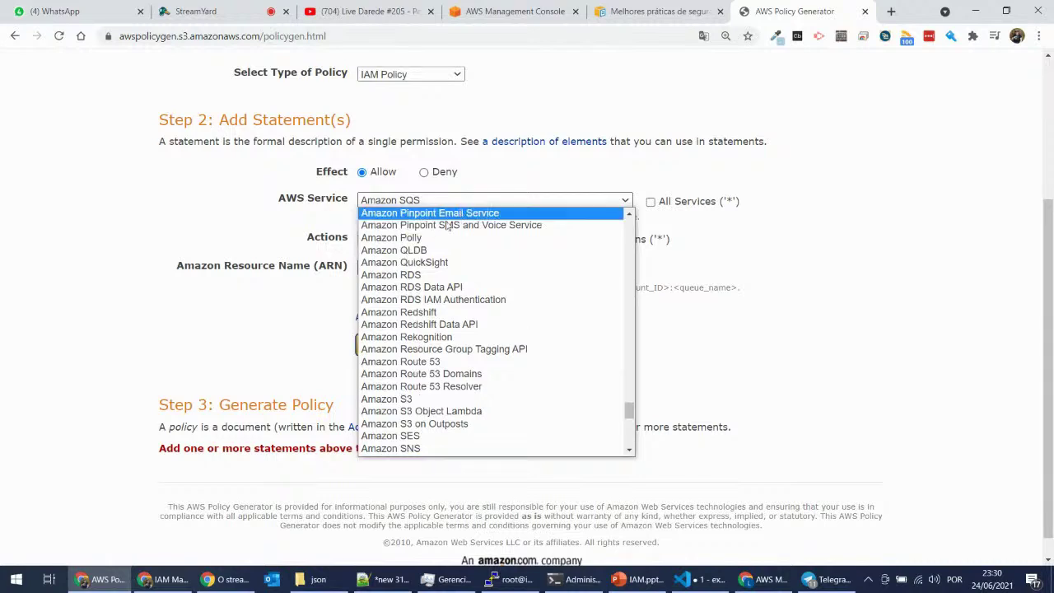
{"action": "left_click", "coordinate": [429, 400]}
{"action": "left_click", "coordinate": [440, 241]}
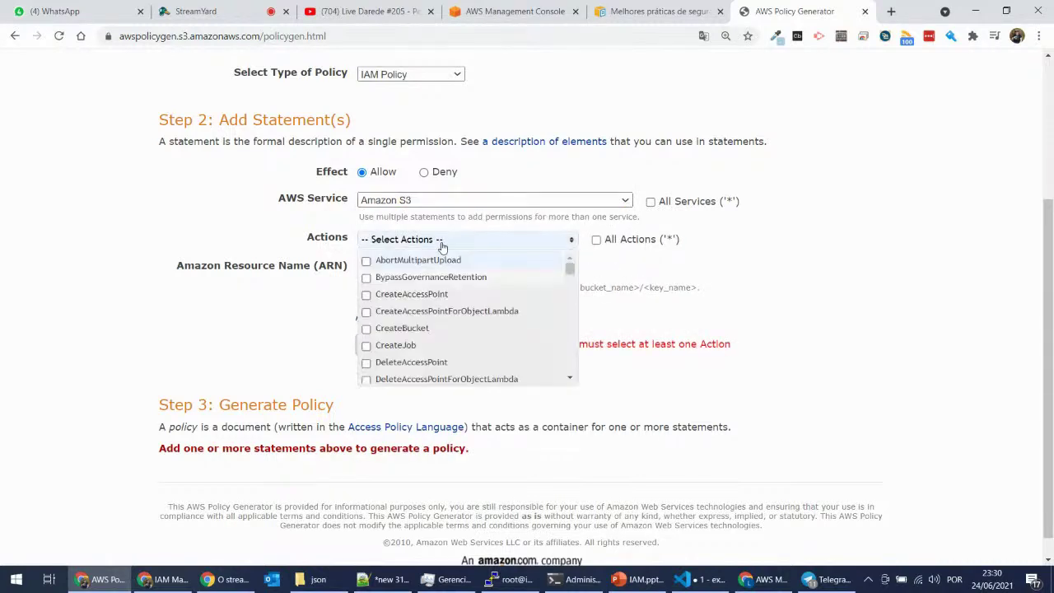
{"action": "left_click", "coordinate": [422, 202]}
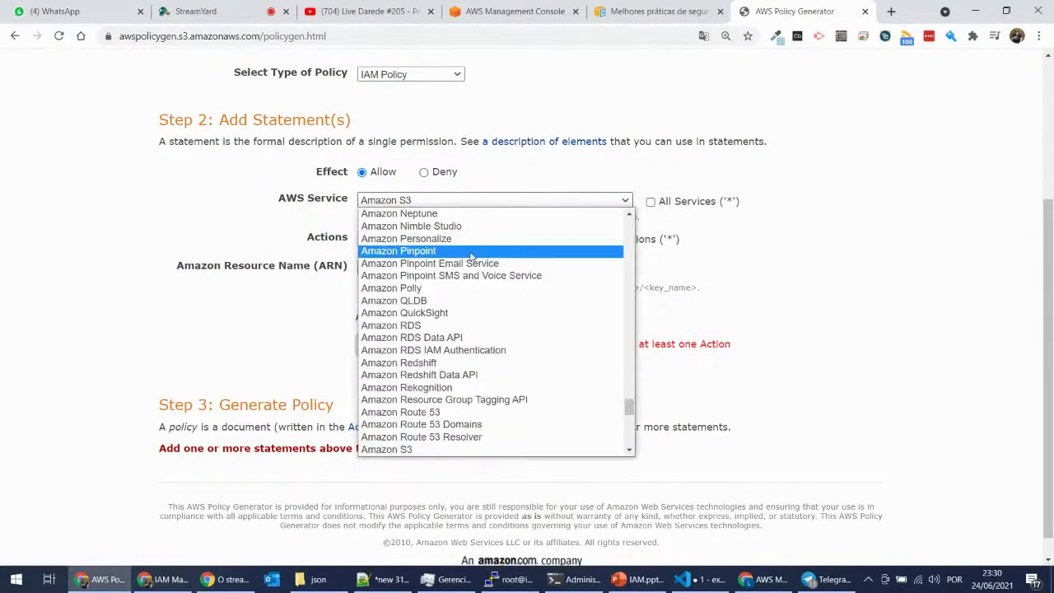
{"action": "left_click", "coordinate": [437, 215]}
{"action": "left_click", "coordinate": [428, 239]}
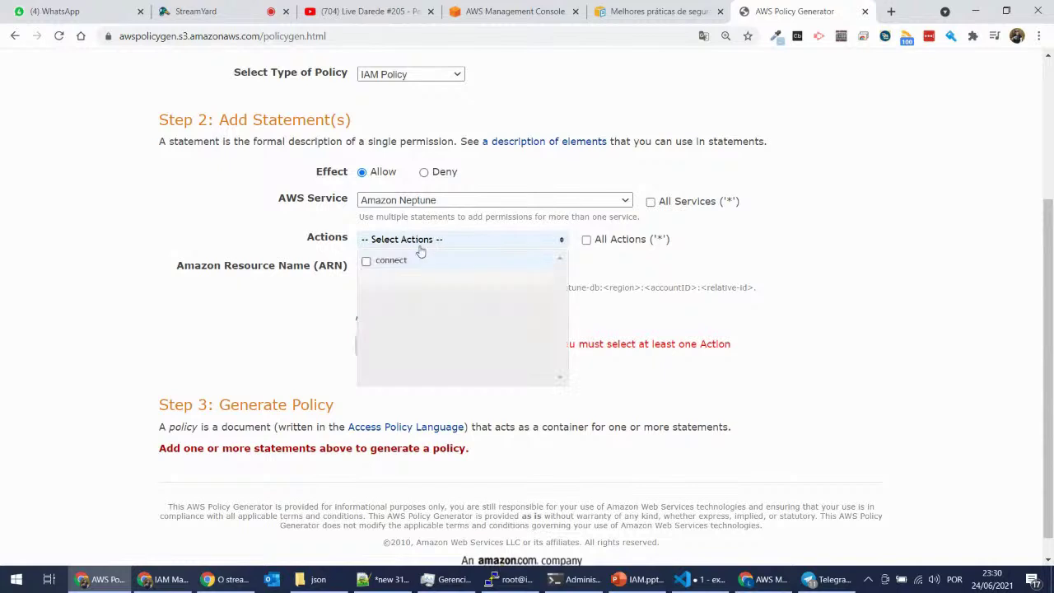
{"action": "left_click", "coordinate": [442, 204]}
{"action": "left_click", "coordinate": [467, 288]}
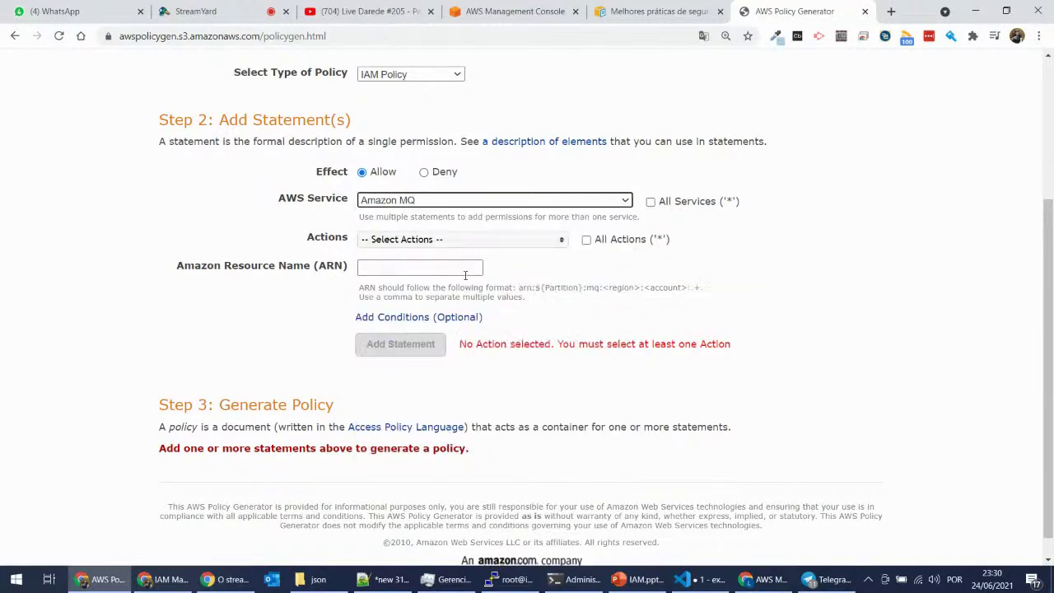
{"action": "left_click", "coordinate": [457, 239]}
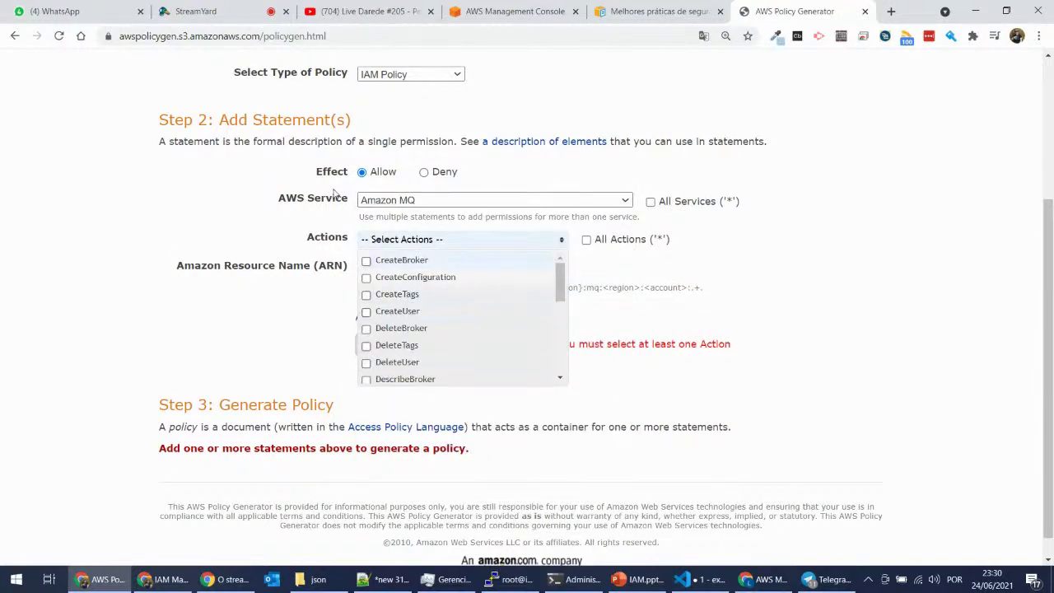
Step: Close the Amazon MQ actions list, switch to VS Code and examine the Resource and Principal elements of the basic policy
{"action": "left_click", "coordinate": [506, 202]}
{"action": "key", "text": "Escape"}
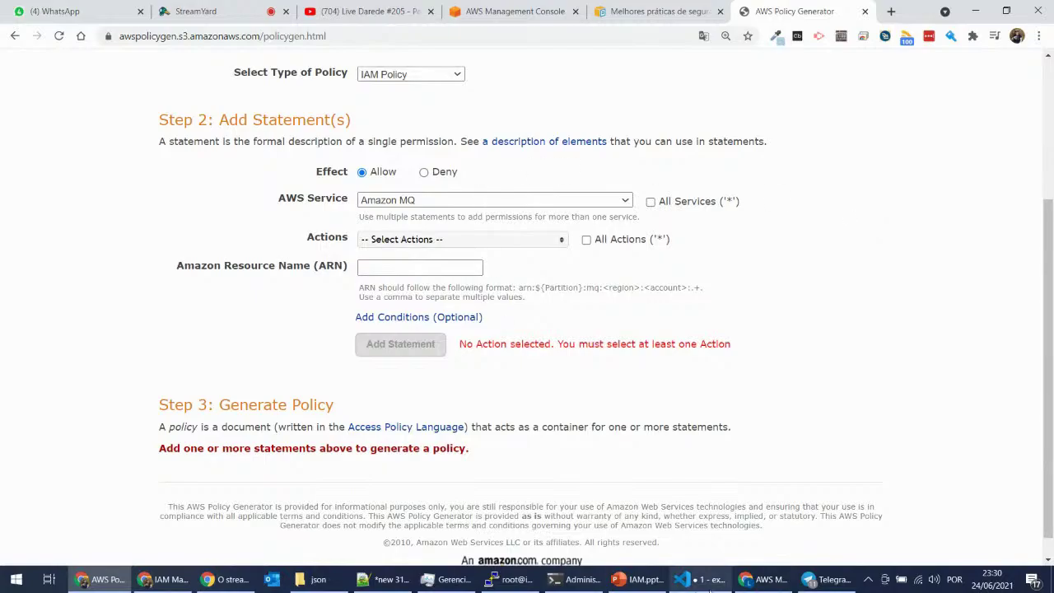
{"action": "left_click", "coordinate": [708, 580]}
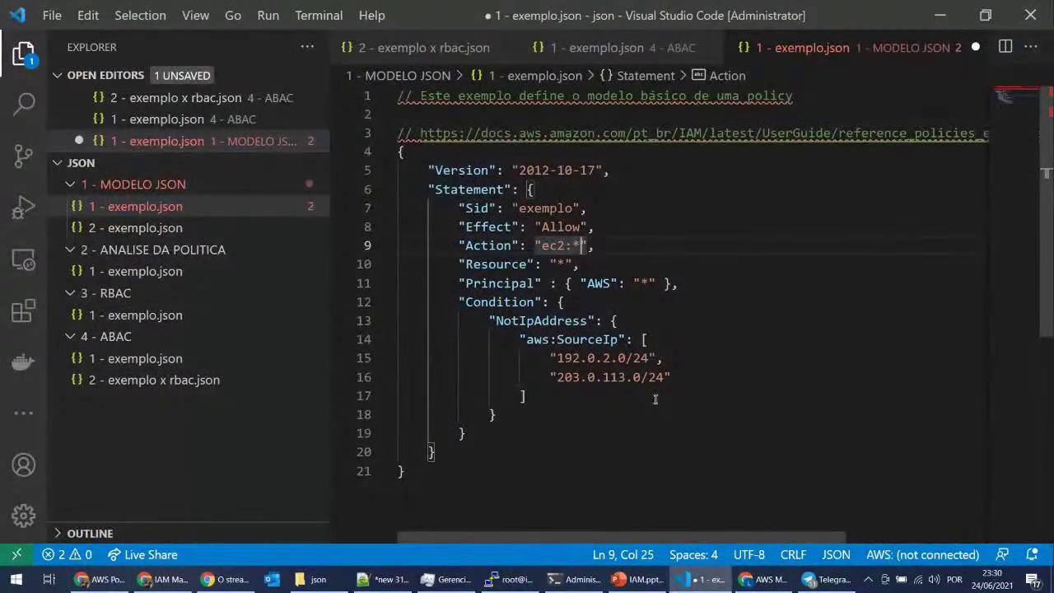
{"action": "double_click", "coordinate": [504, 263]}
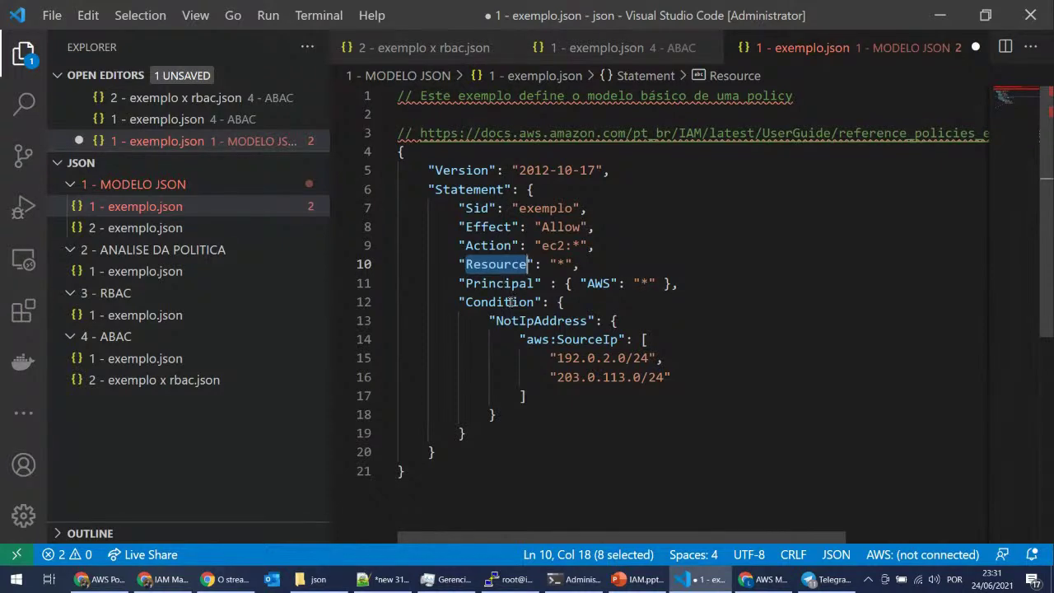
{"action": "double_click", "coordinate": [504, 283]}
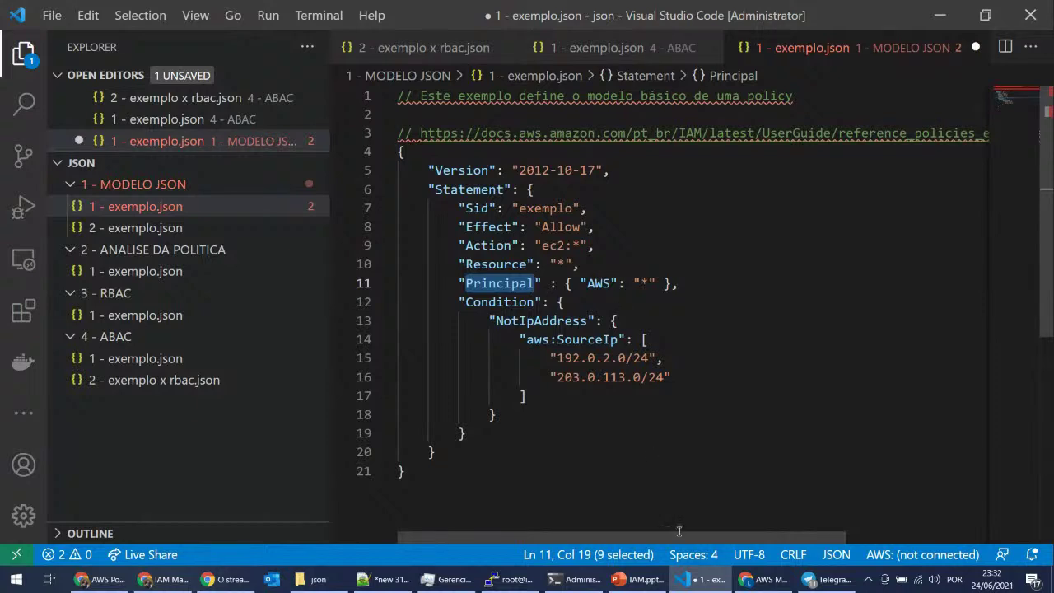
Step: Copy the documentation URL from the policy's comment, open it in Chrome and review the principals a policy can specify
{"action": "left_click_drag", "start_coordinate": [683, 536], "coordinate": [705, 537]}
{"action": "left_click_drag", "start_coordinate": [421, 133], "coordinate": [988, 134]}
{"action": "key", "text": "ctrl+c"}
{"action": "left_click", "coordinate": [99, 579]}
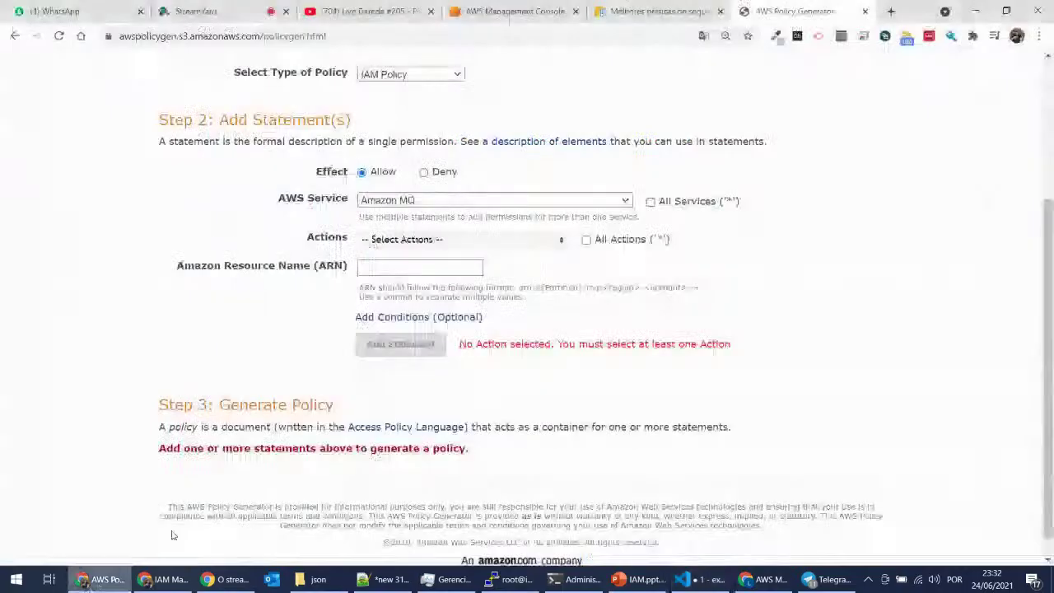
{"action": "left_click", "coordinate": [558, 36]}
{"action": "key", "text": "ctrl+v"}
{"action": "key", "text": "Return"}
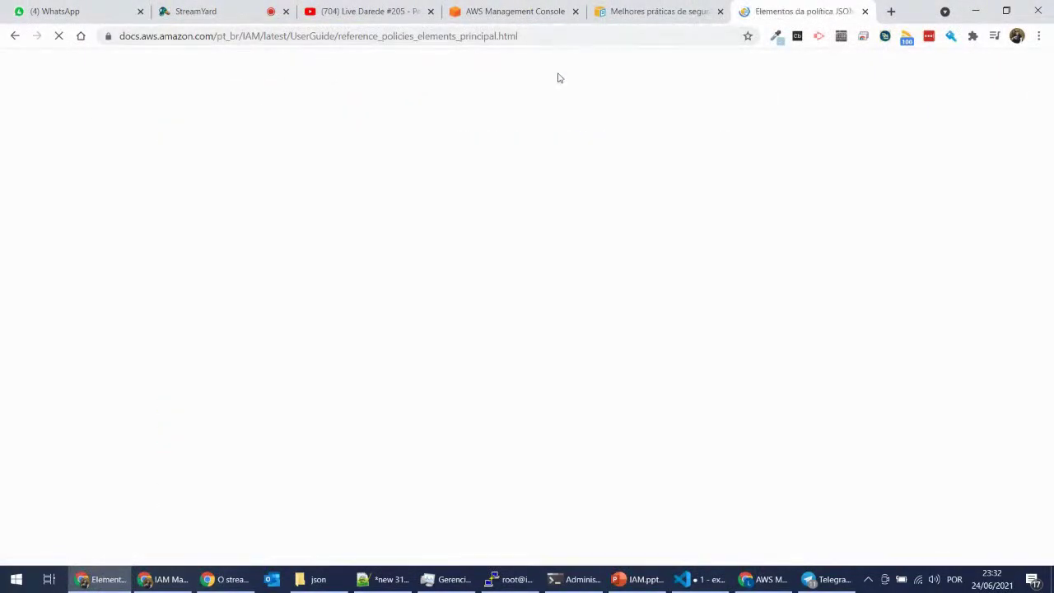
{"action": "scroll", "coordinate": [758, 344], "scroll_direction": "down", "scroll_amount": 2}
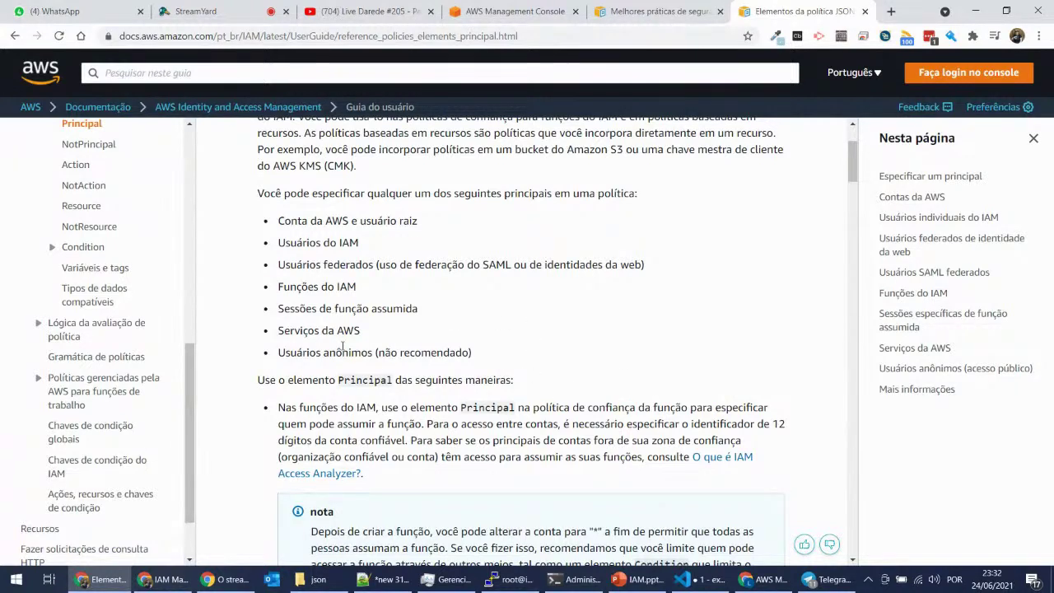
{"action": "left_click_drag", "start_coordinate": [497, 355], "coordinate": [288, 212]}
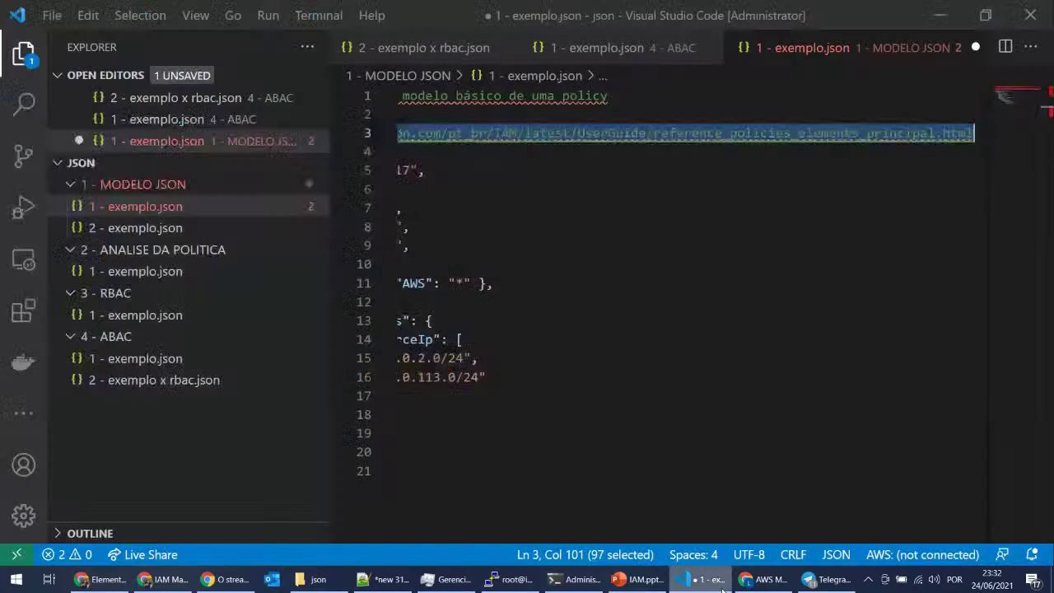
Step: Switch to VS Code, try a 12-digit account ID as the Principal's AWS value, and restore it to *
{"action": "left_click", "coordinate": [683, 579]}
{"action": "left_click_drag", "start_coordinate": [680, 539], "coordinate": [544, 537]}
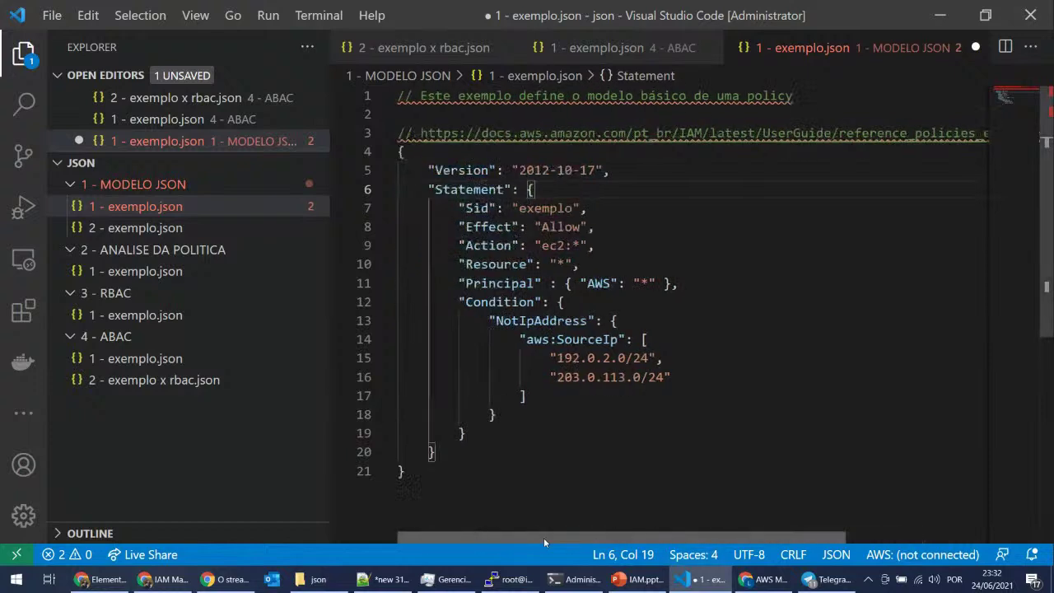
{"action": "left_click", "coordinate": [649, 283]}
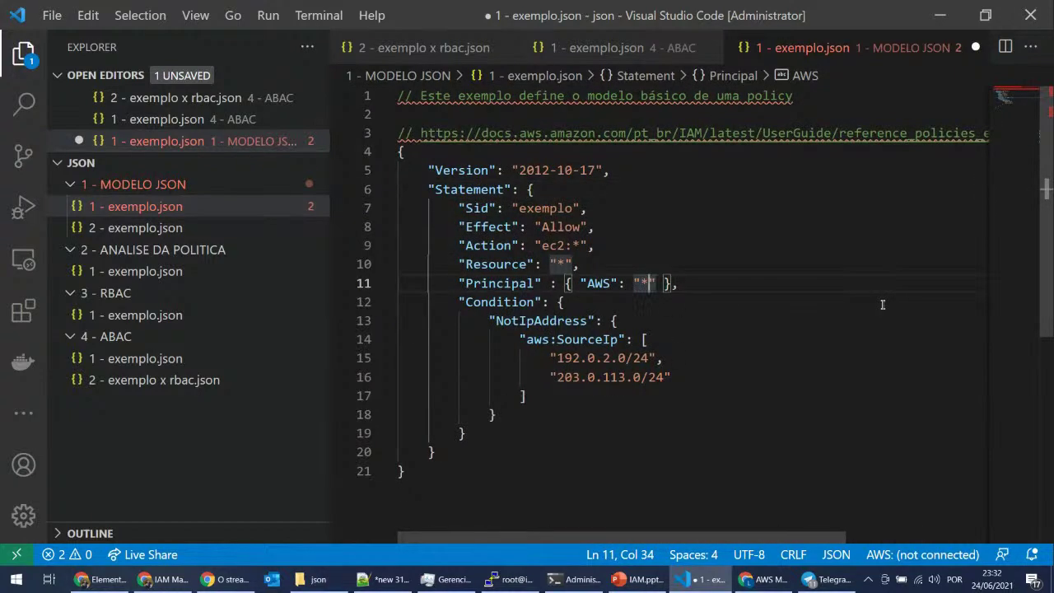
{"action": "key", "text": "BackSpace"}
{"action": "type", "text": "1112223"}
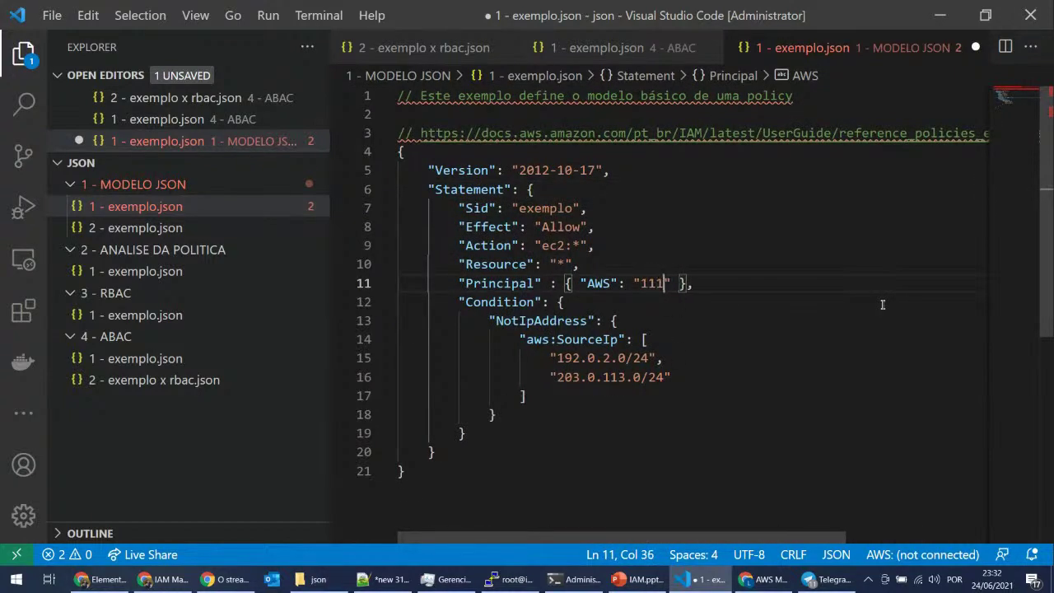
{"action": "type", "text": "33444"}
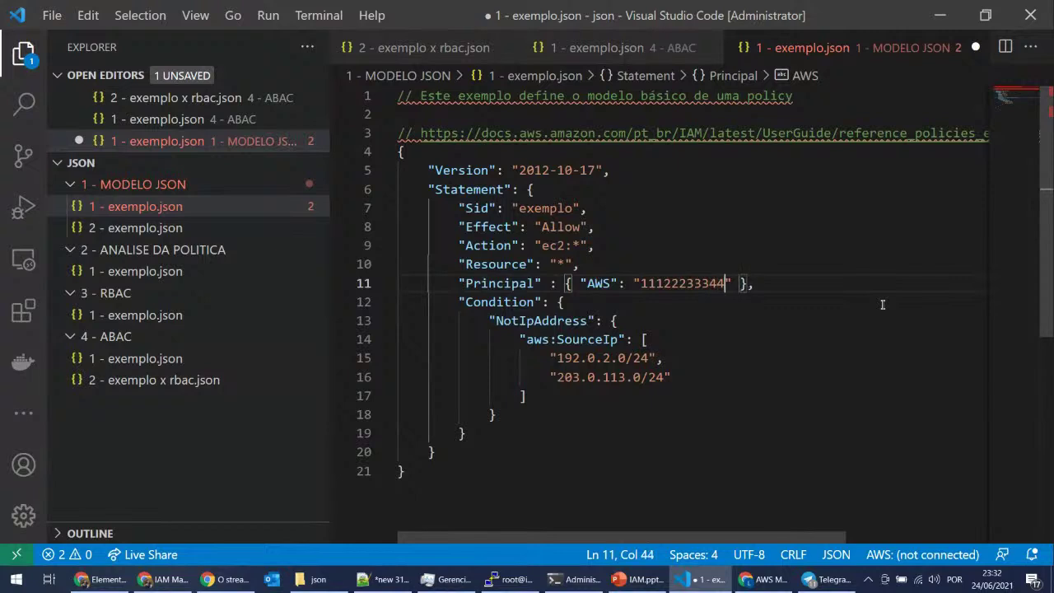
{"action": "left_click", "coordinate": [558, 245]}
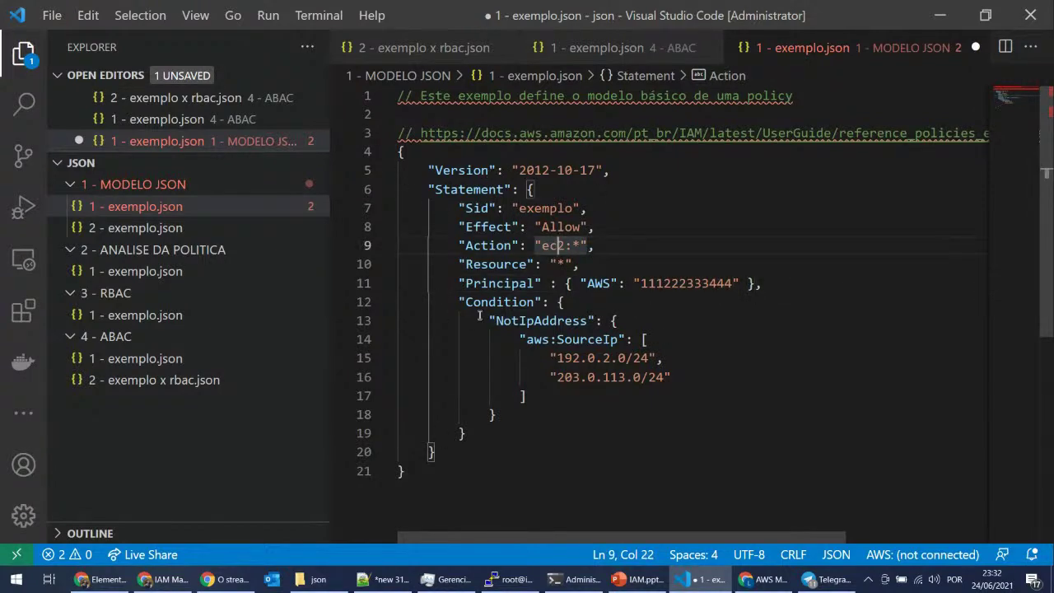
{"action": "double_click", "coordinate": [651, 283]}
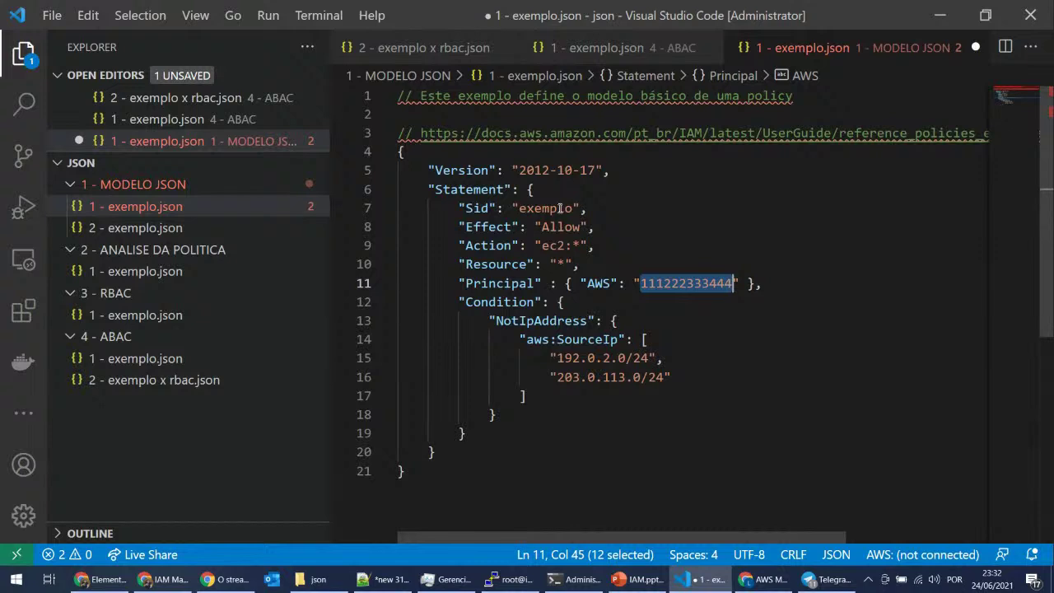
{"action": "type", "text": "*"}
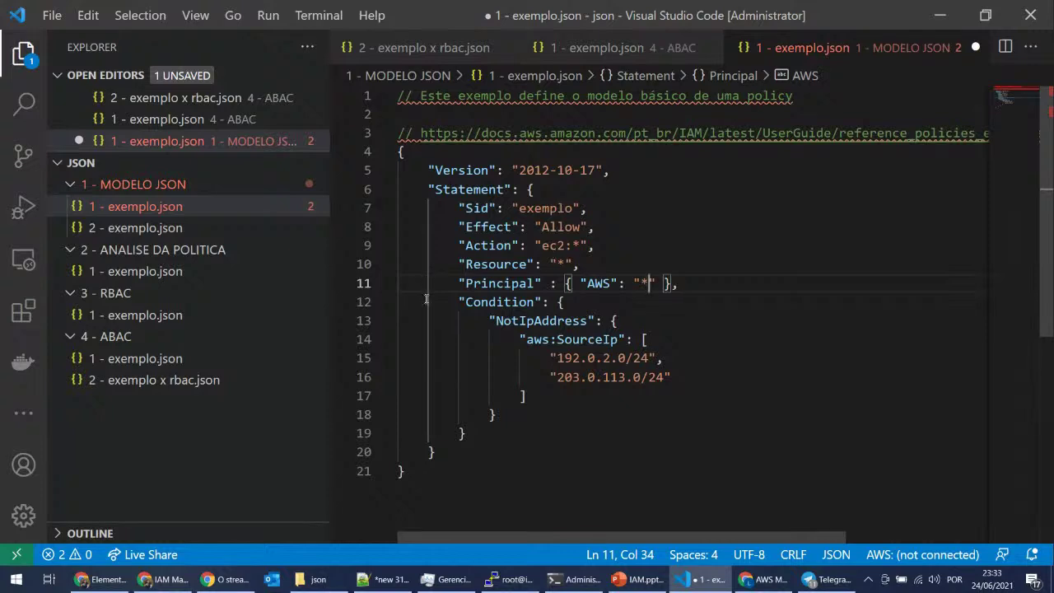
Step: Examine the policy's Condition block with NotIpAddress and aws:SourceIp in relation to its Allow effect
{"action": "left_click_drag", "start_coordinate": [458, 302], "coordinate": [561, 431]}
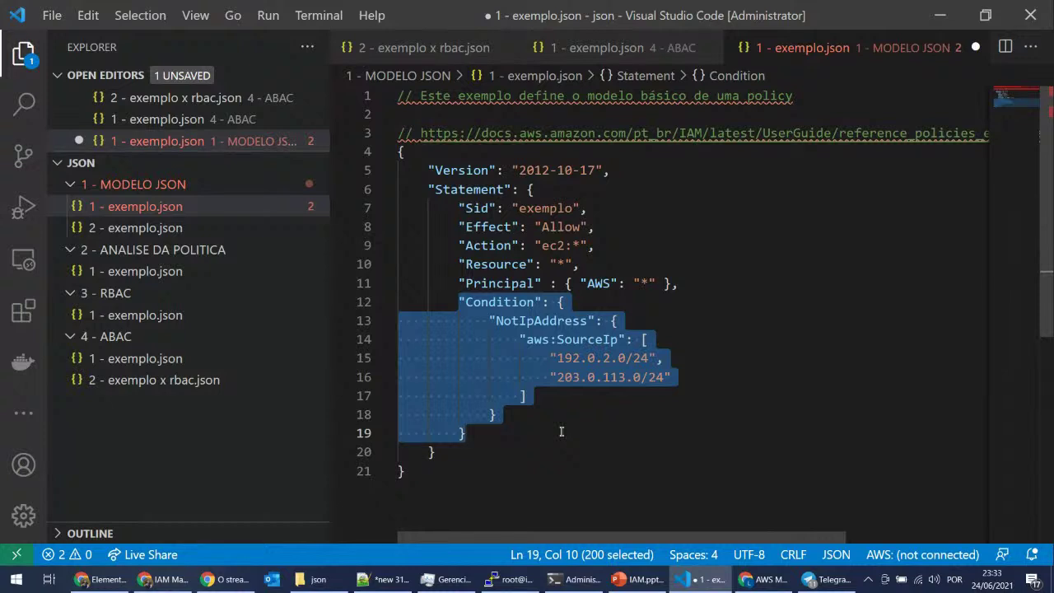
{"action": "left_click", "coordinate": [560, 431]}
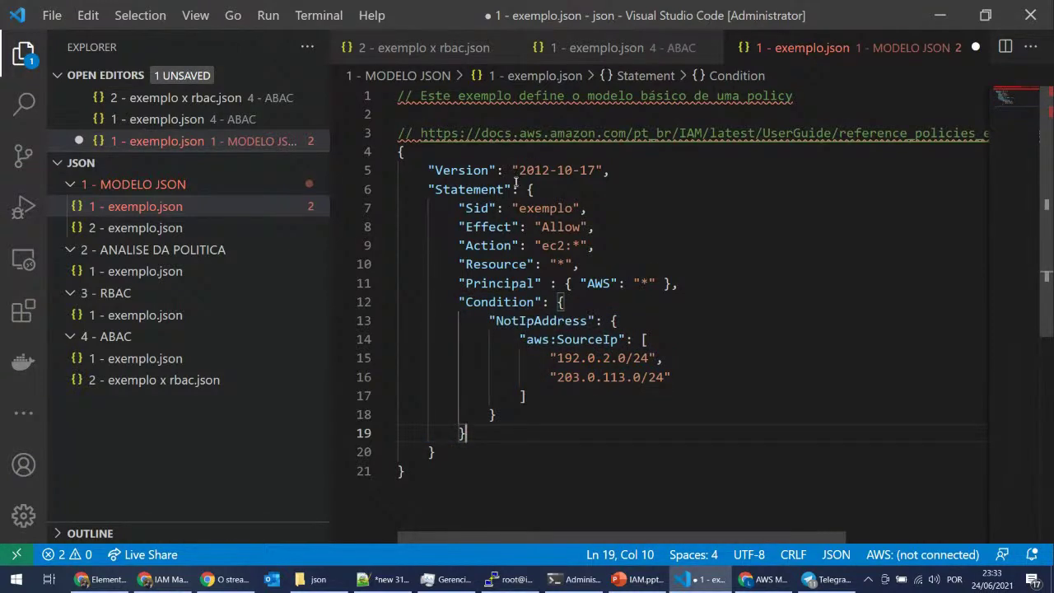
{"action": "double_click", "coordinate": [572, 224]}
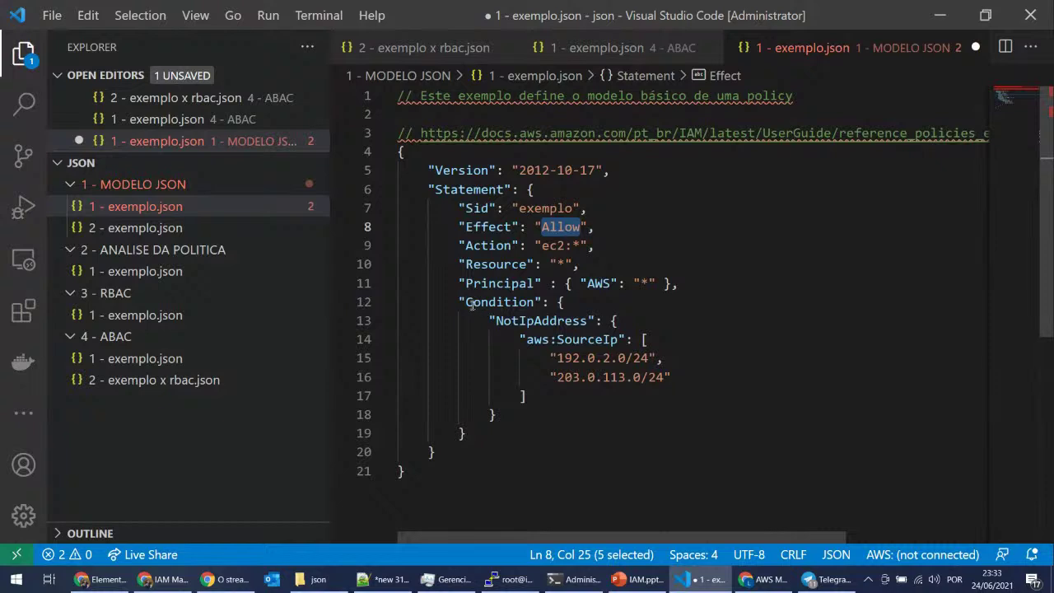
{"action": "left_click_drag", "start_coordinate": [504, 320], "coordinate": [716, 386]}
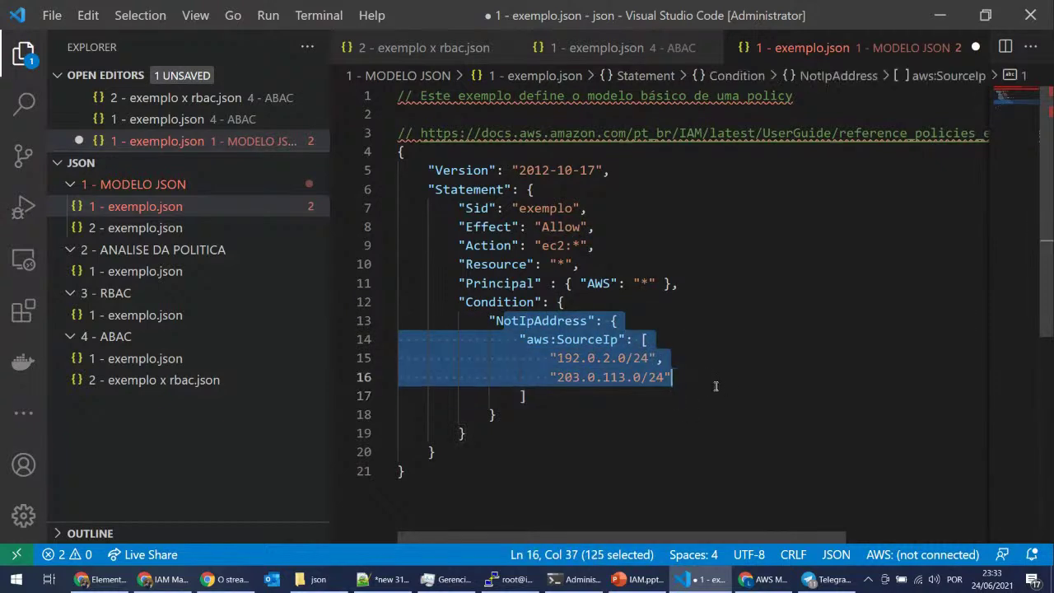
{"action": "left_click", "coordinate": [610, 377]}
{"action": "left_click_drag", "start_coordinate": [728, 392], "coordinate": [378, 339]}
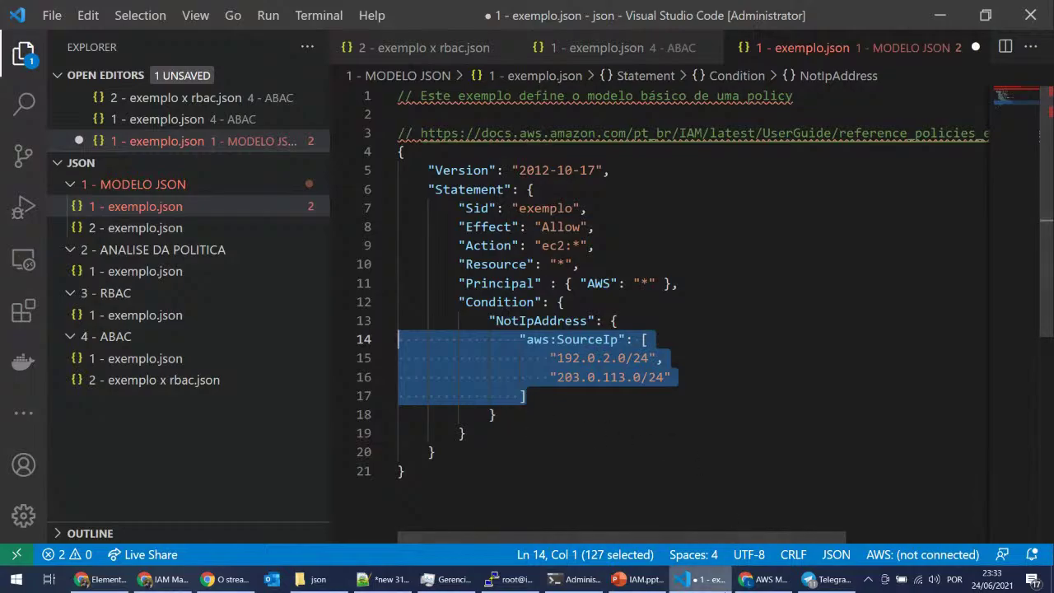
Step: Switch to PowerPoint to view the policy evaluation logic slide, and return to the policy in VS Code
{"action": "left_click", "coordinate": [635, 579]}
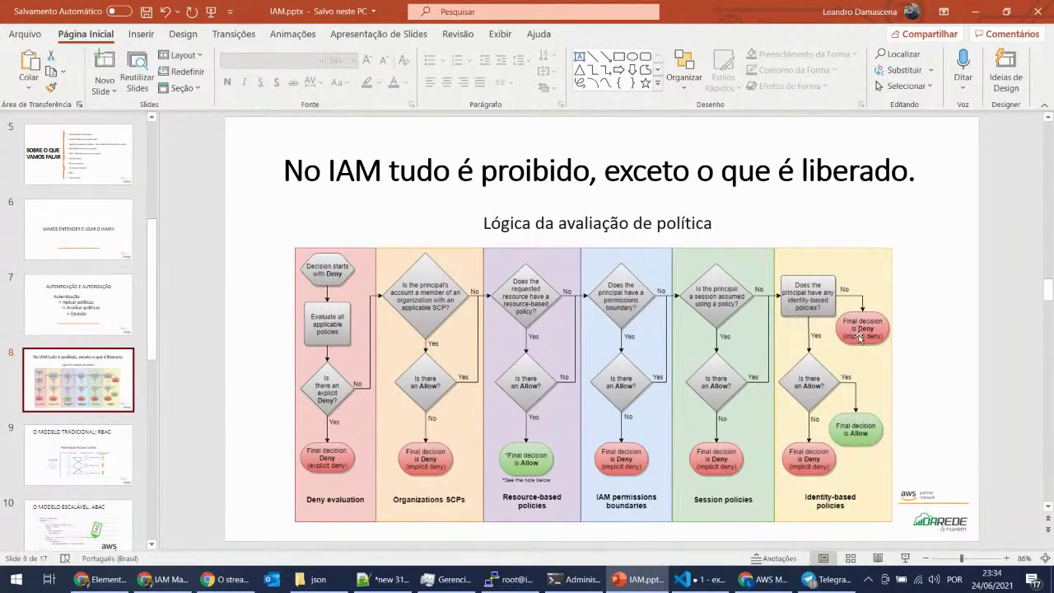
{"action": "left_click", "coordinate": [699, 584]}
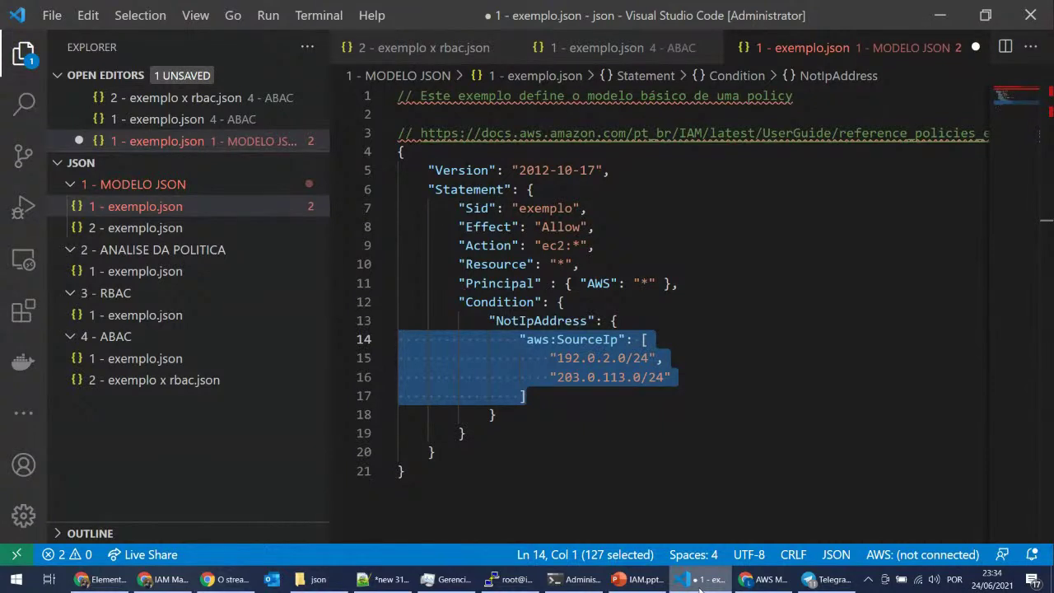
{"action": "left_click", "coordinate": [625, 238]}
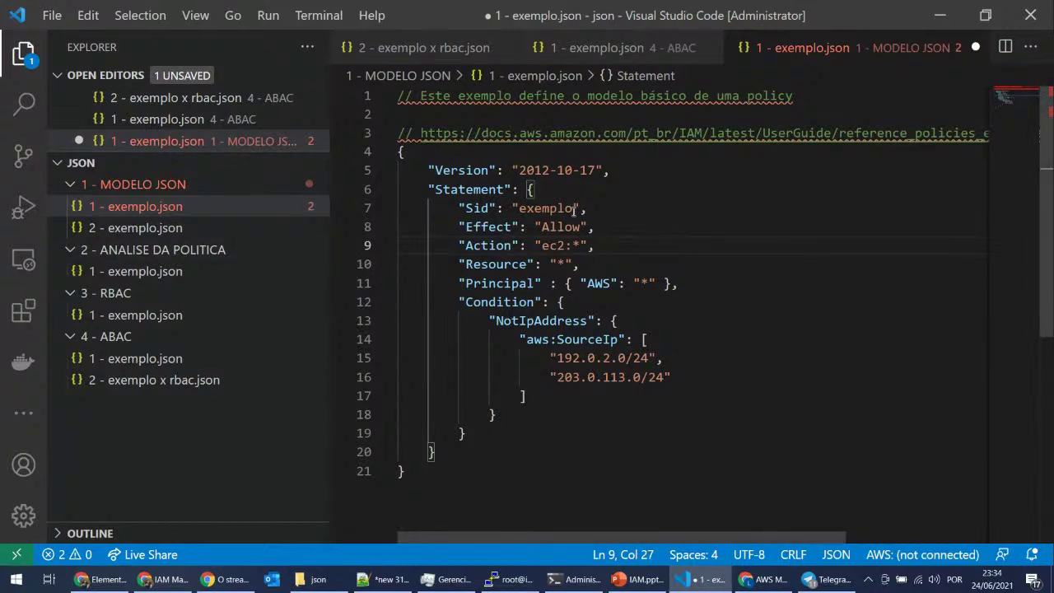
Step: Open 2 - exemplo.json in the 1 - MODELO JSON folder and compare it with 1 - exemplo.json
{"action": "key", "text": "ctrl+shift+e"}
{"action": "left_click", "coordinate": [144, 231]}
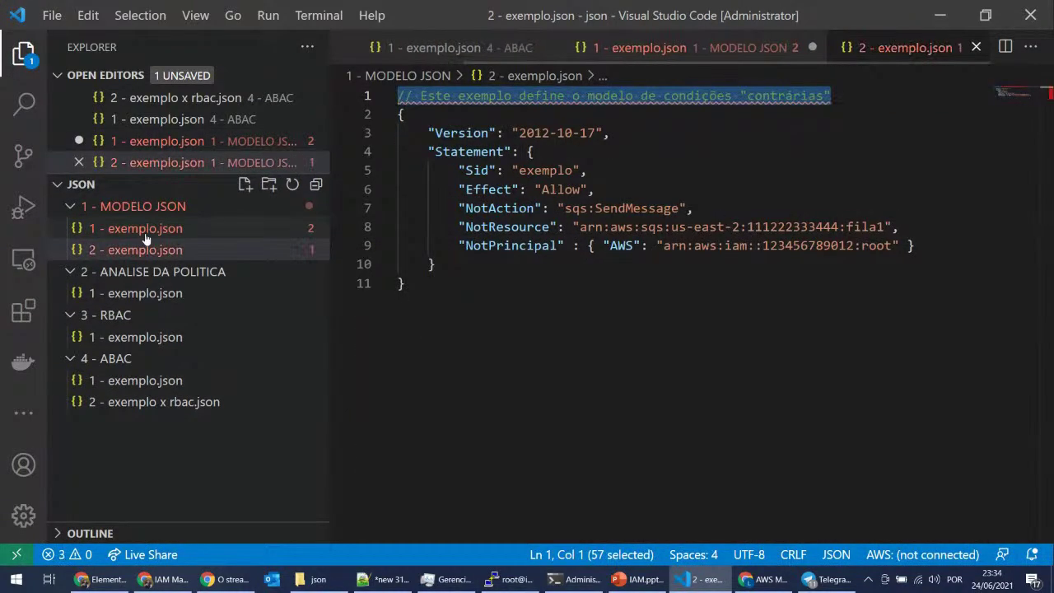
{"action": "left_click", "coordinate": [154, 230]}
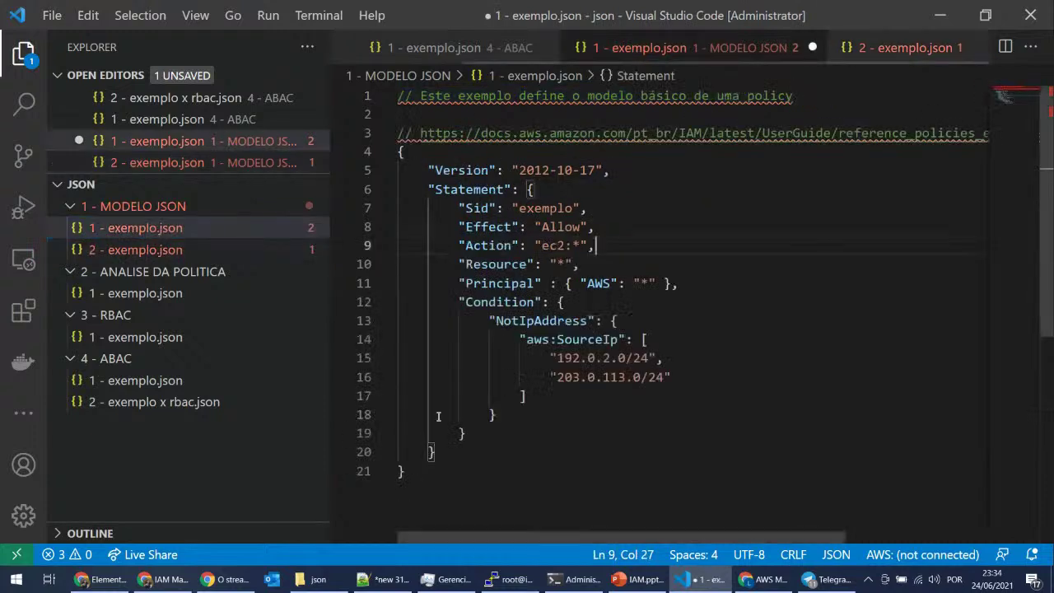
{"action": "left_click", "coordinate": [207, 250]}
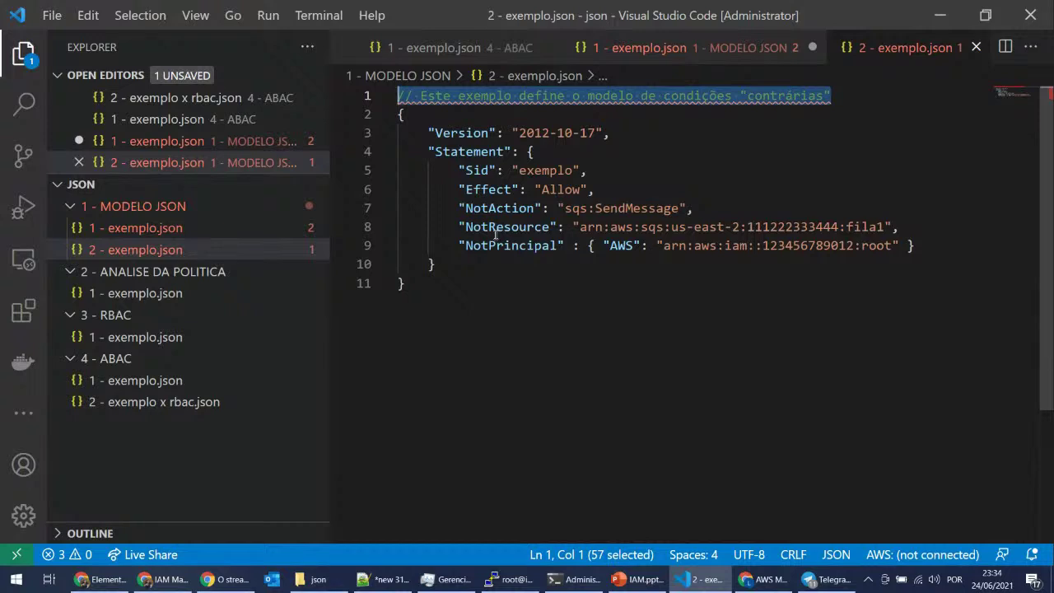
Step: Examine the Effect, NotAction, NotResource, NotPrincipal and Sid elements of the opposite-conditions policy
{"action": "double_click", "coordinate": [563, 189]}
{"action": "left_click", "coordinate": [502, 209]}
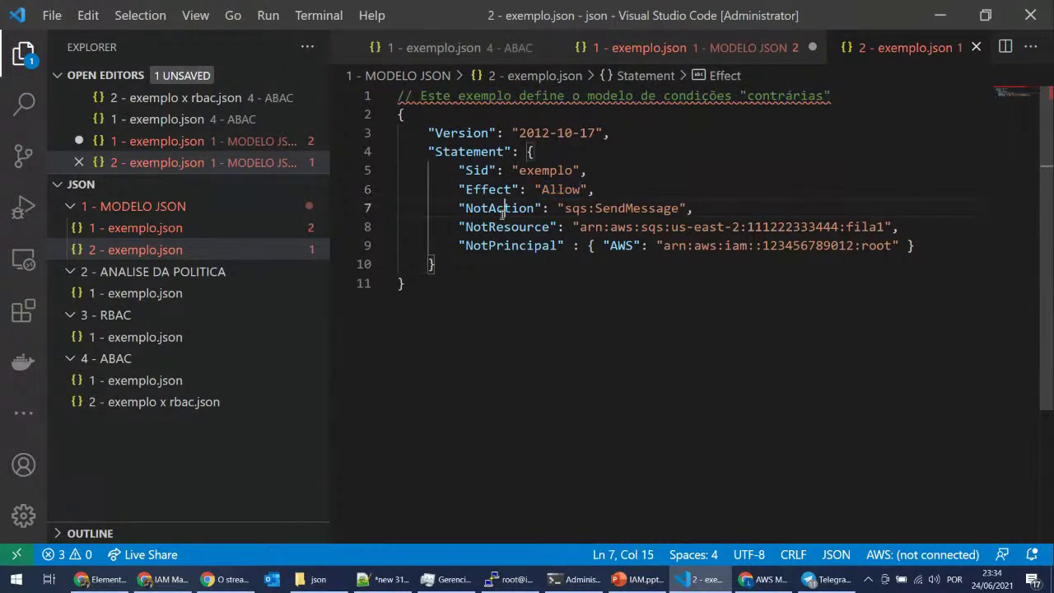
{"action": "double_click", "coordinate": [502, 208]}
{"action": "left_click_drag", "start_coordinate": [574, 208], "coordinate": [664, 208]}
{"action": "double_click", "coordinate": [506, 226]}
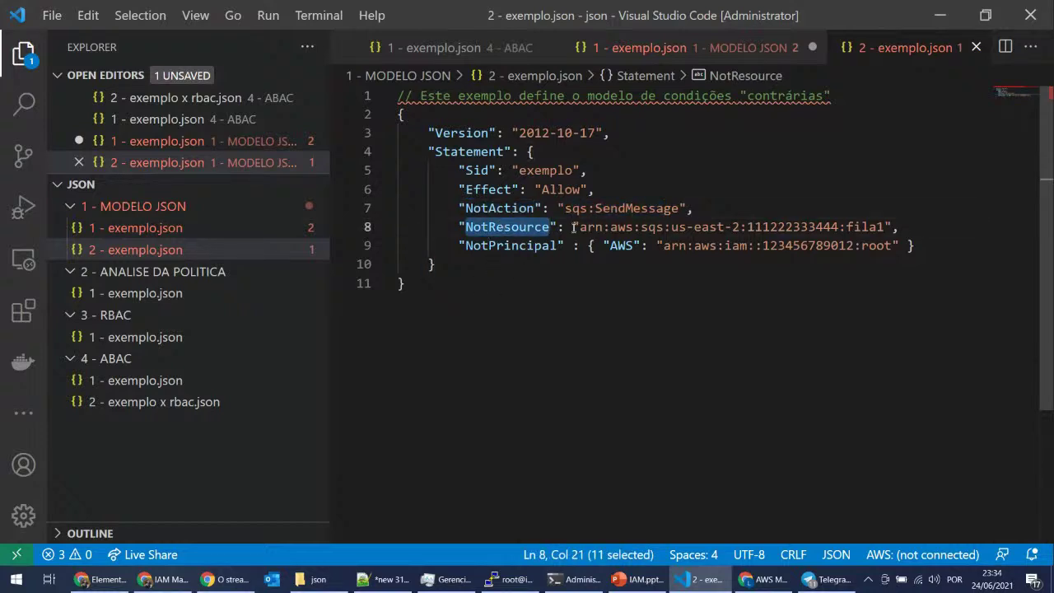
{"action": "left_click", "coordinate": [764, 227]}
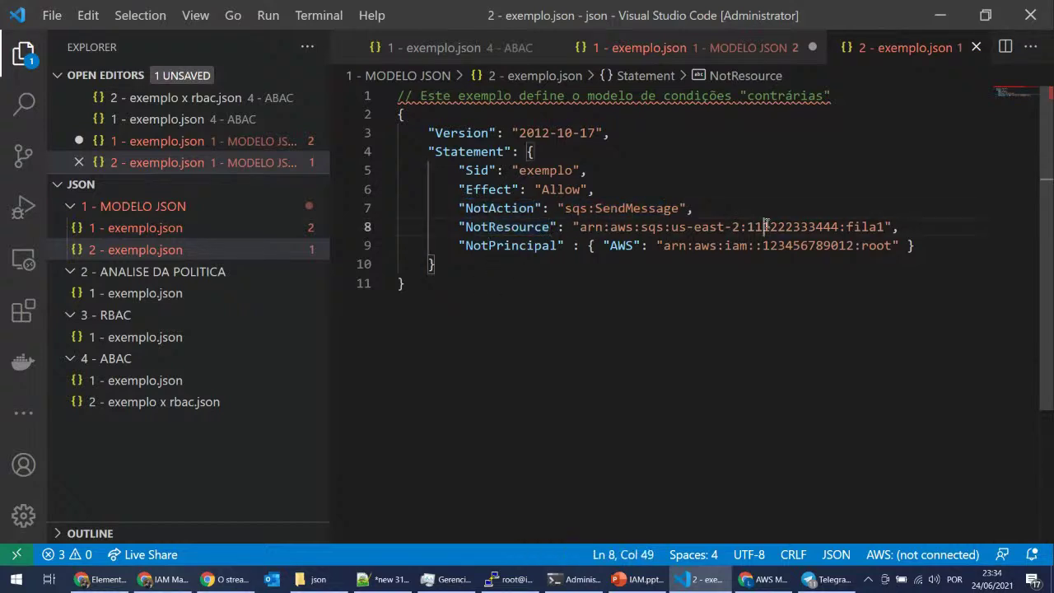
{"action": "double_click", "coordinate": [763, 227]}
{"action": "double_click", "coordinate": [511, 245]}
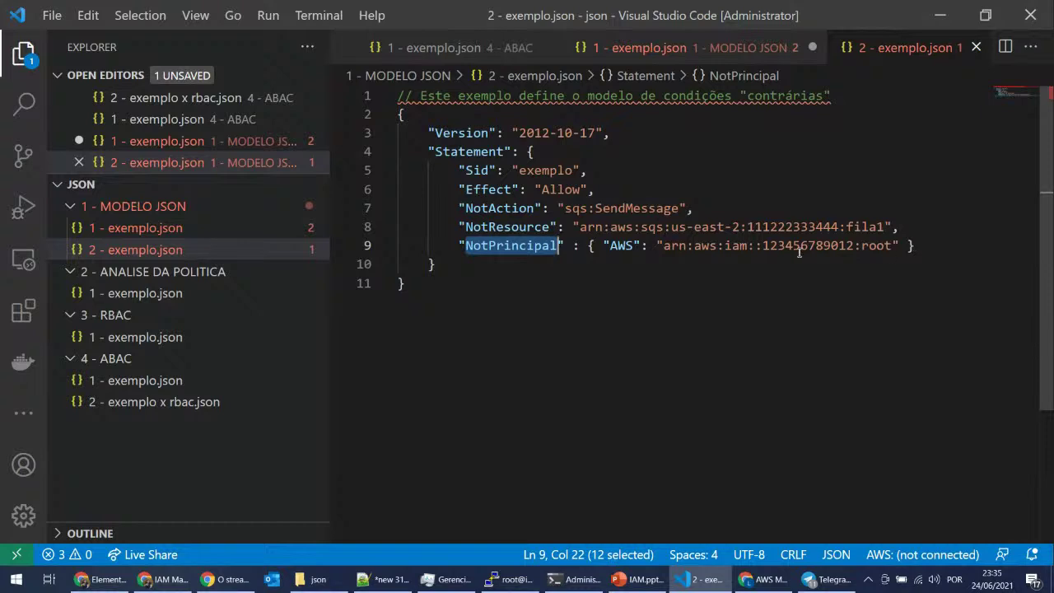
{"action": "left_click_drag", "start_coordinate": [459, 208], "coordinate": [957, 238]}
{"action": "double_click", "coordinate": [545, 171]}
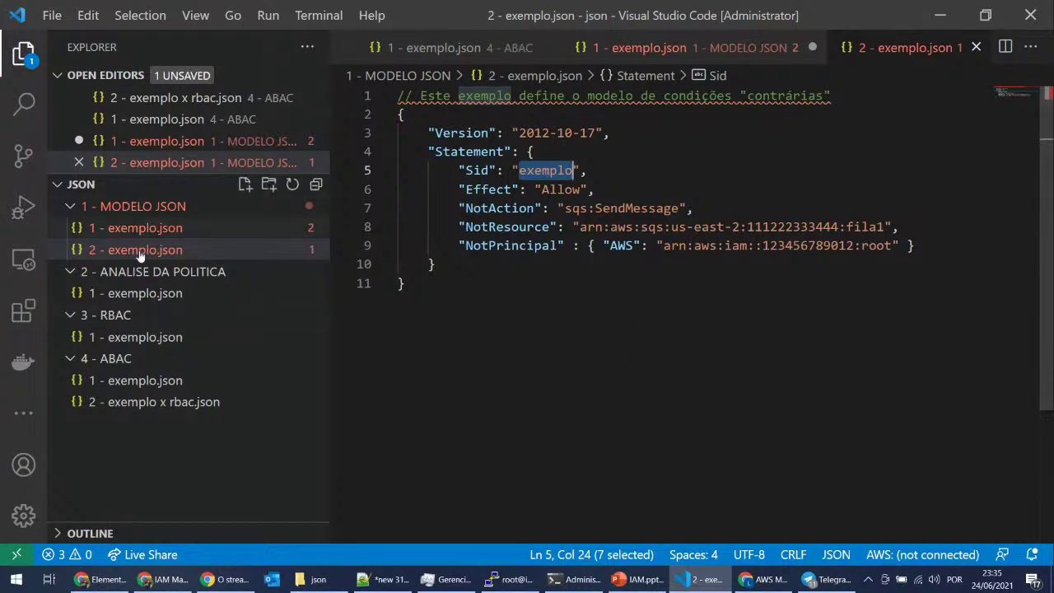
Step: Reopen 1 - exemplo.json in the 1 - MODELO JSON folder, and switch to PowerPoint to show the traditional RBAC model slide
{"action": "left_click", "coordinate": [125, 228]}
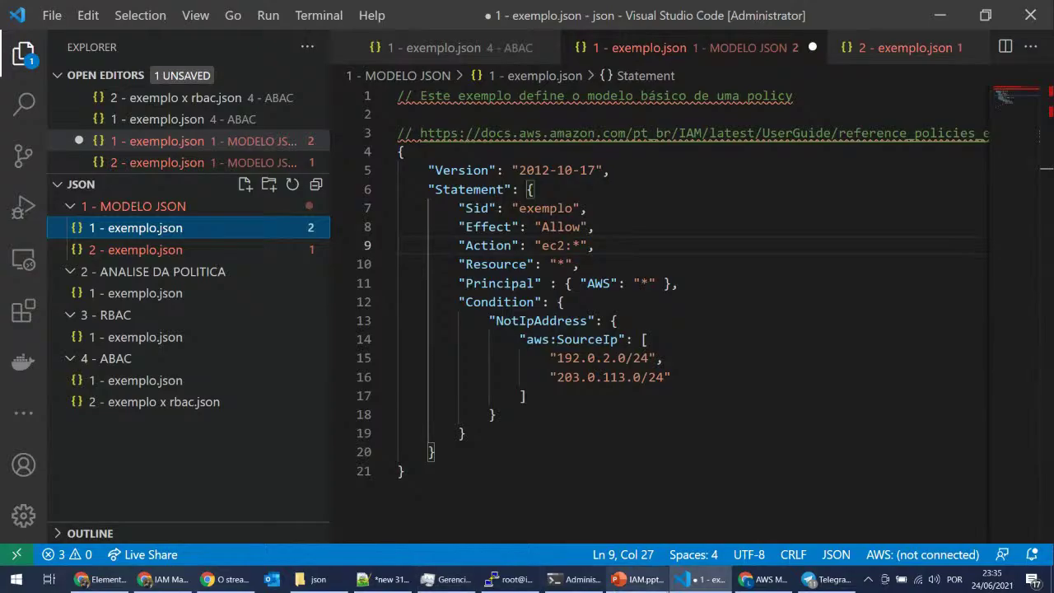
{"action": "left_click", "coordinate": [638, 579]}
{"action": "left_click", "coordinate": [98, 445]}
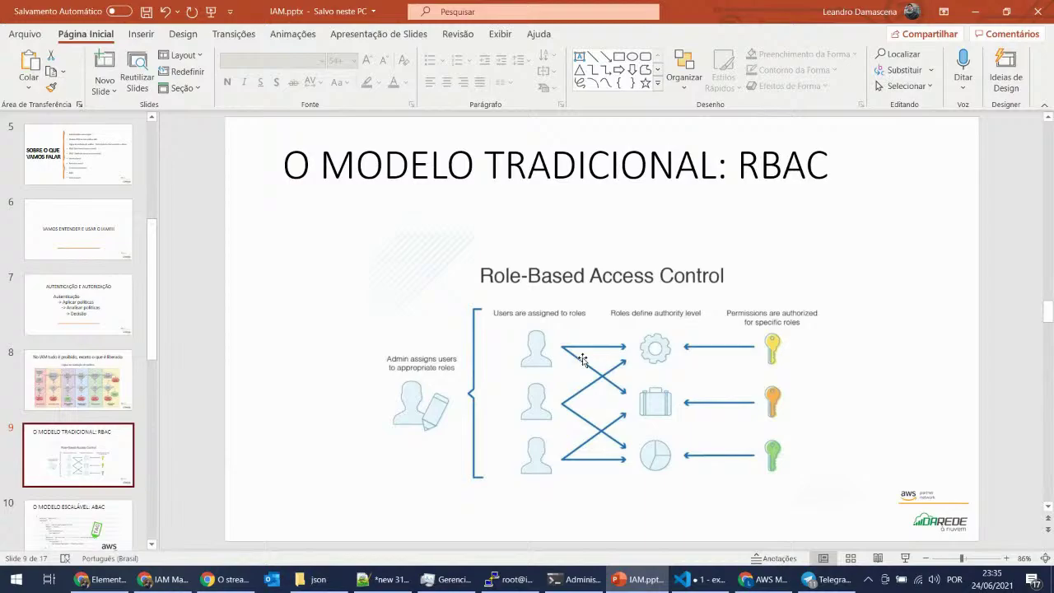
{"action": "left_click", "coordinate": [700, 579]}
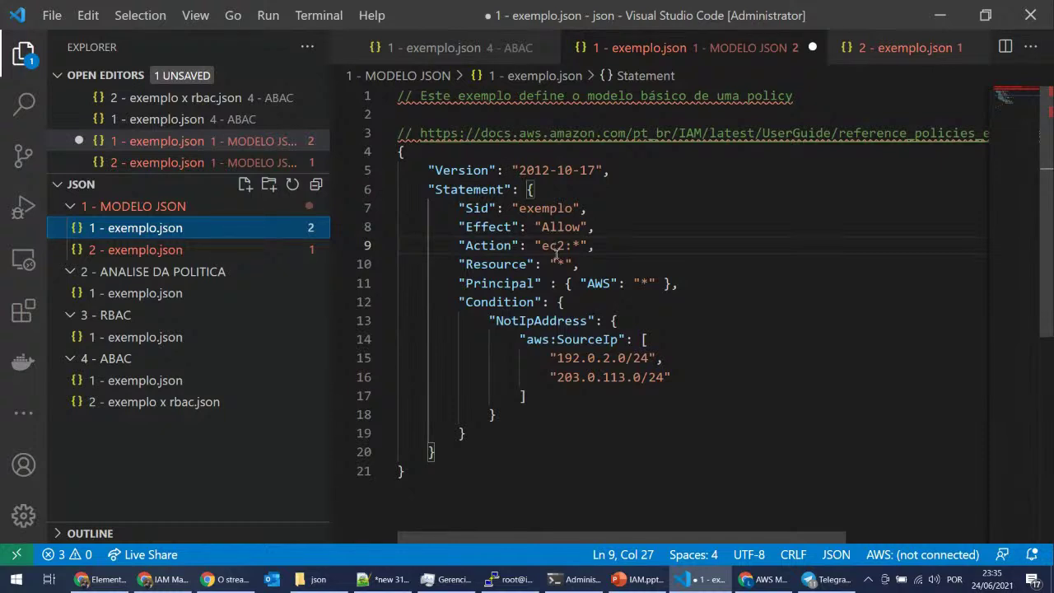
{"action": "left_click", "coordinate": [640, 582]}
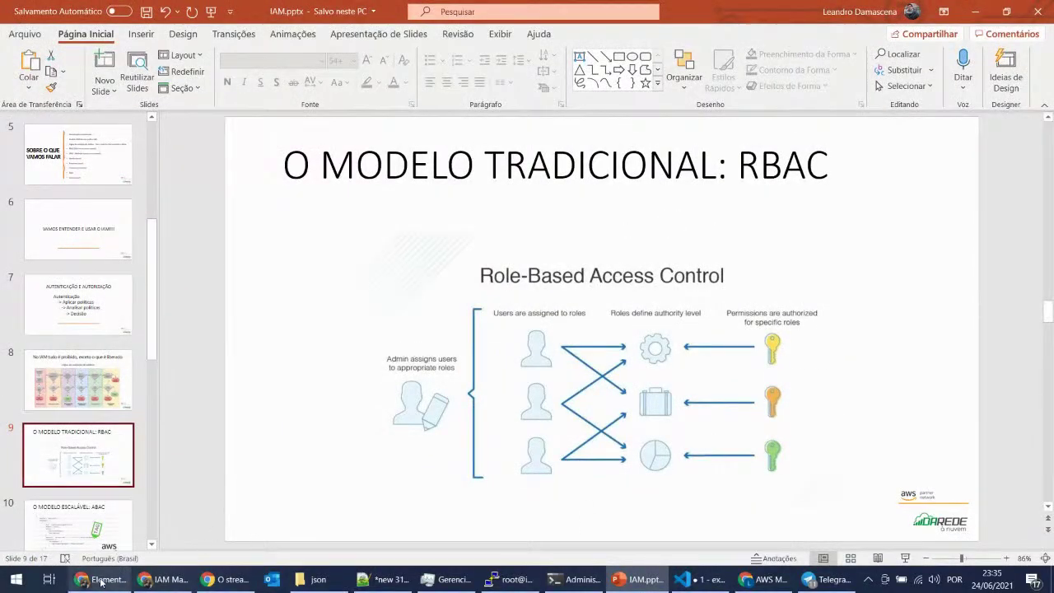
Step: Switch to the IAM console in Chrome and open the summary of the user meetup_teste
{"action": "left_click", "coordinate": [141, 581]}
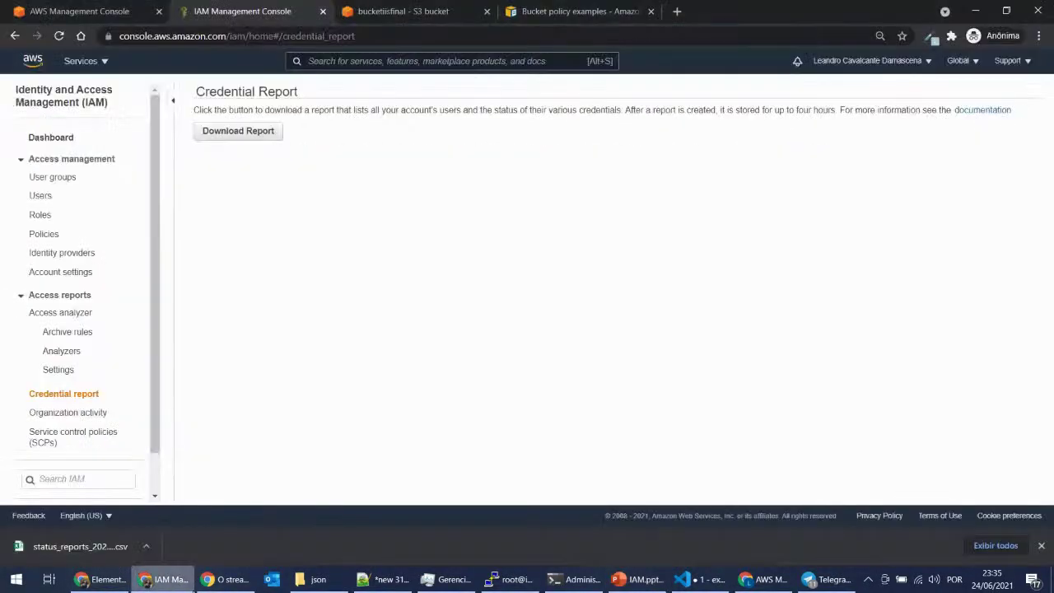
{"action": "left_click", "coordinate": [40, 198]}
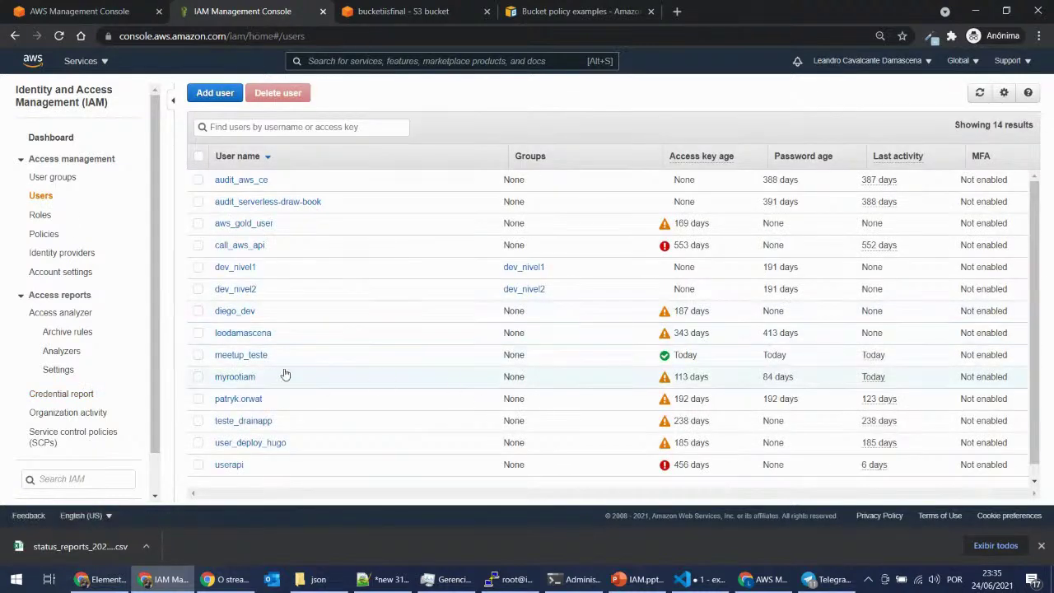
{"action": "left_click", "coordinate": [260, 355]}
{"action": "scroll", "coordinate": [758, 383], "scroll_direction": "down", "scroll_amount": 1}
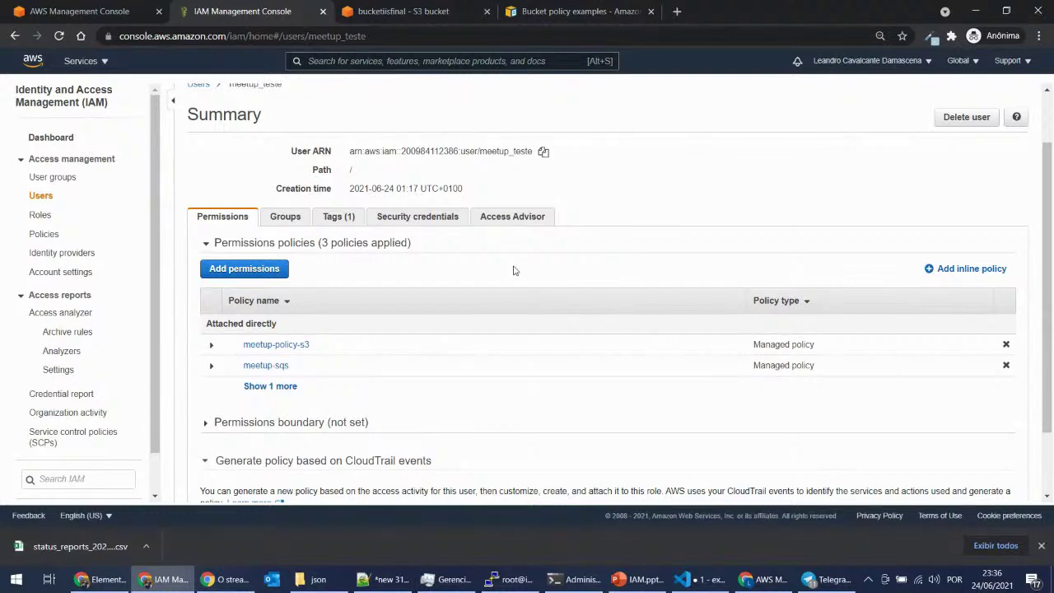
Step: Attach the existing policy AWSLambda_FullAccess directly to meetup_teste, filtering the policies by "lambda"
{"action": "left_click", "coordinate": [273, 269]}
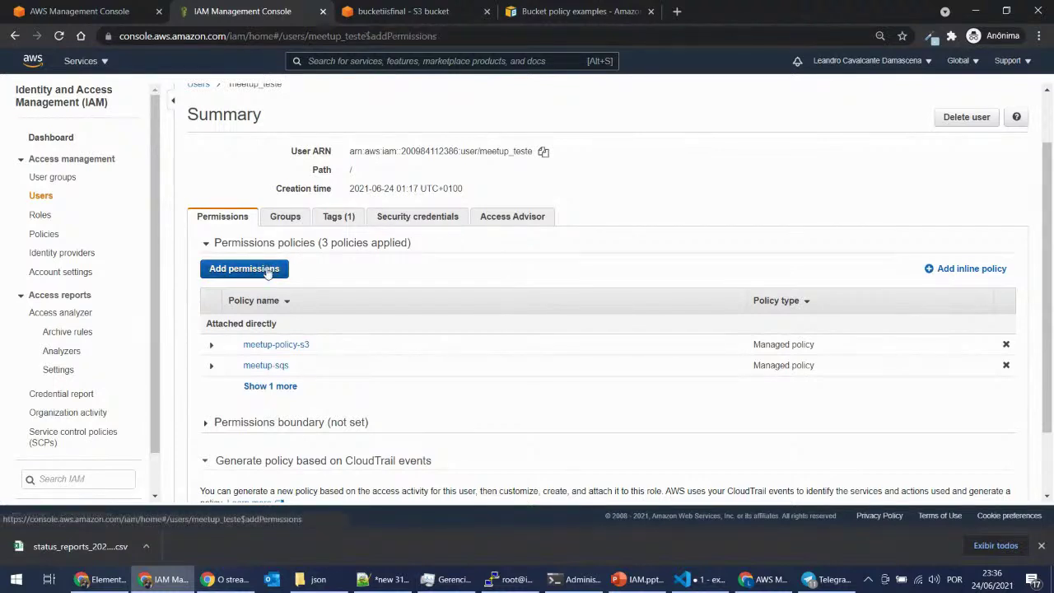
{"action": "left_click", "coordinate": [398, 187]}
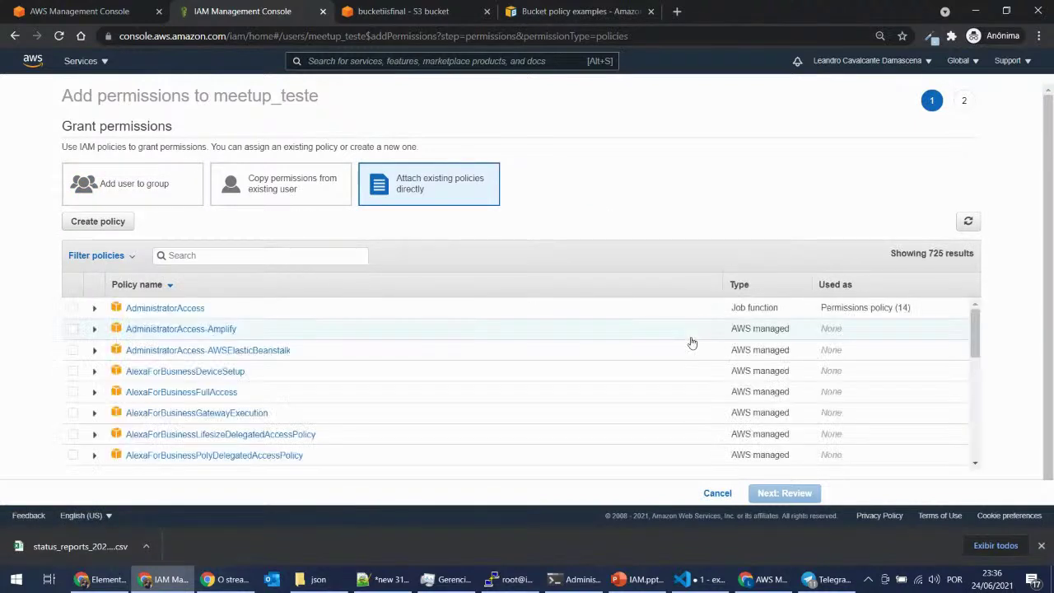
{"action": "left_click", "coordinate": [275, 259]}
{"action": "type", "text": "lambda"}
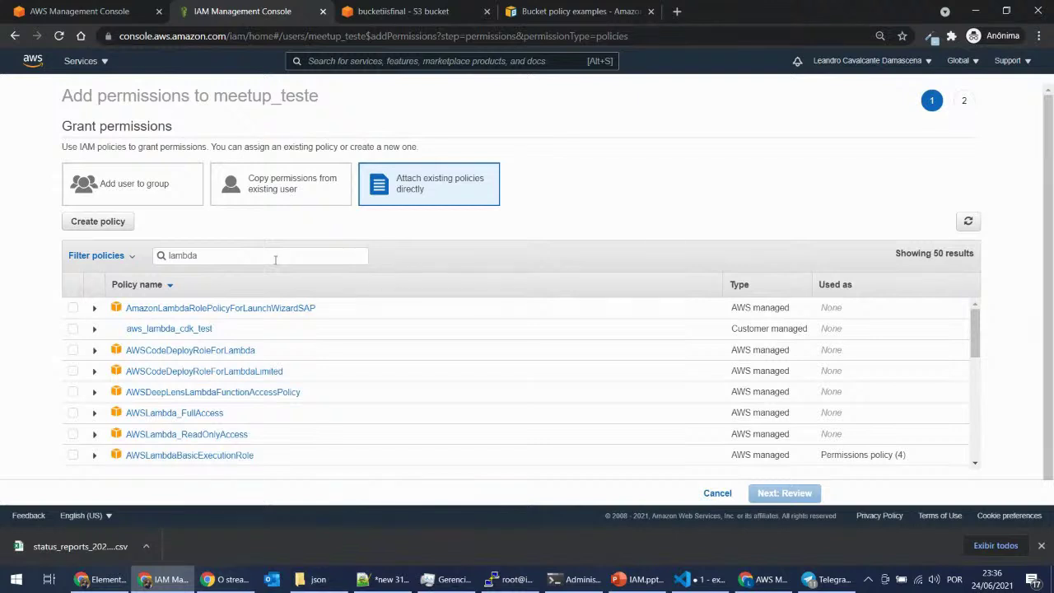
{"action": "left_click", "coordinate": [72, 413]}
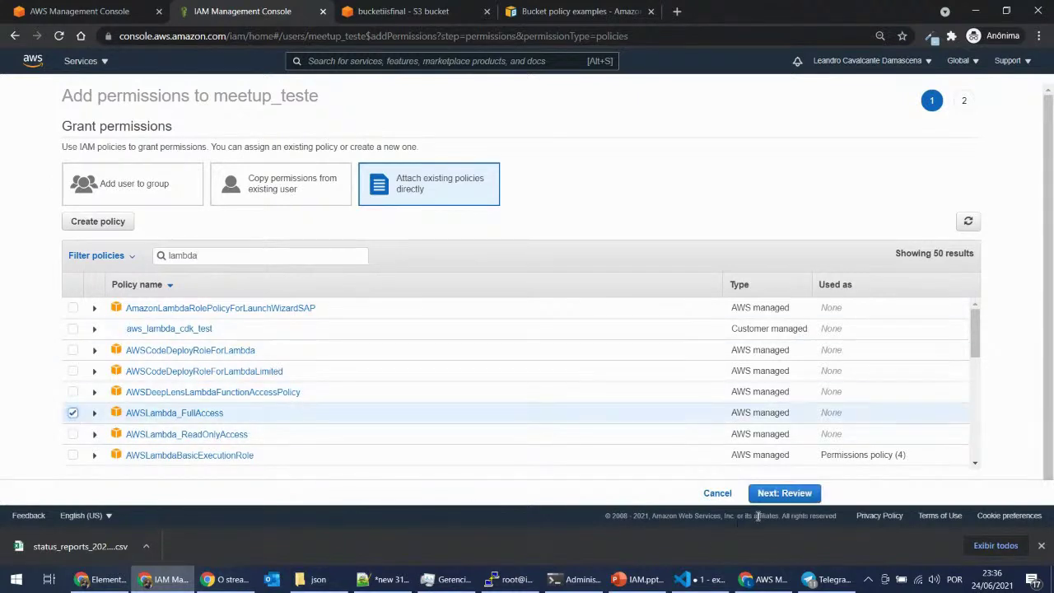
{"action": "left_click", "coordinate": [766, 492]}
{"action": "left_click", "coordinate": [732, 493]}
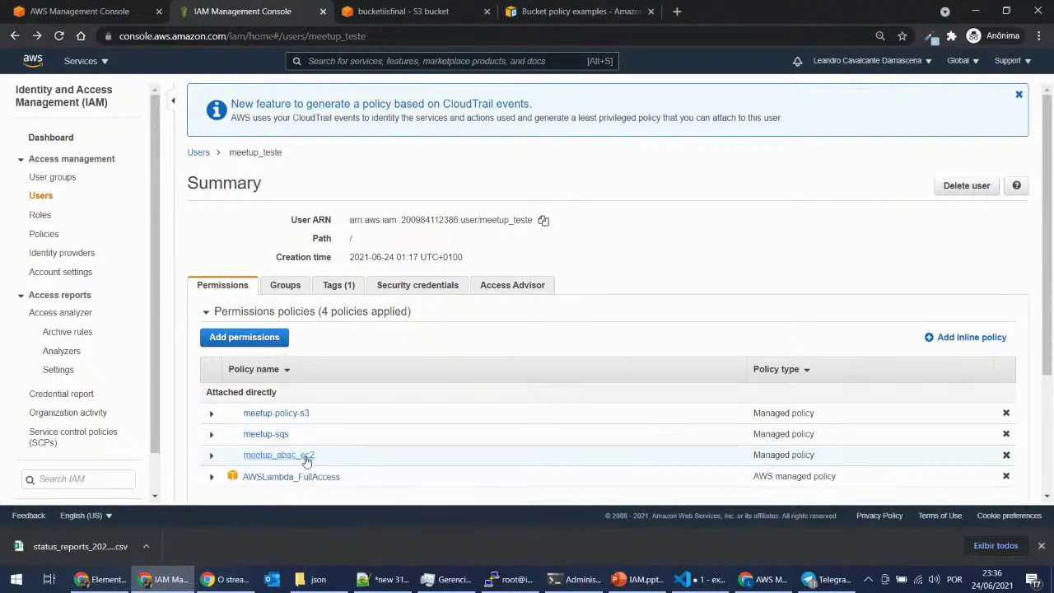
Step: Examine the JSON statements of the attached AWSLambda_FullAccess policy, including its actions, conditions and resources, and collapse it
{"action": "scroll", "coordinate": [626, 285], "scroll_direction": "down", "scroll_amount": 1}
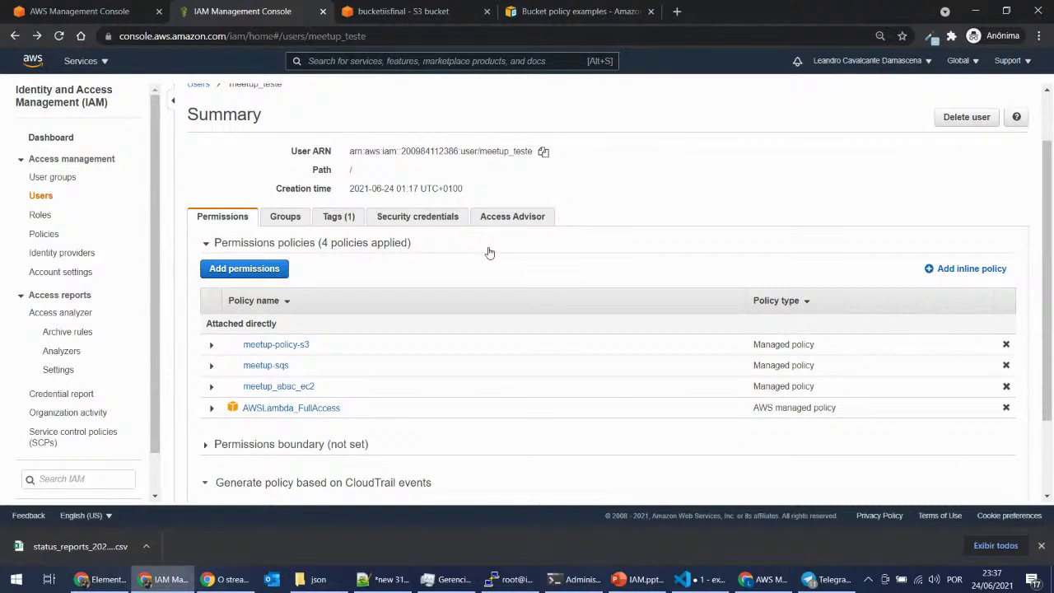
{"action": "left_click", "coordinate": [1043, 545]}
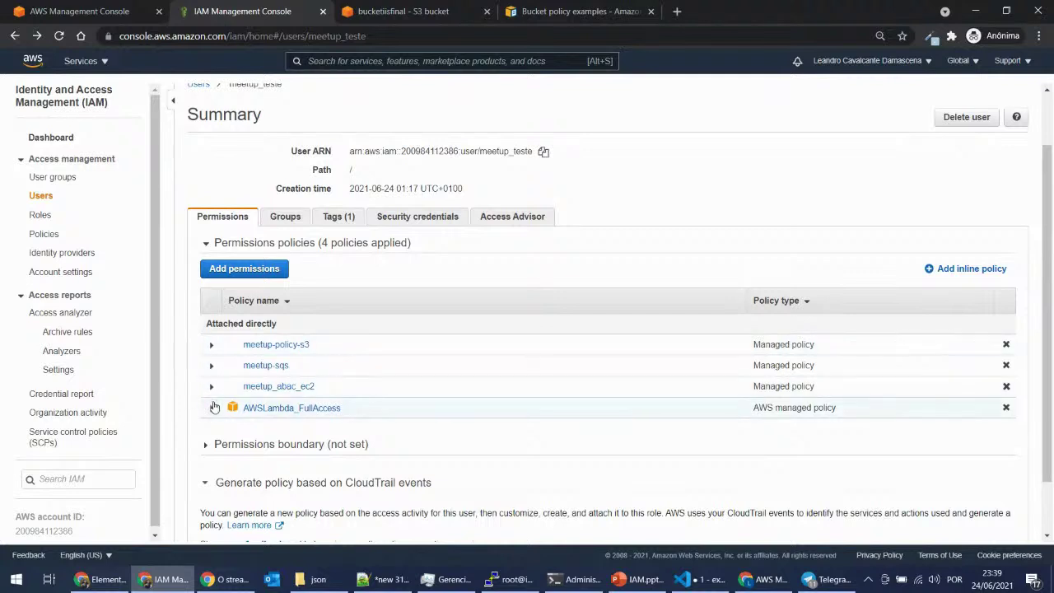
{"action": "left_click", "coordinate": [212, 407]}
{"action": "scroll", "coordinate": [796, 372], "scroll_direction": "down", "scroll_amount": 3}
{"action": "scroll", "coordinate": [812, 400], "scroll_direction": "down", "scroll_amount": 3}
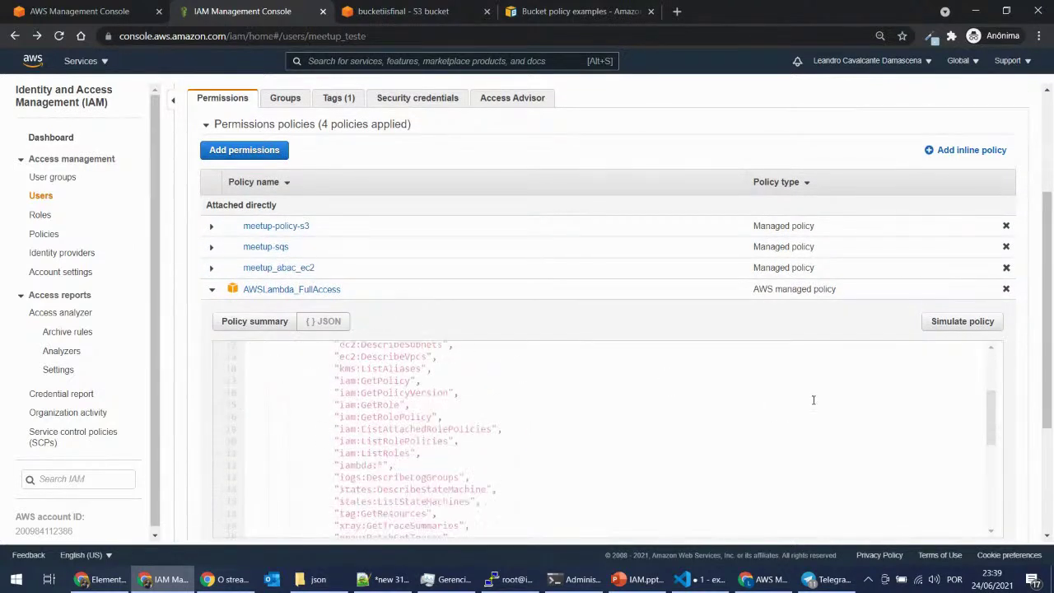
{"action": "scroll", "coordinate": [673, 346], "scroll_direction": "down", "scroll_amount": 3}
{"action": "scroll", "coordinate": [673, 346], "scroll_direction": "up", "scroll_amount": 5}
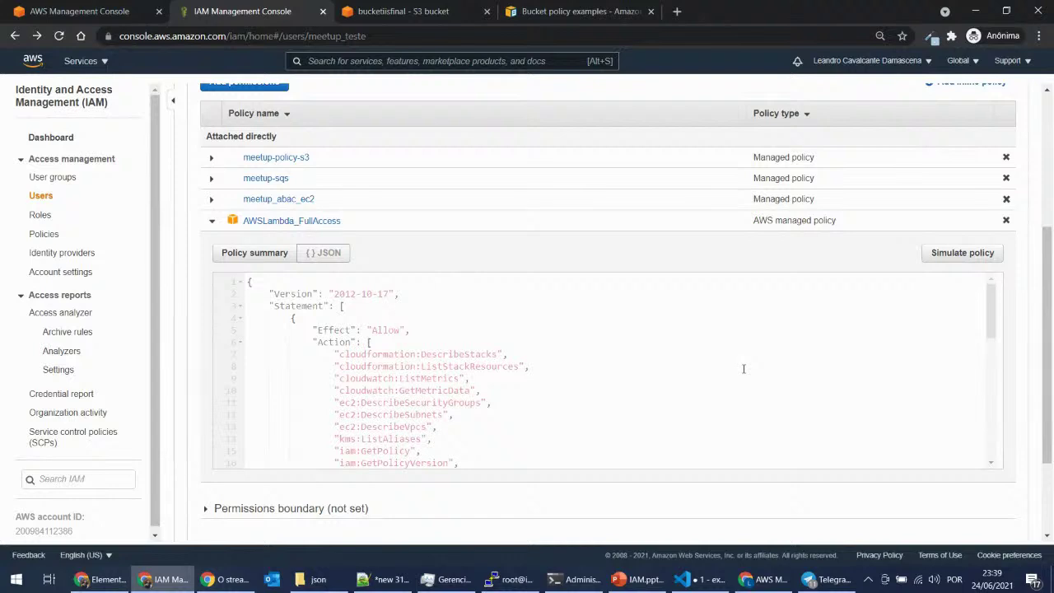
{"action": "scroll", "coordinate": [743, 375], "scroll_direction": "down", "scroll_amount": 5}
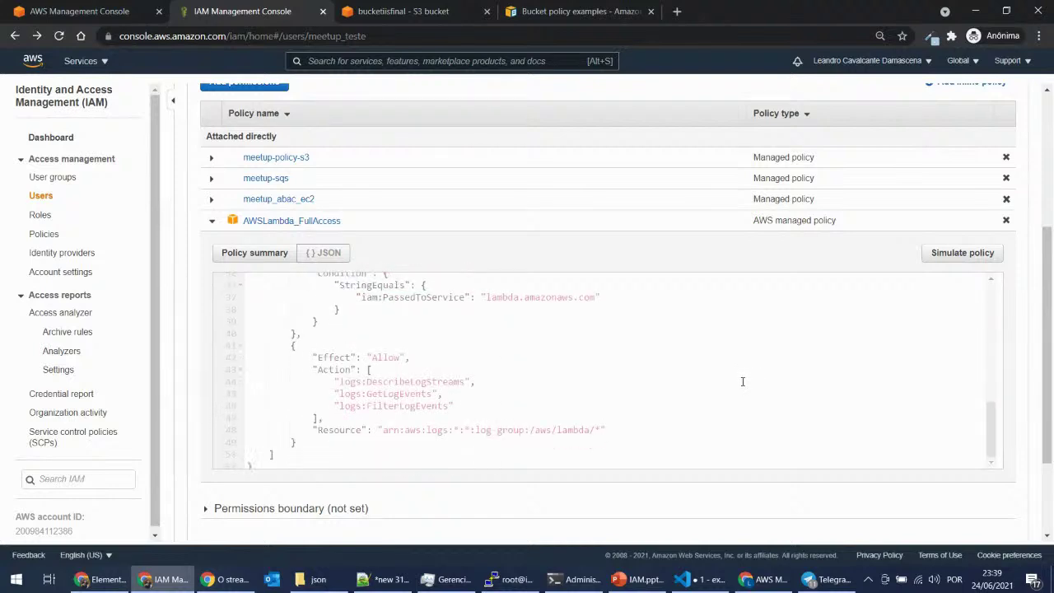
{"action": "scroll", "coordinate": [742, 381], "scroll_direction": "down", "scroll_amount": 1}
{"action": "scroll", "coordinate": [741, 355], "scroll_direction": "up", "scroll_amount": 8}
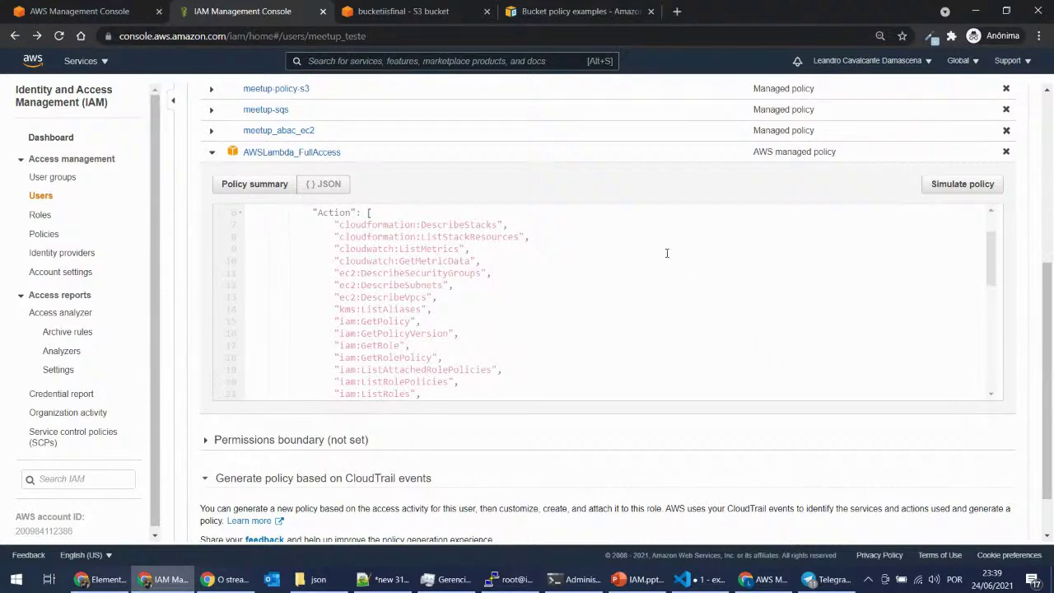
{"action": "scroll", "coordinate": [667, 252], "scroll_direction": "up", "scroll_amount": 5}
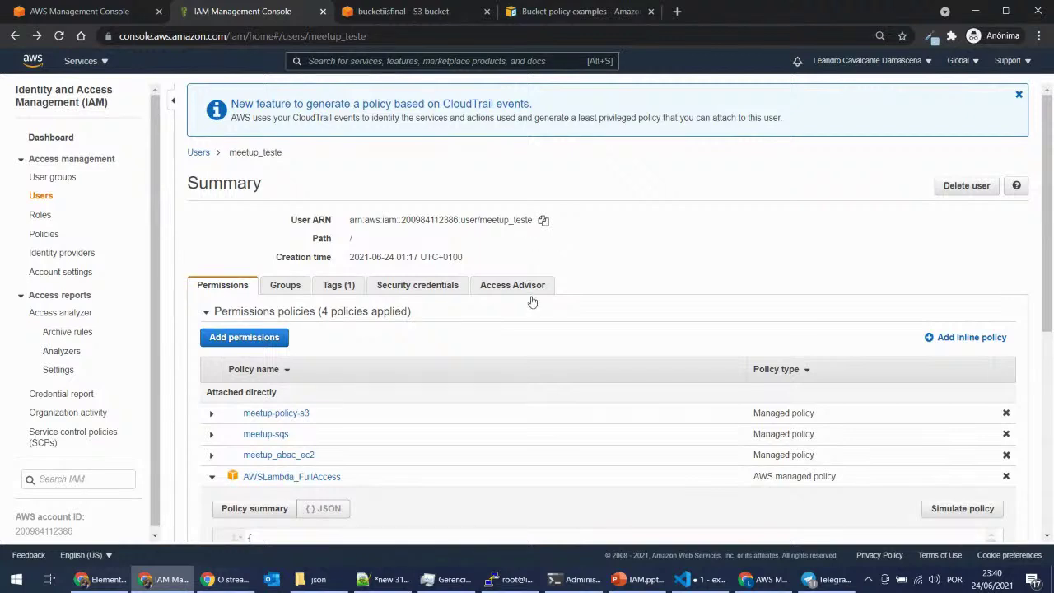
{"action": "left_click", "coordinate": [211, 476]}
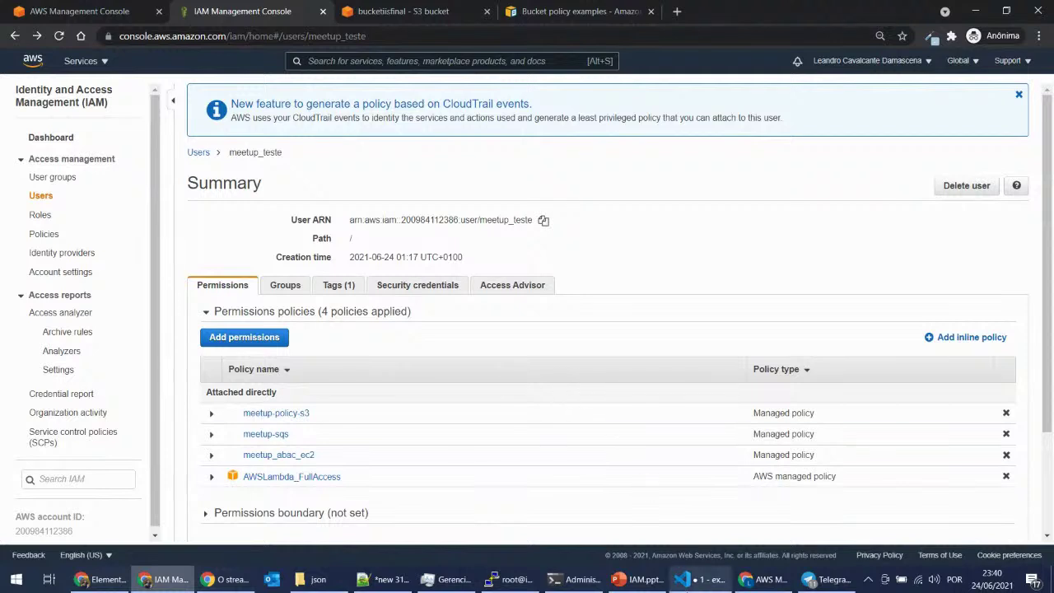
{"action": "mouse_move", "coordinate": [694, 583]}
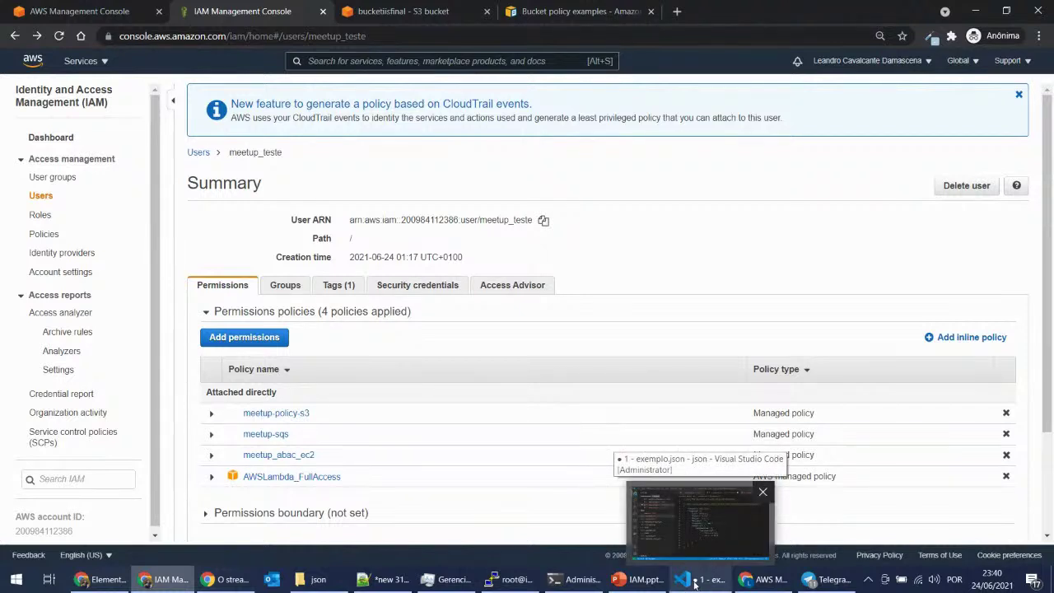
{"action": "mouse_move", "coordinate": [645, 582]}
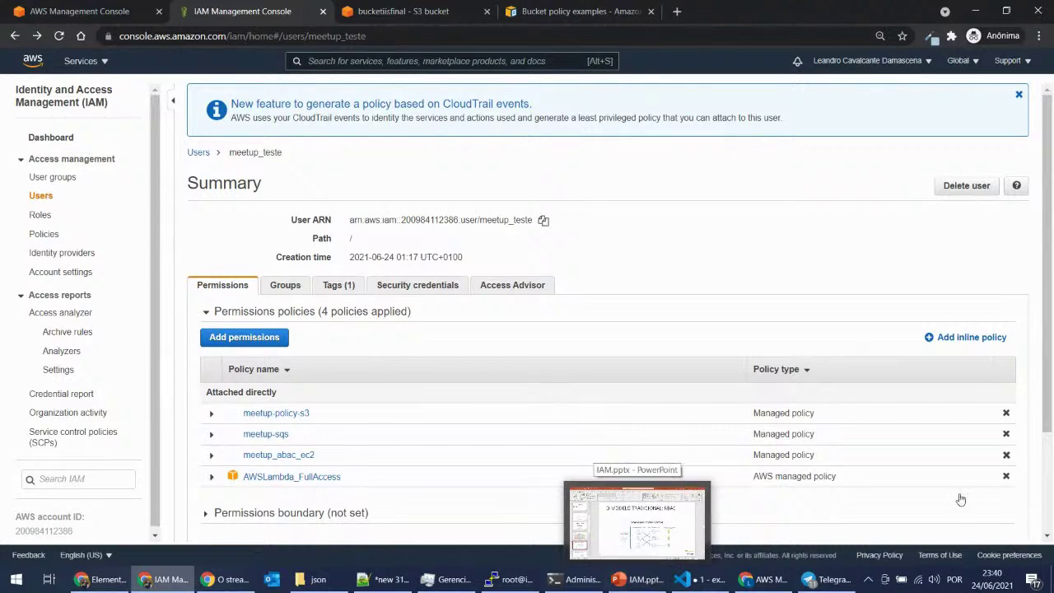
{"action": "left_click", "coordinate": [1005, 476]}
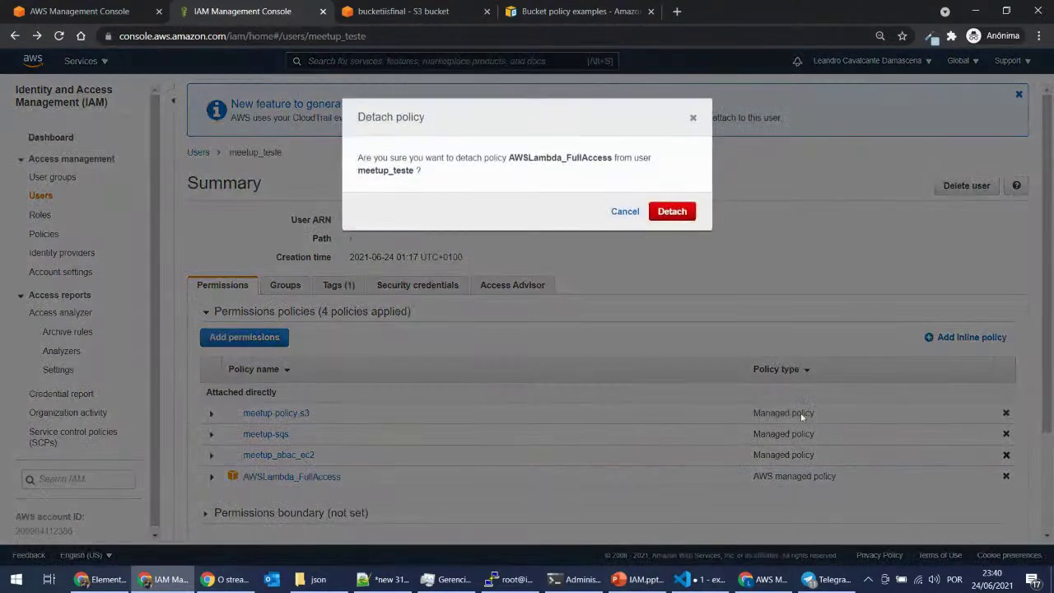
{"action": "left_click", "coordinate": [625, 212]}
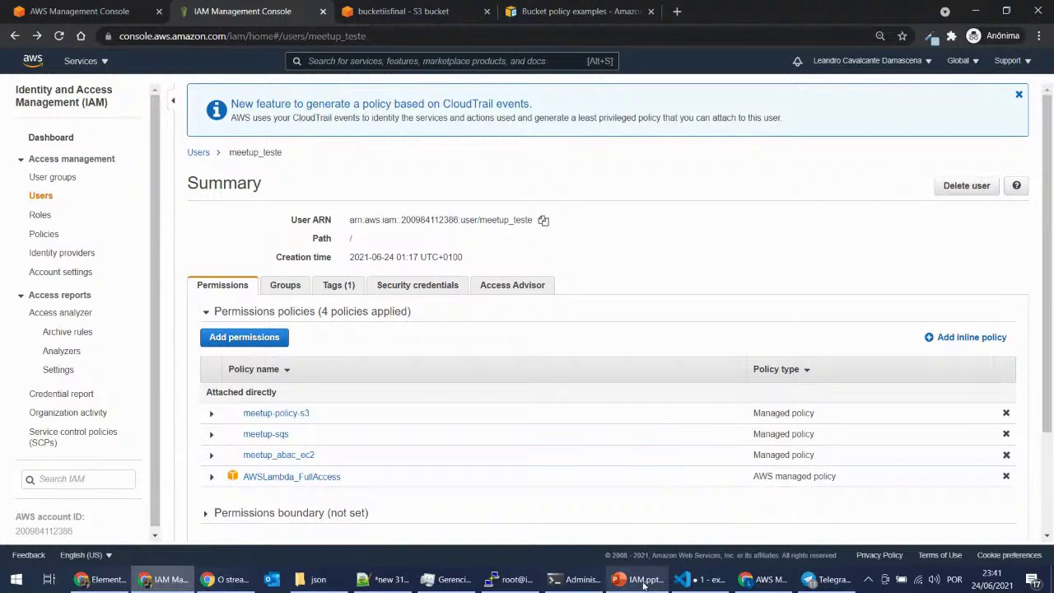
Step: Switch to PowerPoint to show the traditional RBAC model slide, and return to the IAM console in Chrome
{"action": "mouse_move", "coordinate": [643, 583]}
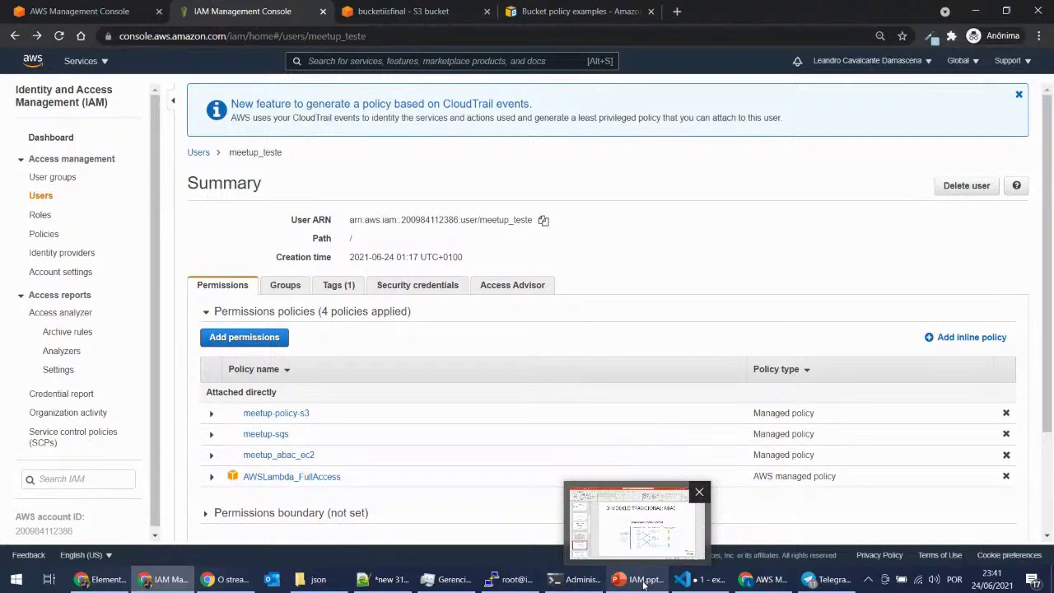
{"action": "left_click", "coordinate": [644, 583]}
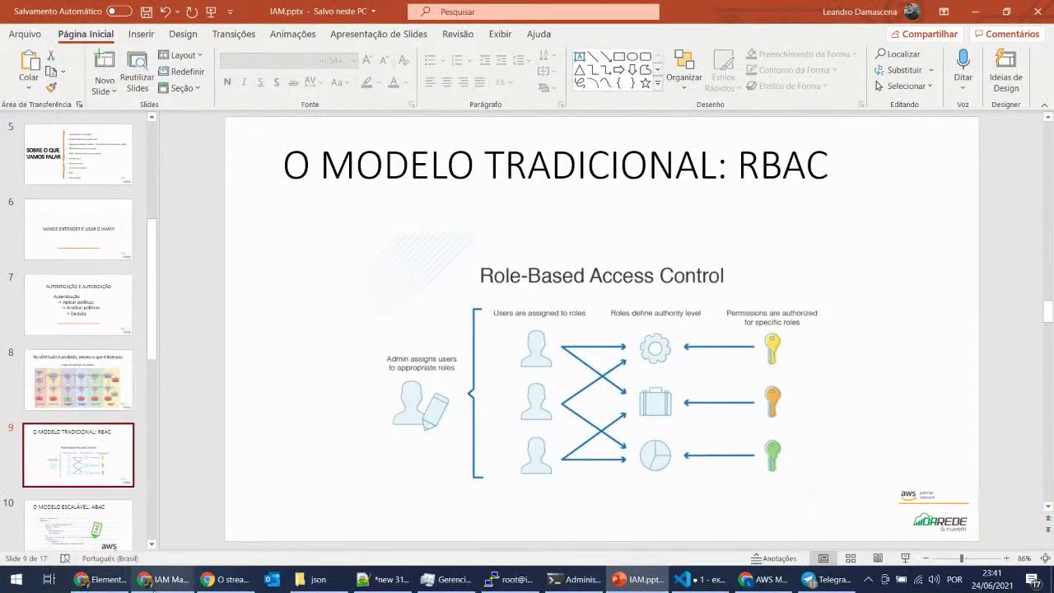
{"action": "left_click", "coordinate": [186, 582]}
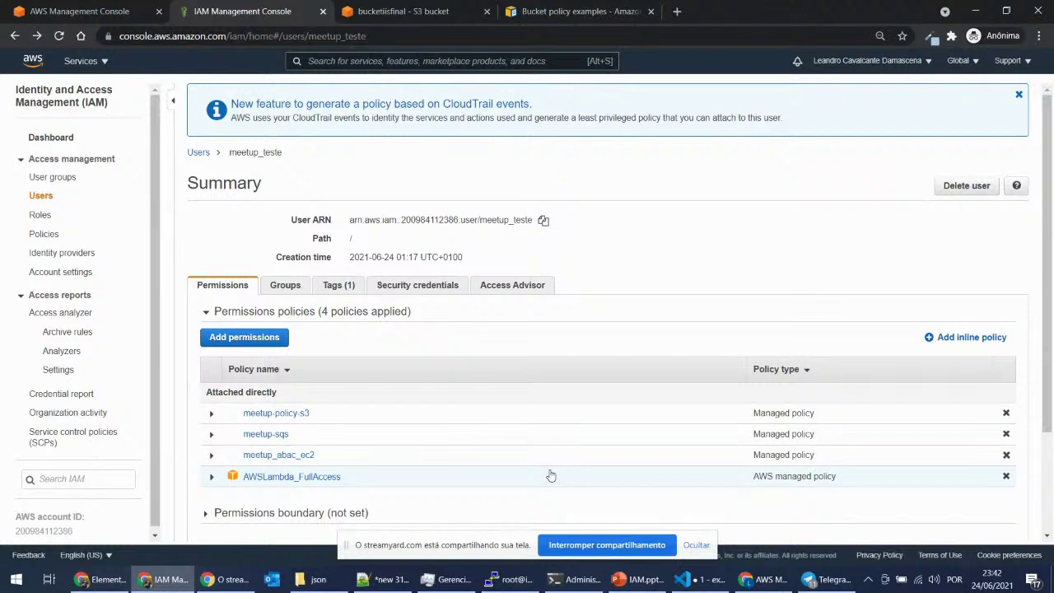
Step: Expand AWSLambda_FullAccess in the user's permissions, view its JSON on its own policy page, and return to the user
{"action": "scroll", "coordinate": [551, 476], "scroll_direction": "down", "scroll_amount": 2}
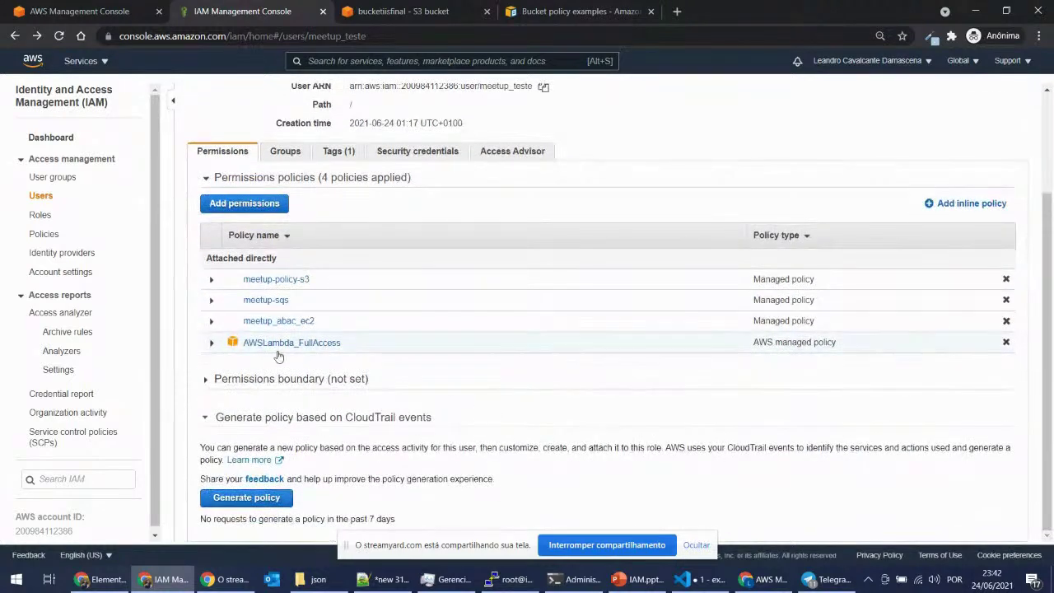
{"action": "left_click", "coordinate": [214, 344]}
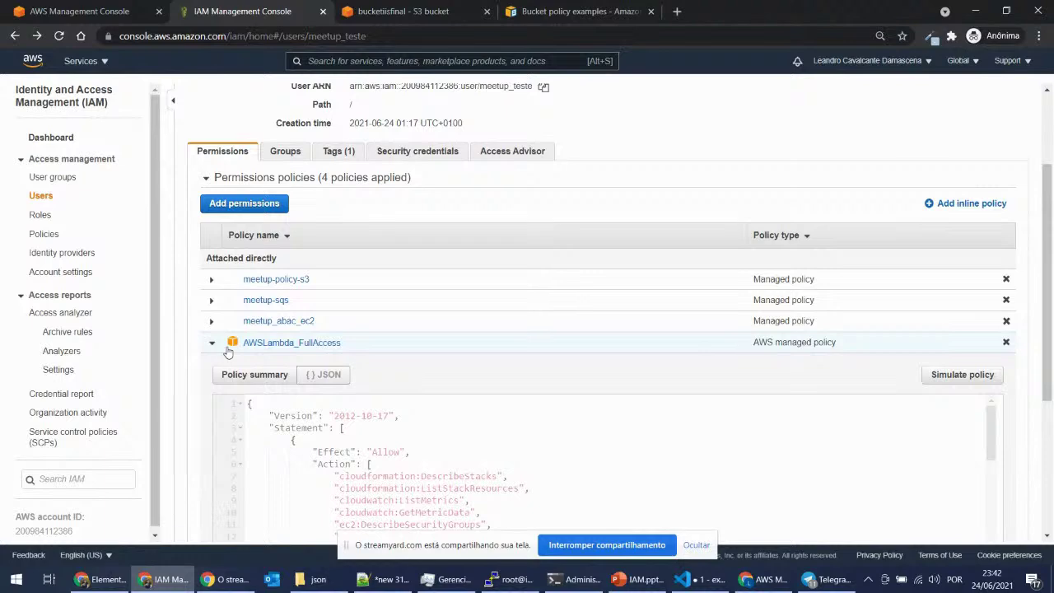
{"action": "scroll", "coordinate": [555, 289], "scroll_direction": "down", "scroll_amount": 3}
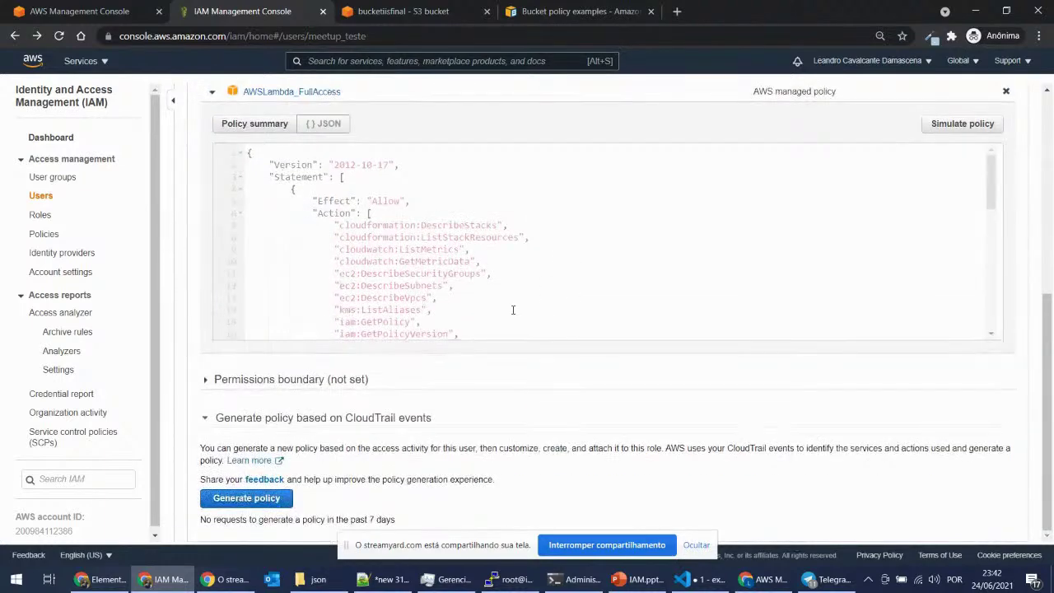
{"action": "scroll", "coordinate": [369, 304], "scroll_direction": "up", "scroll_amount": 2}
{"action": "left_click", "coordinate": [319, 302]}
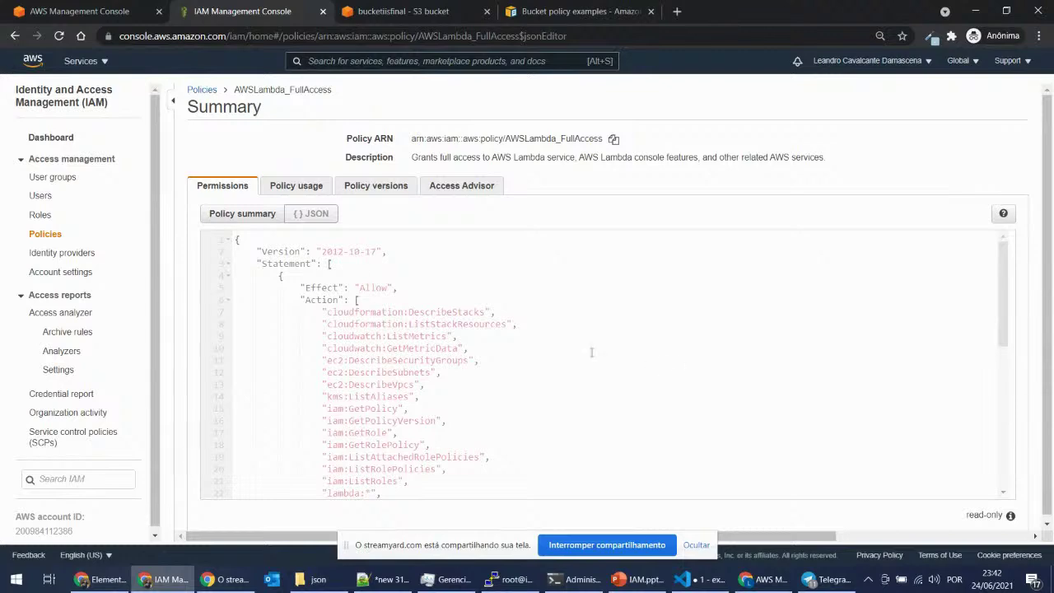
{"action": "left_click", "coordinate": [14, 35]}
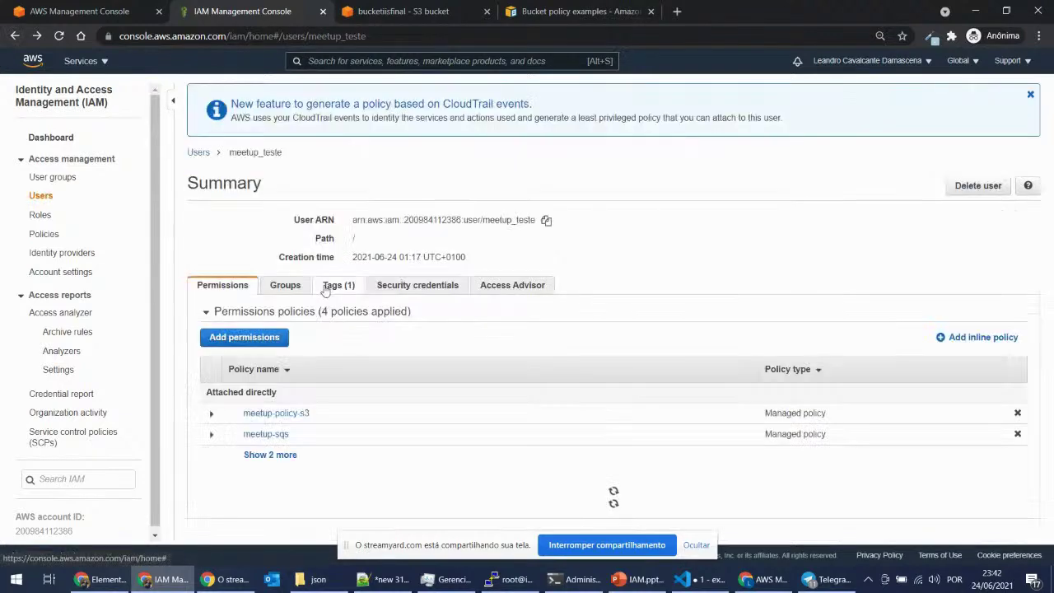
Step: Show the JSON of the AWSLambda_FullAccess and meetup-sqs policies within meetup_teste's attached policies
{"action": "scroll", "coordinate": [284, 424], "scroll_direction": "down", "scroll_amount": 1}
{"action": "left_click", "coordinate": [276, 390]}
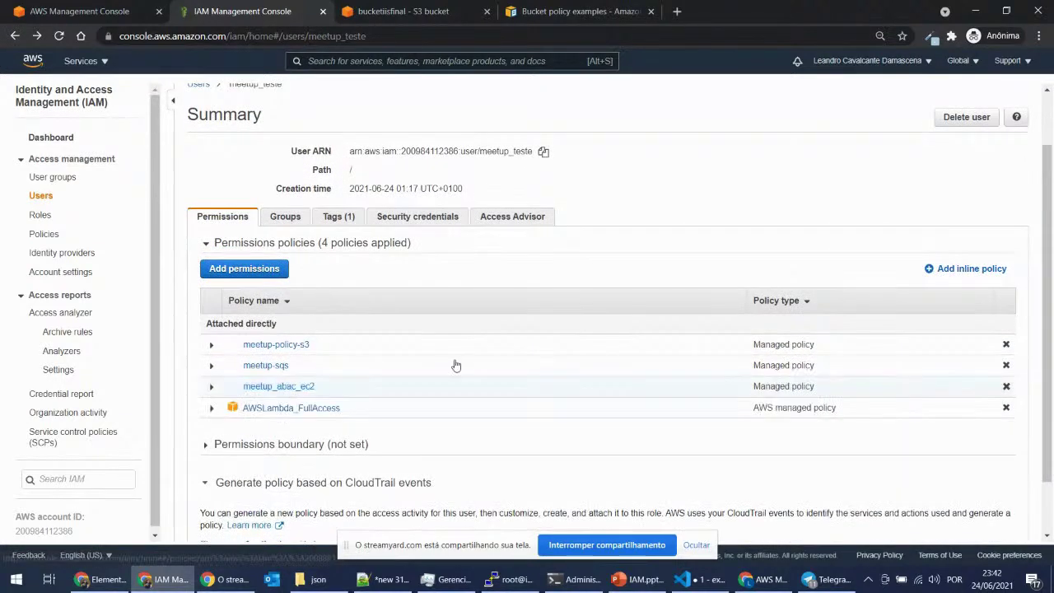
{"action": "scroll", "coordinate": [451, 354], "scroll_direction": "down", "scroll_amount": 1}
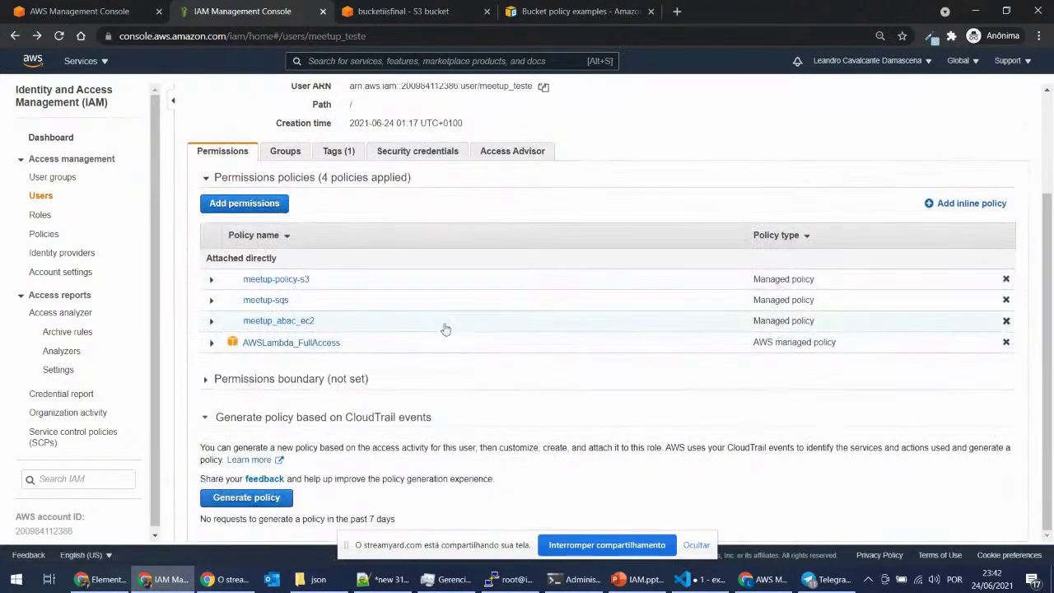
{"action": "left_click", "coordinate": [212, 343]}
{"action": "scroll", "coordinate": [329, 346], "scroll_direction": "down", "scroll_amount": 2}
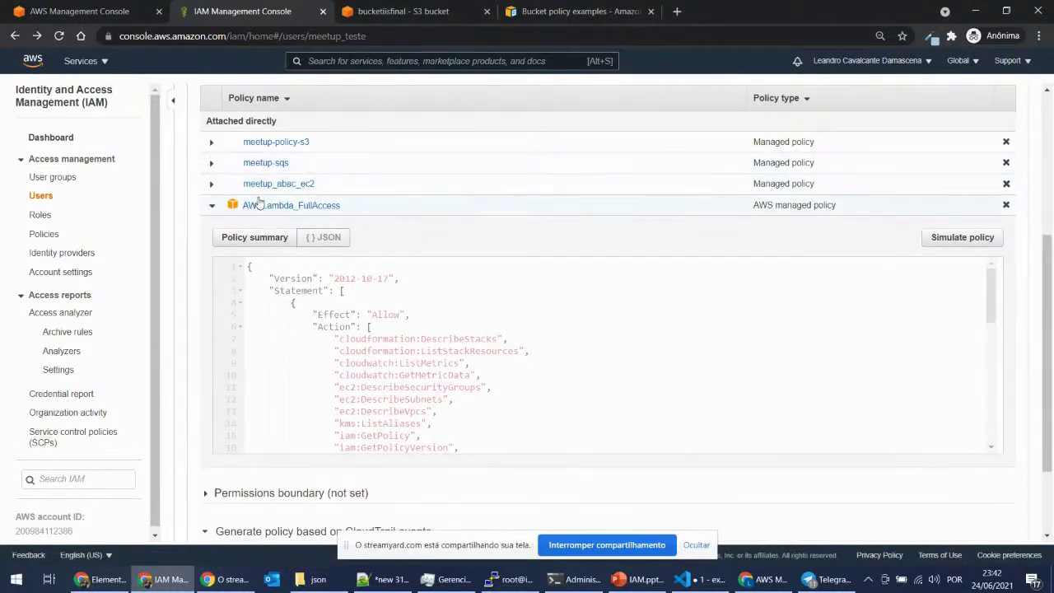
{"action": "left_click", "coordinate": [210, 164]}
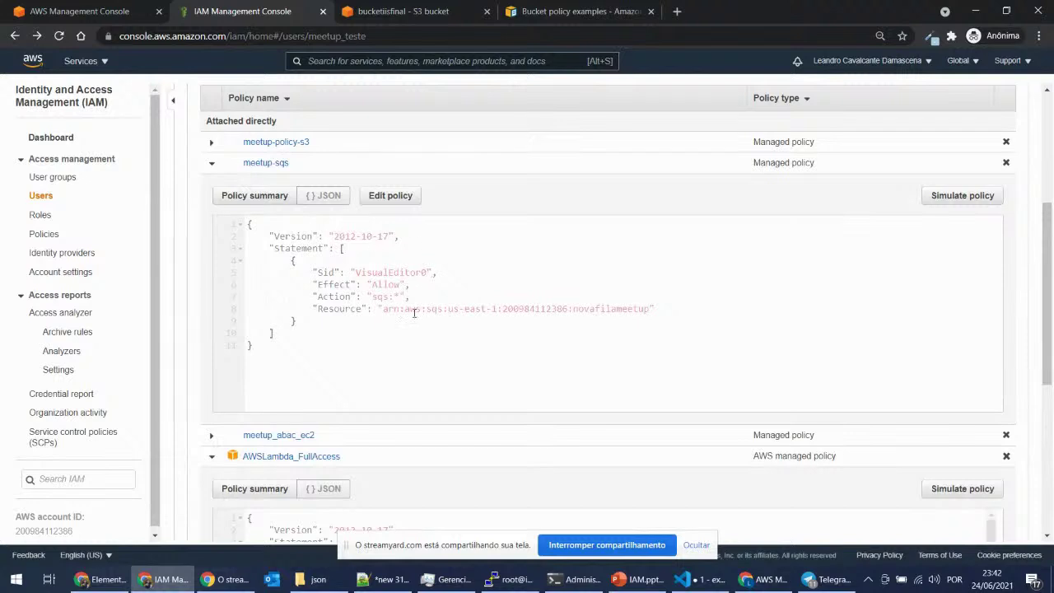
Step: Edit the meetup-sqs policy's JSON, opening a bracketed list for Resource with the queue ARN on its own line, ended with a comma
{"action": "left_click", "coordinate": [391, 195]}
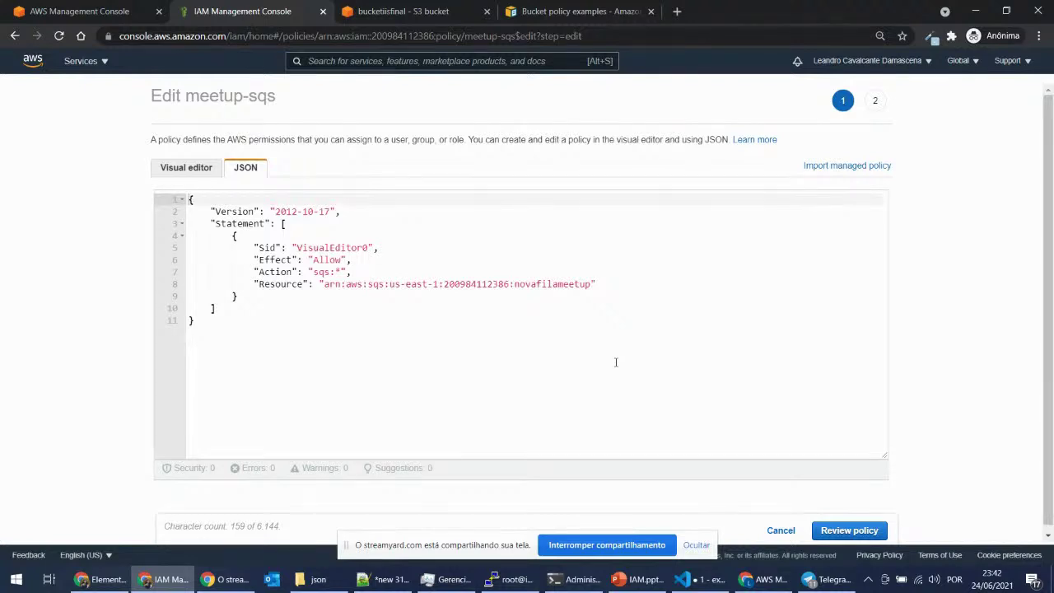
{"action": "left_click", "coordinate": [326, 284]}
{"action": "type", "text": "["}
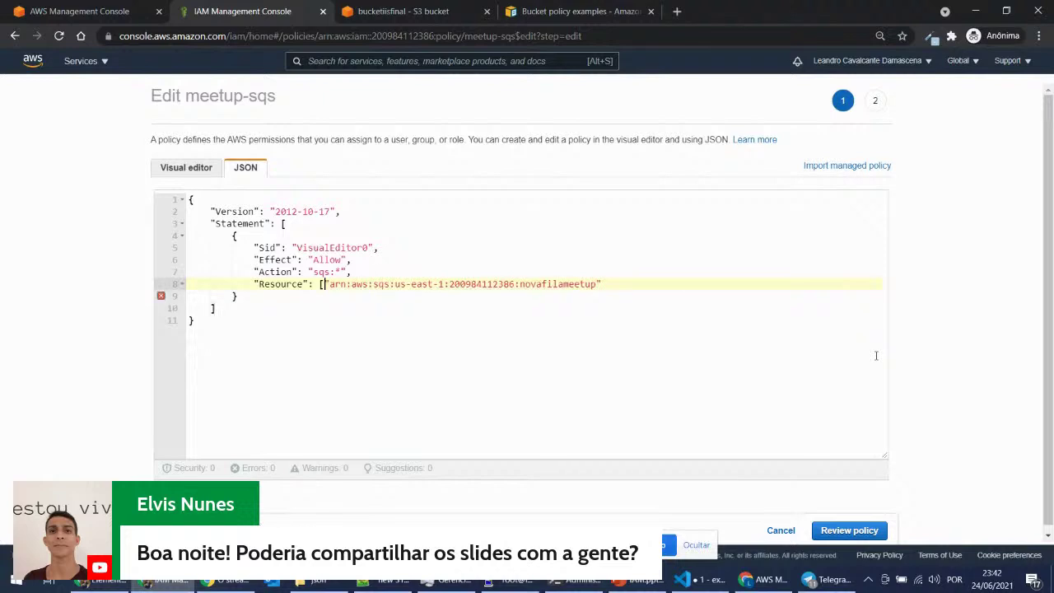
{"action": "key", "text": "Return"}
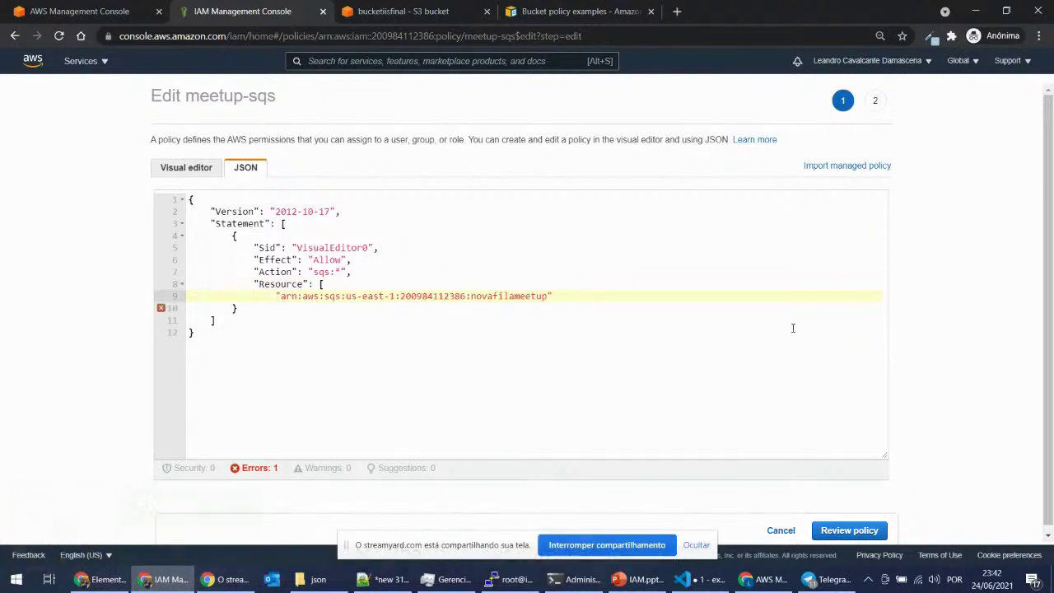
{"action": "left_click", "coordinate": [638, 294]}
{"action": "type", "text": ","}
{"action": "key", "text": "Return"}
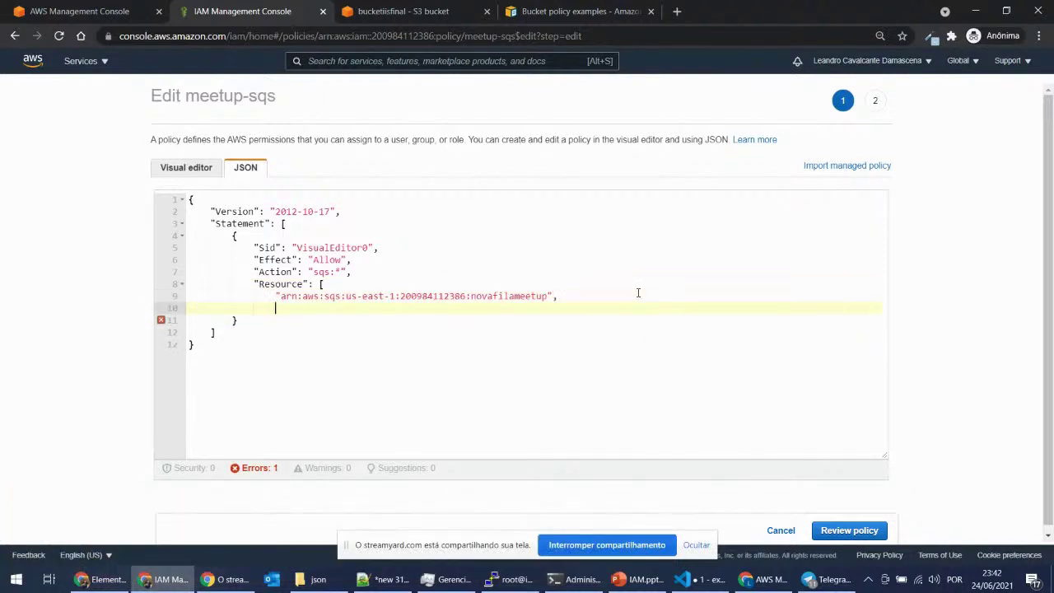
Step: Duplicate the queue ARN twice within the Resource list, each on its own line and separated by commas
{"action": "left_click_drag", "start_coordinate": [273, 295], "coordinate": [552, 296]}
{"action": "key", "text": "ctrl+c"}
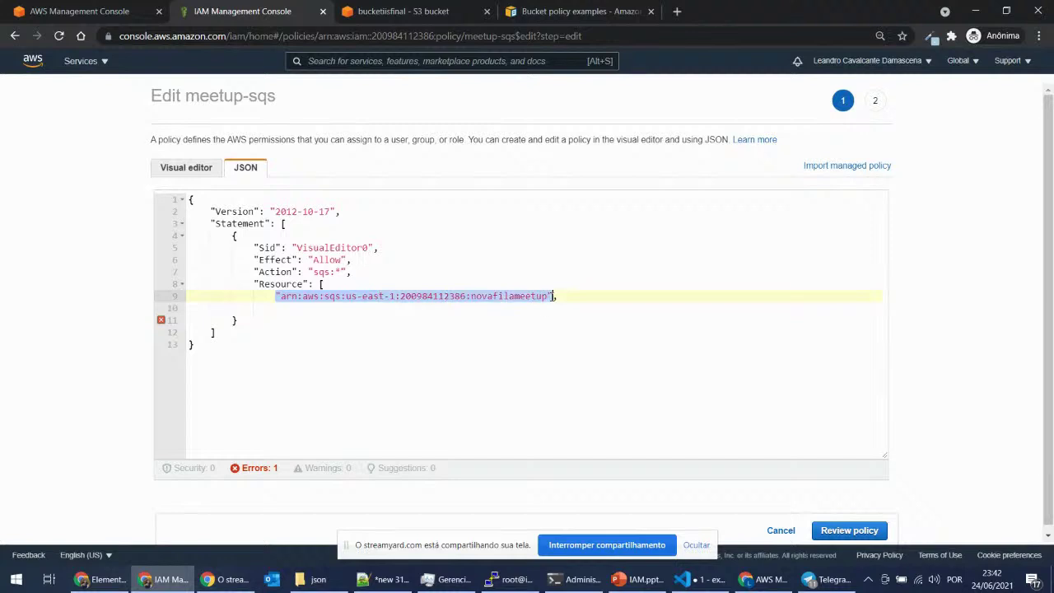
{"action": "left_click", "coordinate": [528, 316]}
{"action": "left_click", "coordinate": [535, 310]}
{"action": "key", "text": "ctrl+v"}
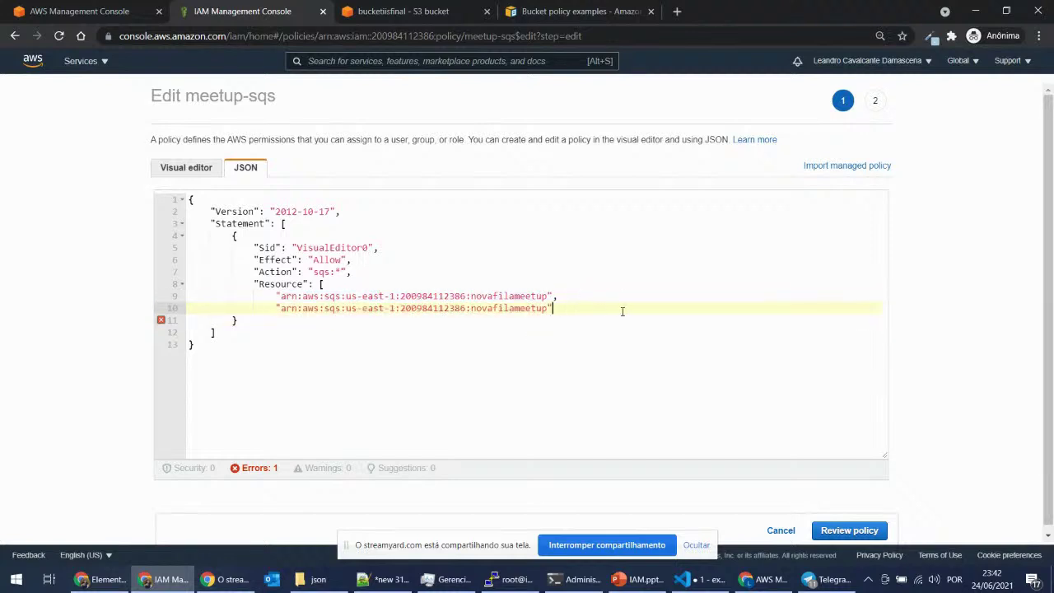
{"action": "type", "text": ","}
{"action": "key", "text": "Return"}
{"action": "key", "text": "ctrl+v"}
Step: Append the suffixes dev1, dev2 and dev3 to the three novafilameetup queue ARNs in the Resource list
{"action": "key", "text": "Up"}
{"action": "key", "text": "Up"}
{"action": "key", "text": "Left"}
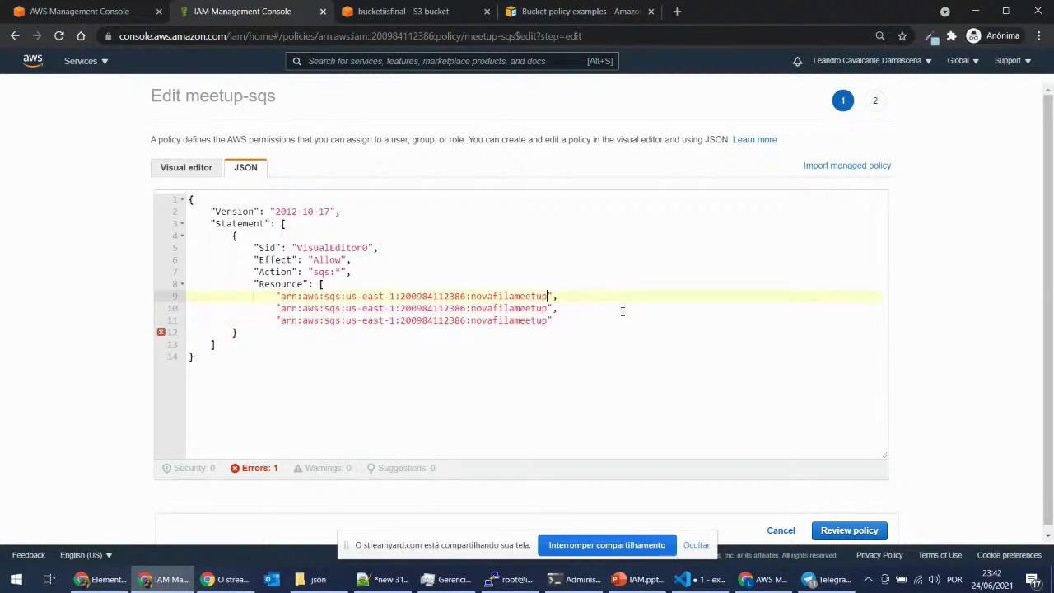
{"action": "type", "text": "dev1"}
{"action": "key", "text": "Down"}
{"action": "key", "text": "Left"}
{"action": "key", "text": "Left"}
{"action": "type", "text": "dev2"}
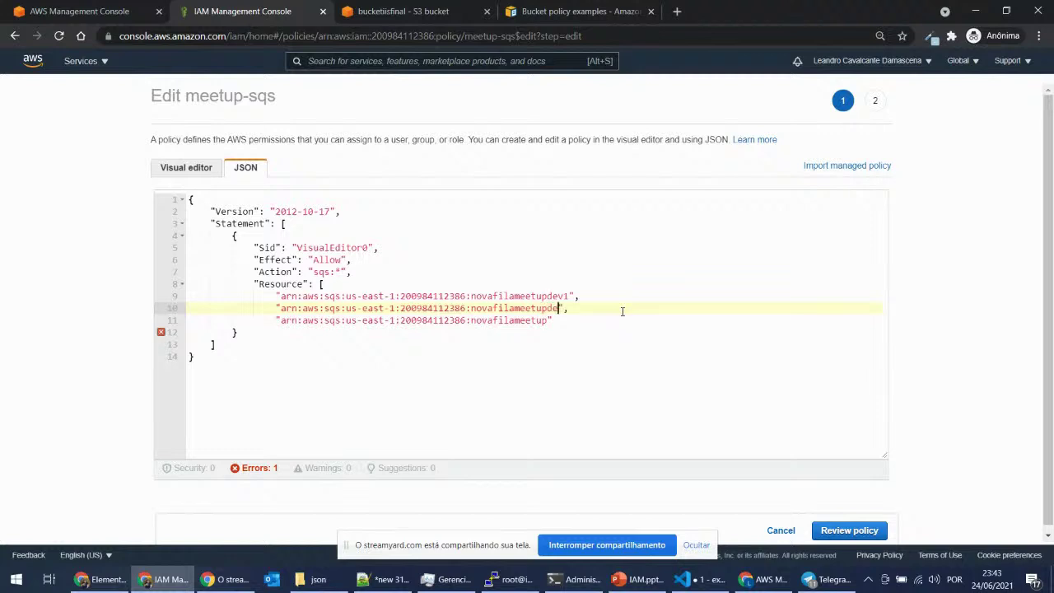
{"action": "key", "text": "Down"}
{"action": "type", "text": "dev"}
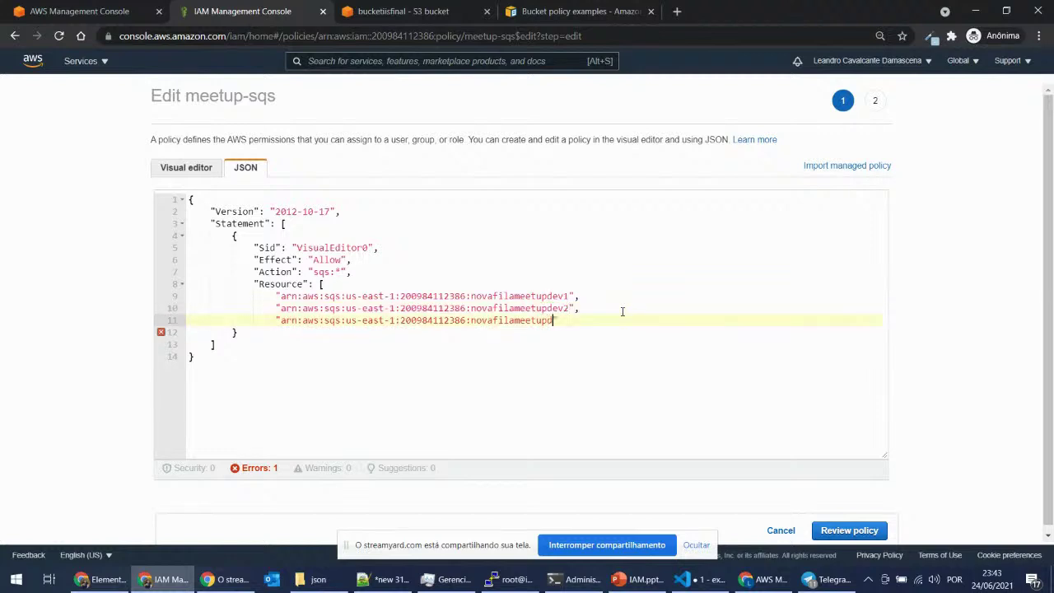
{"action": "type", "text": "3"}
Step: Close the Resource list with a bracket, and review and save the changed meetup-sqs policy
{"action": "key", "text": "Right"}
{"action": "type", "text": "]"}
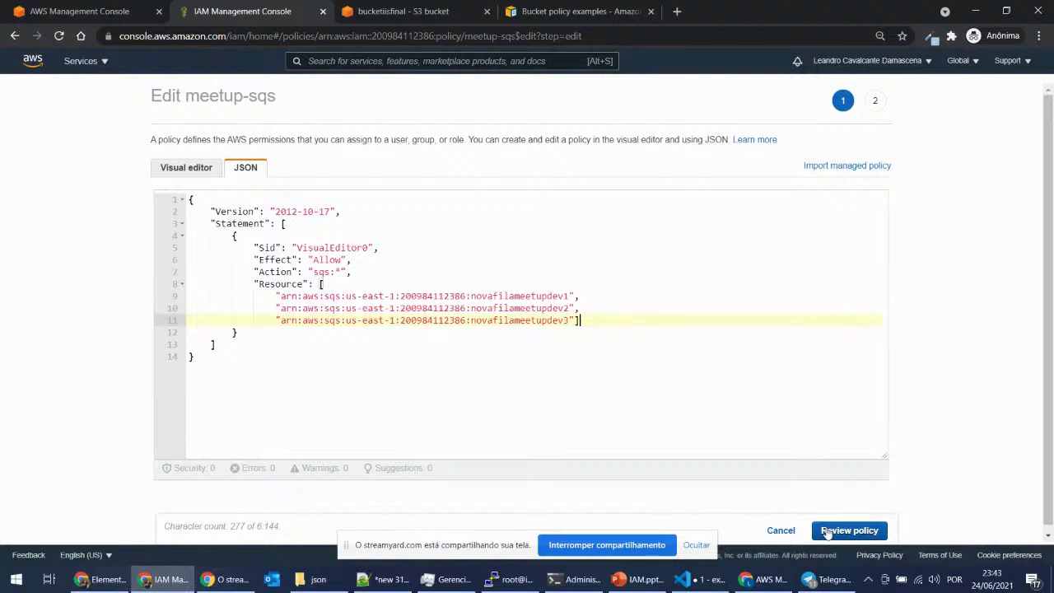
{"action": "left_click", "coordinate": [842, 530]}
{"action": "left_click", "coordinate": [866, 531]}
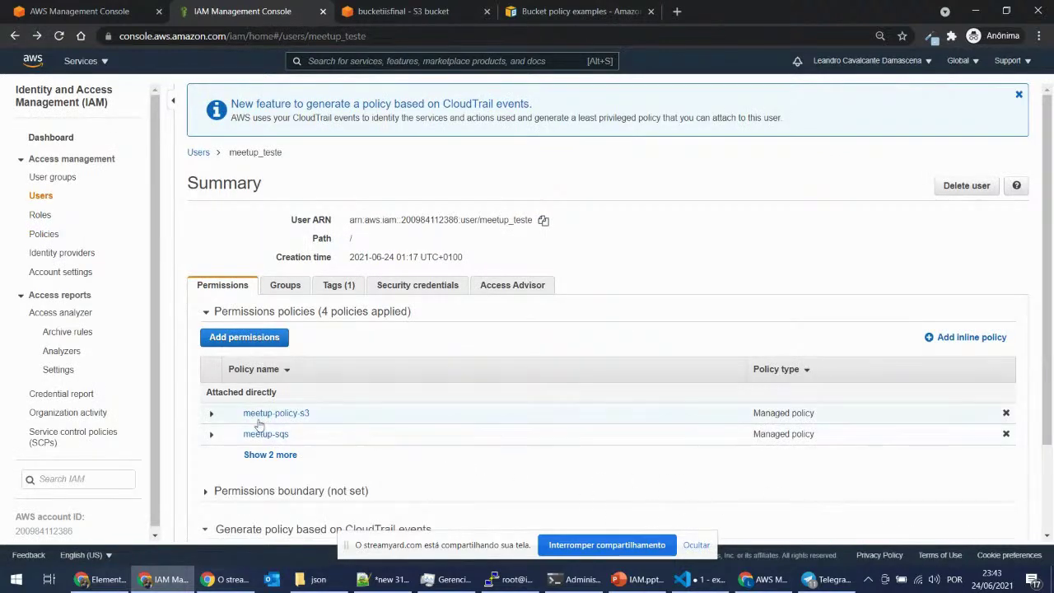
Step: Expand meetup-sqs in meetup_teste's permissions and view its saved JSON on the policy's own page
{"action": "left_click", "coordinate": [210, 434]}
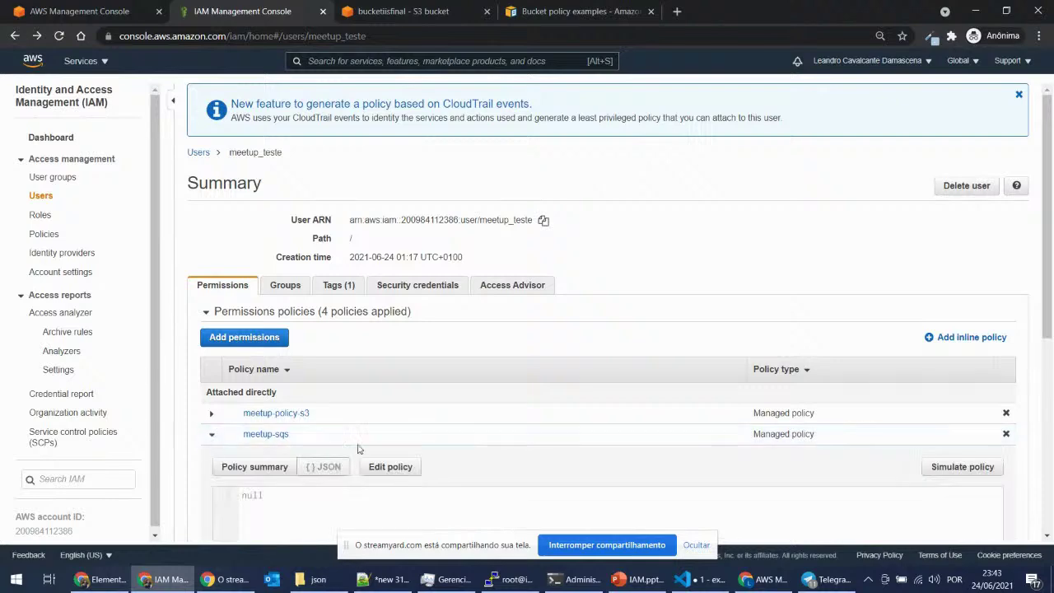
{"action": "scroll", "coordinate": [453, 437], "scroll_direction": "down", "scroll_amount": 3}
{"action": "scroll", "coordinate": [419, 301], "scroll_direction": "up", "scroll_amount": 4}
{"action": "scroll", "coordinate": [328, 394], "scroll_direction": "down", "scroll_amount": 1}
{"action": "scroll", "coordinate": [328, 395], "scroll_direction": "down", "scroll_amount": 3}
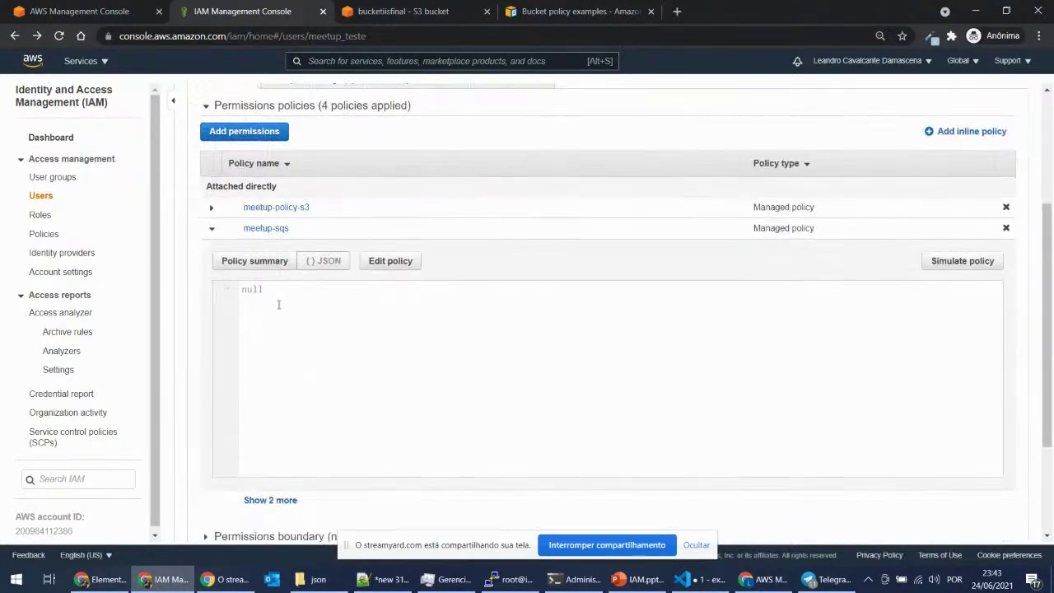
{"action": "left_click", "coordinate": [260, 229]}
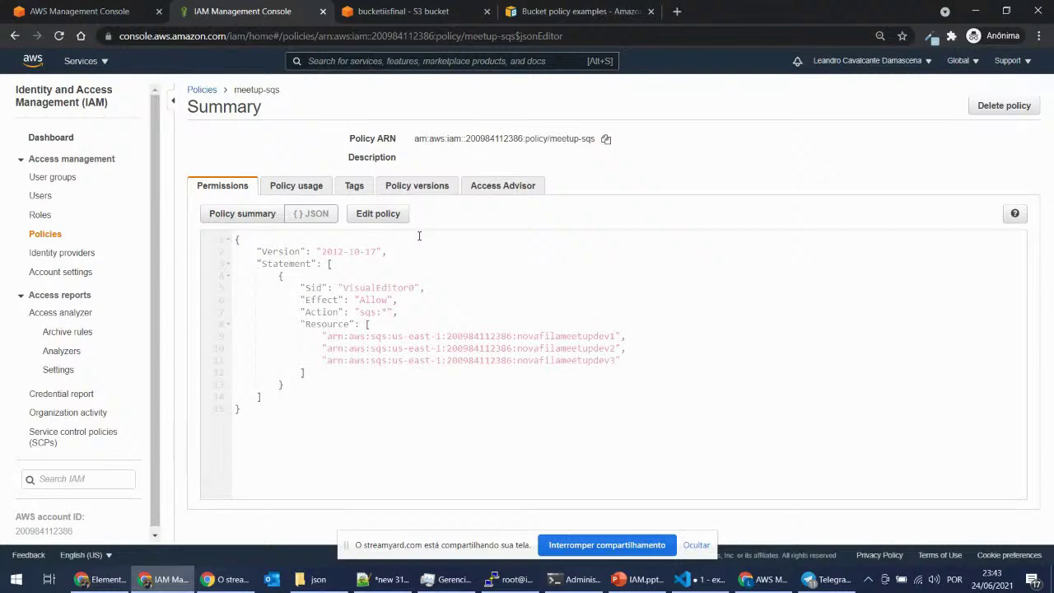
Step: Switch to PowerPoint to show the RBAC slide, and return to Chrome to highlight the Action and Resource lines of meetup-sqs
{"action": "left_click", "coordinate": [638, 579]}
{"action": "left_click", "coordinate": [878, 558]}
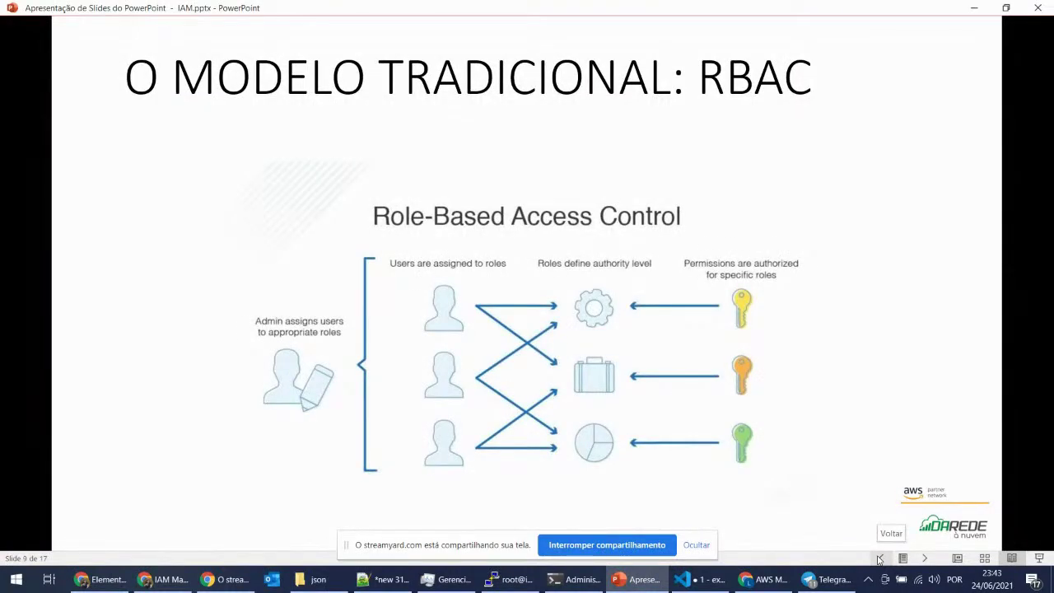
{"action": "left_click", "coordinate": [695, 545]}
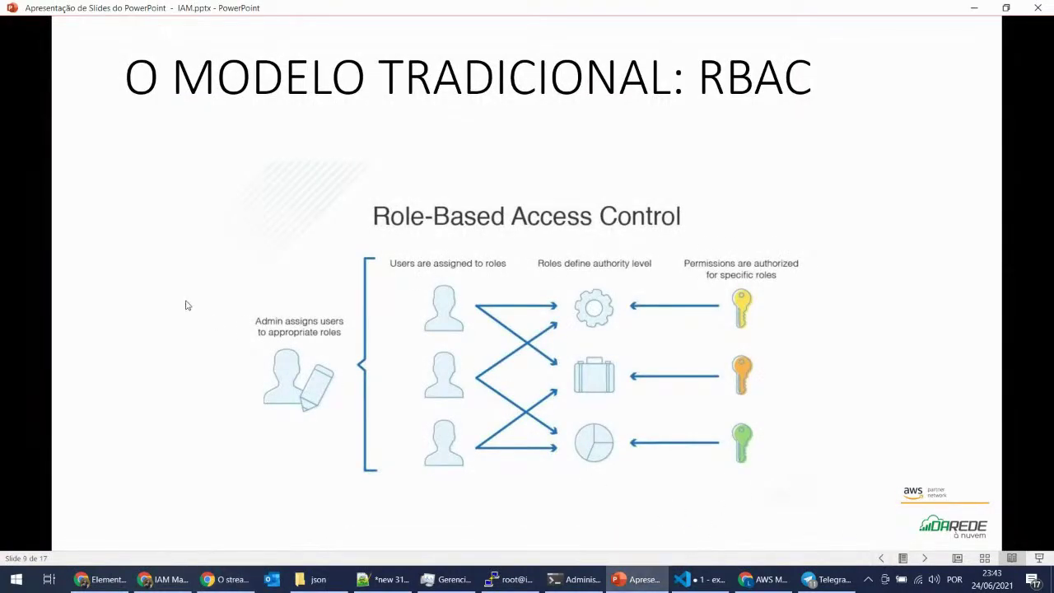
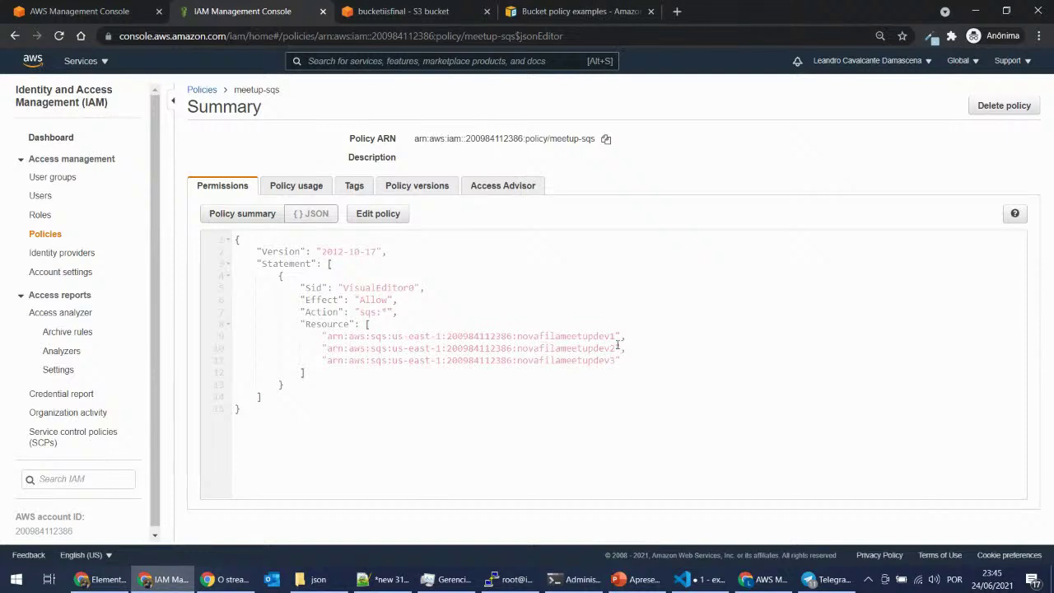
{"action": "left_click_drag", "start_coordinate": [658, 361], "coordinate": [216, 314]}
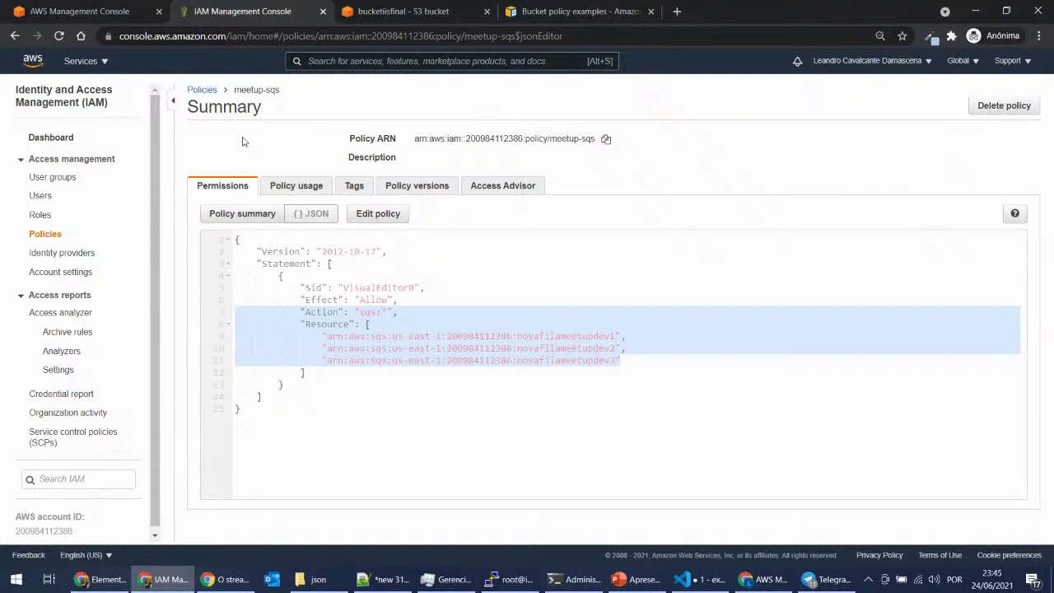
Step: Return to the user meetup_teste and show the JSON of its attached meetup_abac_ec2 policy
{"action": "left_click", "coordinate": [40, 195]}
{"action": "left_click", "coordinate": [241, 354]}
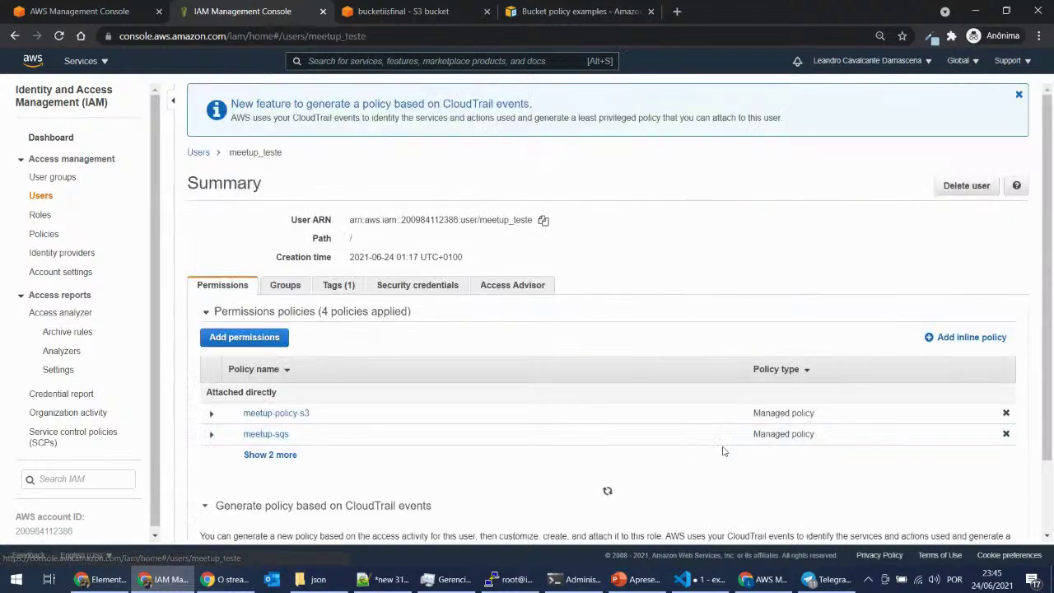
{"action": "scroll", "coordinate": [735, 404], "scroll_direction": "down", "scroll_amount": 2}
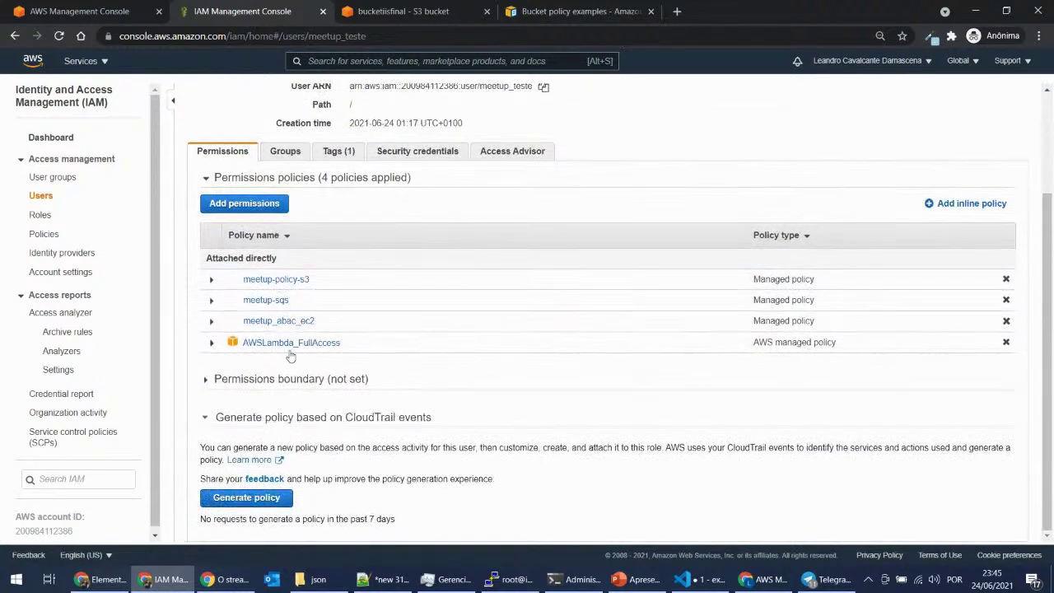
{"action": "left_click", "coordinate": [285, 328]}
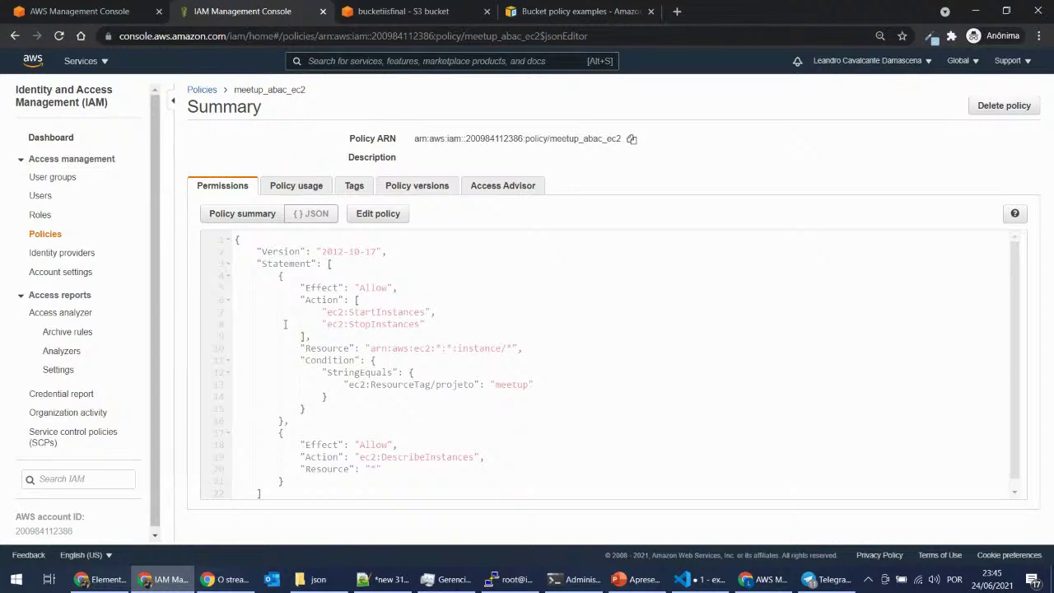
Step: Open meetup_abac_ec2 for editing as JSON and enlarge the editor to fit the whole policy
{"action": "left_click", "coordinate": [356, 216]}
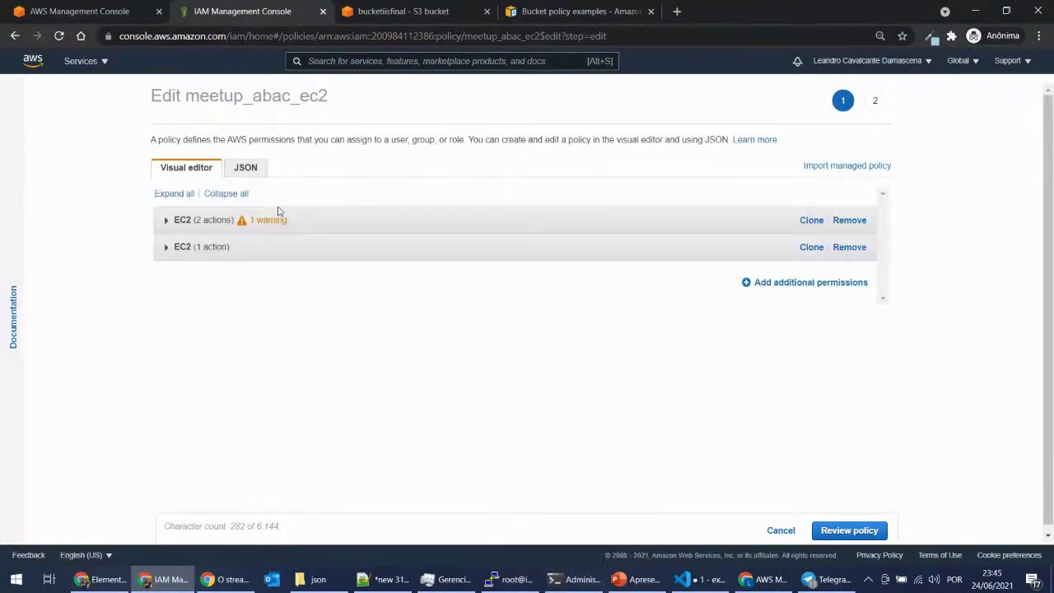
{"action": "left_click", "coordinate": [245, 168]}
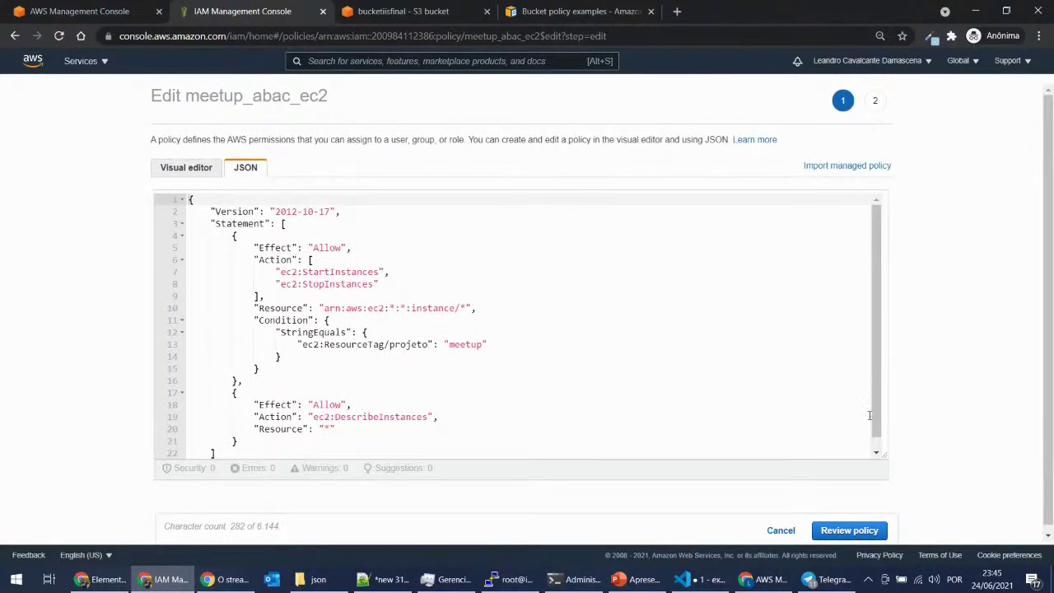
{"action": "left_click_drag", "start_coordinate": [884, 454], "coordinate": [886, 511]}
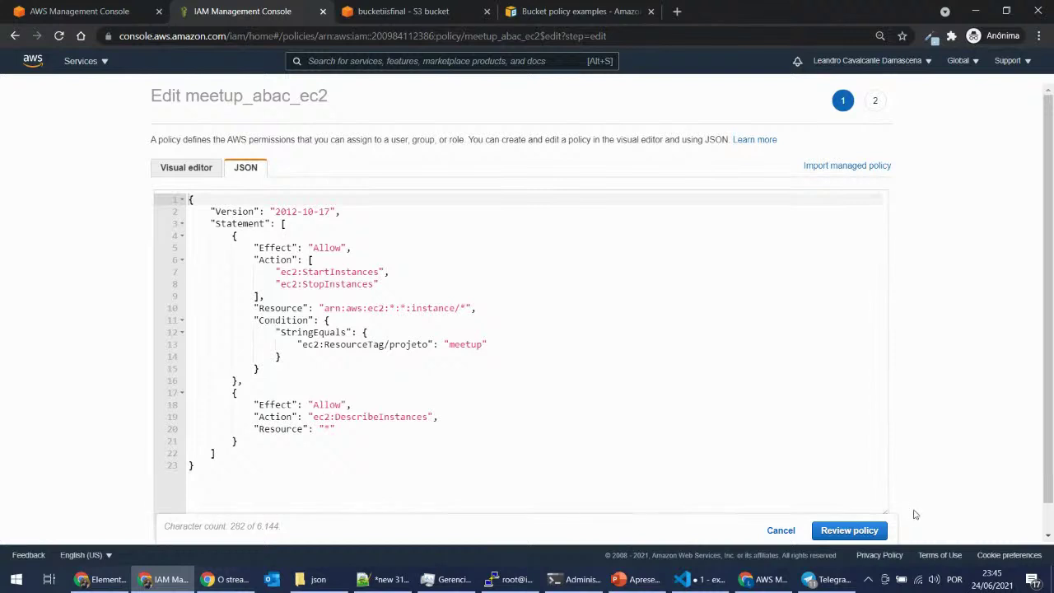
{"action": "left_click_drag", "start_coordinate": [1050, 336], "coordinate": [1051, 365]}
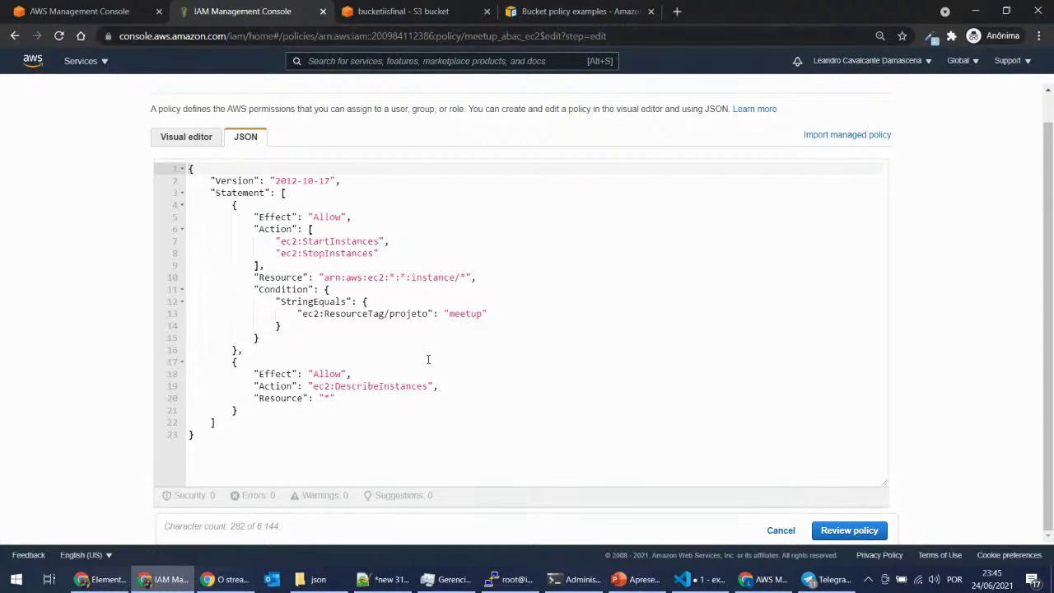
Step: Examine the policy's tag condition, its meetup value, the start and stop actions, and the ec2:DescribeInstances statement
{"action": "left_click_drag", "start_coordinate": [256, 288], "coordinate": [408, 334]}
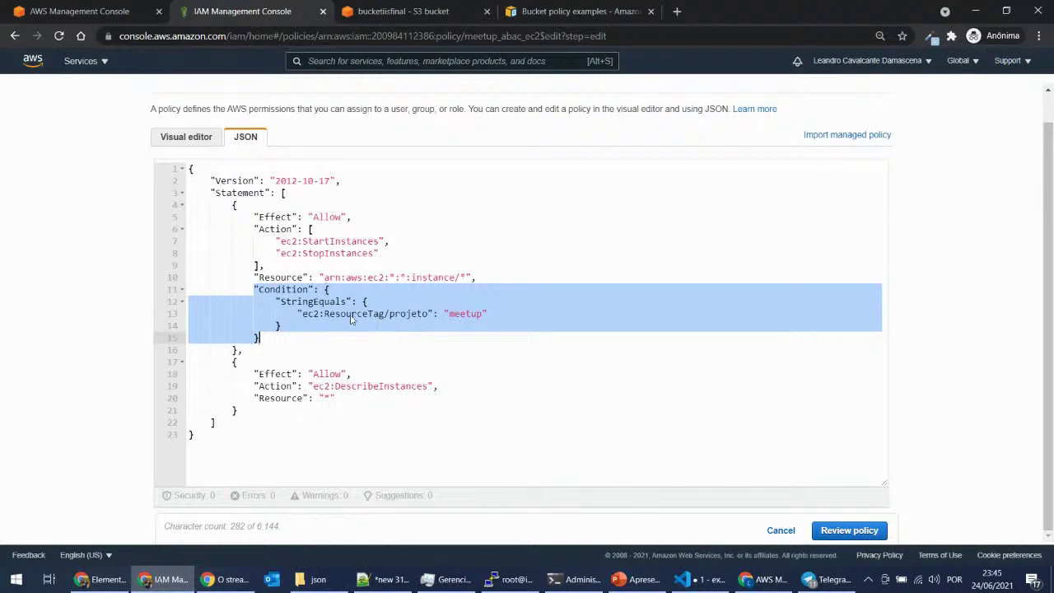
{"action": "left_click", "coordinate": [406, 315]}
{"action": "double_click", "coordinate": [463, 314]}
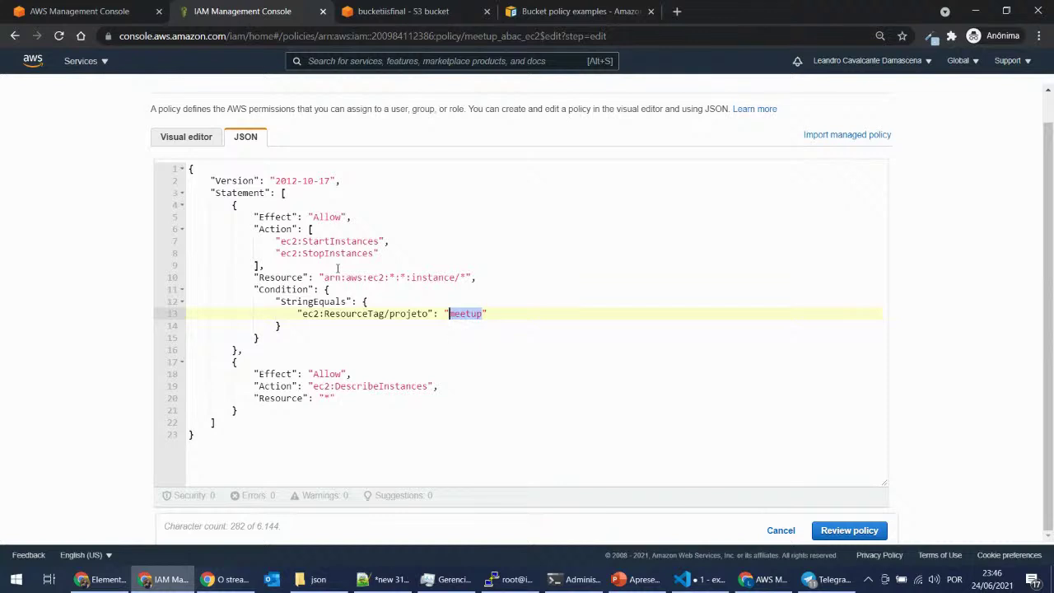
{"action": "left_click_drag", "start_coordinate": [262, 409], "coordinate": [183, 362]}
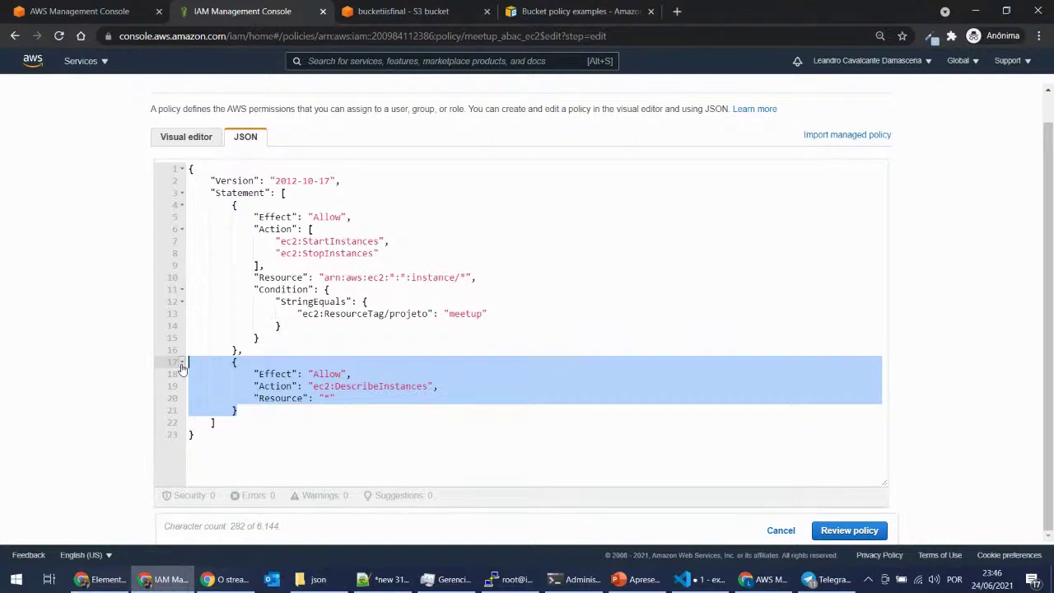
{"action": "left_click_drag", "start_coordinate": [242, 350], "coordinate": [141, 218]}
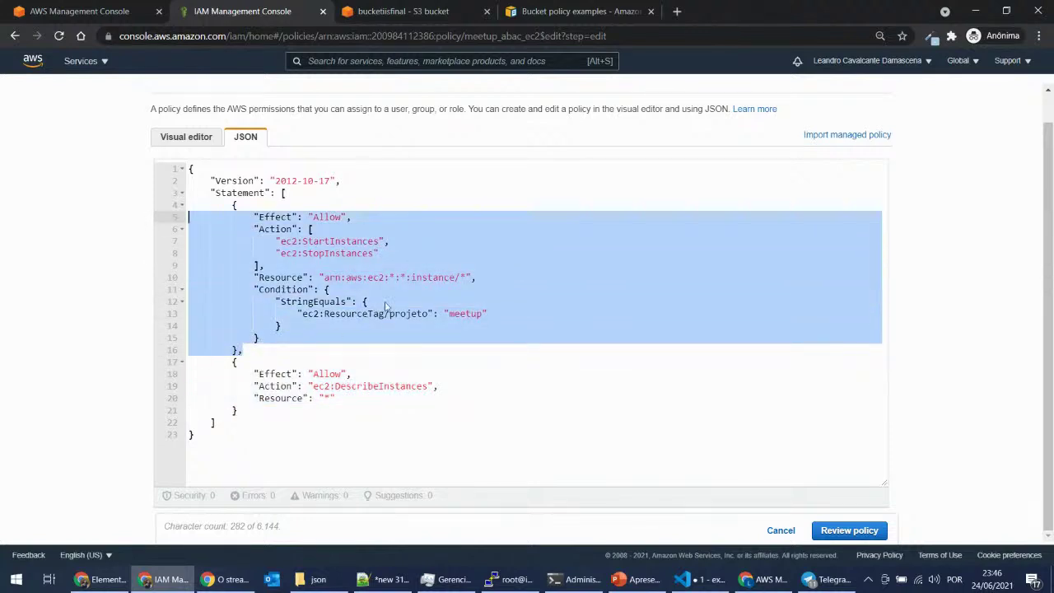
{"action": "double_click", "coordinate": [474, 314]}
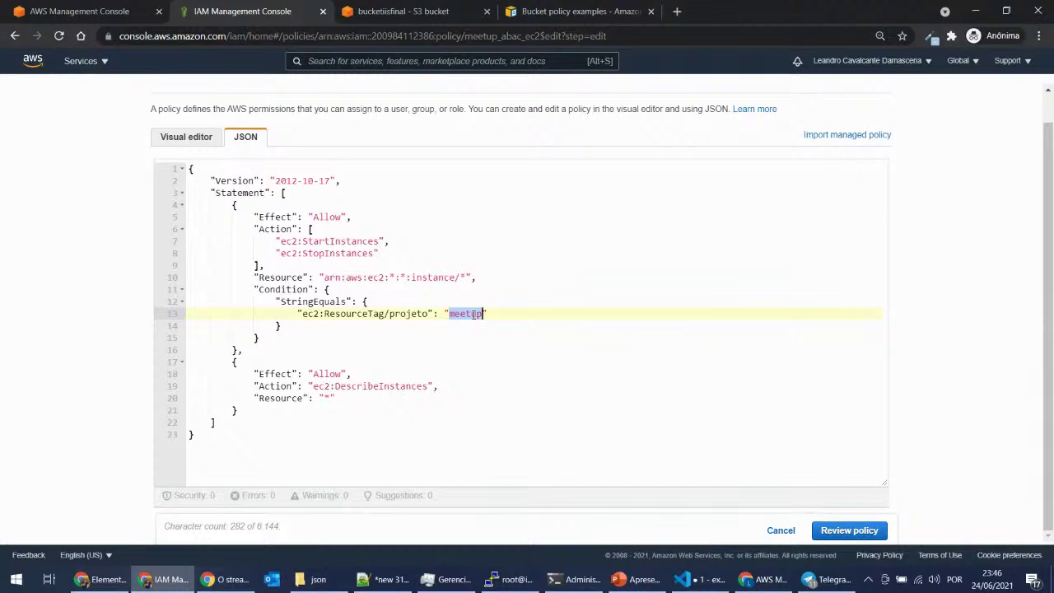
{"action": "double_click", "coordinate": [461, 319]}
{"action": "double_click", "coordinate": [363, 254]}
{"action": "left_click", "coordinate": [358, 241]}
Step: Change the prefix of the ResourceTag/projeto condition key to aws, and restore it to ec2
{"action": "double_click", "coordinate": [315, 313]}
{"action": "type", "text": "aws"}
{"action": "double_click", "coordinate": [288, 241]}
{"action": "key", "text": "ctrl+c"}
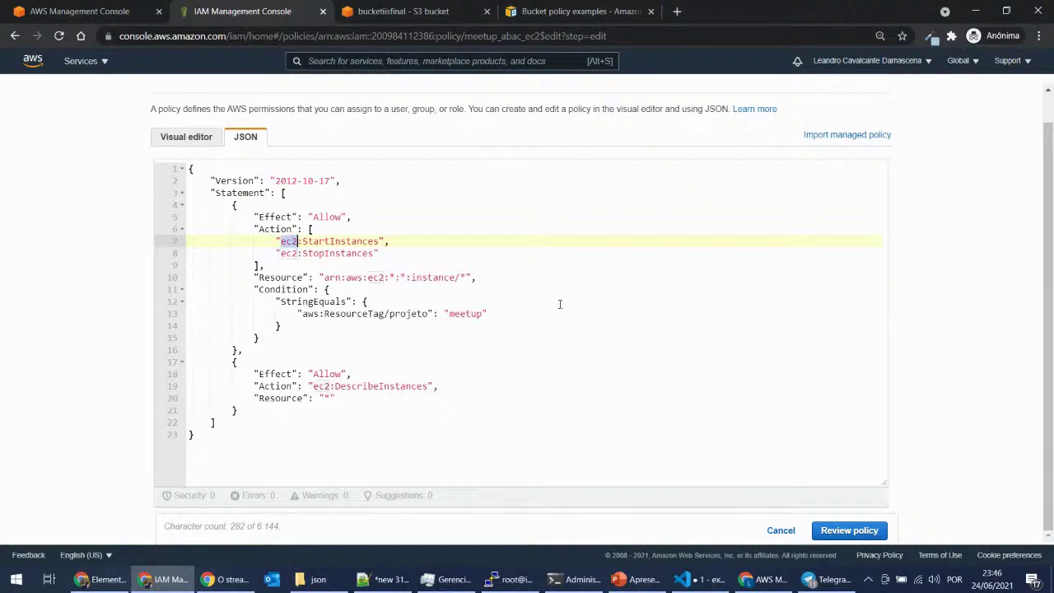
{"action": "double_click", "coordinate": [311, 314]}
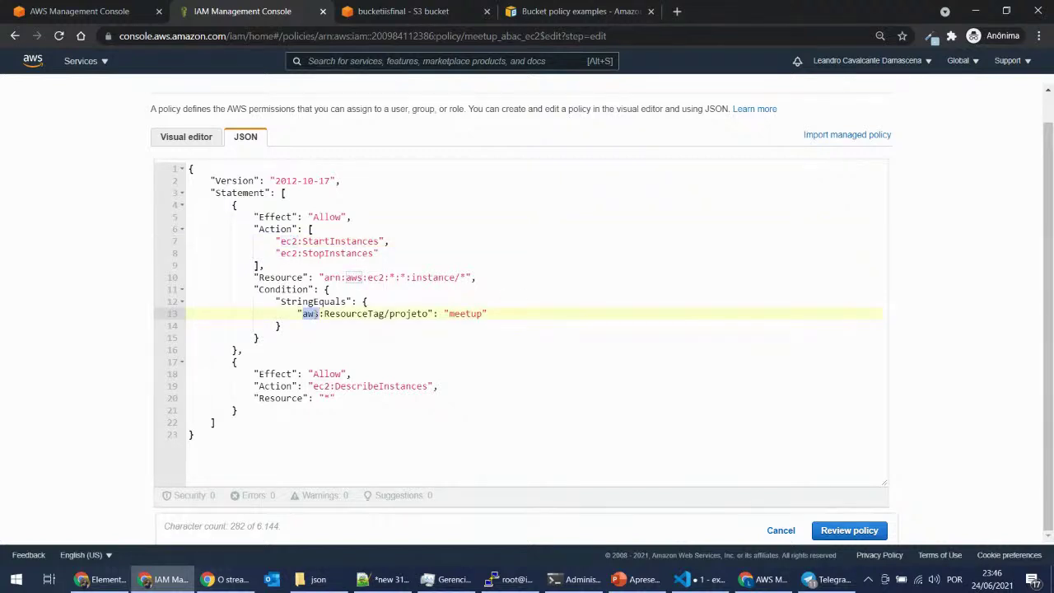
{"action": "key", "text": "ctrl+v"}
{"action": "left_click", "coordinate": [556, 339]}
Step: In the administrator's console, find the EC2 service and open its list of instances
{"action": "left_click", "coordinate": [437, 9]}
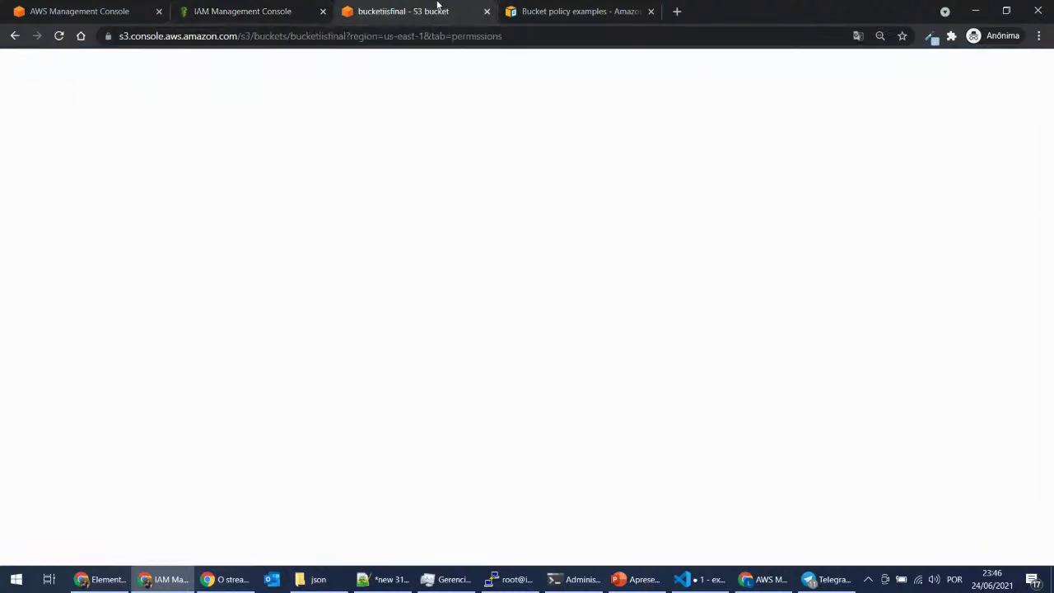
{"action": "left_click", "coordinate": [79, 10]}
{"action": "left_click", "coordinate": [486, 64]}
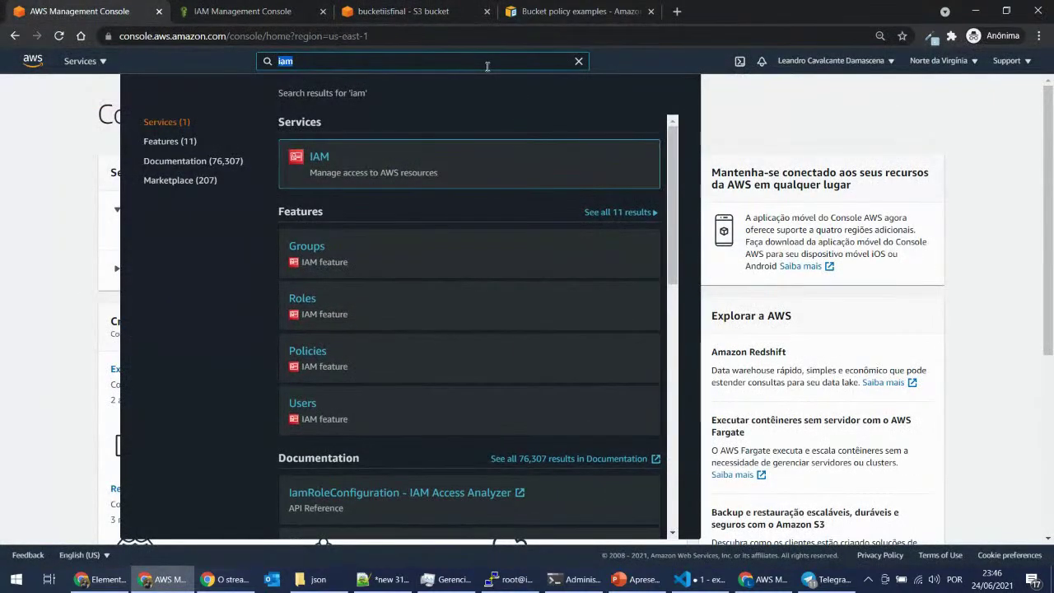
{"action": "type", "text": "ec2"}
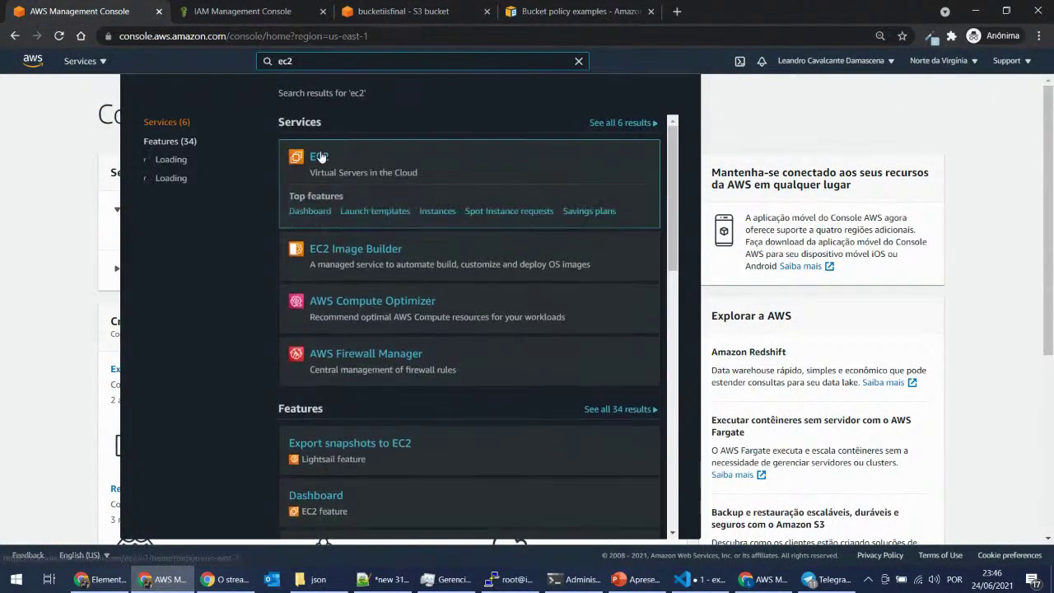
{"action": "left_click", "coordinate": [319, 157]}
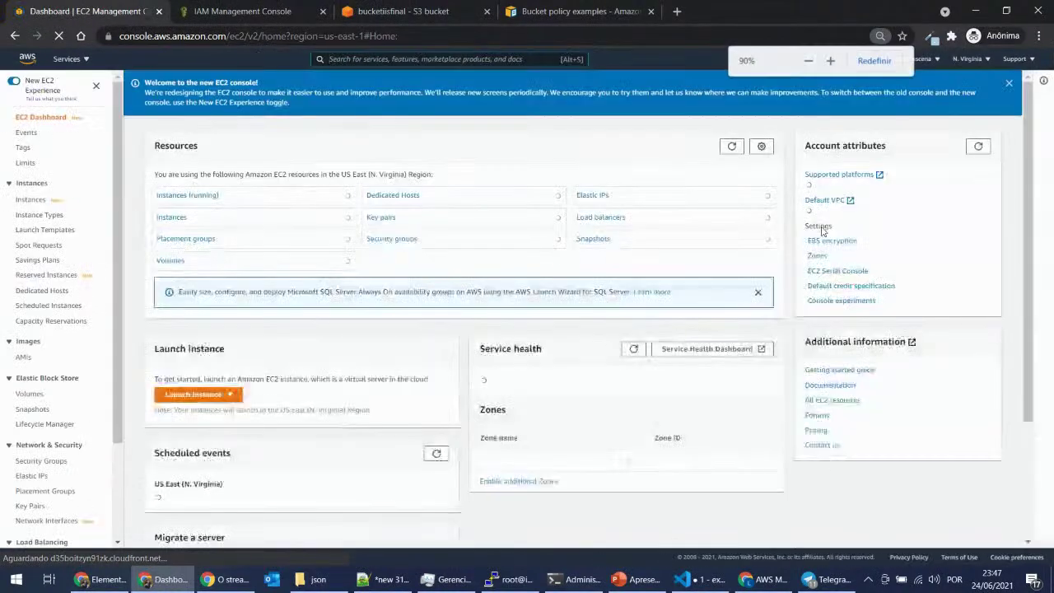
{"action": "key", "text": "ctrl+plus"}
{"action": "key", "text": "ctrl+plus"}
{"action": "left_click", "coordinate": [40, 233]}
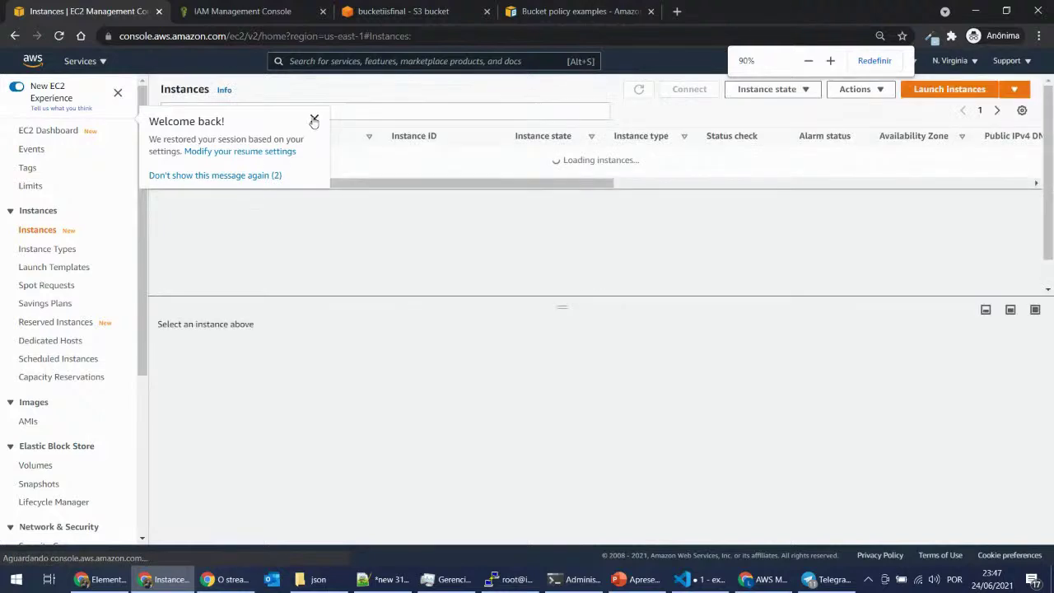
{"action": "left_click", "coordinate": [313, 117]}
Step: Remove the projeto tag from the instance Minha and save its tags
{"action": "left_click", "coordinate": [293, 160]}
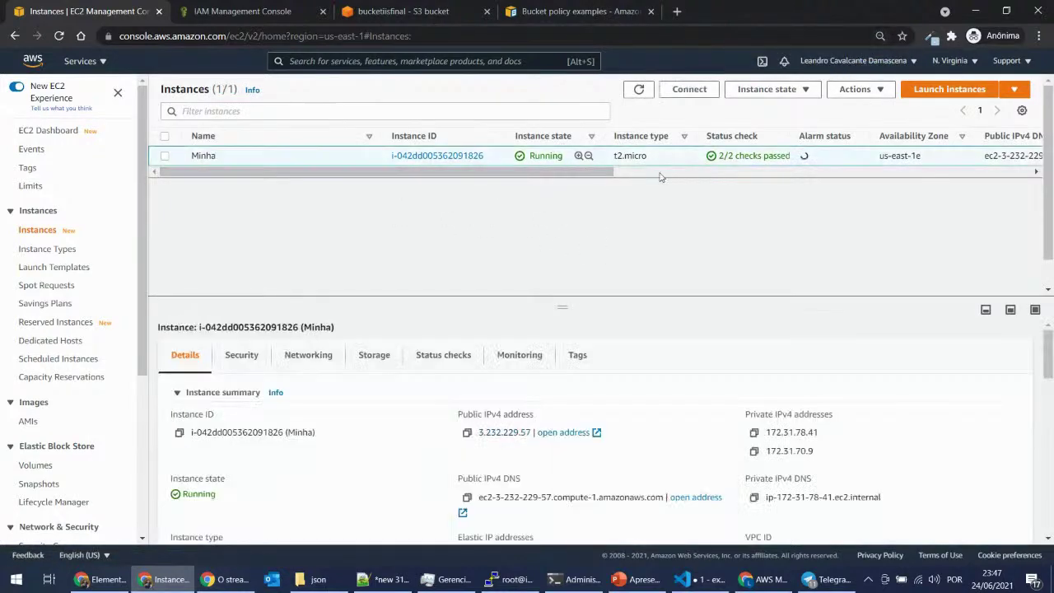
{"action": "left_click_drag", "start_coordinate": [565, 306], "coordinate": [589, 237]}
{"action": "left_click", "coordinate": [577, 288]}
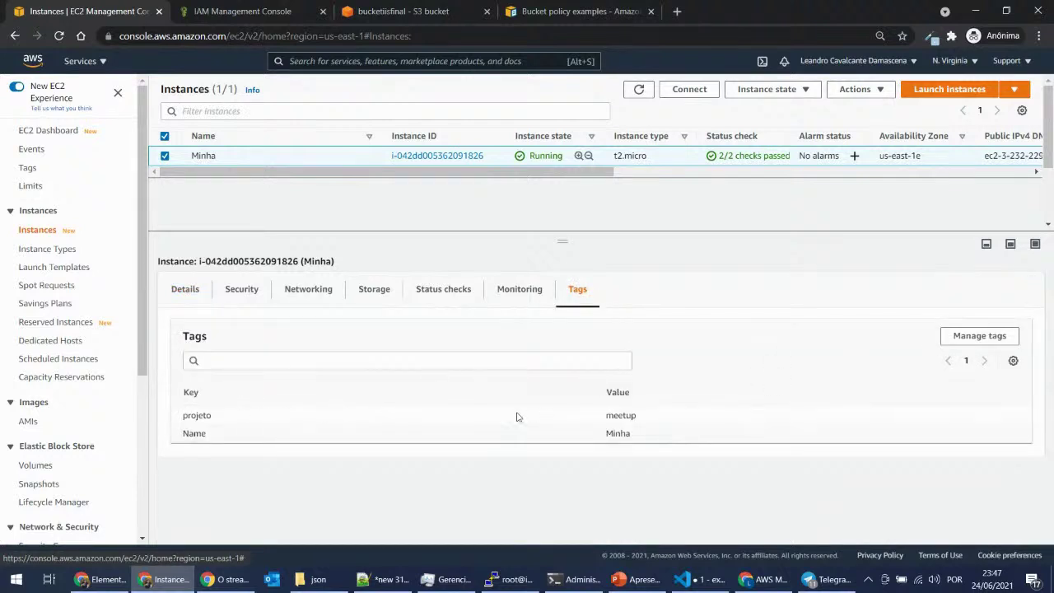
{"action": "left_click", "coordinate": [979, 336]}
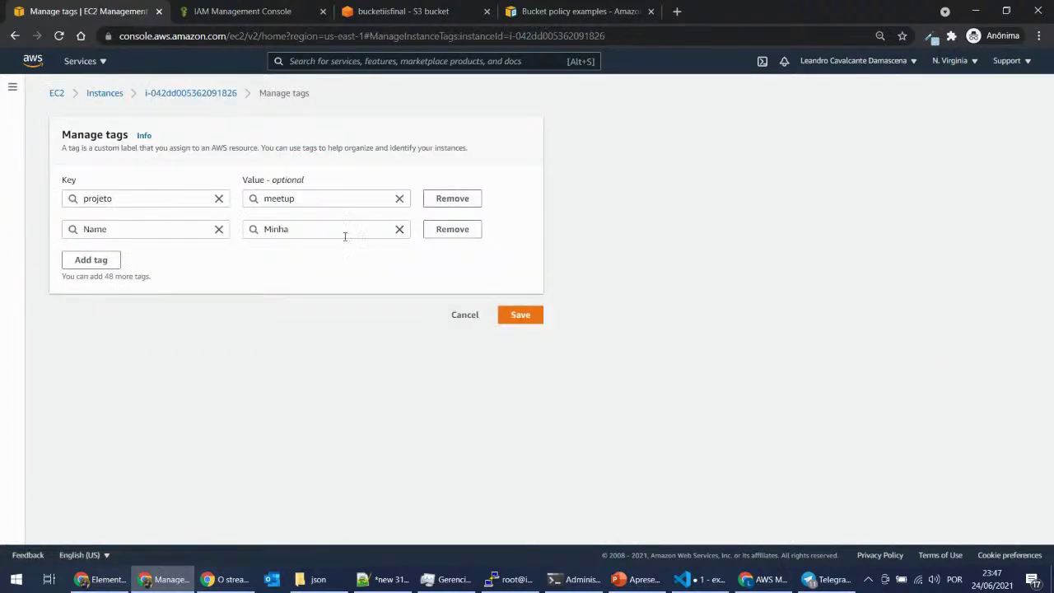
{"action": "left_click", "coordinate": [452, 198]}
{"action": "left_click", "coordinate": [519, 284]}
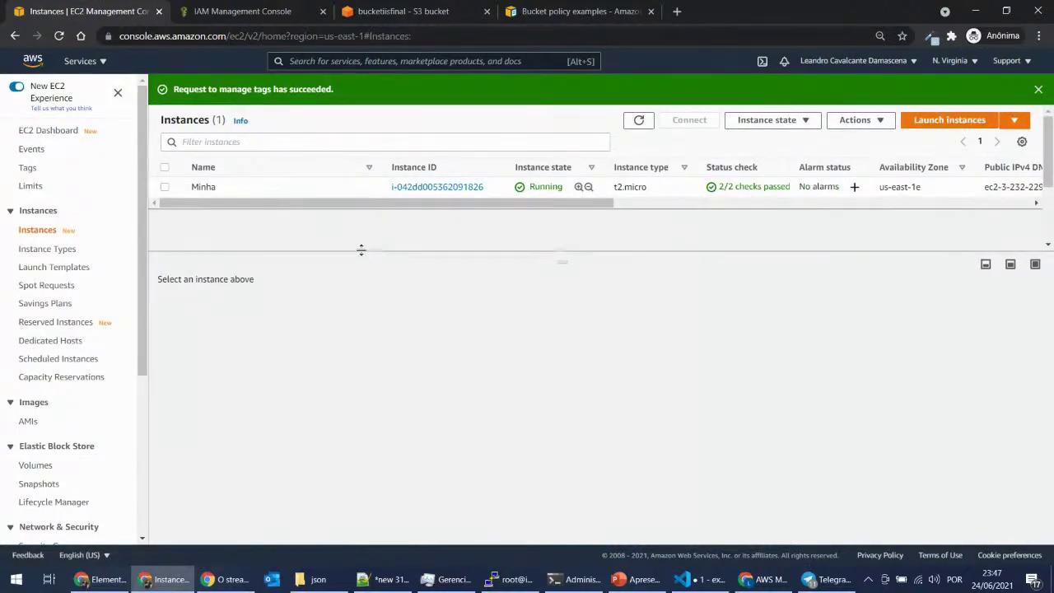
Step: Switch to the meetup_teste session, open its EC2 instance list, and enlarge the details area
{"action": "left_click", "coordinate": [774, 580]}
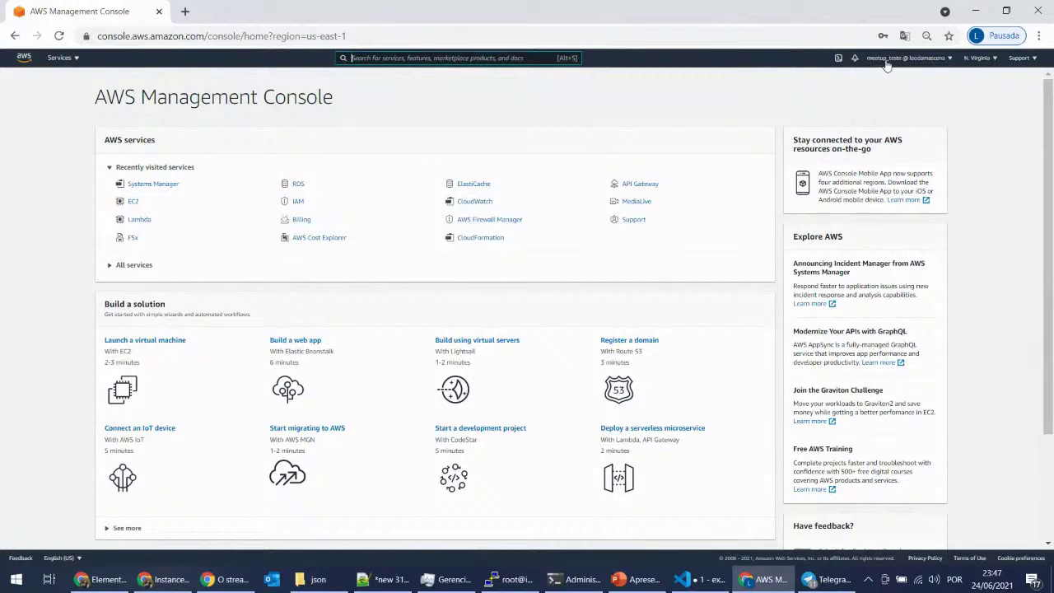
{"action": "scroll", "coordinate": [136, 206], "scroll_direction": "up", "scroll_amount": 2}
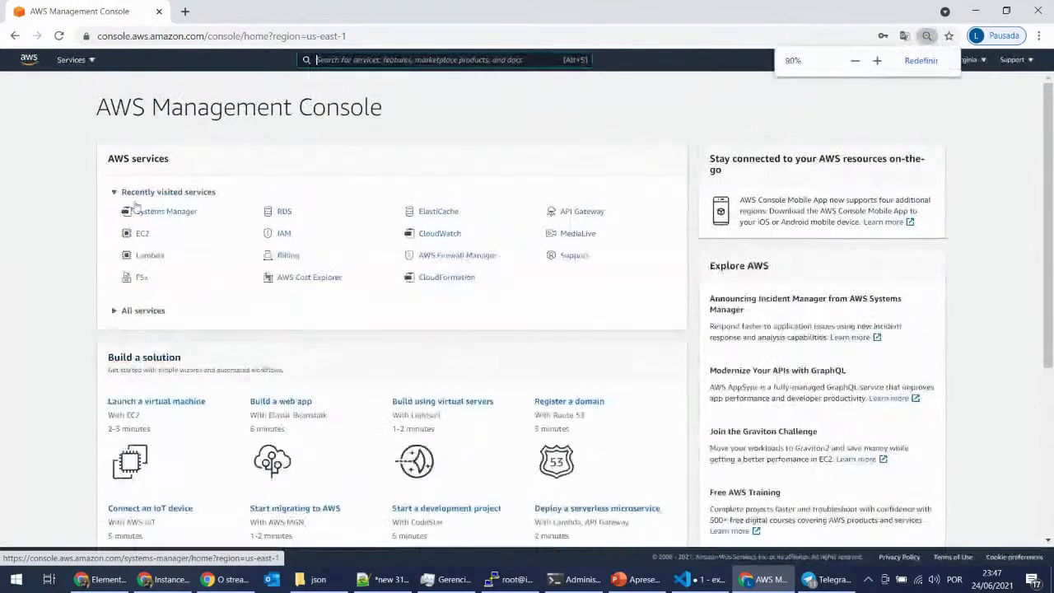
{"action": "scroll", "coordinate": [136, 206], "scroll_direction": "up", "scroll_amount": 2}
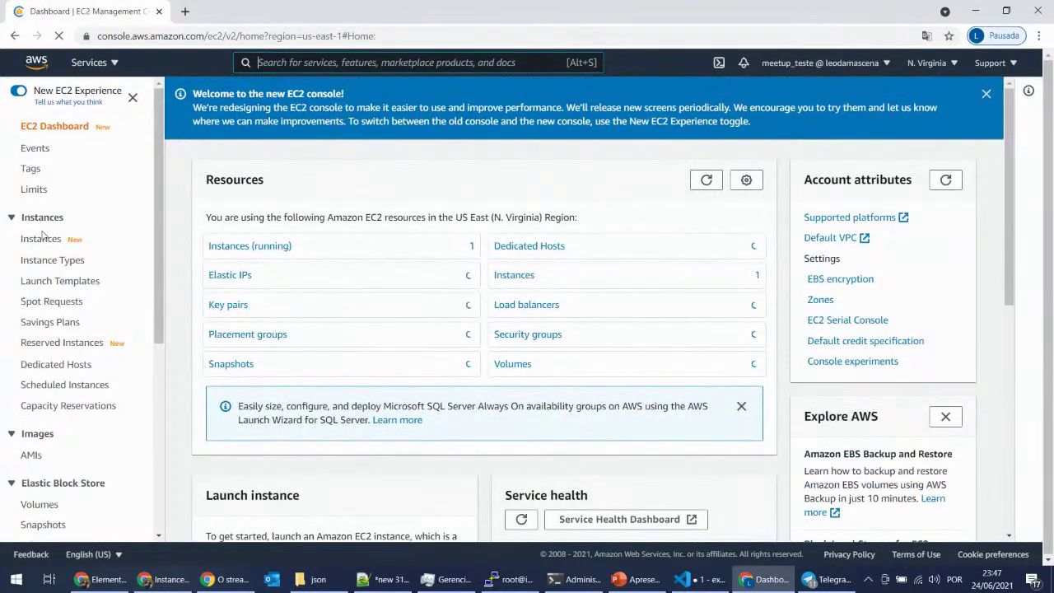
{"action": "left_click", "coordinate": [39, 238]}
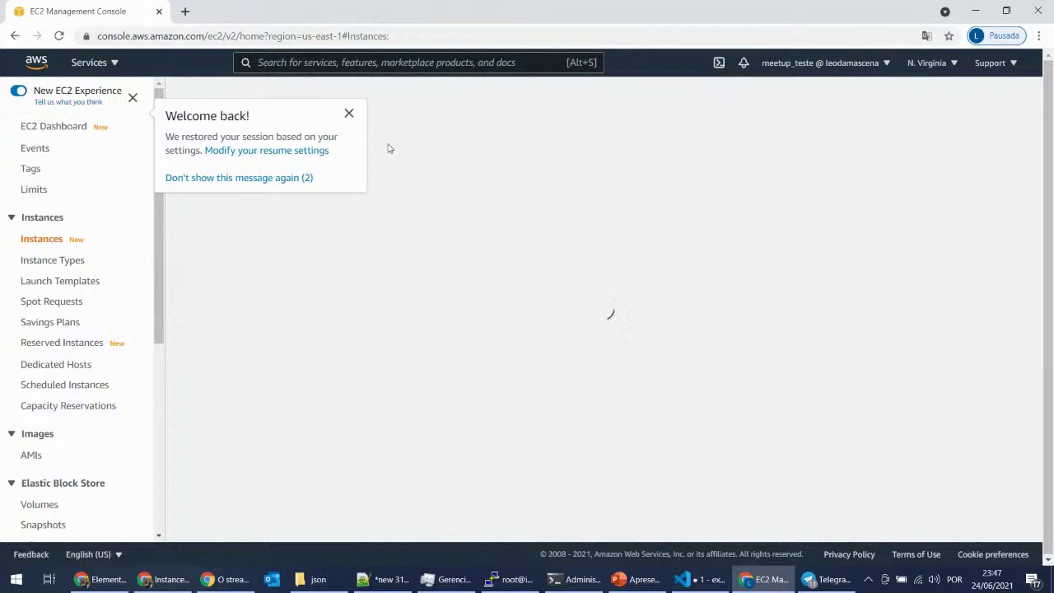
{"action": "left_click", "coordinate": [349, 114]}
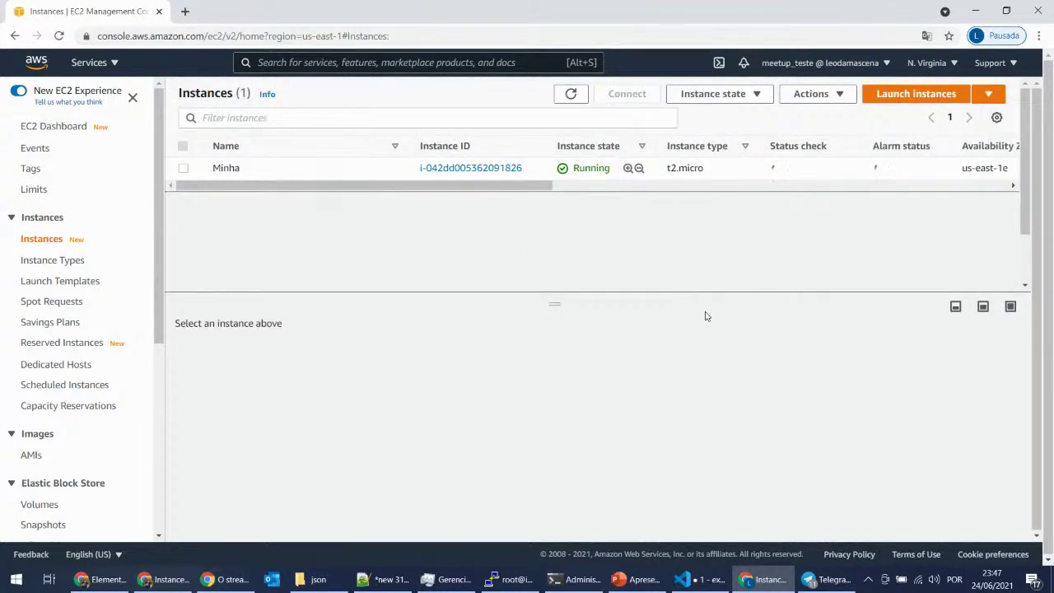
{"action": "left_click_drag", "start_coordinate": [558, 294], "coordinate": [570, 234]}
Step: Return to the JSON of the meetup_abac_ec2 policy to review its tag condition
{"action": "left_click", "coordinate": [103, 579]}
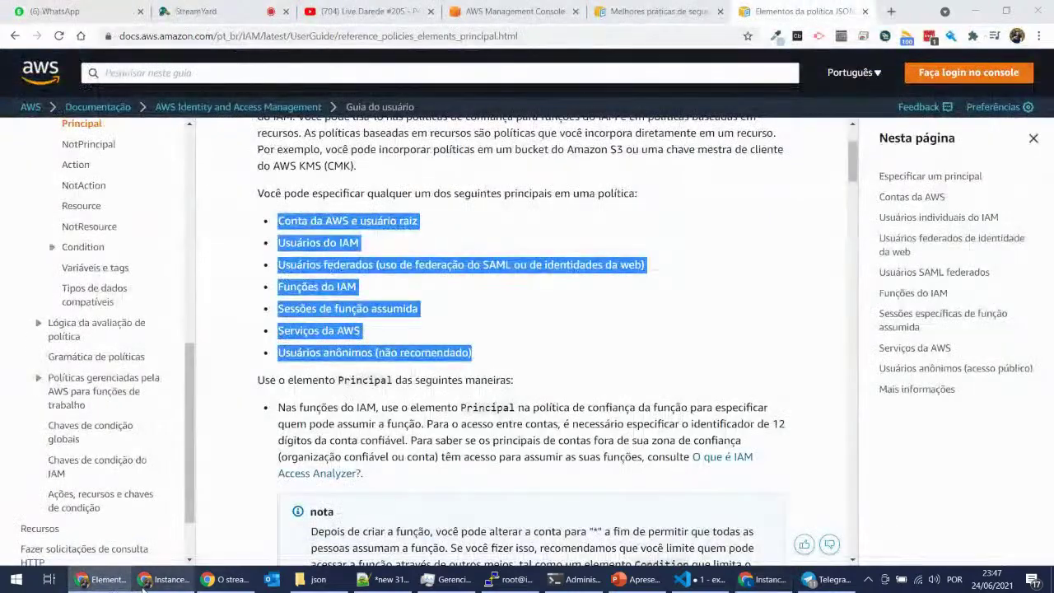
{"action": "left_click", "coordinate": [164, 579]}
{"action": "key", "text": "ctrl+Tab"}
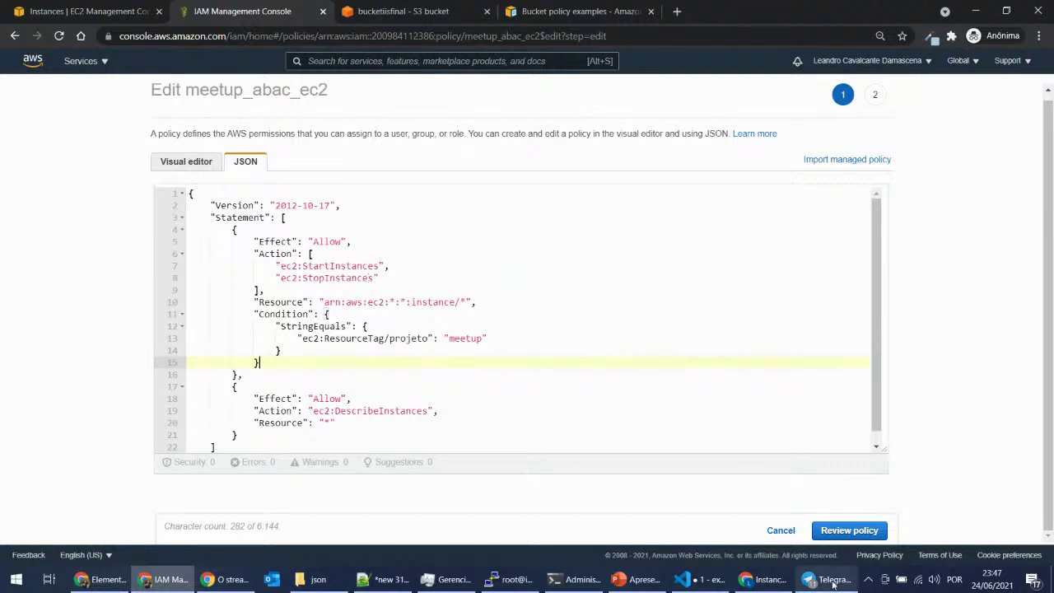
Step: Try to stop the untagged instance Minha as meetup_teste
{"action": "left_click", "coordinate": [763, 578]}
{"action": "left_click", "coordinate": [533, 173]}
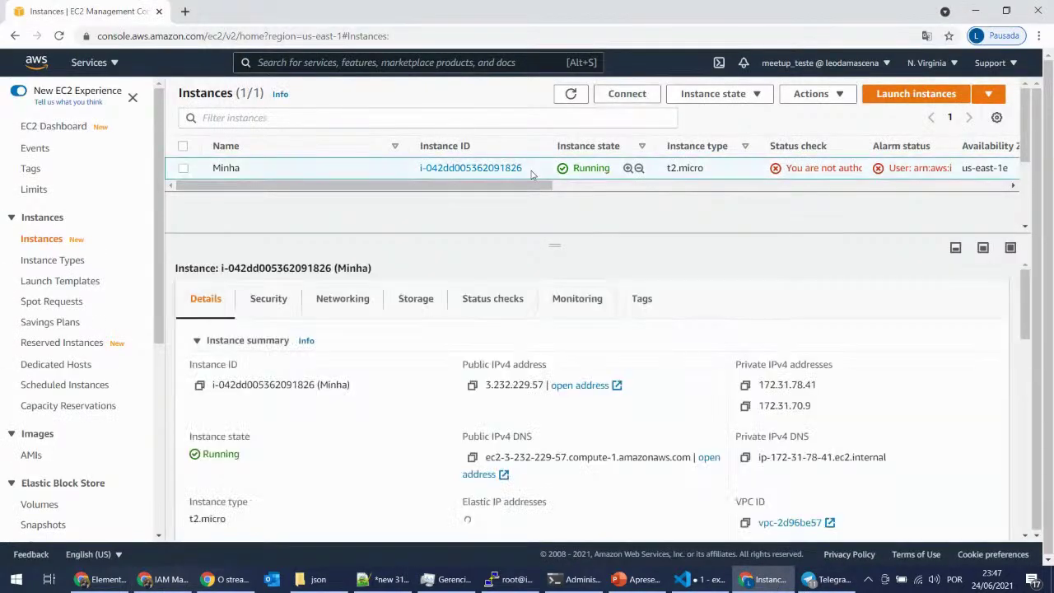
{"action": "right_click", "coordinate": [533, 173]}
{"action": "left_click", "coordinate": [607, 240]}
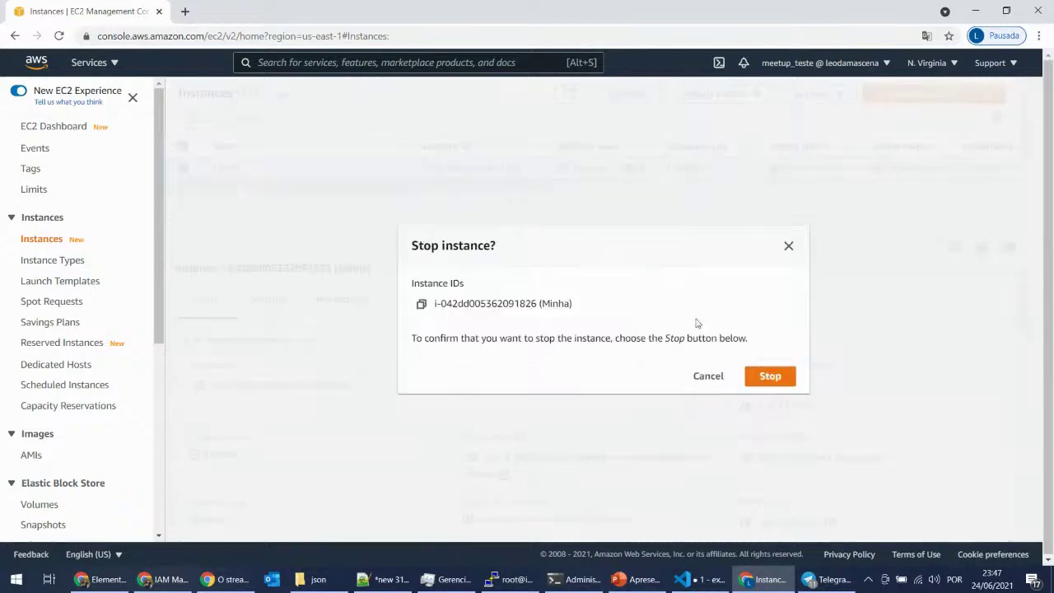
{"action": "left_click", "coordinate": [767, 376]}
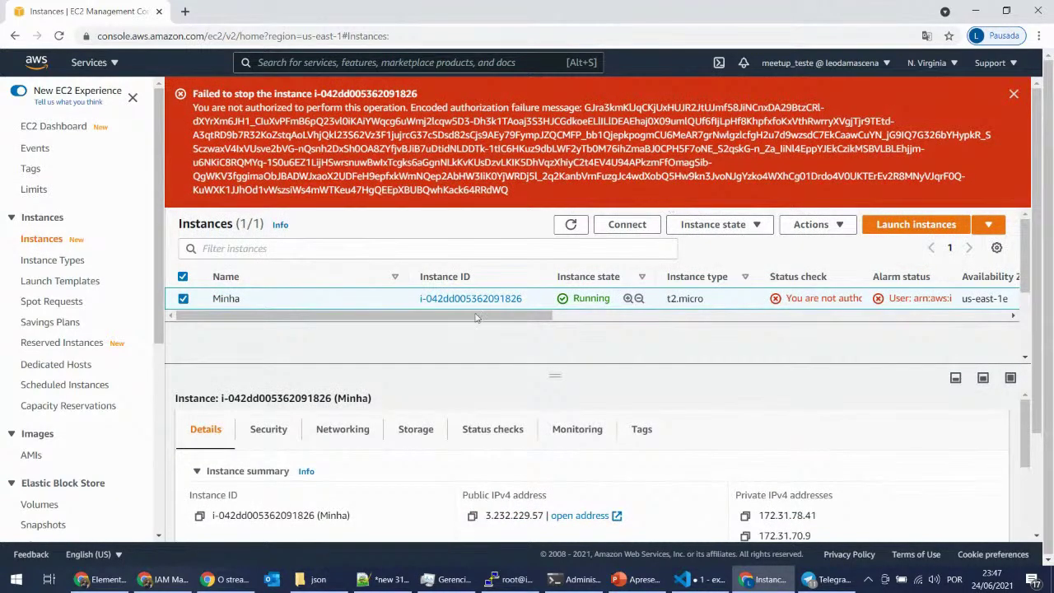
Step: Check the tag value required by the policy, and add the tag projeto with value meetup to the instance Minha
{"action": "left_click", "coordinate": [165, 578]}
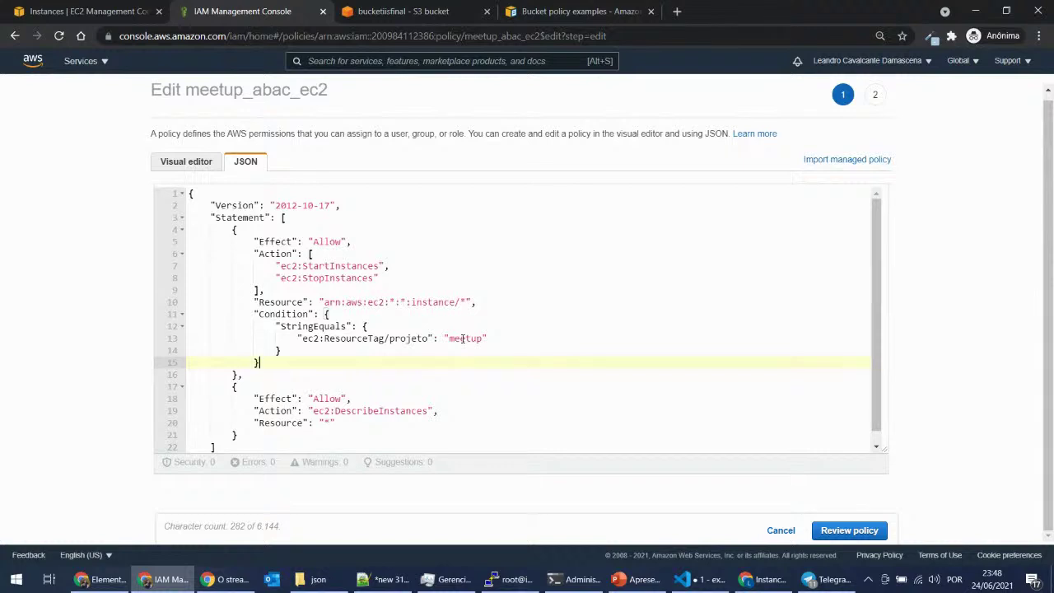
{"action": "double_click", "coordinate": [462, 338]}
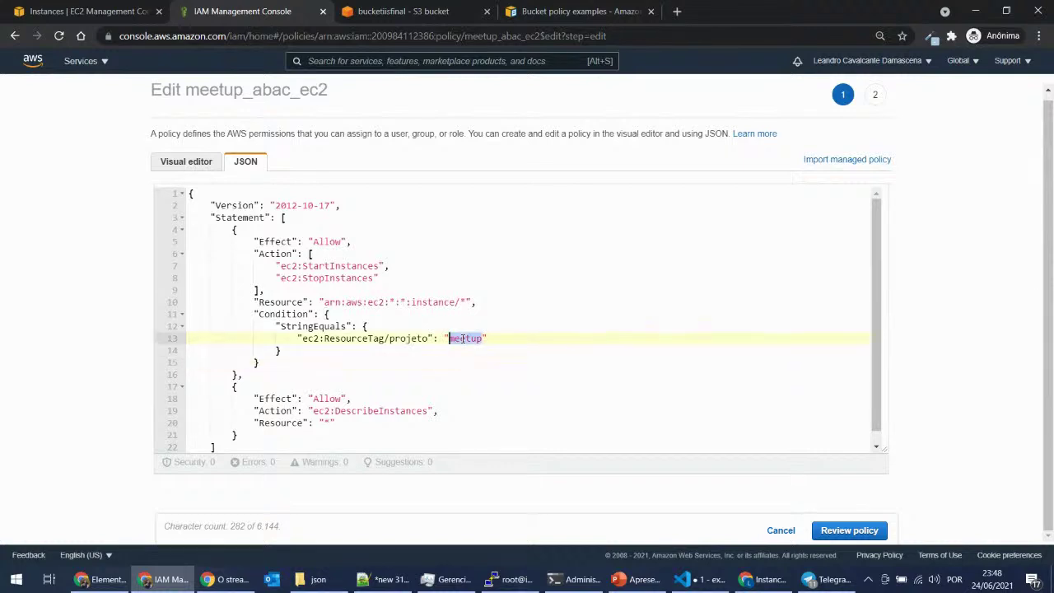
{"action": "left_click", "coordinate": [57, 6]}
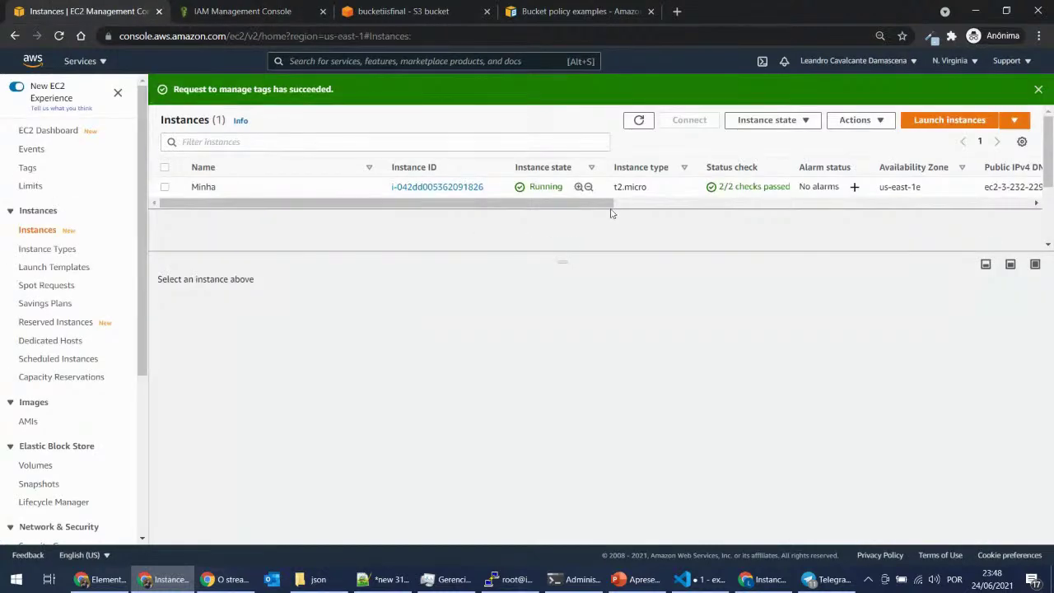
{"action": "left_click", "coordinate": [269, 189]}
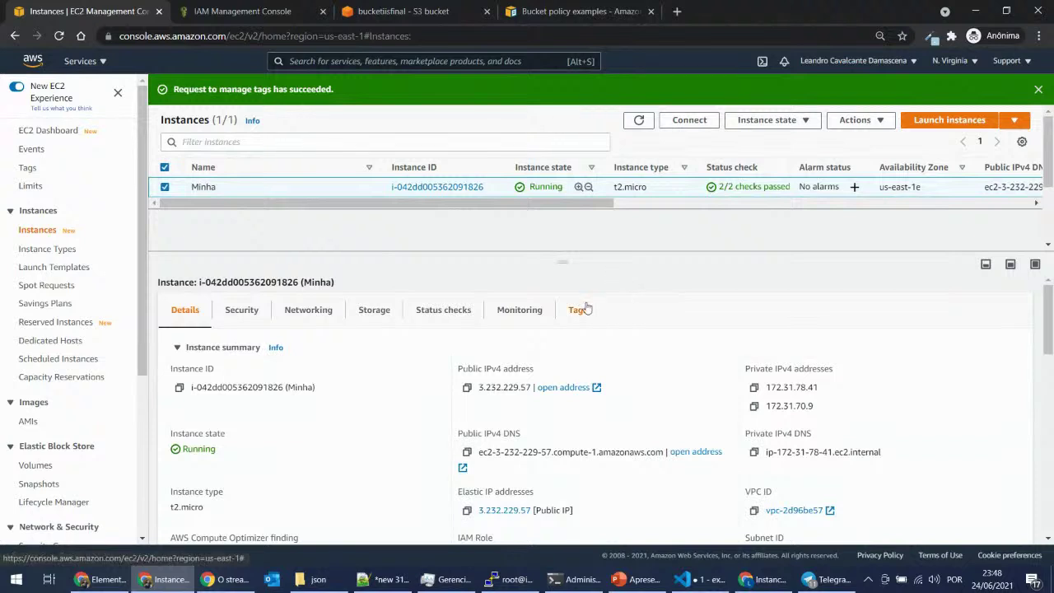
{"action": "left_click", "coordinate": [577, 309]}
{"action": "left_click", "coordinate": [976, 355]}
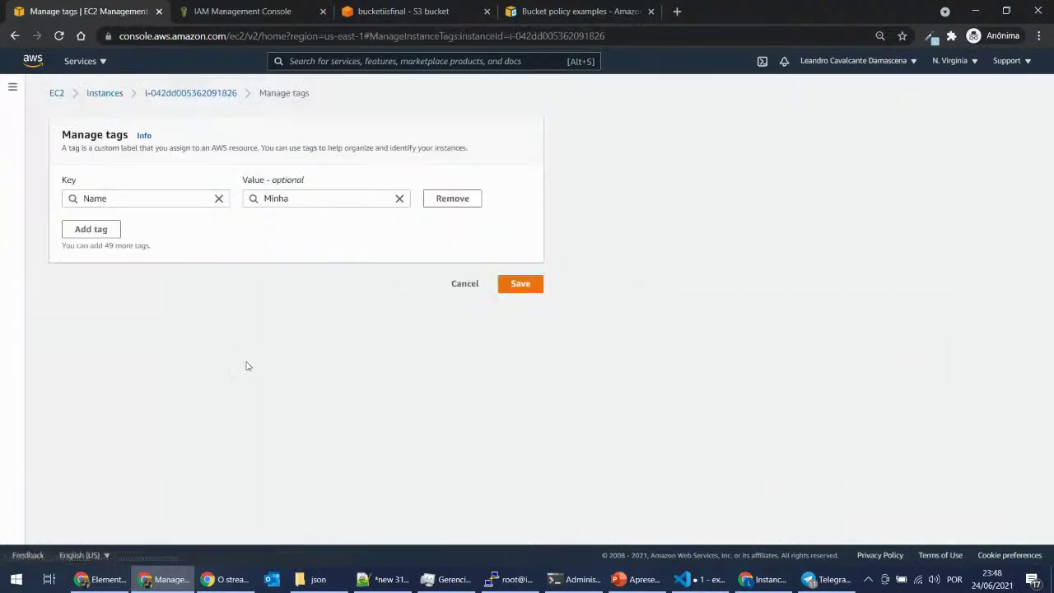
{"action": "left_click", "coordinate": [106, 233]}
{"action": "type", "text": "proj"}
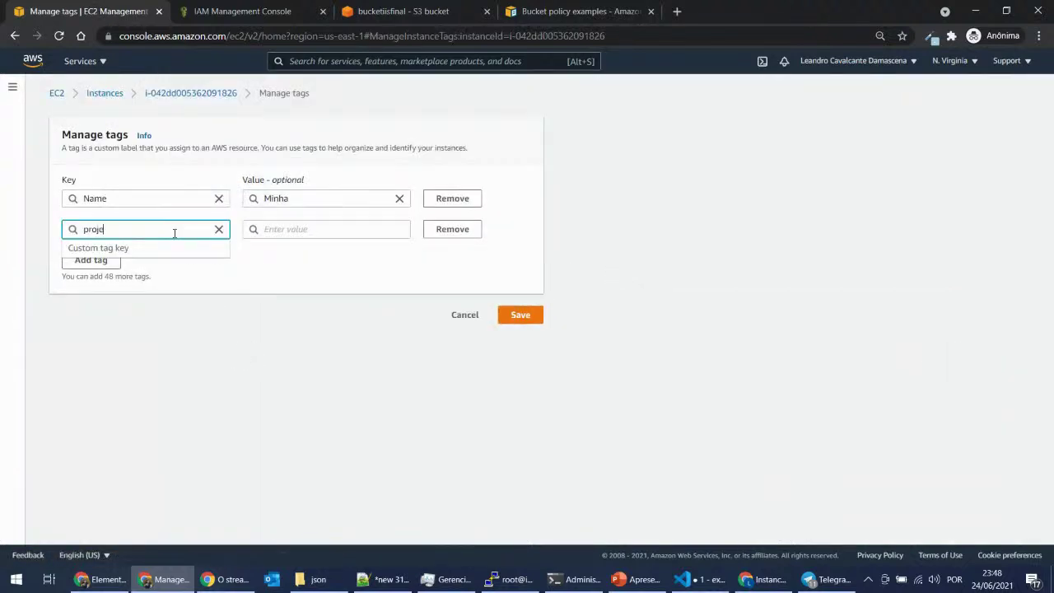
{"action": "type", "text": "eto"}
{"action": "key", "text": "Tab"}
{"action": "type", "text": "meetup"}
{"action": "left_click", "coordinate": [518, 317]}
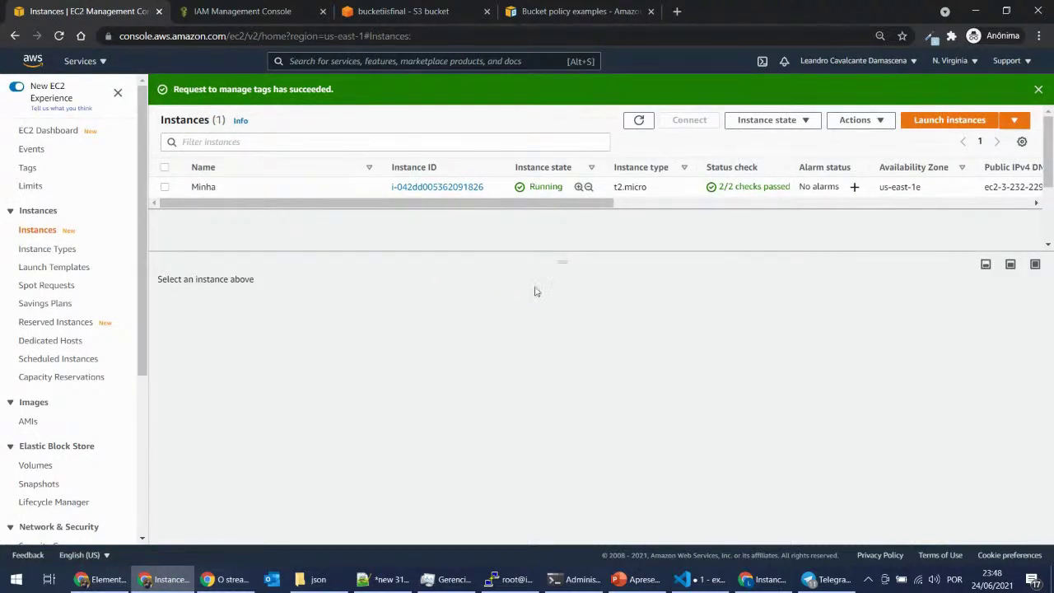
Step: Refresh the instance list in the meetup_teste session and stop the tagged instance Minha
{"action": "left_click", "coordinate": [313, 10]}
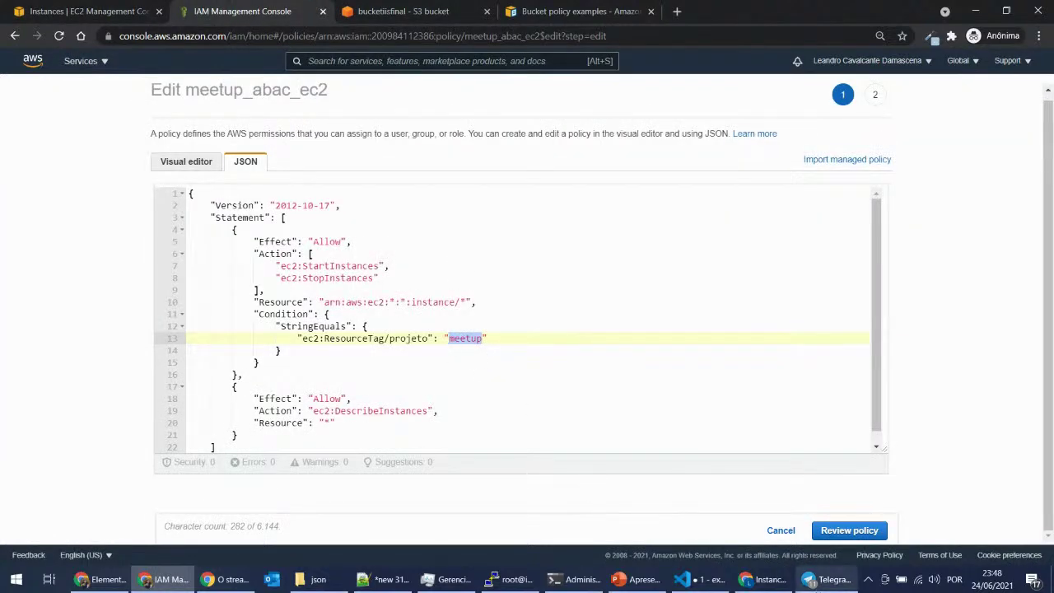
{"action": "left_click", "coordinate": [762, 579]}
{"action": "left_click", "coordinate": [1013, 94]}
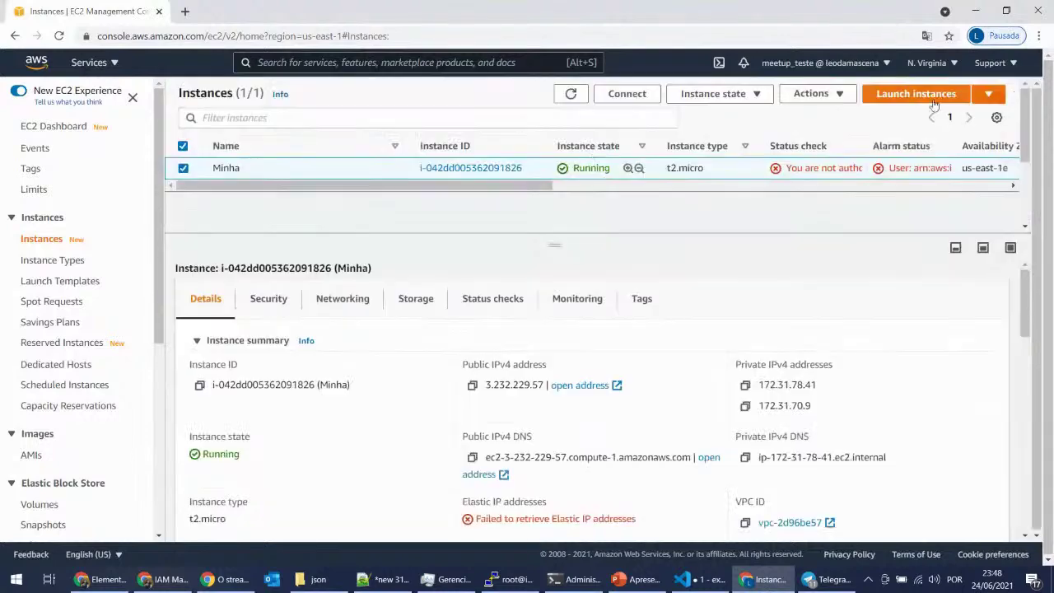
{"action": "left_click", "coordinate": [569, 93]}
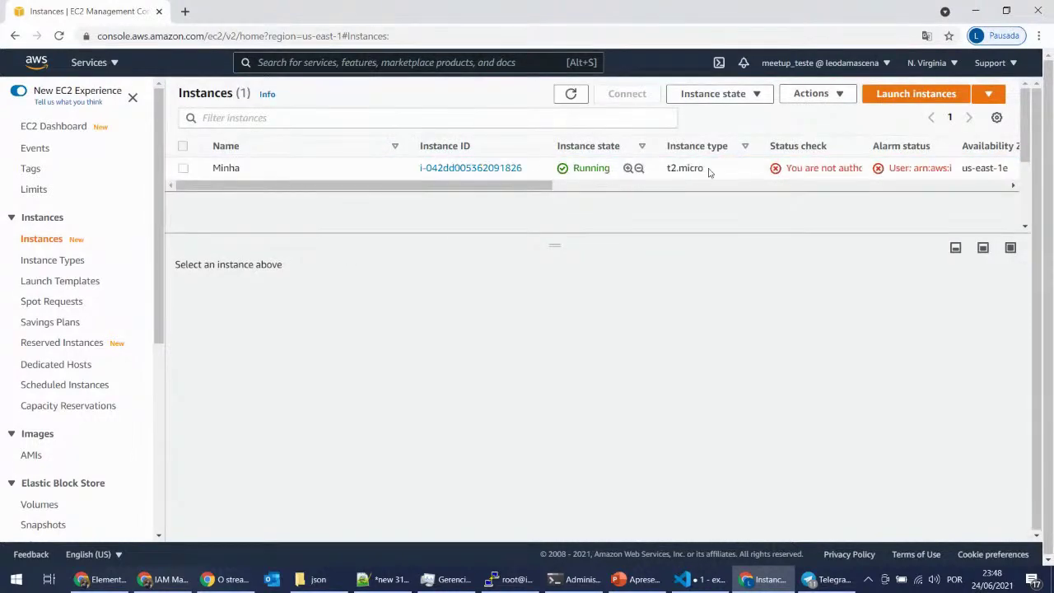
{"action": "right_click", "coordinate": [708, 169]}
{"action": "left_click", "coordinate": [755, 238]}
{"action": "left_click", "coordinate": [768, 374]}
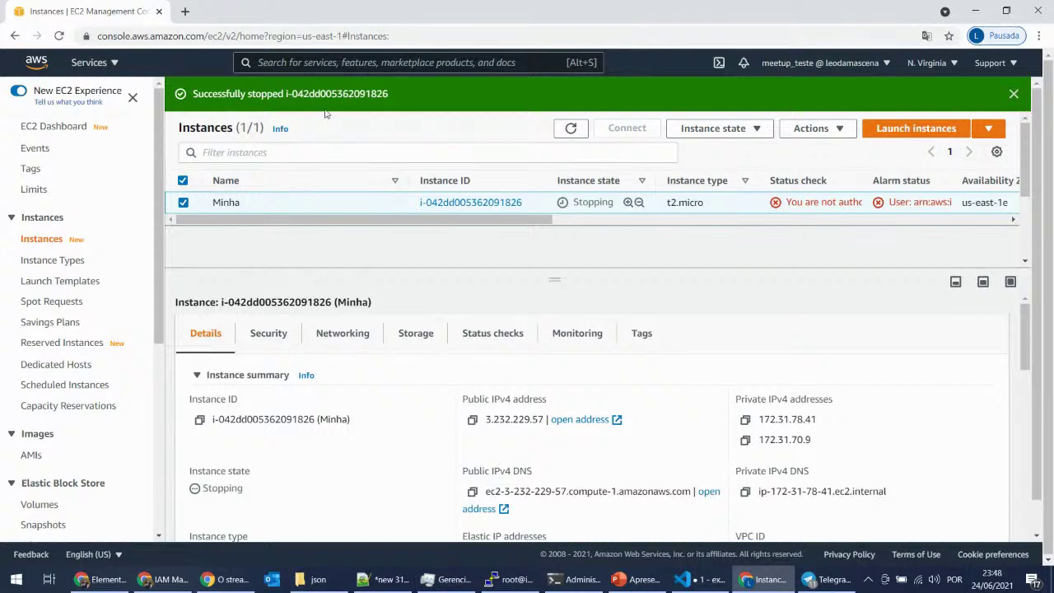
Step: From the administrator's console, start launching new instances with the 64-bit x86 Amazon Linux 2 AMI and the t2.micro type
{"action": "left_click", "coordinate": [103, 579]}
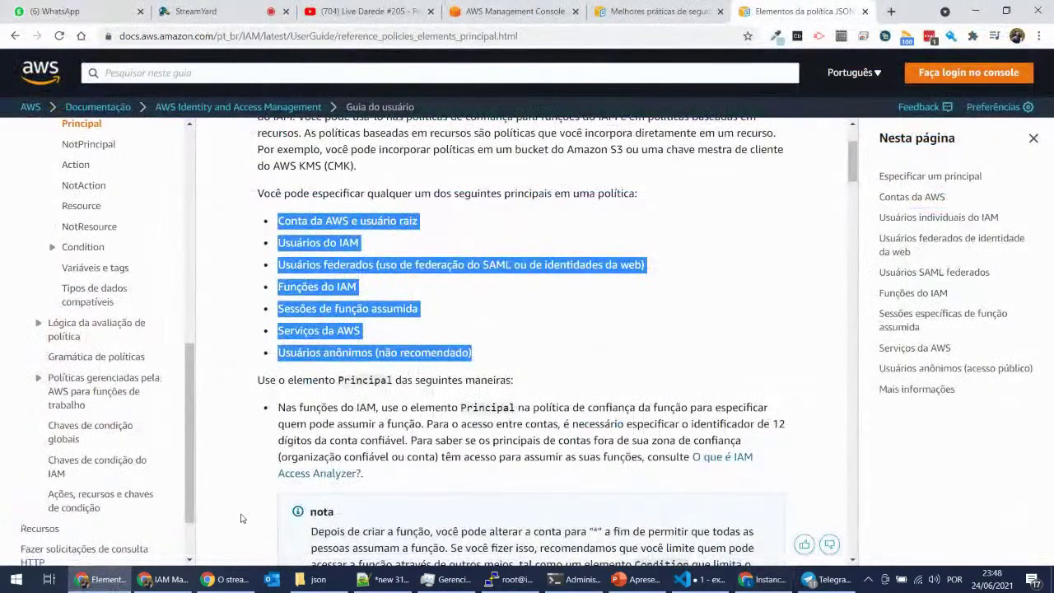
{"action": "left_click", "coordinate": [165, 579]}
{"action": "left_click", "coordinate": [83, 10]}
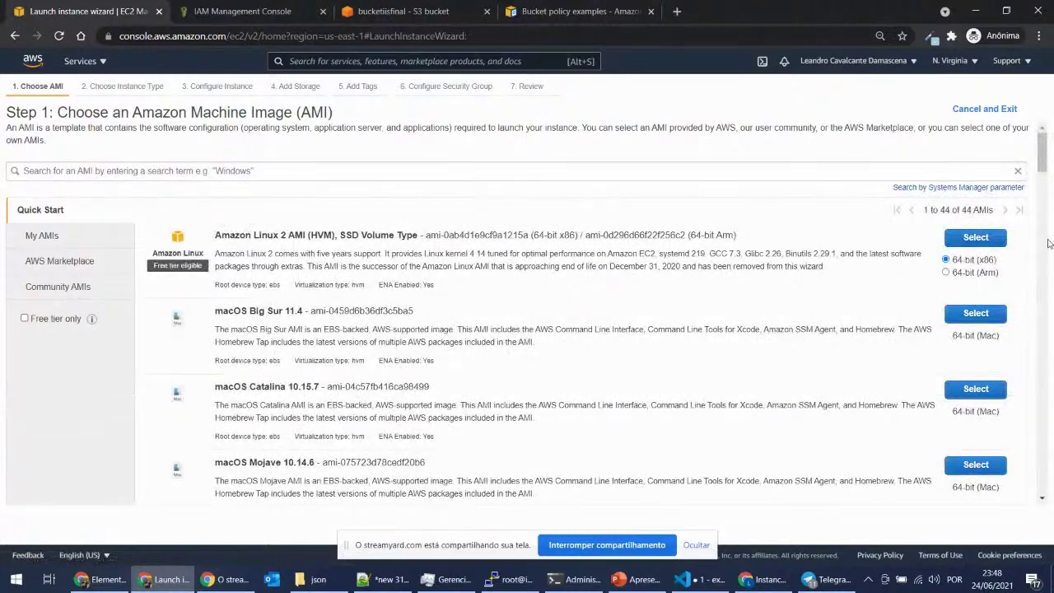
{"action": "left_click", "coordinate": [974, 231]}
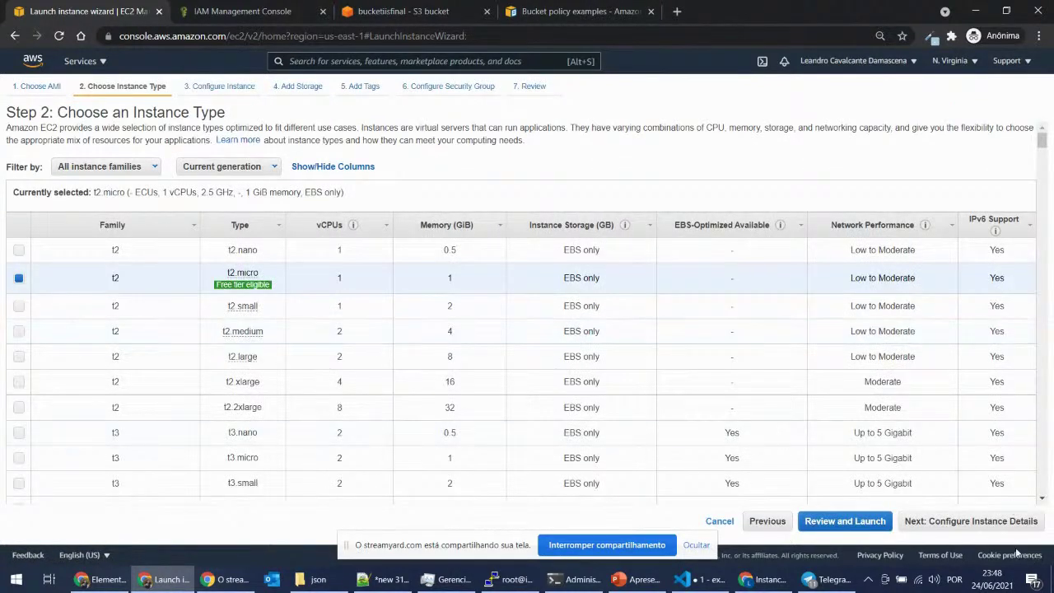
{"action": "left_click", "coordinate": [971, 520]}
Step: Set the number of instances to 4 and continue to the storage settings
{"action": "left_click", "coordinate": [253, 149]}
{"action": "key", "text": "BackSpace"}
{"action": "type", "text": "4"}
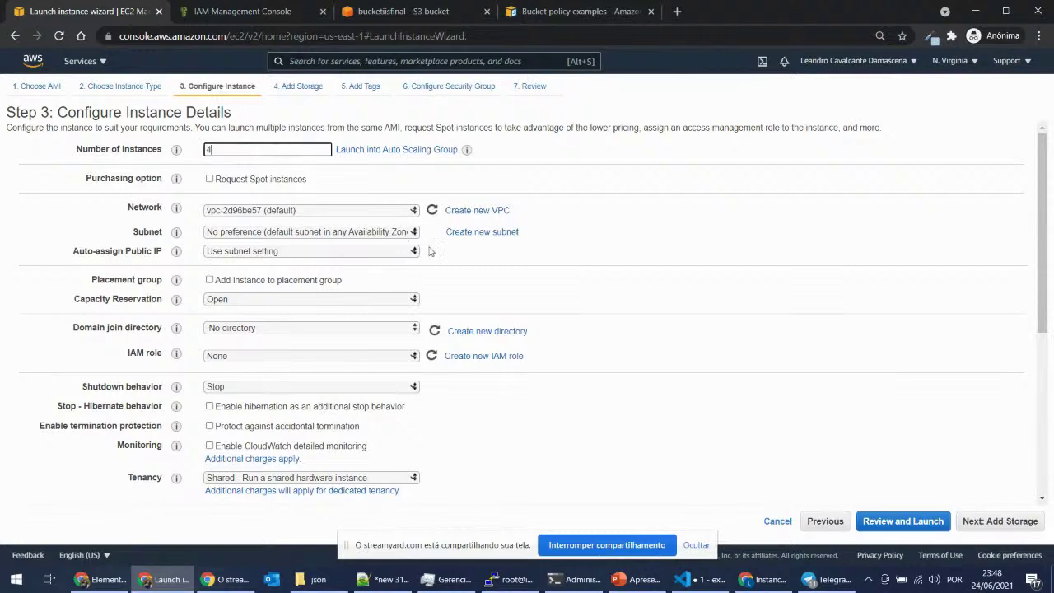
{"action": "left_click", "coordinate": [1025, 523]}
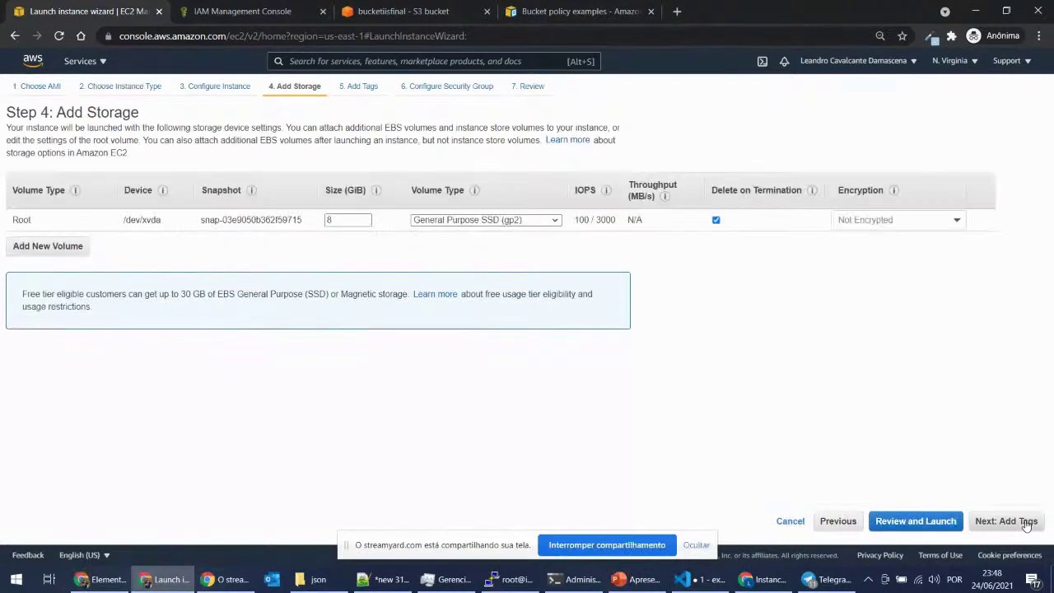
Step: Add the tag projeto with value meetup to the new instances and continue to the security group settings
{"action": "left_click", "coordinate": [1021, 521]}
{"action": "left_click", "coordinate": [25, 291]}
{"action": "type", "text": "projeto"}
{"action": "key", "text": "Tab"}
{"action": "type", "text": "mee"}
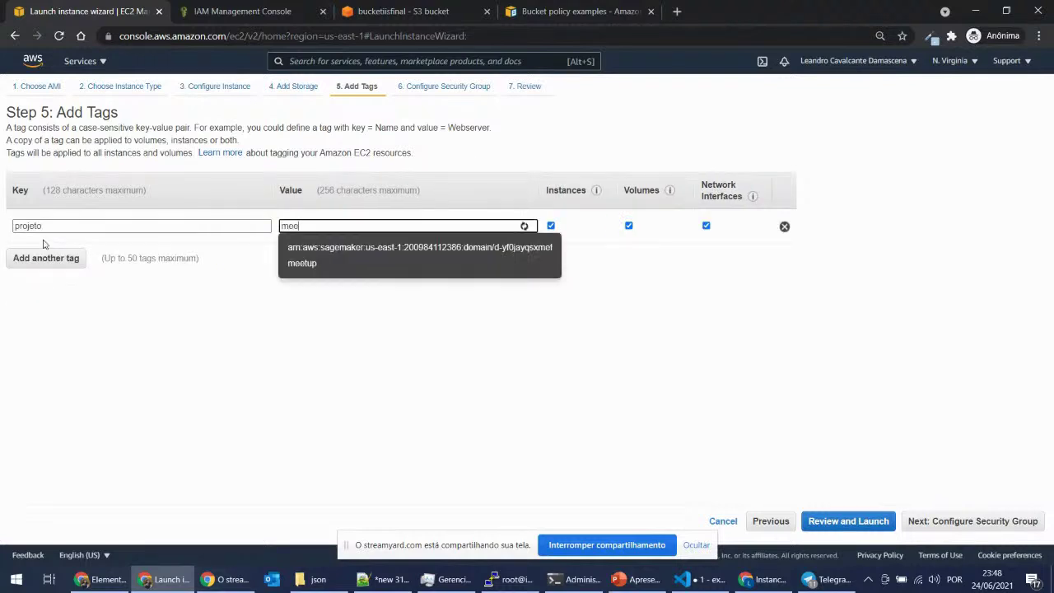
{"action": "type", "text": "tup"}
{"action": "left_click", "coordinate": [320, 247]}
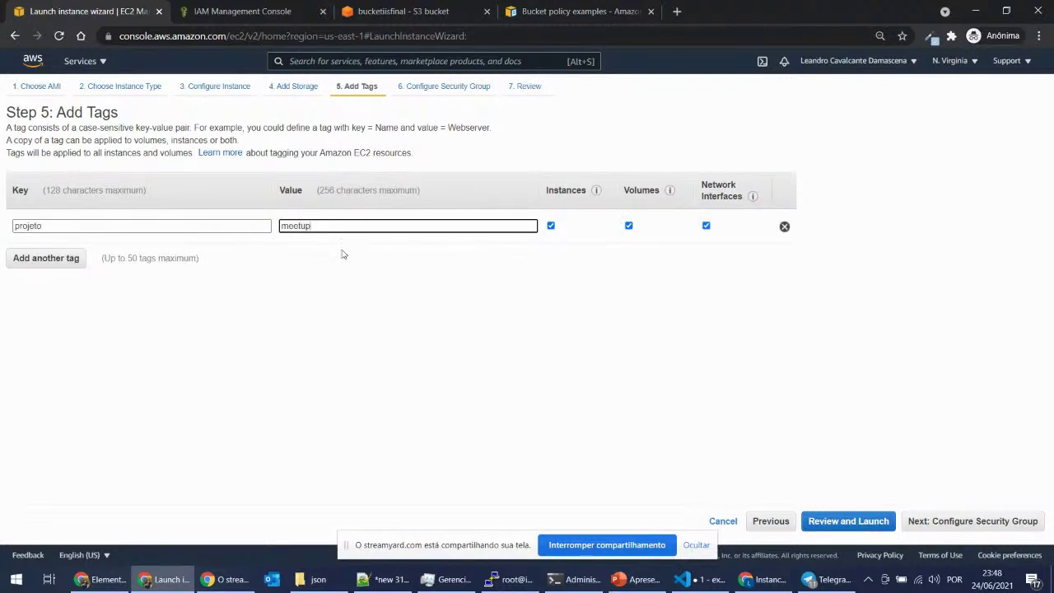
{"action": "left_click", "coordinate": [1018, 524]}
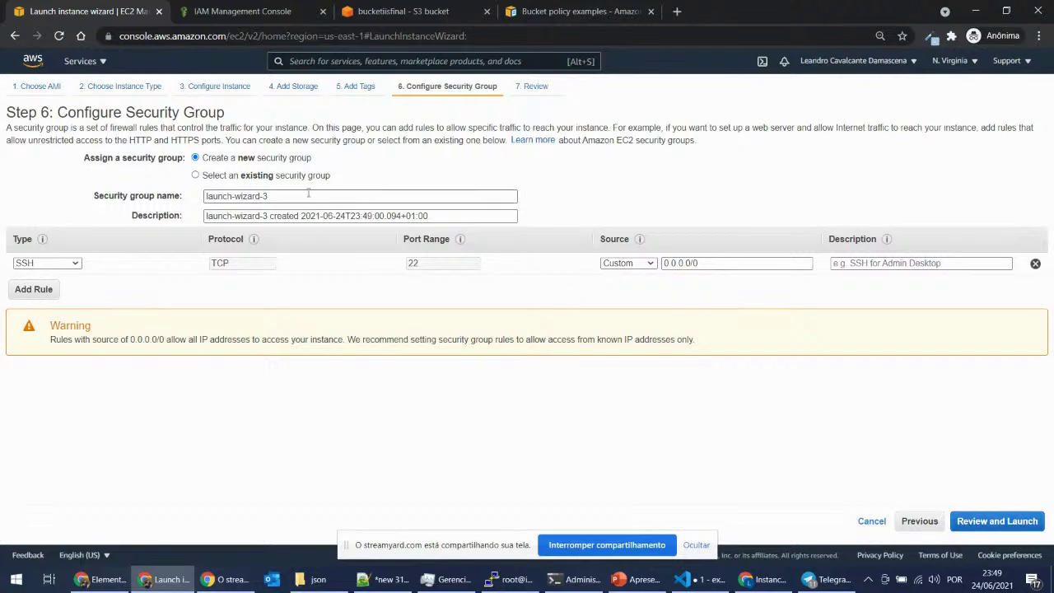
Step: Launch the instances with the new security group launch-wizard-3, and open the instance list with its table area enlarged
{"action": "left_click", "coordinate": [997, 521]}
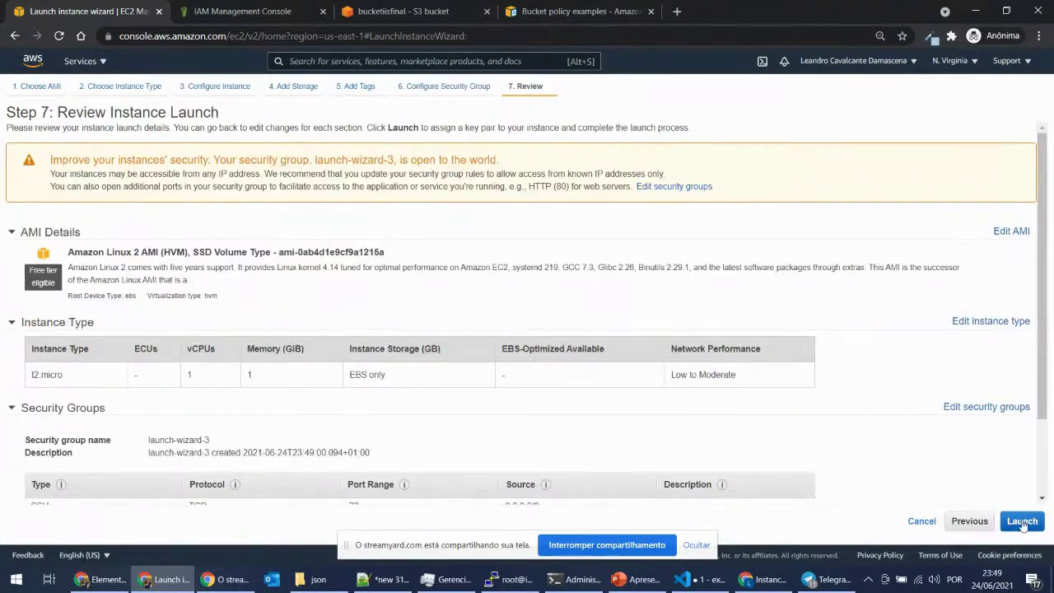
{"action": "left_click", "coordinate": [1009, 521]}
{"action": "left_click", "coordinate": [347, 369]}
{"action": "left_click", "coordinate": [697, 417]}
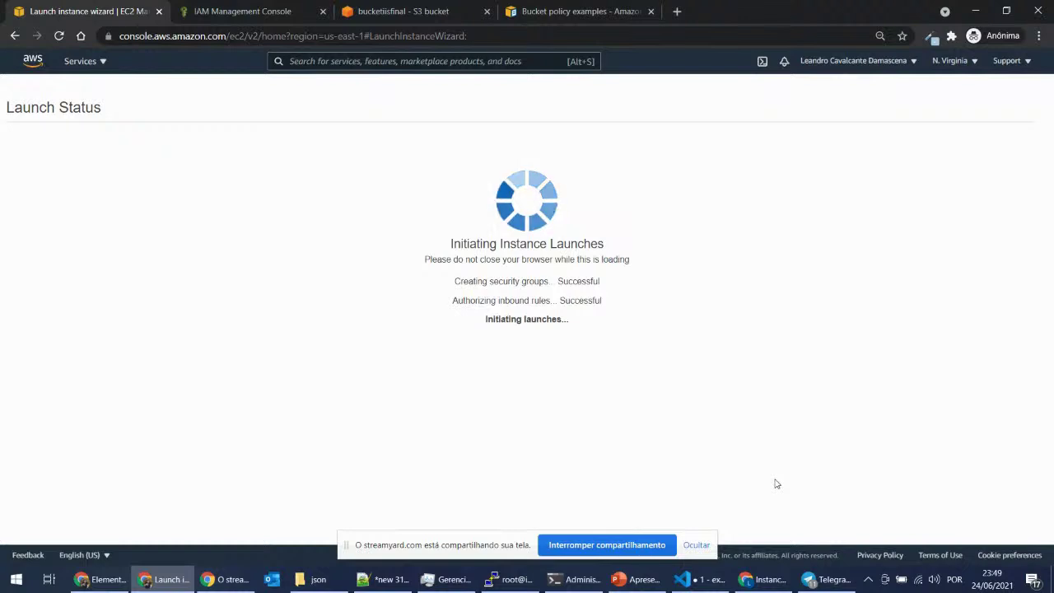
{"action": "left_click", "coordinate": [697, 547]}
{"action": "left_click", "coordinate": [1006, 486]}
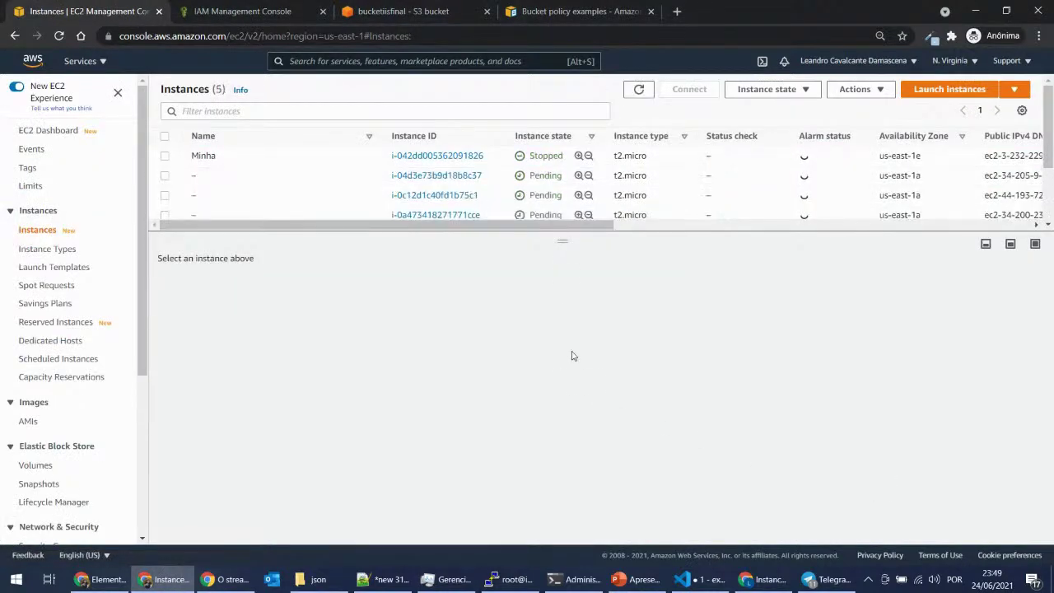
{"action": "left_click_drag", "start_coordinate": [553, 242], "coordinate": [571, 304]}
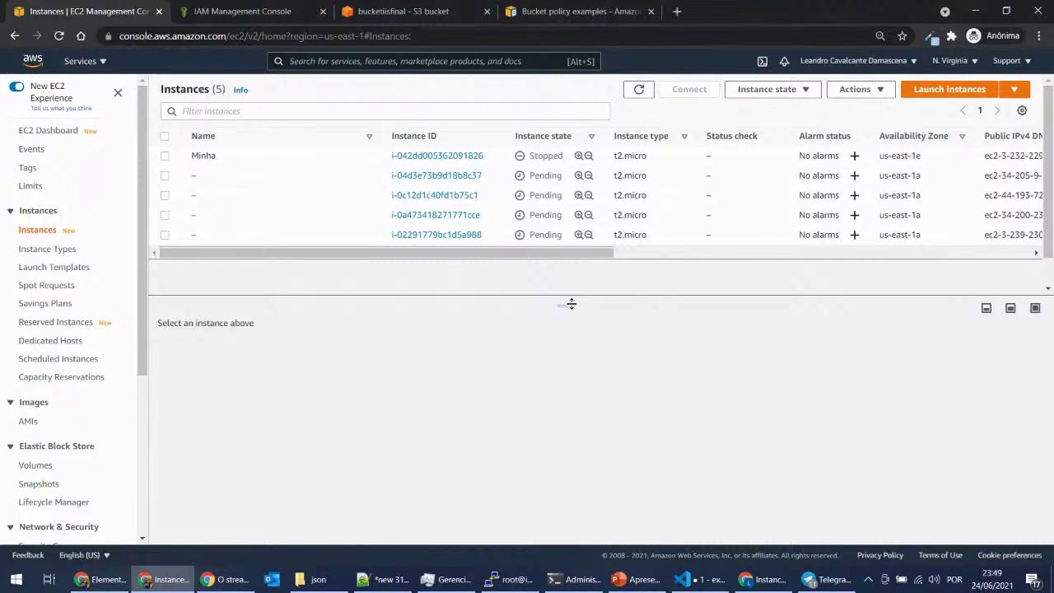
Step: In the meetup_abac_ec2 policy JSON, start a Resource list with the specific instance ARN "arn:aws:ec2:*:*:instance/i-sssss"
{"action": "left_click", "coordinate": [279, 8]}
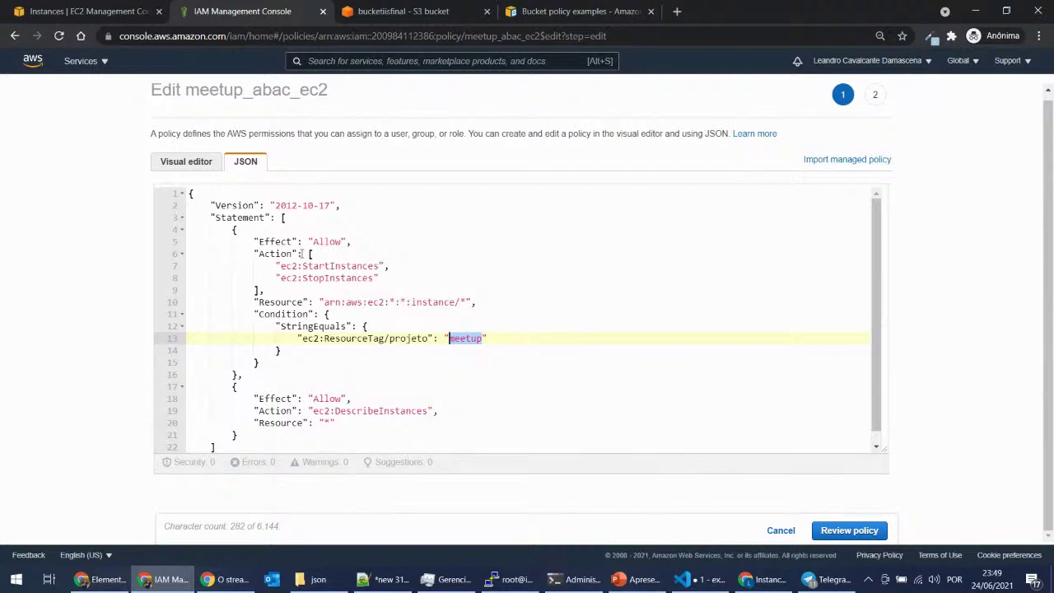
{"action": "left_click", "coordinate": [320, 301]}
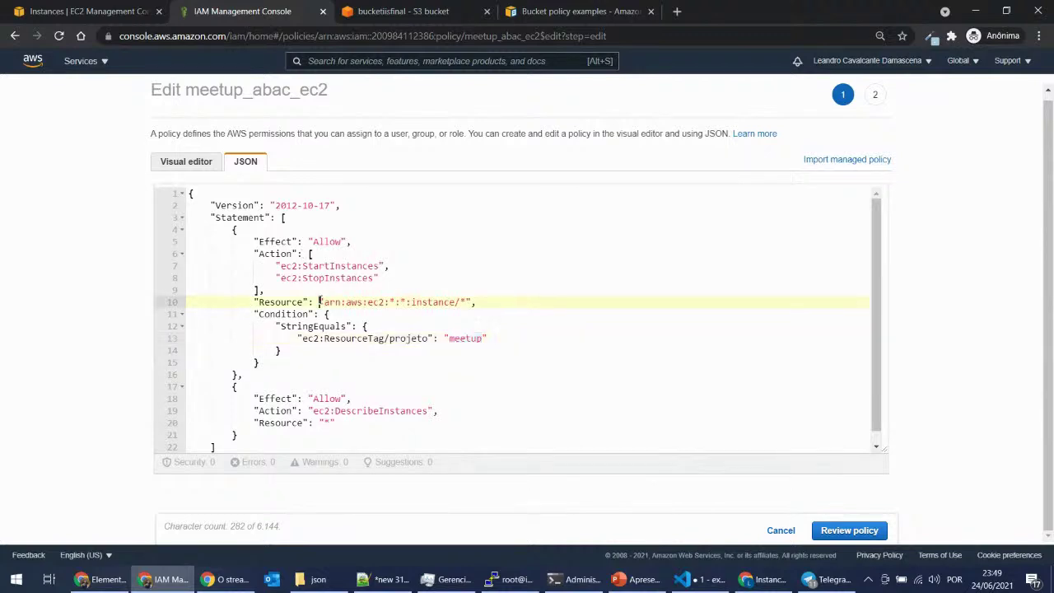
{"action": "type", "text": "["}
{"action": "key", "text": "Right"}
{"action": "key", "text": "Right"}
{"action": "key", "text": "Right"}
{"action": "key", "text": "Right"}
{"action": "key", "text": "Right"}
{"action": "key", "text": "Right"}
{"action": "key", "text": "Right"}
{"action": "key", "text": "Right"}
{"action": "key", "text": "Right"}
{"action": "key", "text": "Right"}
{"action": "key", "text": "Right"}
{"action": "key", "text": "Right"}
{"action": "key", "text": "BackSpace"}
{"action": "type", "text": "i-sssss"}
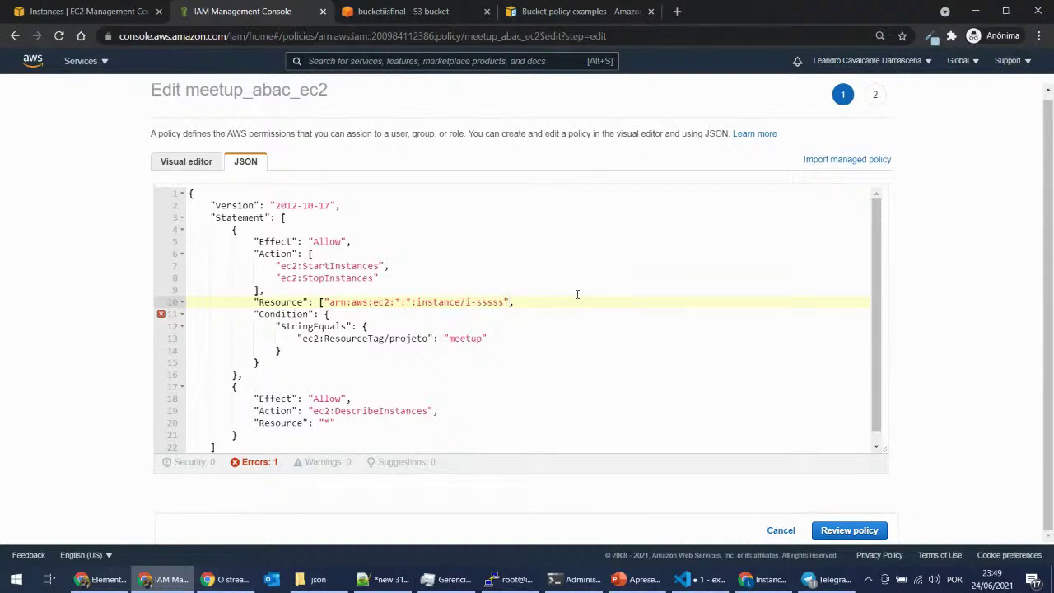
Step: Duplicate the i-sssss instance ARN four times on new lines and close the Resource list with a bracket
{"action": "key", "text": "Return"}
{"action": "left_click_drag", "start_coordinate": [320, 302], "coordinate": [514, 307]}
{"action": "key", "text": "ctrl+c"}
{"action": "left_click", "coordinate": [611, 324]}
{"action": "key", "text": "ctrl+v"}
{"action": "key", "text": "Return"}
{"action": "key", "text": "ctrl+v"}
{"action": "key", "text": "Return"}
{"action": "key", "text": "ctrl+v"}
{"action": "key", "text": "Return"}
{"action": "key", "text": "ctrl+v"}
{"action": "key", "text": "Return"}
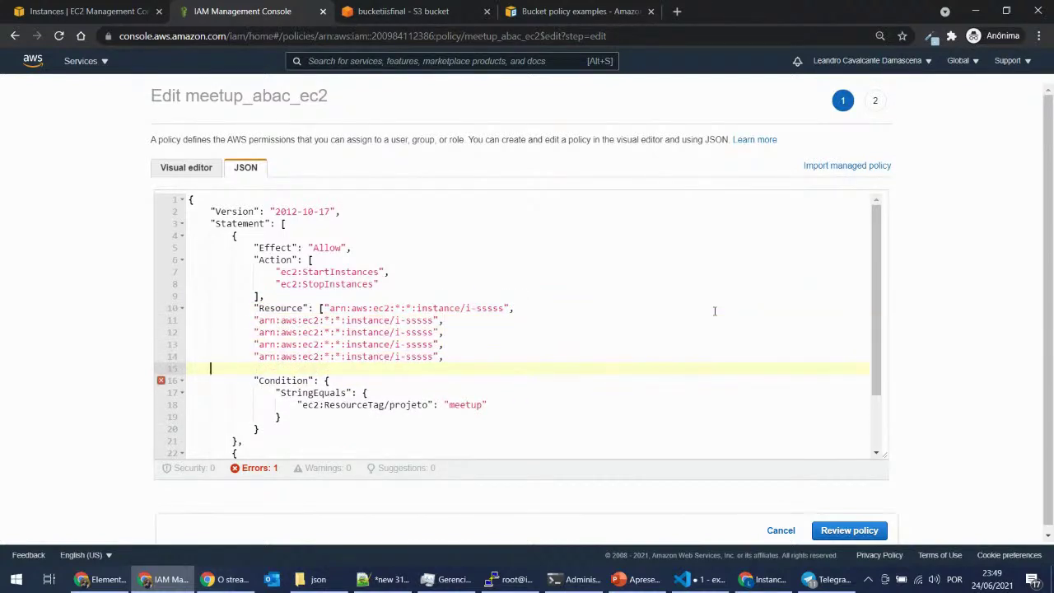
{"action": "key", "text": "BackSpace"}
{"action": "key", "text": "BackSpace"}
{"action": "key", "text": "BackSpace"}
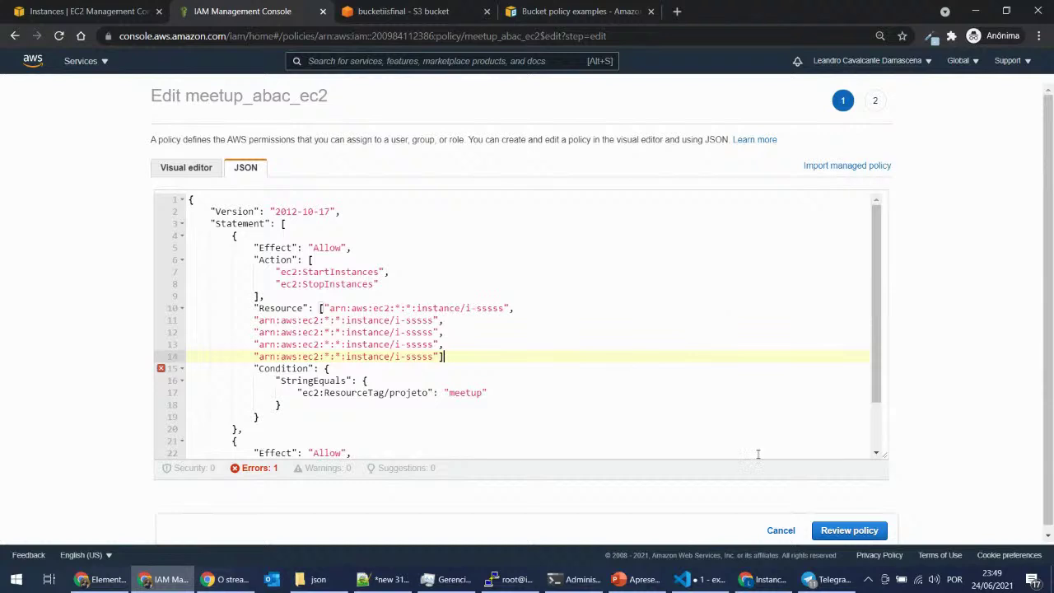
Step: Discard the Resource list edits and reopen the meetup_abac_ec2 policy as JSON in a taller editor
{"action": "left_click", "coordinate": [774, 533]}
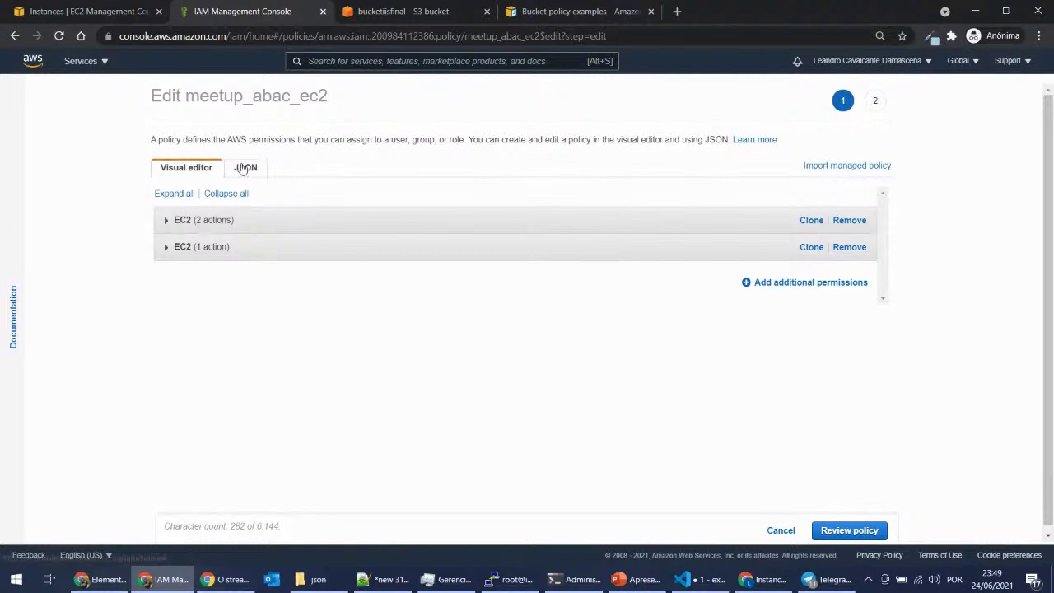
{"action": "left_click", "coordinate": [263, 167]}
{"action": "left_click_drag", "start_coordinate": [885, 455], "coordinate": [925, 503]}
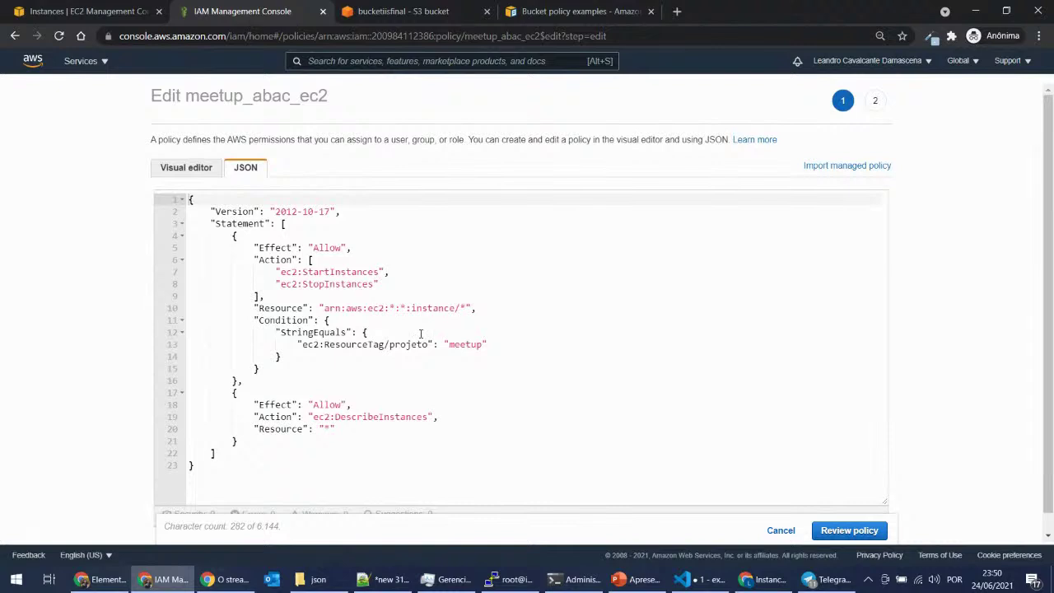
Step: In the meetup_teste session, refresh and enlarge the instance list, and stop the new instance i-04d3e73b9d18b8c37
{"action": "left_click", "coordinate": [87, 13]}
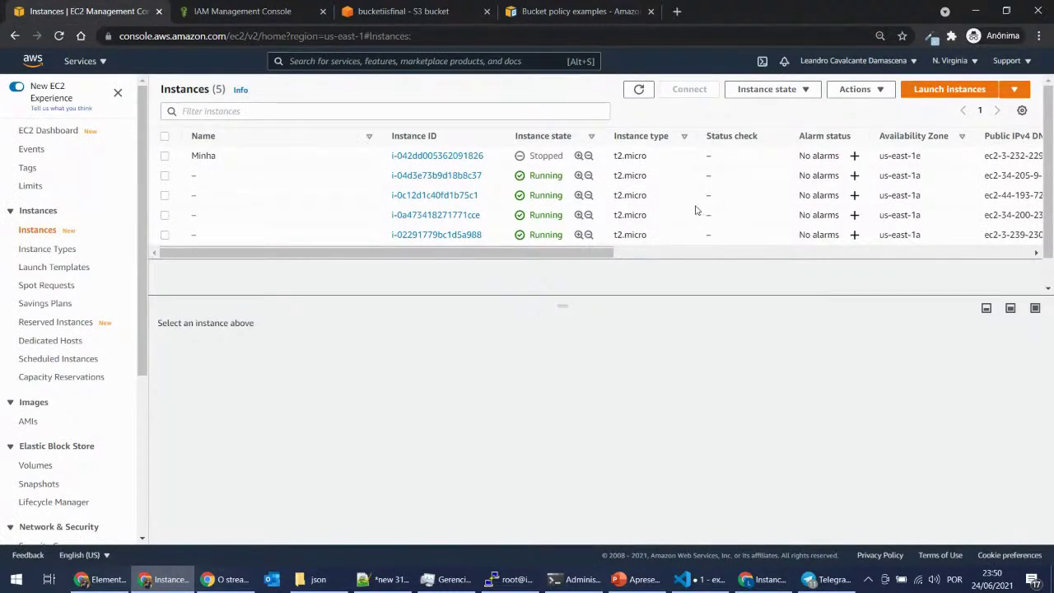
{"action": "left_click", "coordinate": [769, 586]}
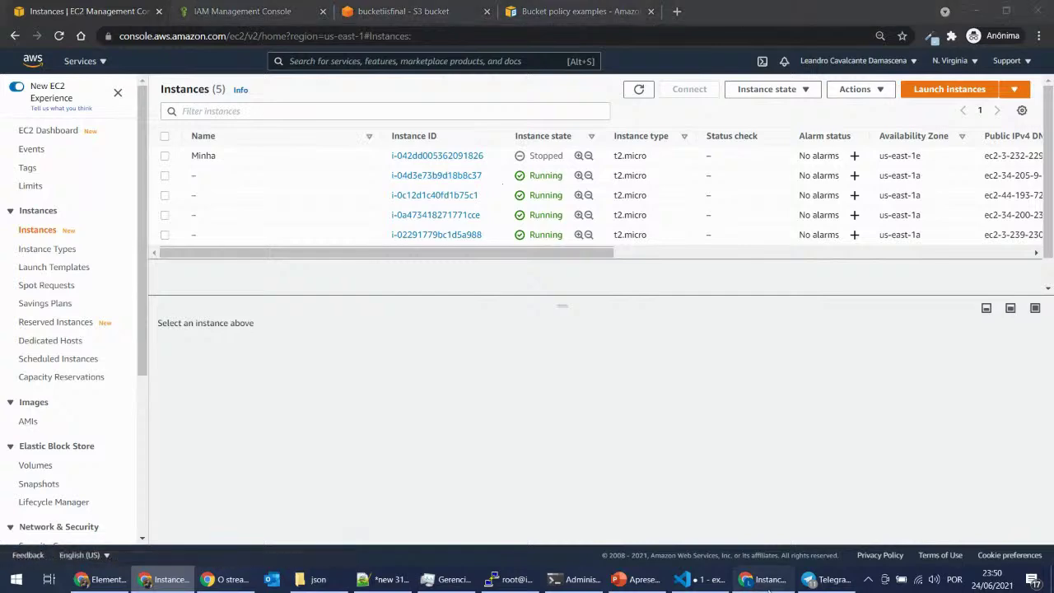
{"action": "left_click", "coordinate": [569, 128]}
{"action": "left_click_drag", "start_coordinate": [556, 276], "coordinate": [558, 380]}
{"action": "left_click", "coordinate": [531, 204]}
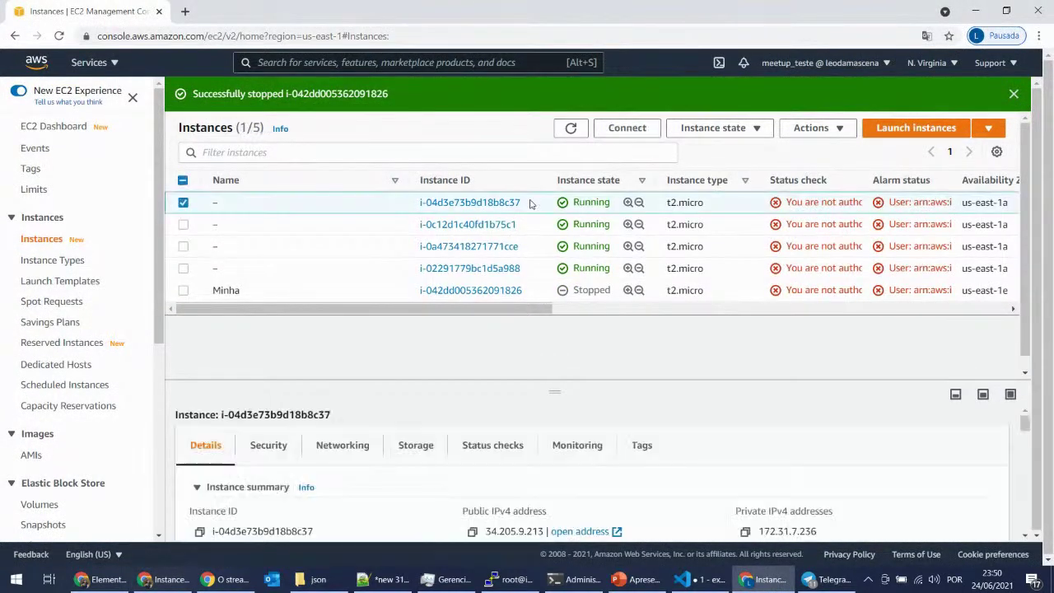
{"action": "right_click", "coordinate": [530, 204]}
{"action": "left_click", "coordinate": [565, 269]}
{"action": "left_click", "coordinate": [766, 376]}
Step: In the administrator's console, remove the projeto tag from instance i-0c12d1c40fd1b75c1, save, and refresh the instance list
{"action": "left_click", "coordinate": [168, 579]}
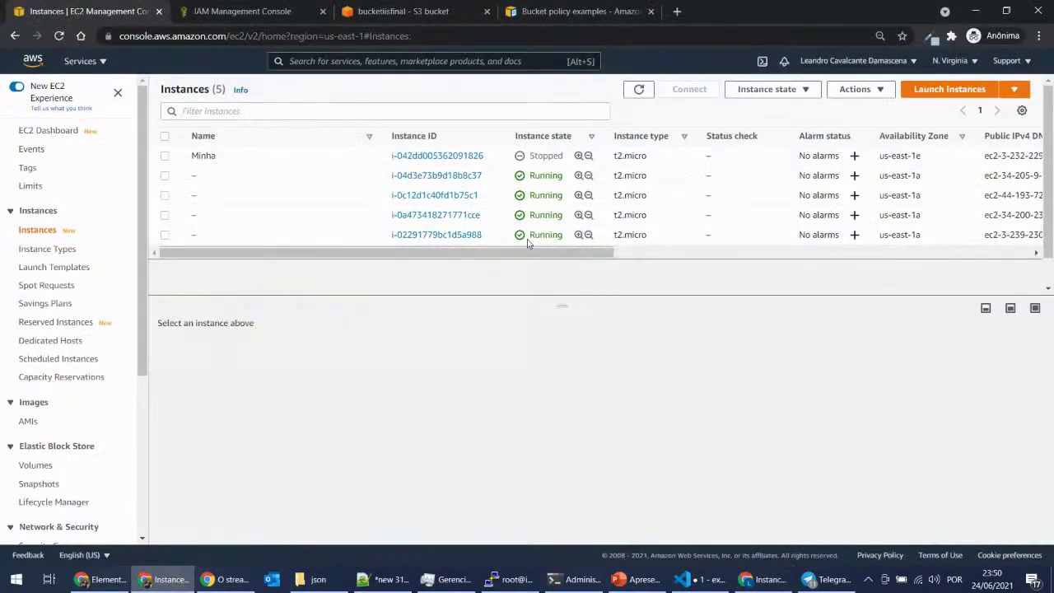
{"action": "left_click", "coordinate": [486, 199]}
{"action": "left_click", "coordinate": [577, 354]}
{"action": "left_click", "coordinate": [981, 401]}
{"action": "left_click", "coordinate": [452, 198]}
{"action": "left_click", "coordinate": [535, 284]}
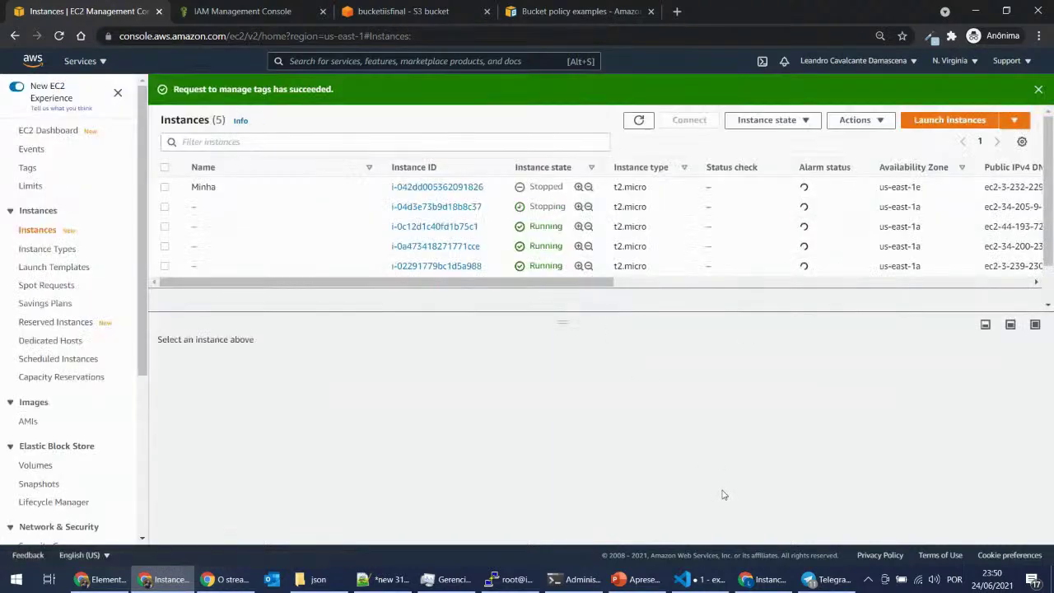
{"action": "left_click", "coordinate": [639, 120]}
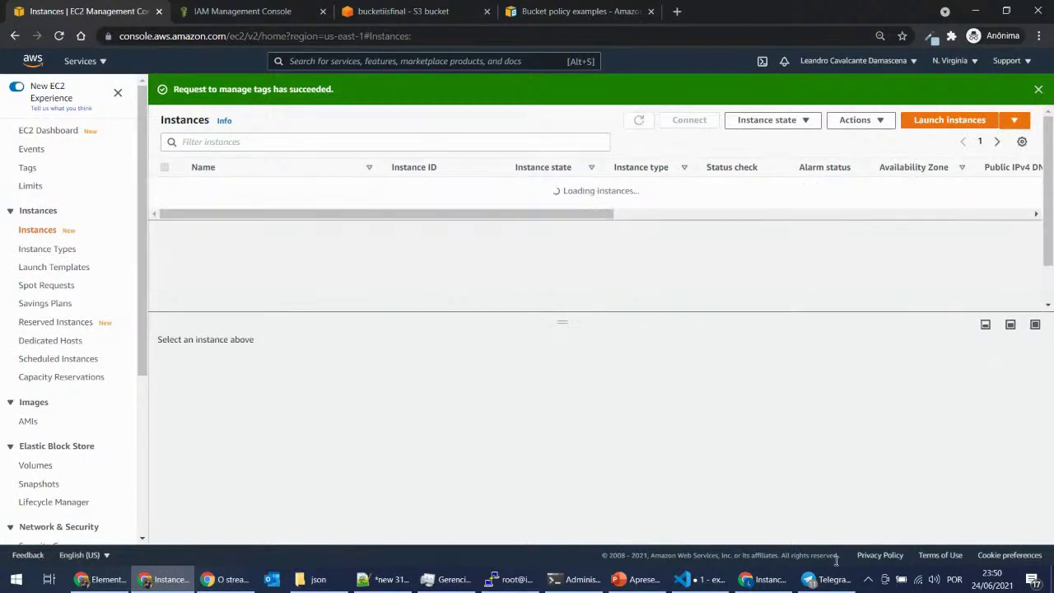
Step: Back in the meetup_teste session, refresh the instance list and try to stop instance i-0c12d1c40fd1b75c1
{"action": "left_click", "coordinate": [766, 579]}
{"action": "left_click", "coordinate": [1014, 94]}
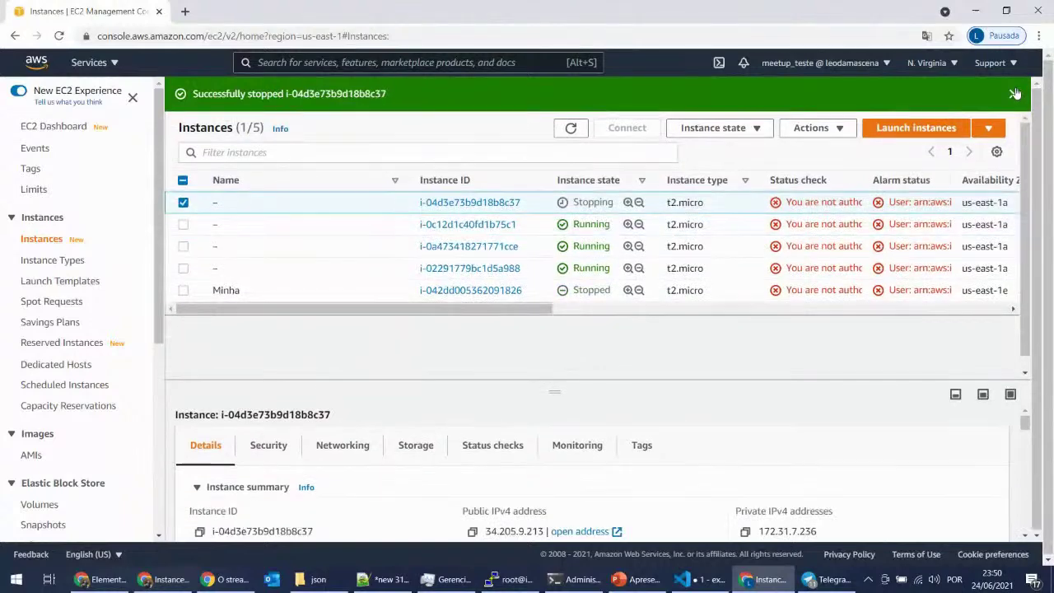
{"action": "left_click", "coordinate": [1015, 94]}
{"action": "left_click", "coordinate": [582, 94]}
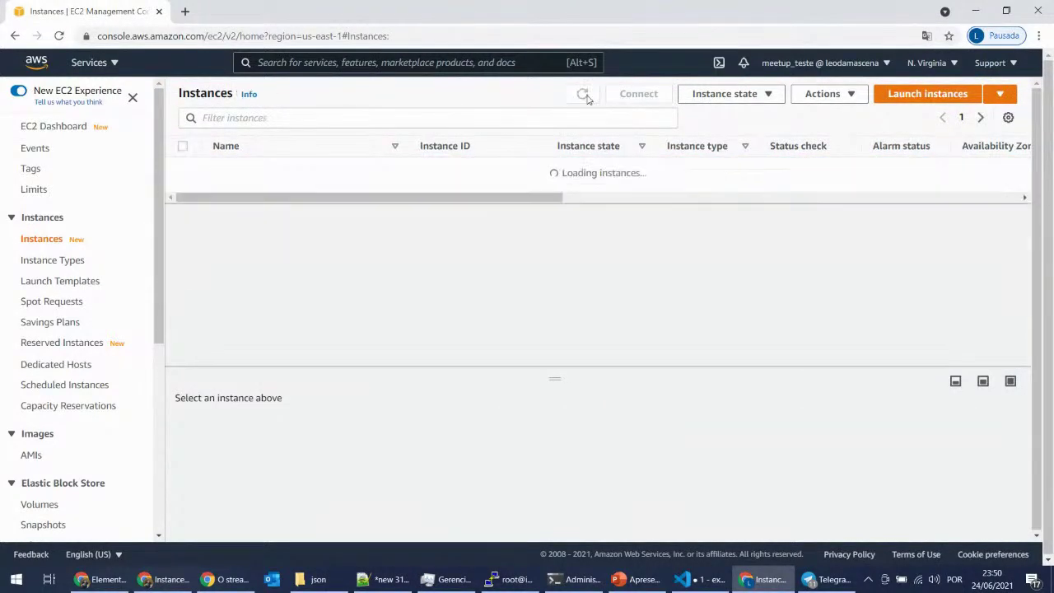
{"action": "left_click", "coordinate": [583, 94]}
{"action": "left_click", "coordinate": [582, 94]}
{"action": "right_click", "coordinate": [535, 190]}
{"action": "left_click", "coordinate": [586, 261]}
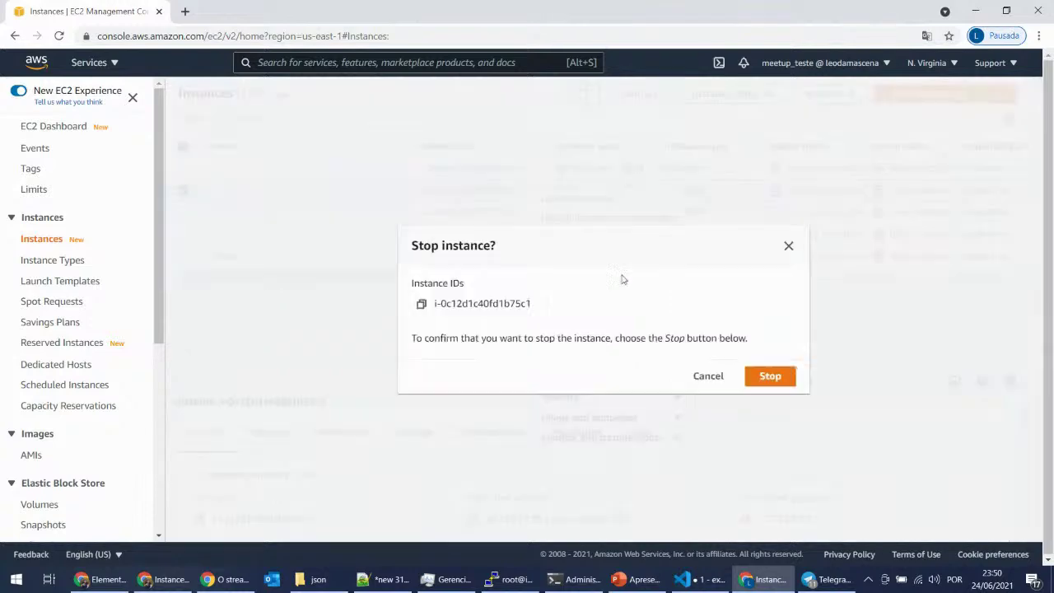
{"action": "left_click", "coordinate": [770, 376]}
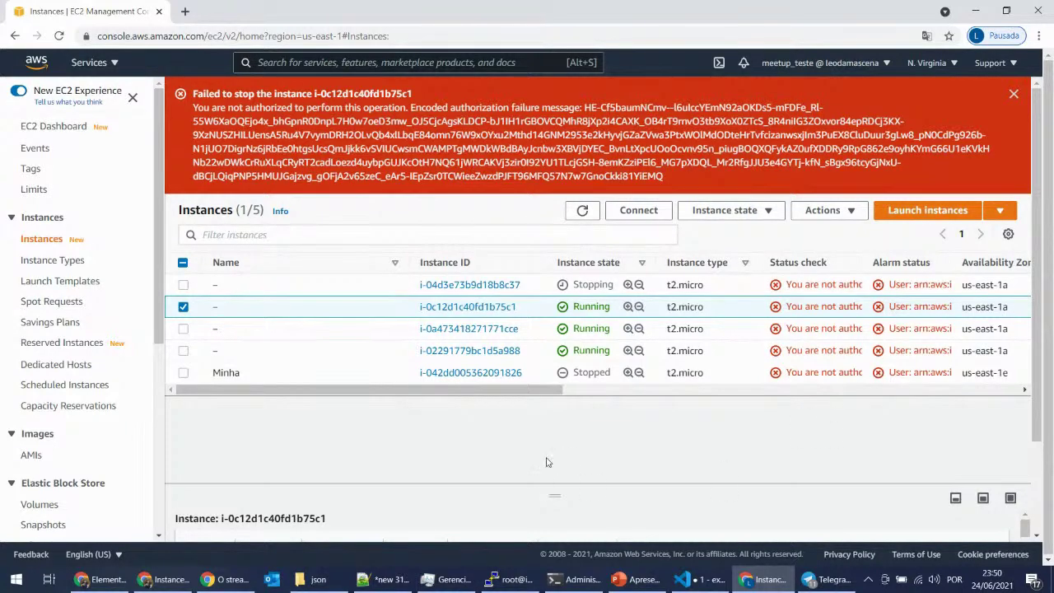
Step: Add "ec2:ResourceTag/centrocusto": "meetup" as a second StringEquals condition in the meetup_abac_ec2 policy, and switch to the ABAC slide in PowerPoint
{"action": "left_click", "coordinate": [164, 579]}
{"action": "left_click", "coordinate": [283, 13]}
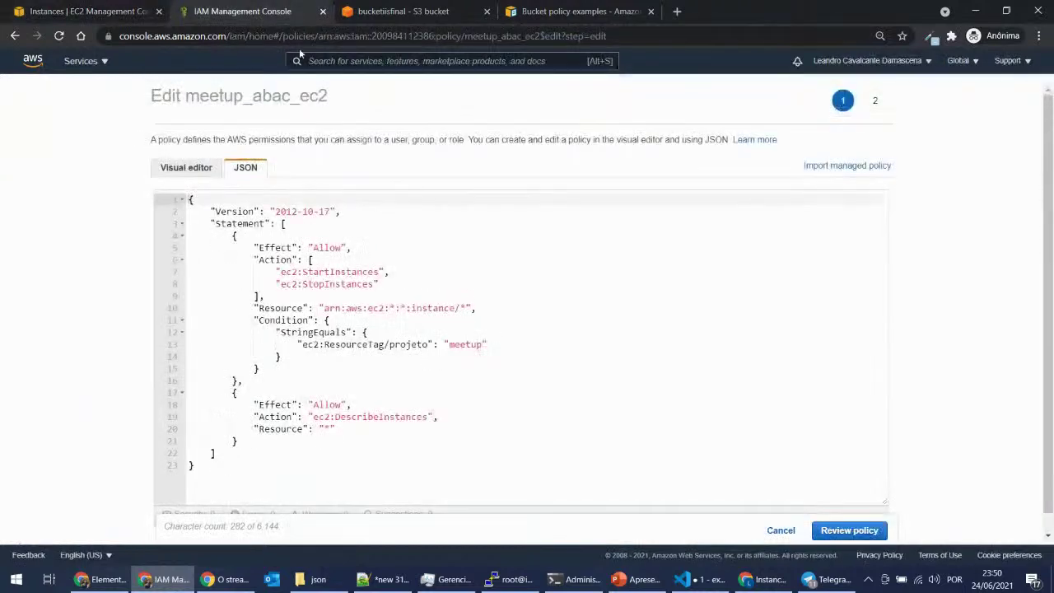
{"action": "left_click_drag", "start_coordinate": [487, 344], "coordinate": [298, 344]}
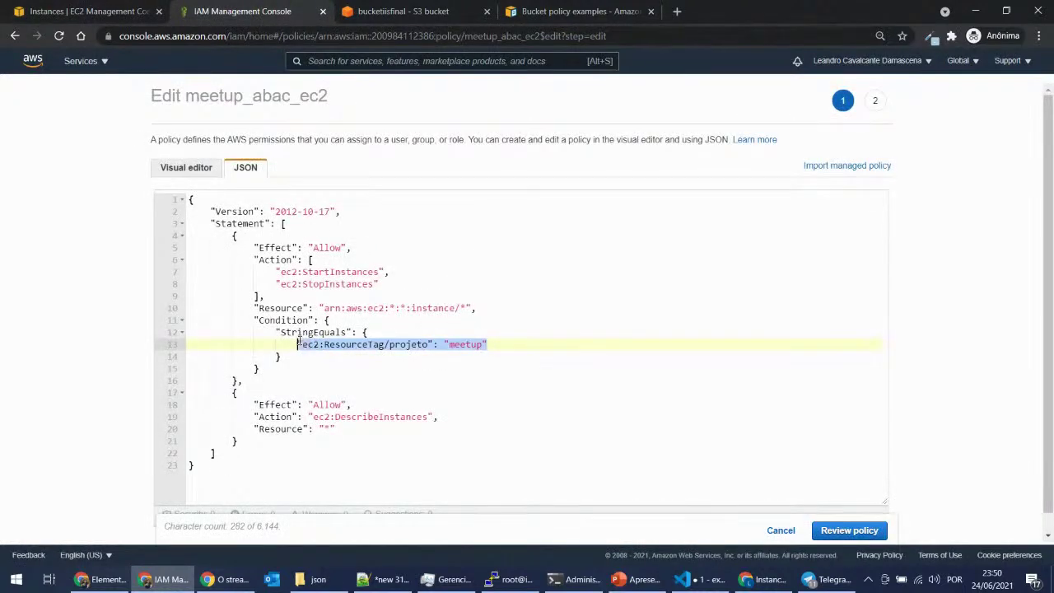
{"action": "left_click", "coordinate": [529, 350]}
{"action": "key", "text": "Return"}
{"action": "key", "text": "ctrl+v"}
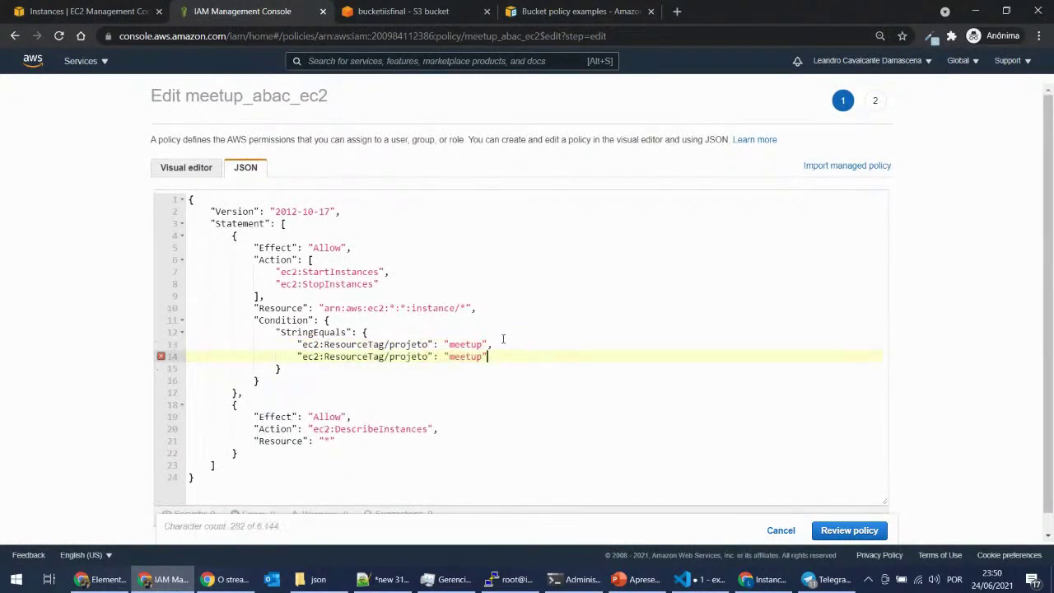
{"action": "double_click", "coordinate": [409, 356]}
{"action": "type", "text": "centrocusto"}
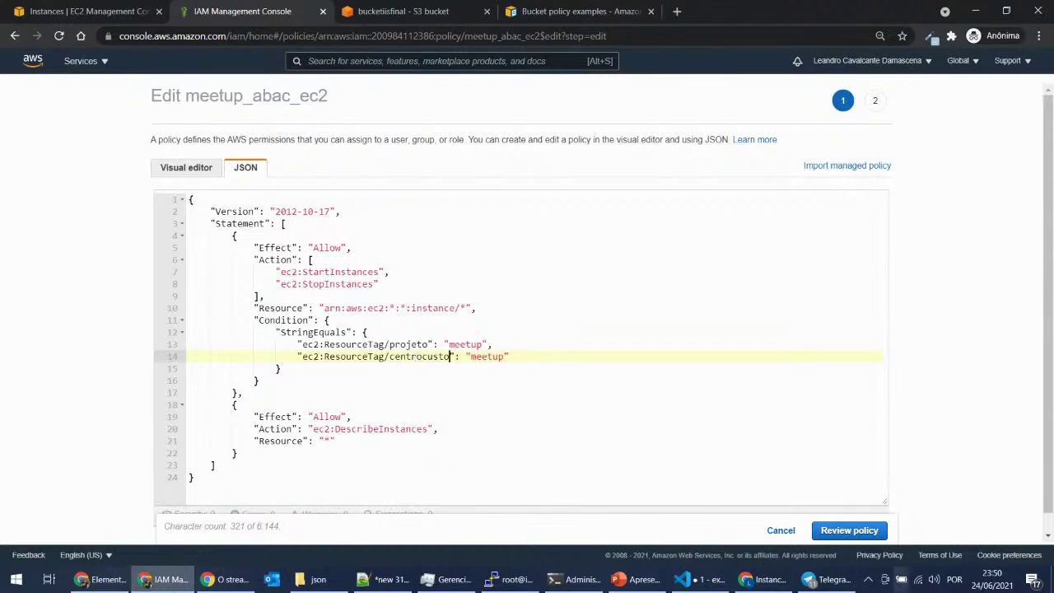
{"action": "left_click", "coordinate": [635, 579]}
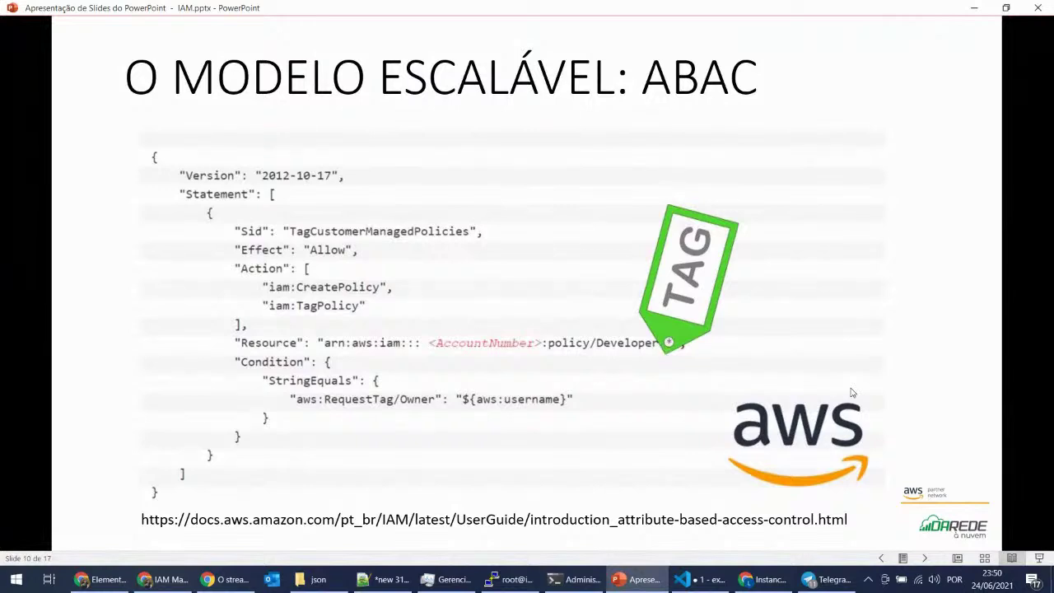
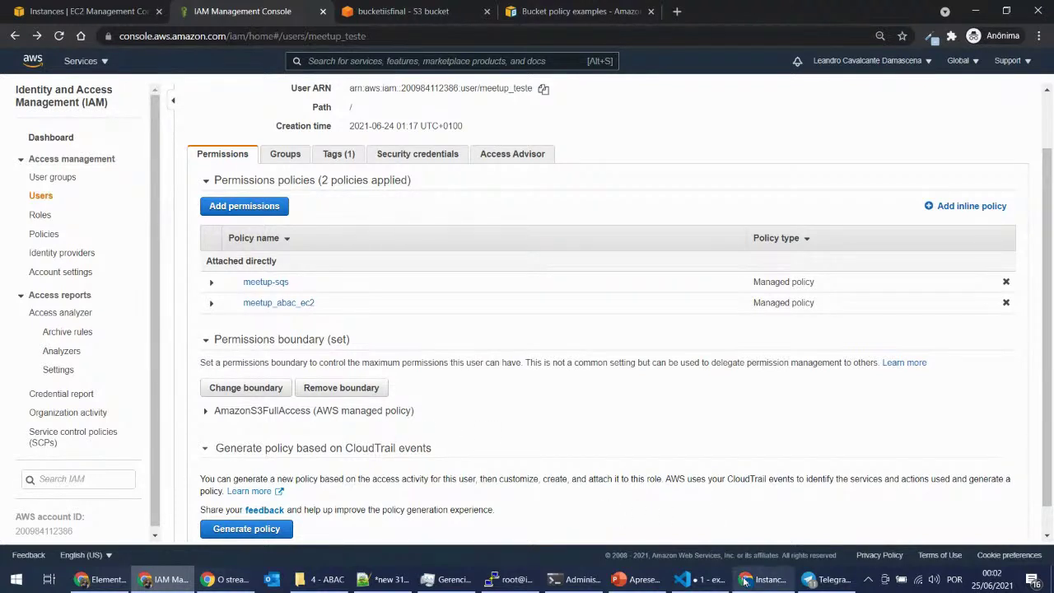
Step: Remove the permissions boundary from the IAM user meetup_teste
{"action": "left_click", "coordinate": [338, 390]}
{"action": "left_click", "coordinate": [668, 242]}
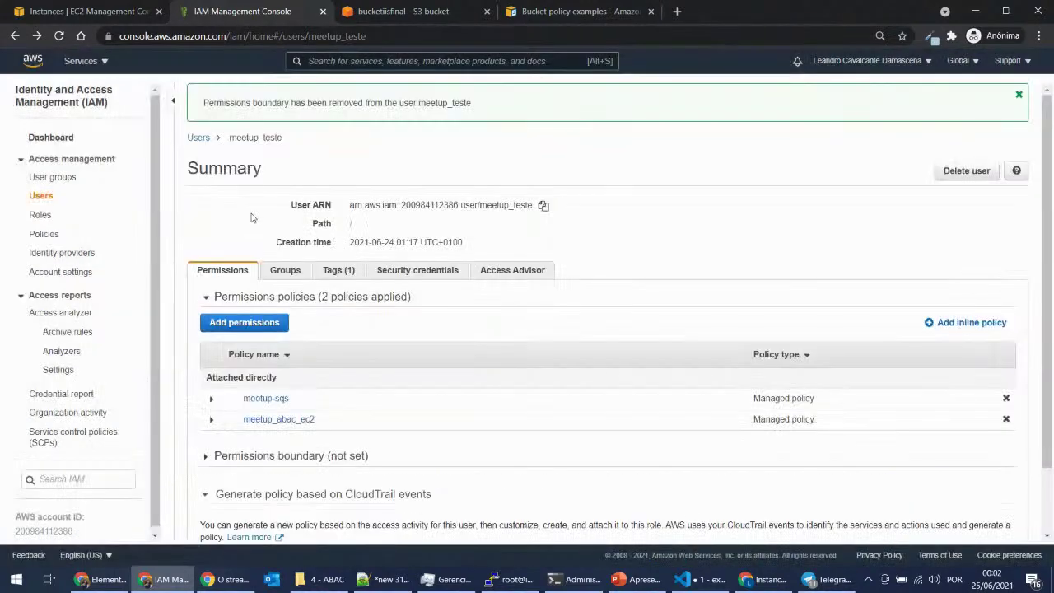
Step: Attach the existing AdministratorAccess policy directly to meetup_teste and switch to that user's EC2 session
{"action": "left_click", "coordinate": [236, 325]}
{"action": "left_click", "coordinate": [424, 198]}
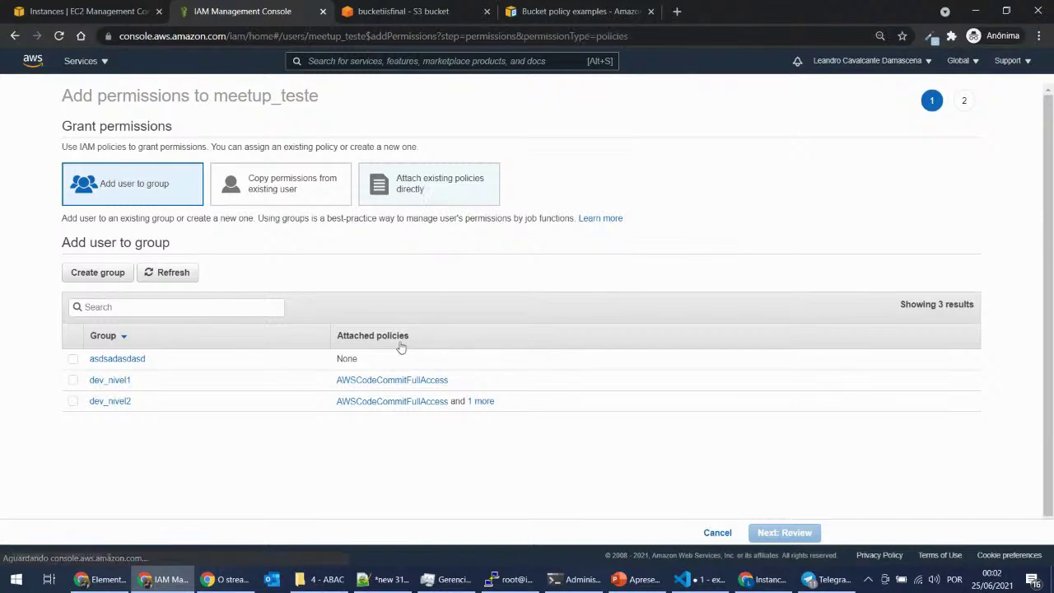
{"action": "left_click", "coordinate": [76, 308]}
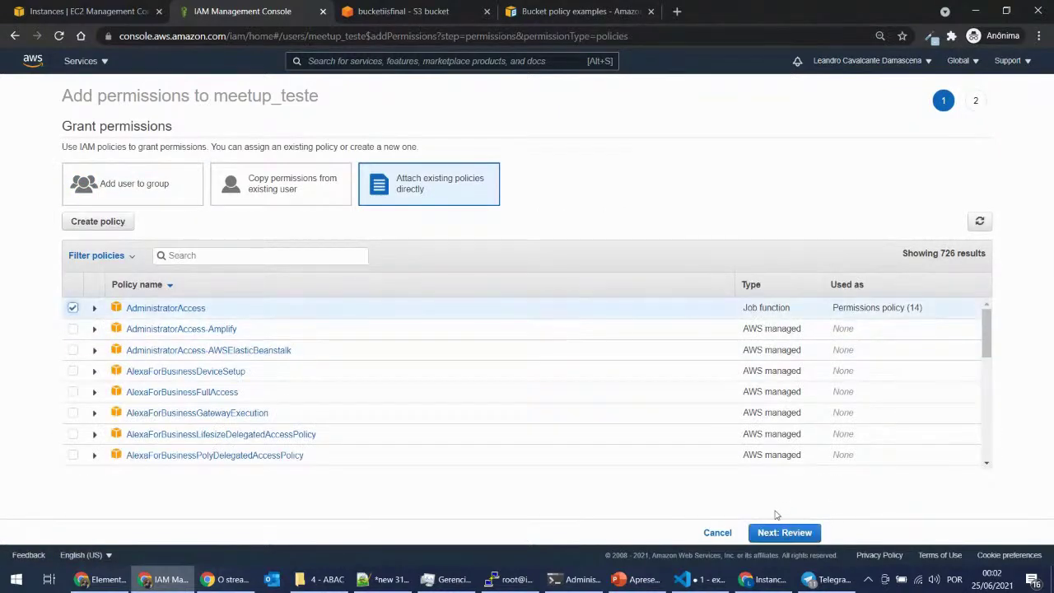
{"action": "left_click", "coordinate": [782, 533]}
{"action": "left_click", "coordinate": [804, 535]}
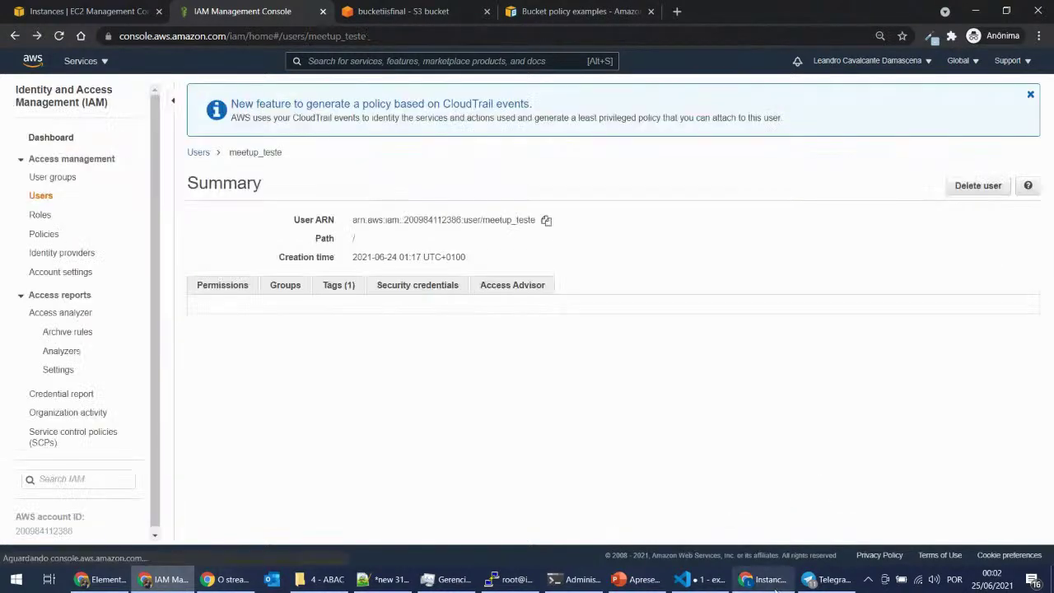
{"action": "left_click", "coordinate": [765, 579]}
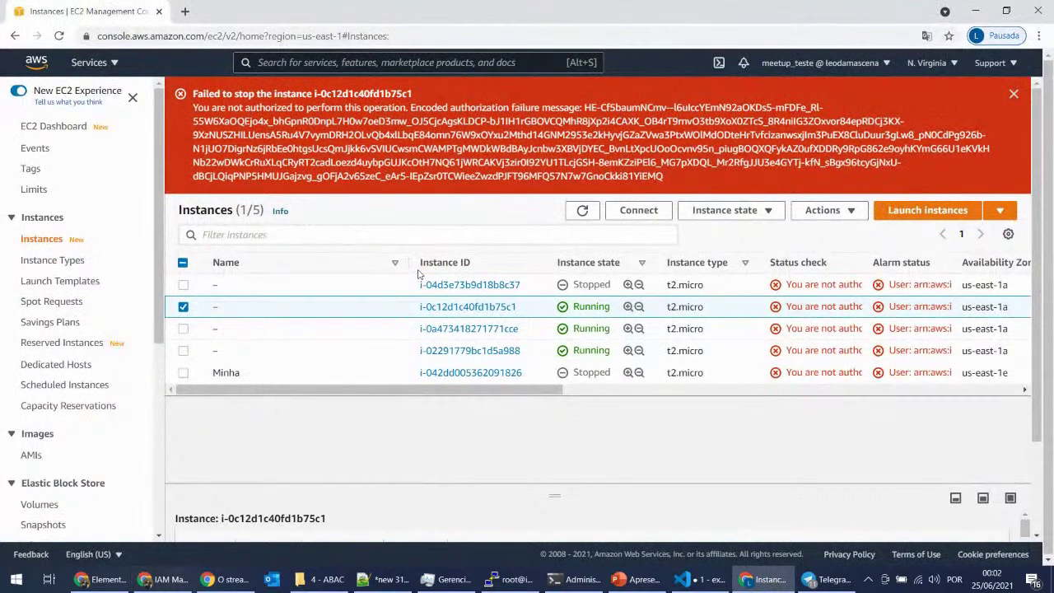
Step: Refresh the EC2 instance list in the meetup_teste session and check the states of the instances
{"action": "key", "text": "F5"}
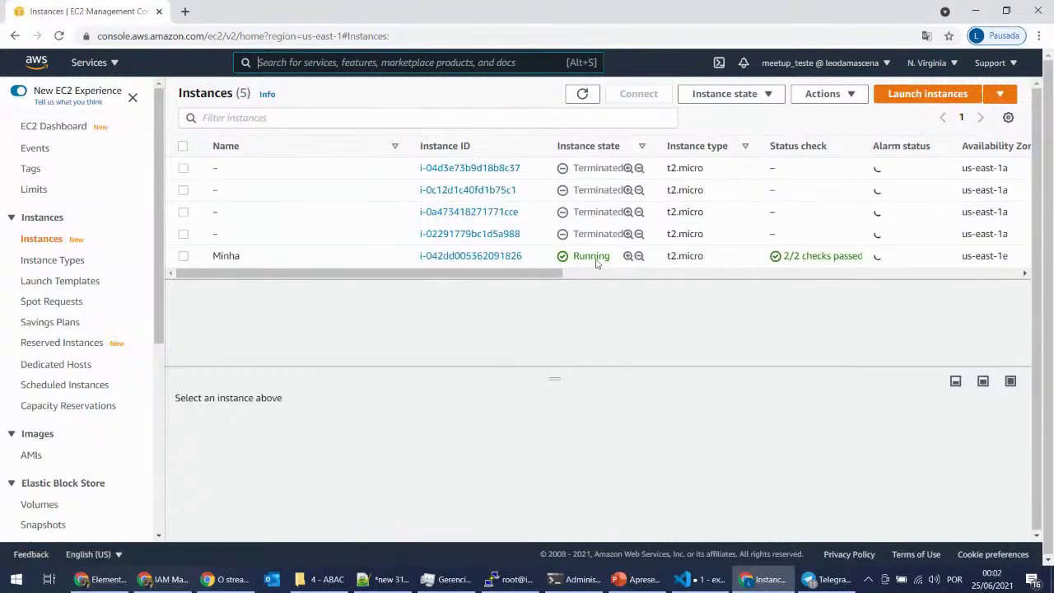
{"action": "left_click", "coordinate": [729, 275]}
{"action": "left_click_drag", "start_coordinate": [730, 275], "coordinate": [313, 293]}
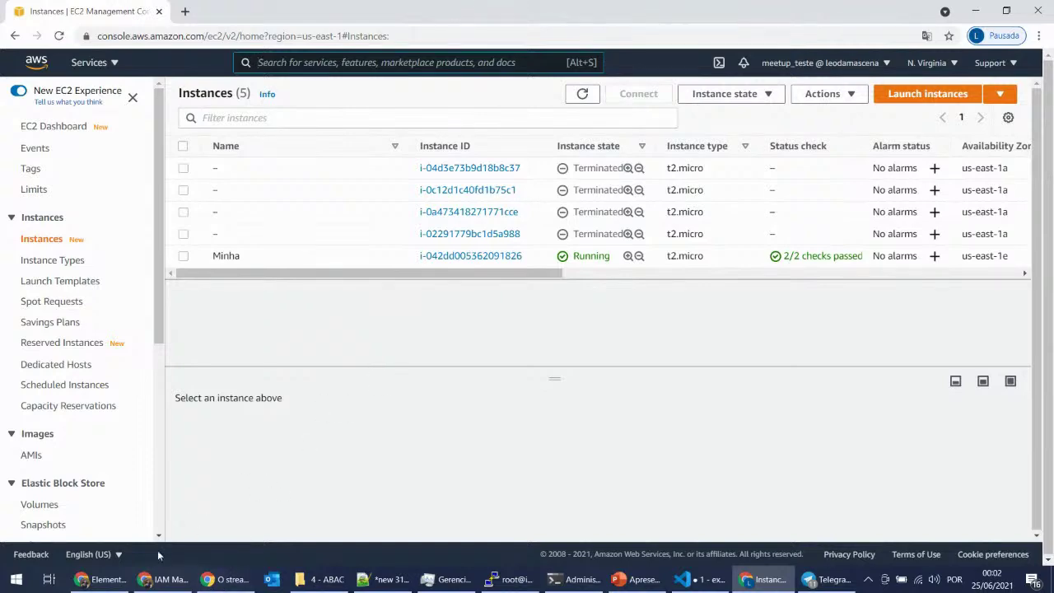
Step: Set the AmazonS3FullAccess policy as the permissions boundary of the IAM user meetup_teste, filtering the policies by "s3"
{"action": "left_click", "coordinate": [168, 579]}
{"action": "scroll", "coordinate": [408, 428], "scroll_direction": "down", "scroll_amount": 2}
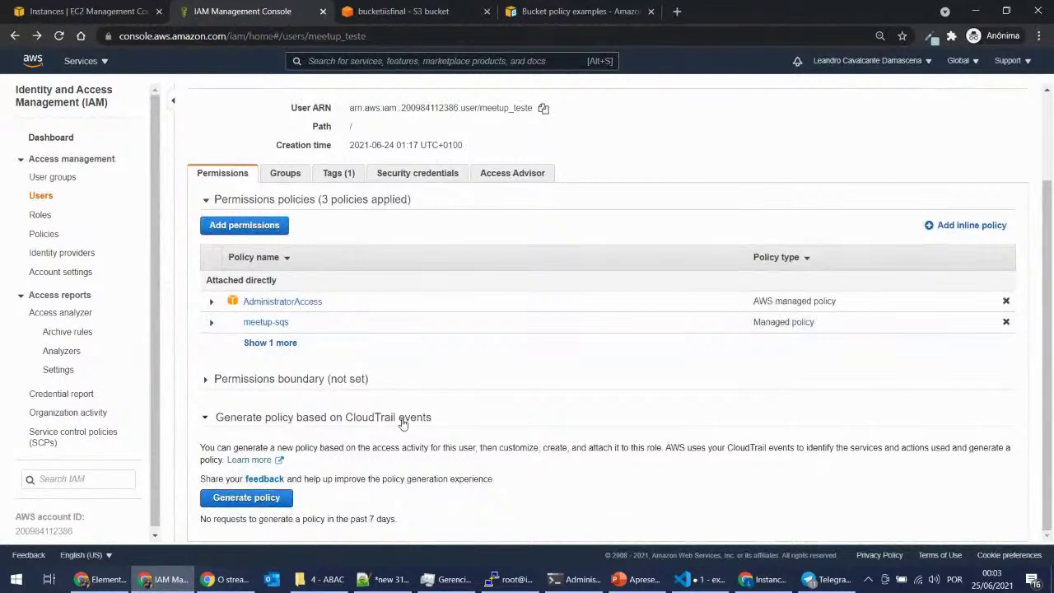
{"action": "left_click", "coordinate": [306, 382]}
{"action": "left_click", "coordinate": [221, 435]}
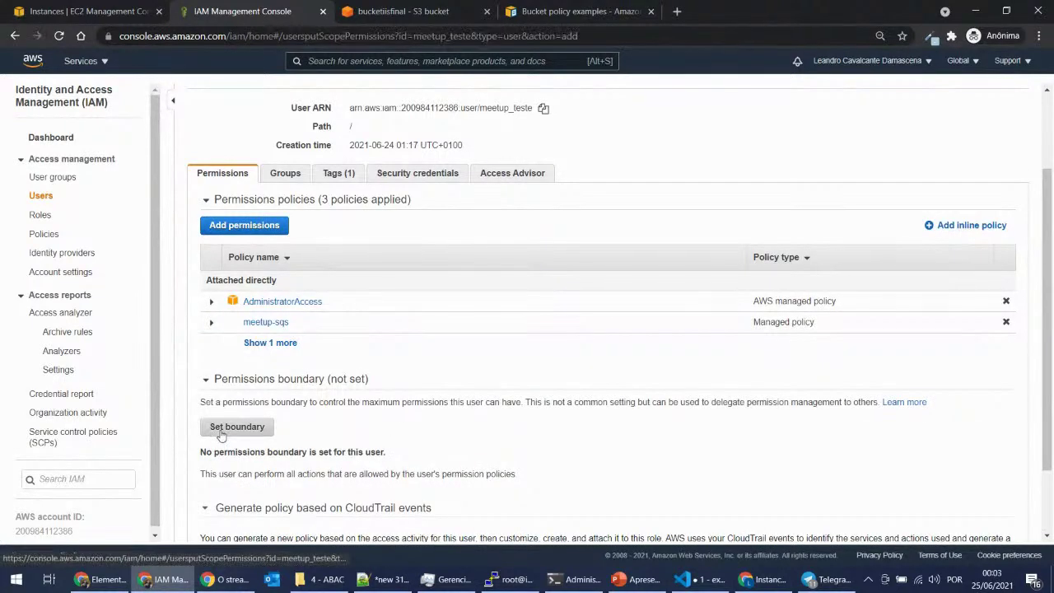
{"action": "left_click", "coordinate": [221, 428]}
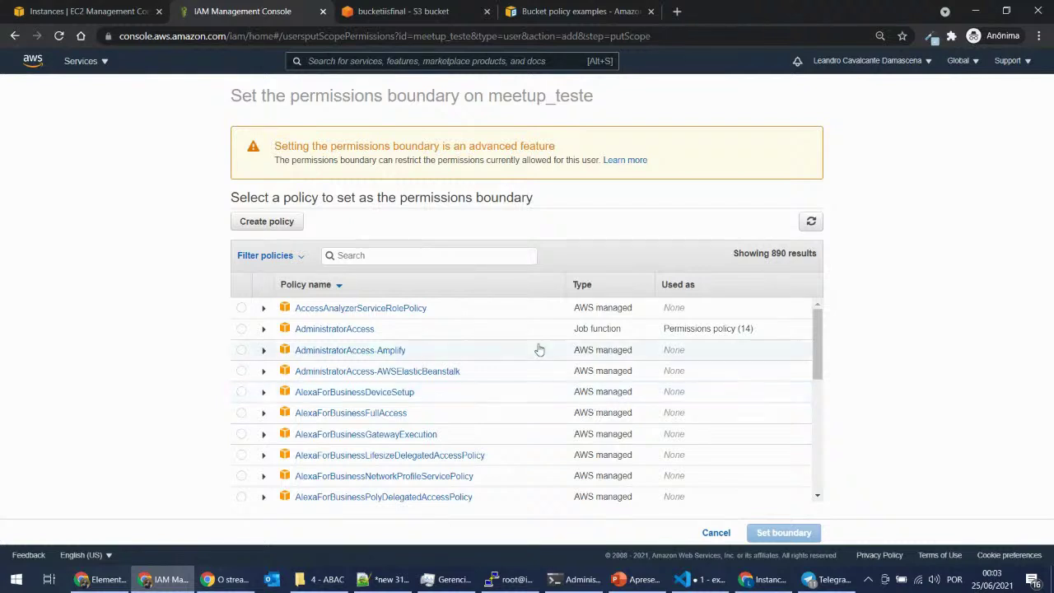
{"action": "type", "text": "sq"}
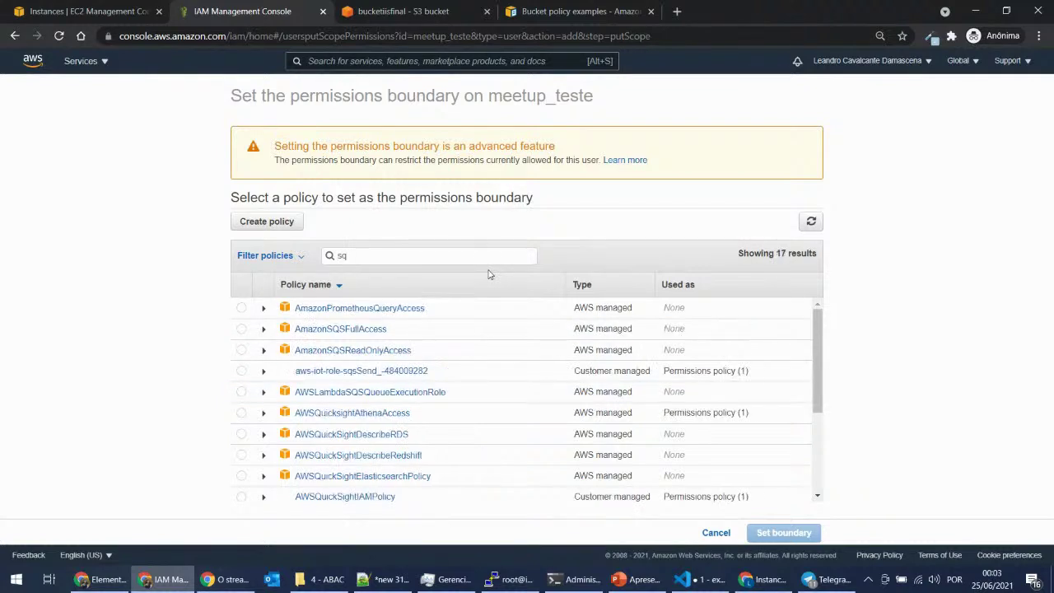
{"action": "type", "text": "s"}
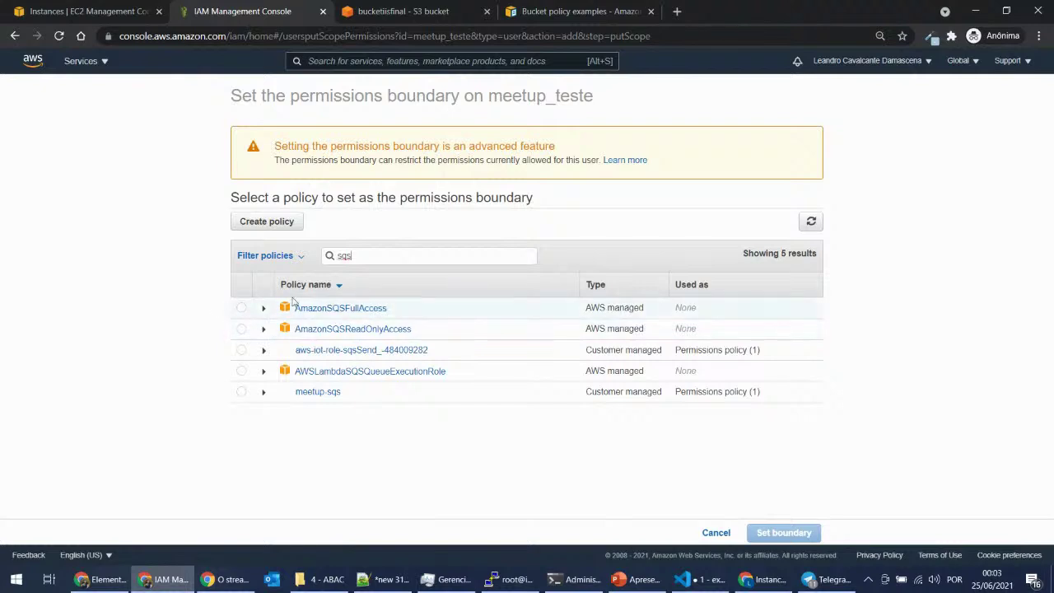
{"action": "key", "text": "BackSpace"}
{"action": "key", "text": "BackSpace"}
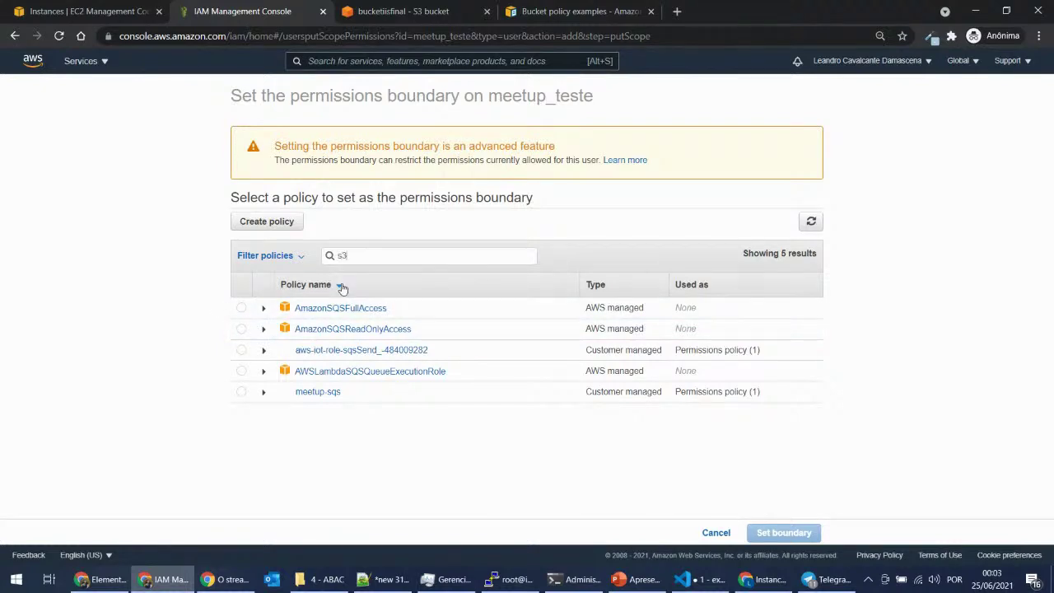
{"action": "type", "text": "3"}
{"action": "left_click", "coordinate": [241, 329]}
{"action": "left_click", "coordinate": [778, 535]}
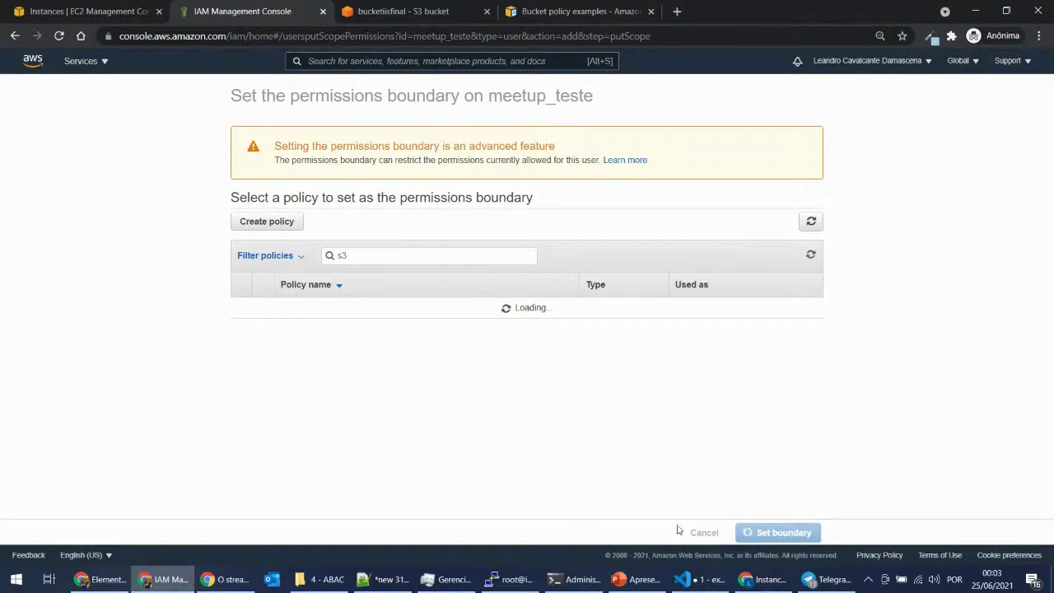
Step: Show the policy evaluation logic slide in PowerPoint and review the permissions boundary on meetup_teste's IAM user page
{"action": "left_click", "coordinate": [647, 583]}
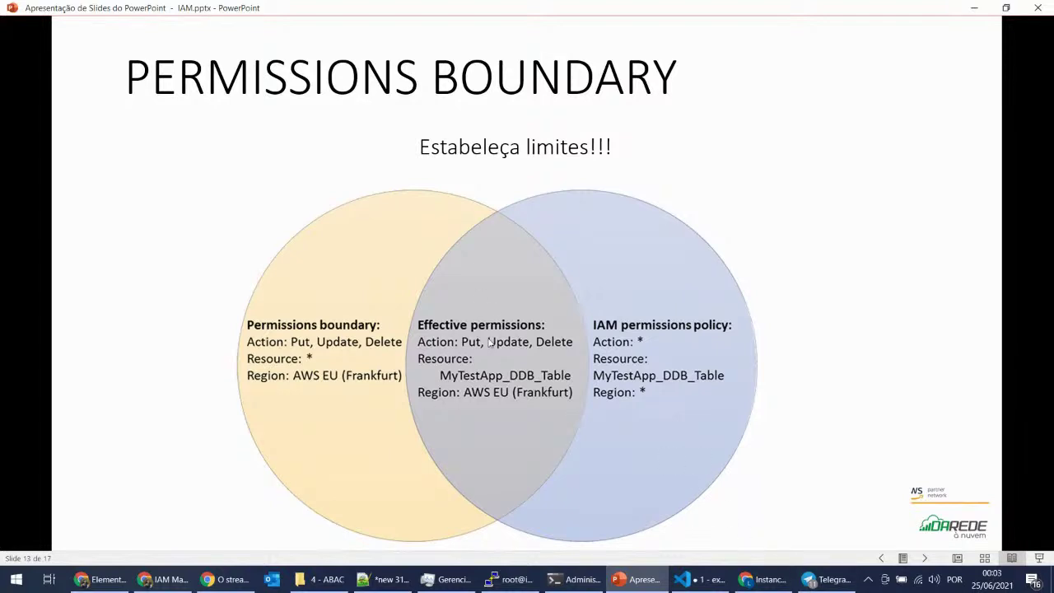
{"action": "scroll", "coordinate": [489, 343], "scroll_direction": "up", "scroll_amount": 5}
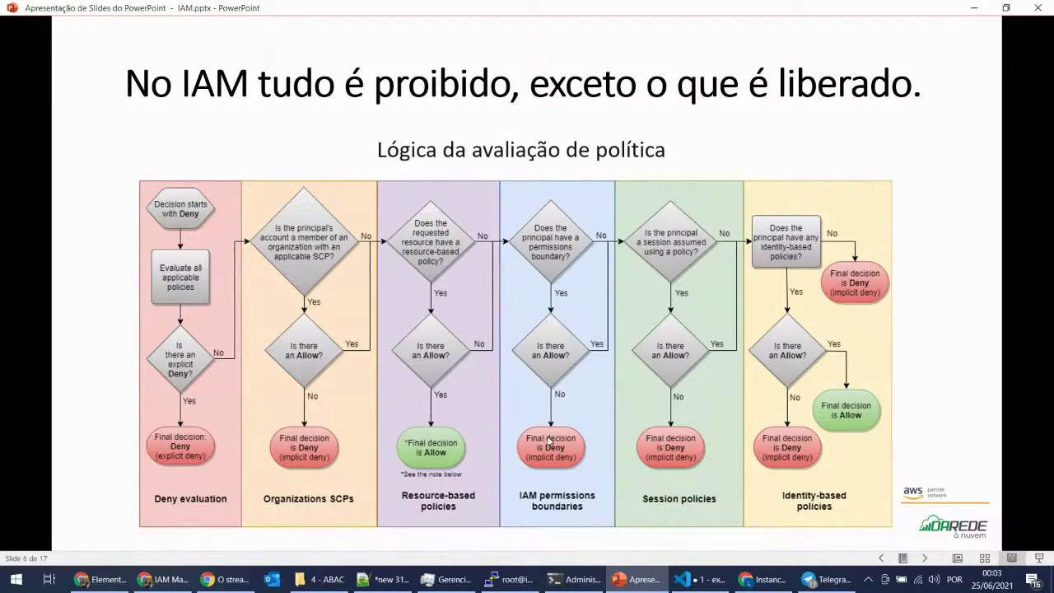
{"action": "left_click", "coordinate": [150, 580]}
{"action": "scroll", "coordinate": [349, 449], "scroll_direction": "down", "scroll_amount": 3}
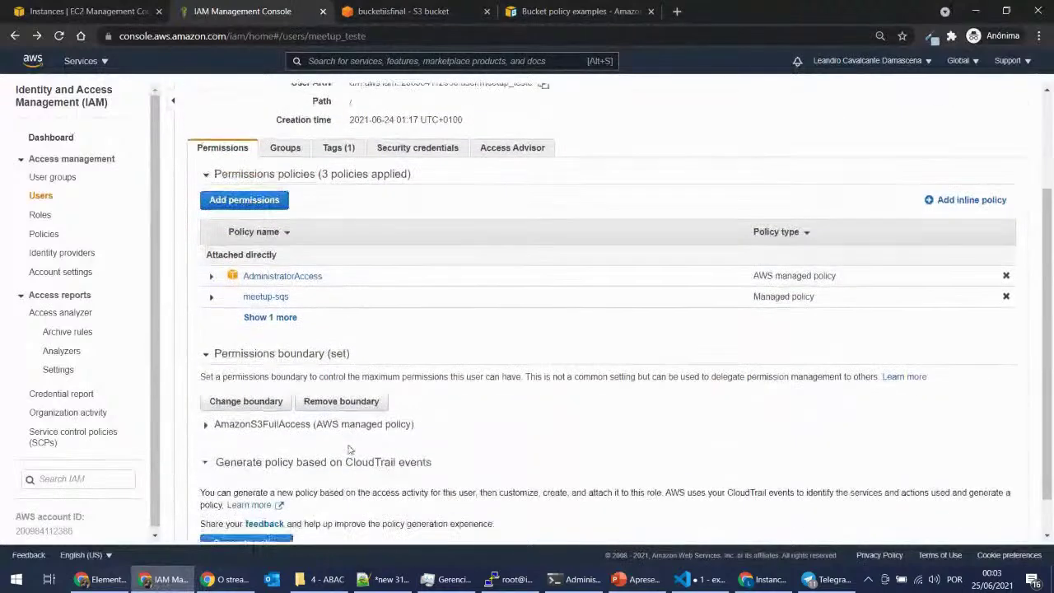
{"action": "scroll", "coordinate": [349, 449], "scroll_direction": "down", "scroll_amount": 1}
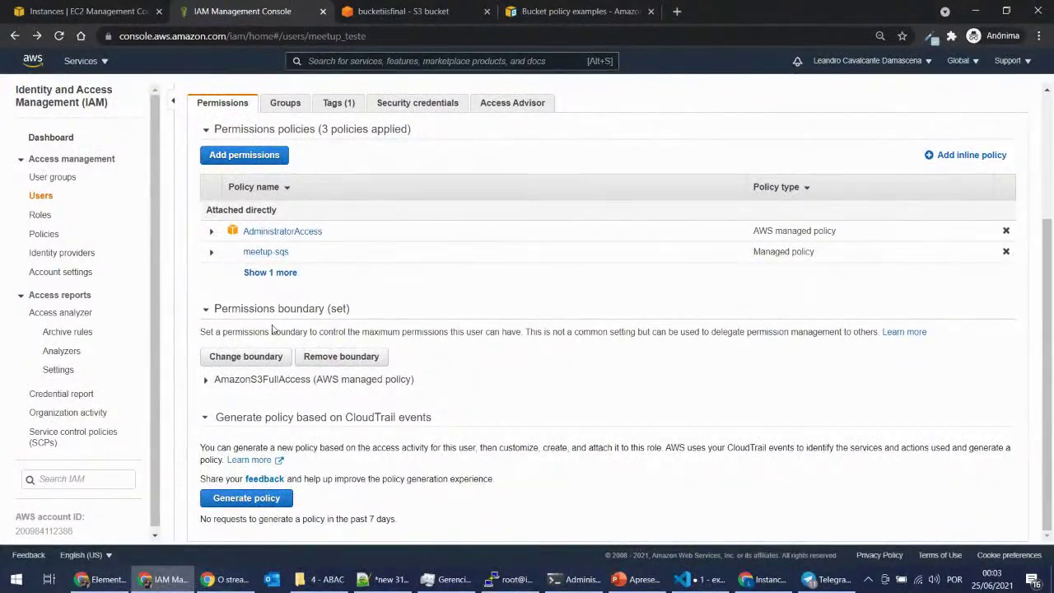
Step: Switch to the meetup_teste session, find Simple Queue Service by searching "sqs", and open its queue list
{"action": "left_click", "coordinate": [770, 581]}
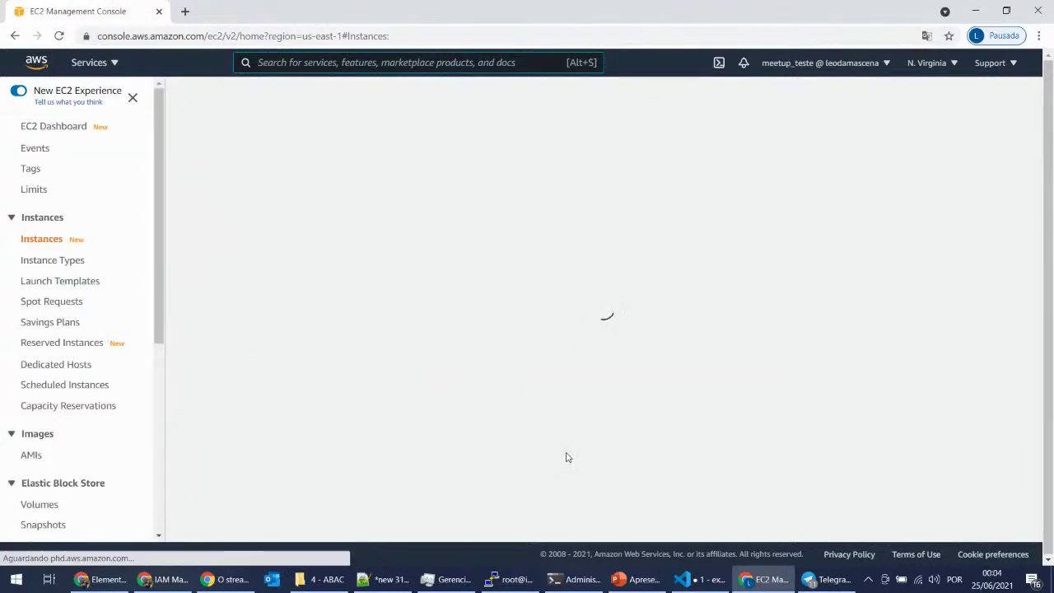
{"action": "left_click", "coordinate": [471, 59]}
{"action": "type", "text": "sqs"}
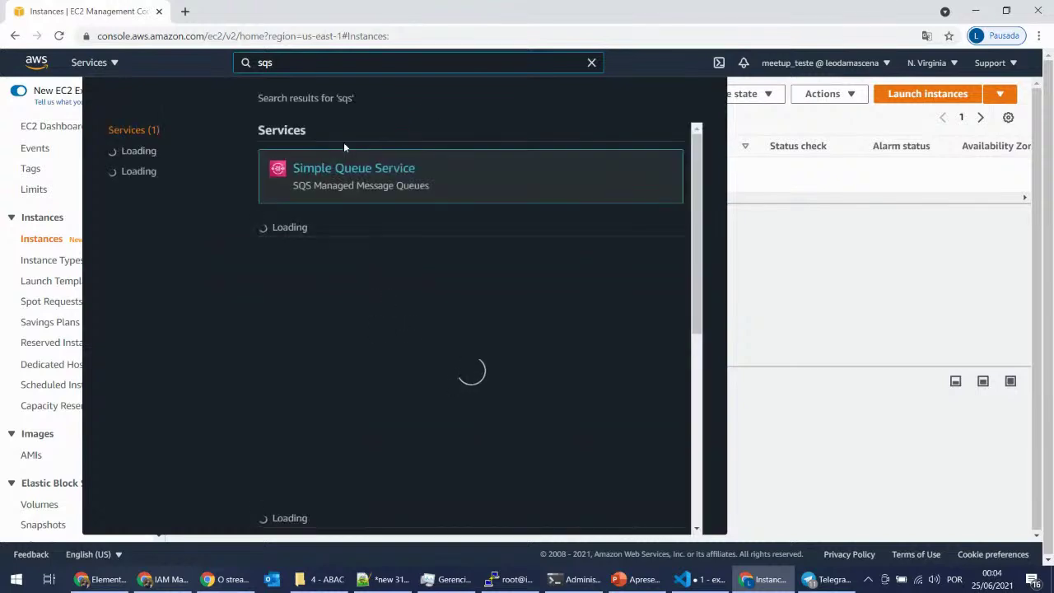
{"action": "left_click", "coordinate": [349, 170]}
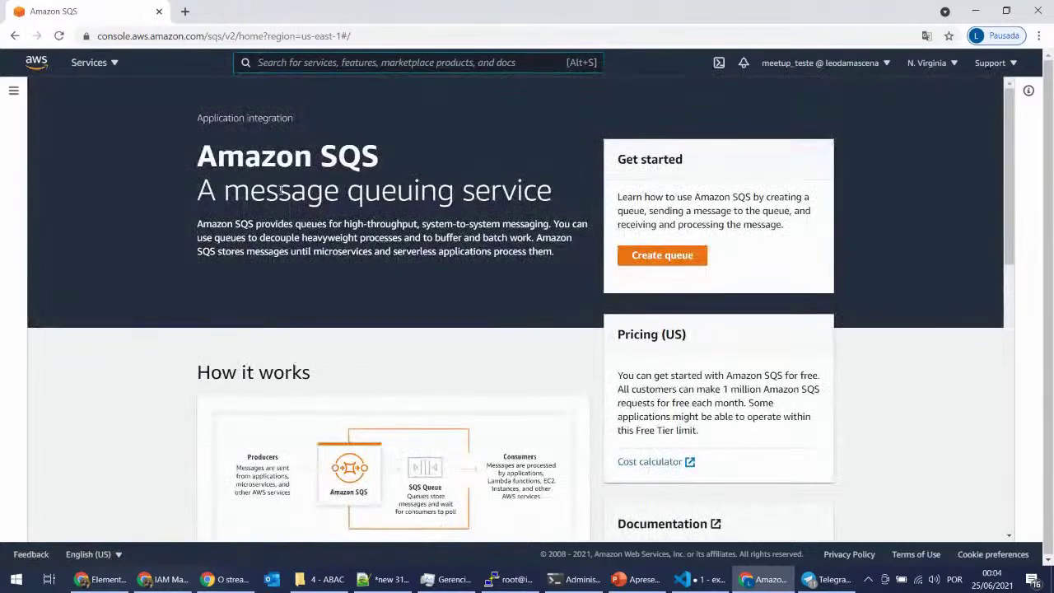
{"action": "left_click", "coordinate": [13, 91]}
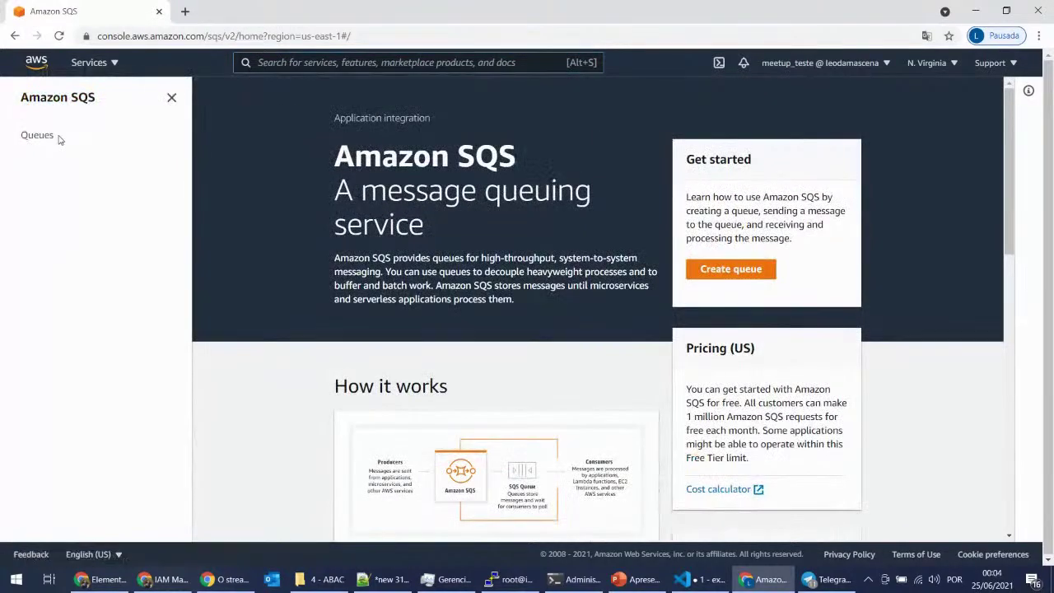
{"action": "left_click", "coordinate": [38, 141]}
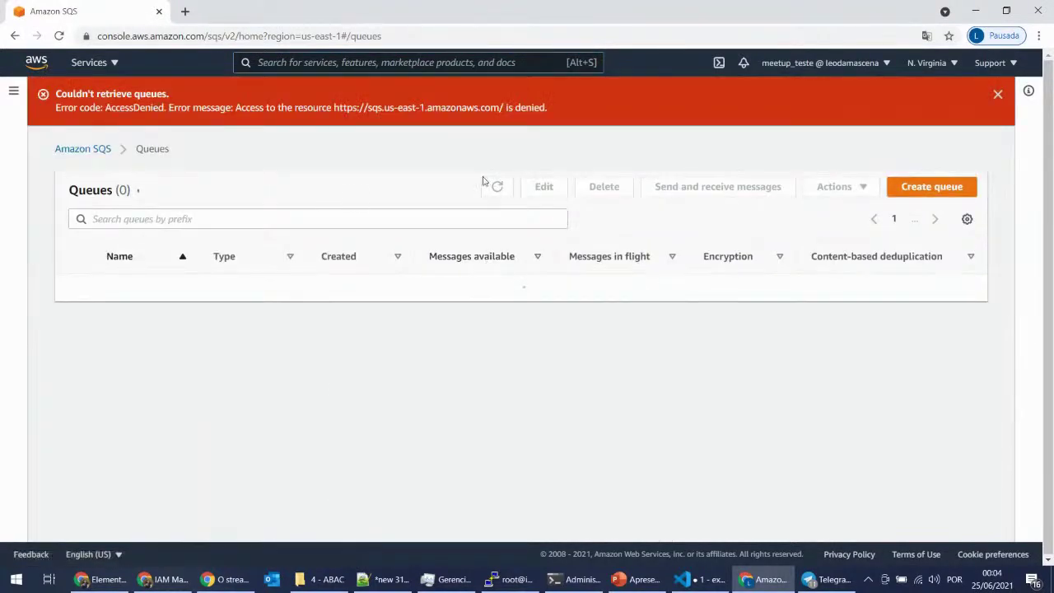
Step: Go to the S3 service in the meetup_teste session and look through its bucket list
{"action": "left_click", "coordinate": [377, 63]}
{"action": "type", "text": "s3"}
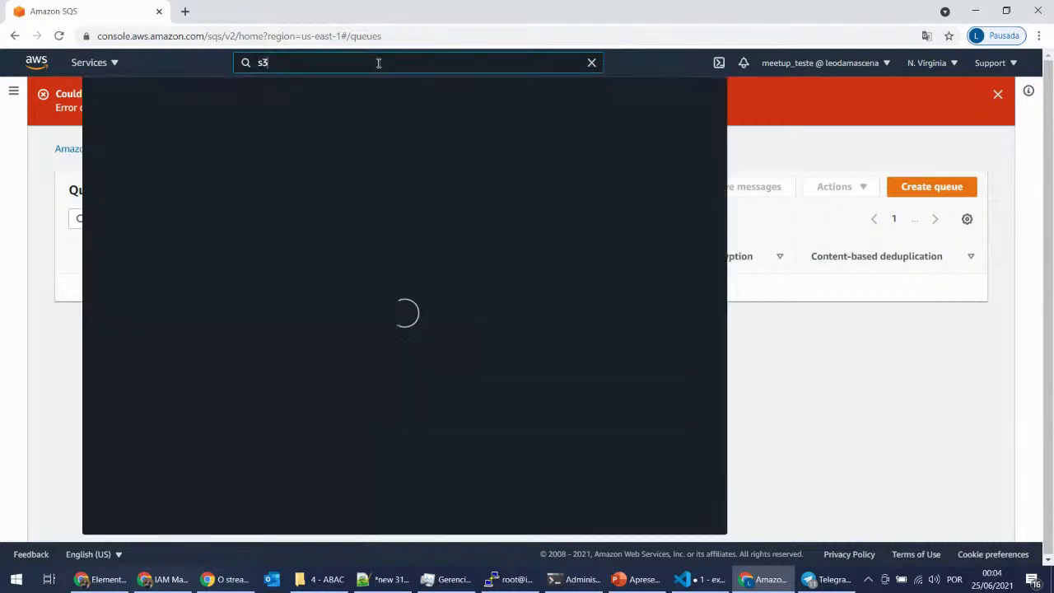
{"action": "key", "text": "Return"}
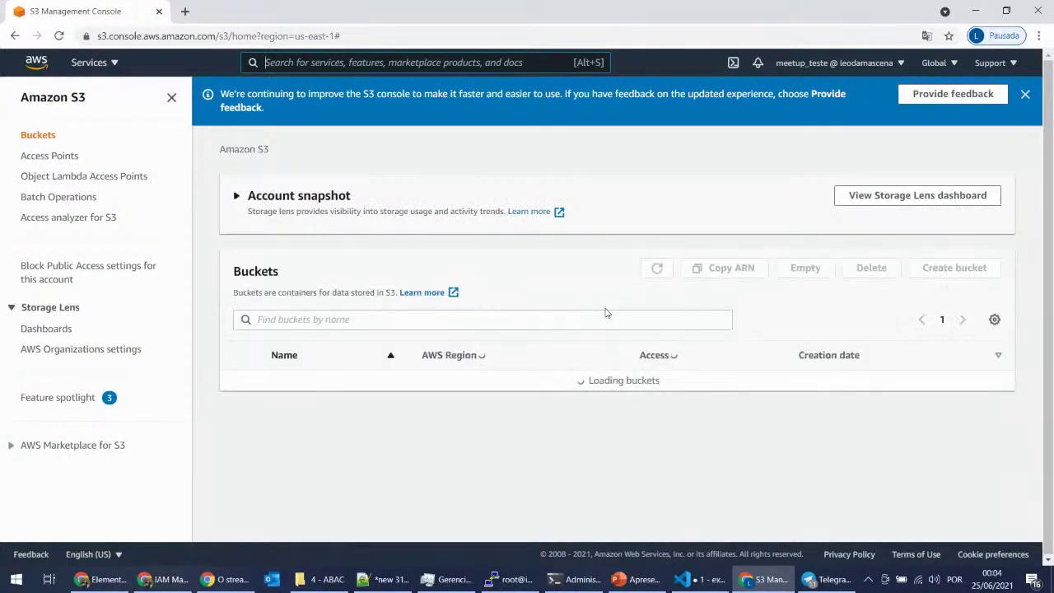
{"action": "scroll", "coordinate": [471, 352], "scroll_direction": "down", "scroll_amount": 2}
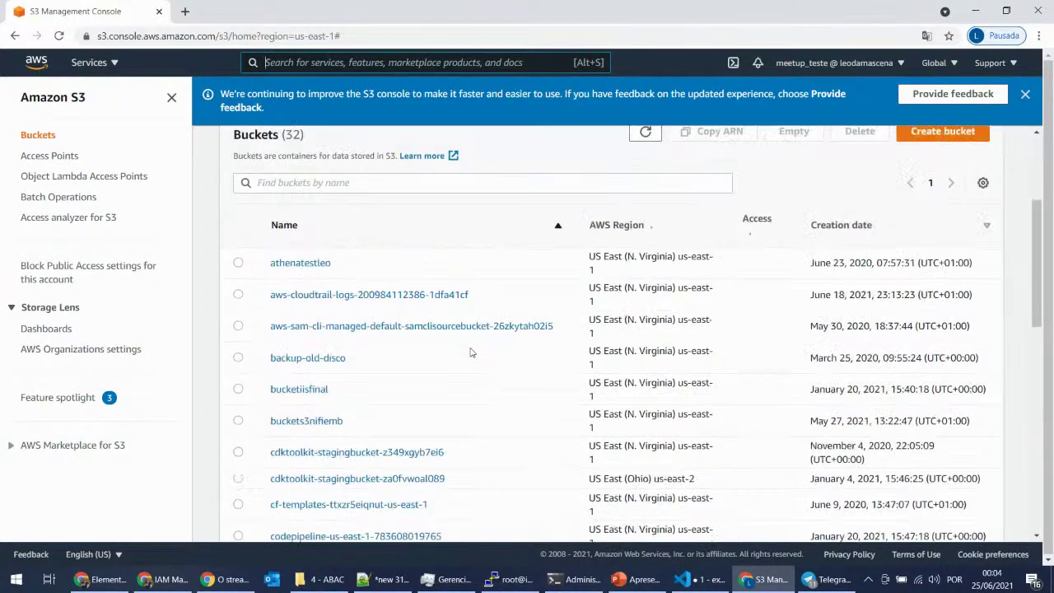
Step: Compare meetup_teste's IAM permissions with the policy evaluation slide, and bring up the PERMISSIONS BOUNDARY slide in PowerPoint
{"action": "key", "text": "alt+Tab"}
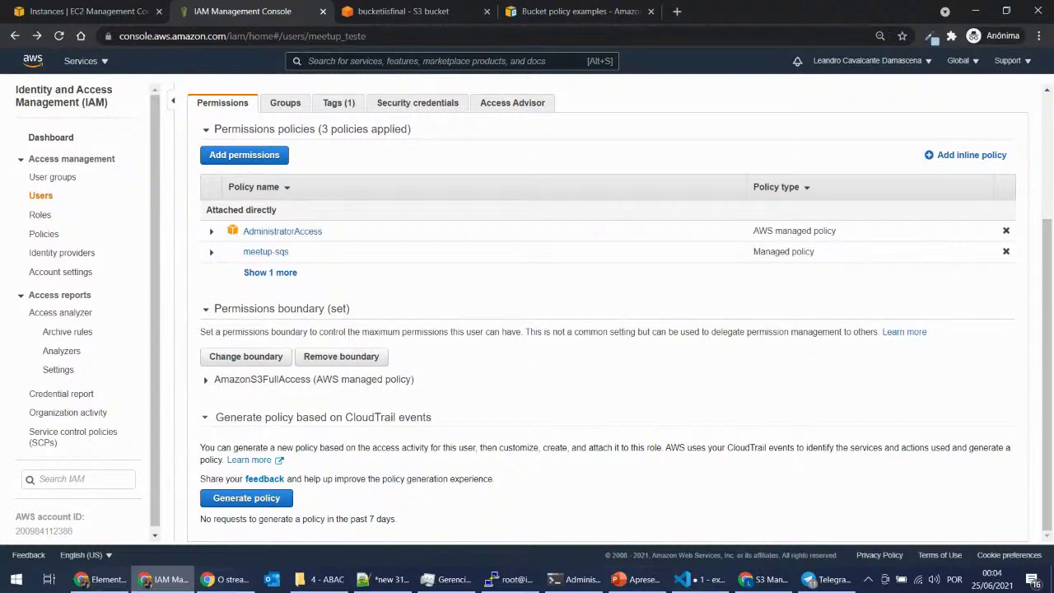
{"action": "key", "text": "alt+Tab"}
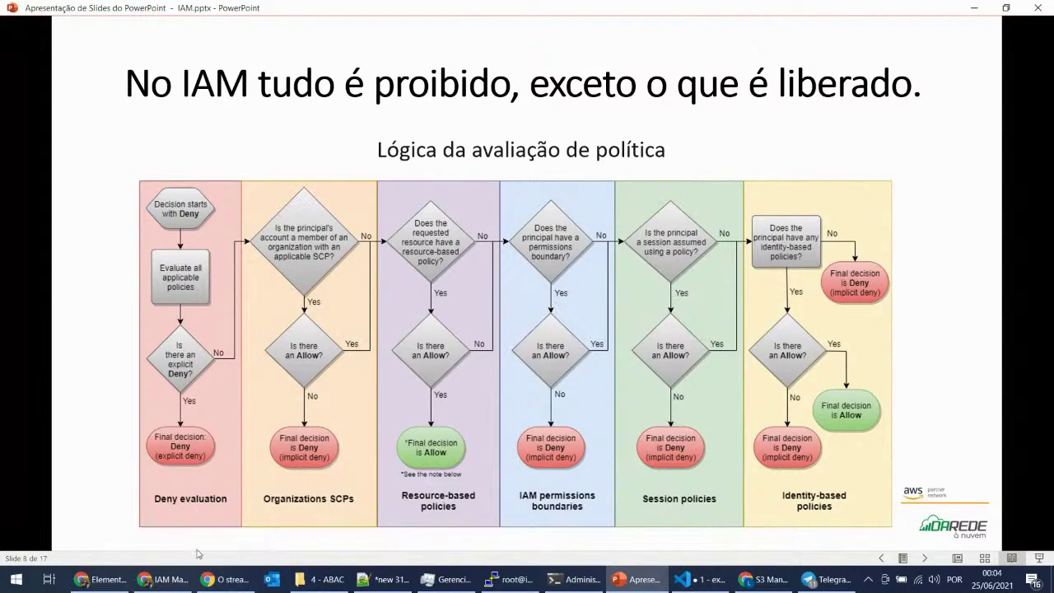
{"action": "left_click", "coordinate": [164, 578]}
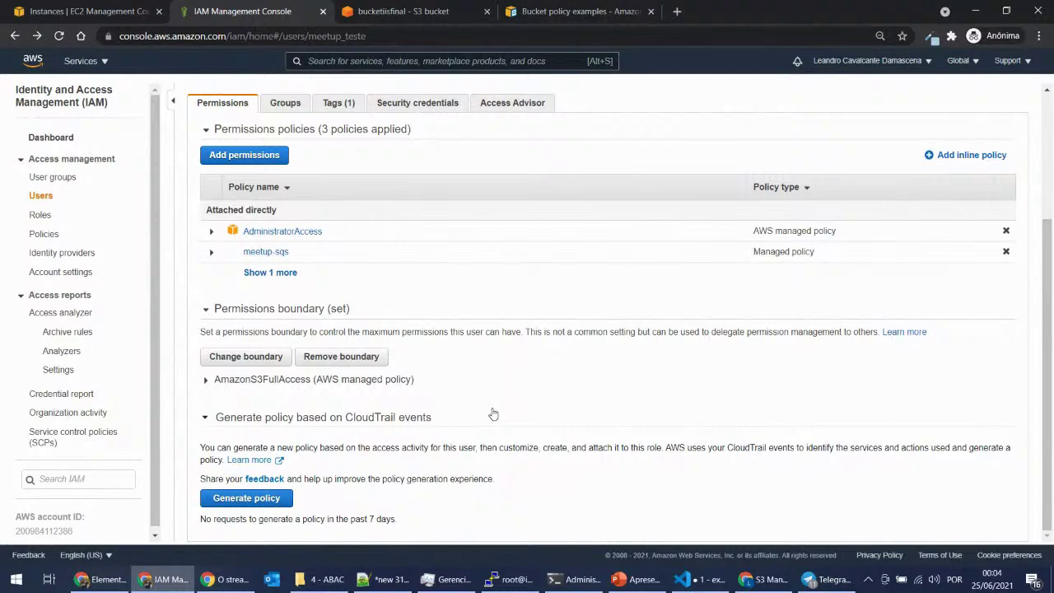
{"action": "left_click", "coordinate": [650, 580]}
{"action": "key", "text": "Right"}
{"action": "key", "text": "Right"}
{"action": "key", "text": "Right"}
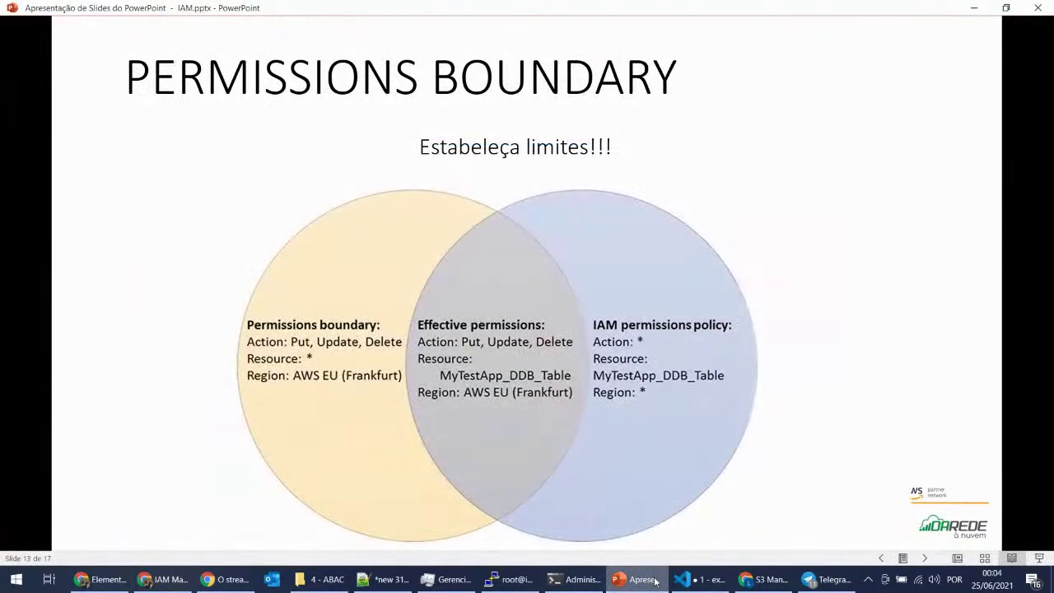
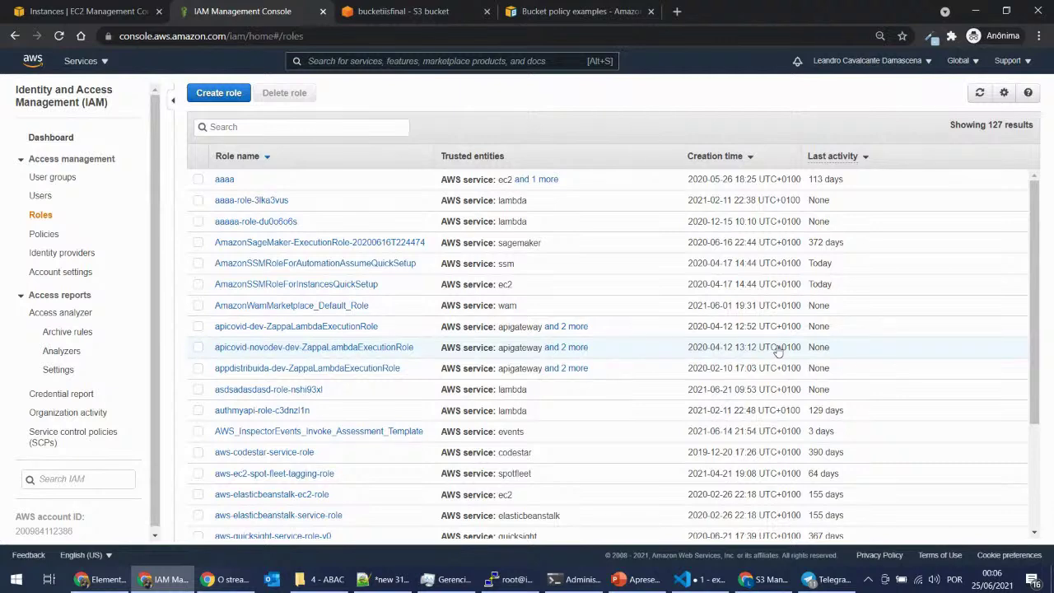
Step: Reload the administrator's EC2 instance list and view the security details of the Minha instance to see its IAM role
{"action": "left_click", "coordinate": [107, 11]}
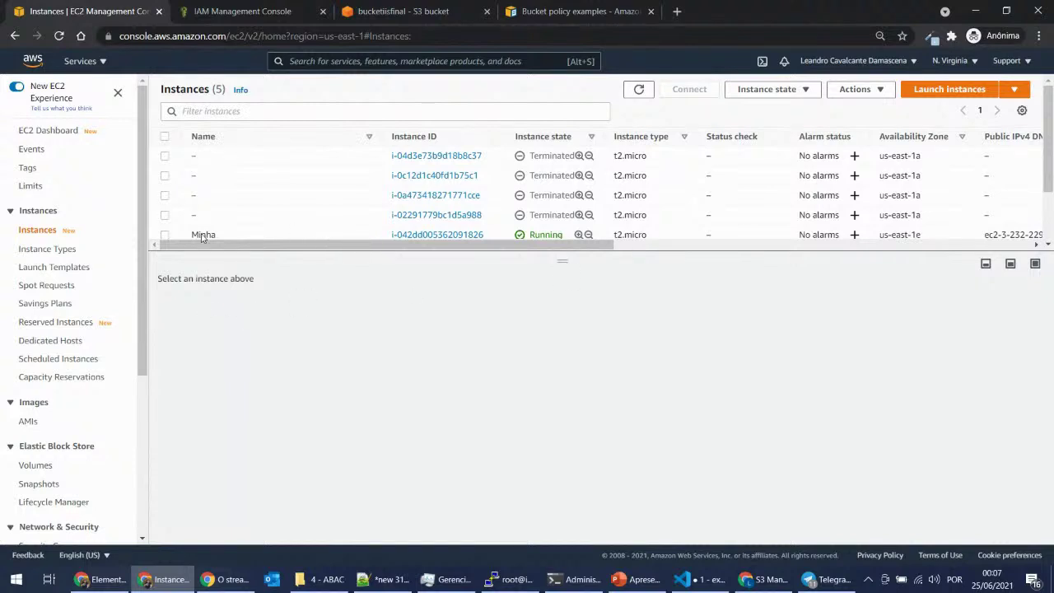
{"action": "left_click", "coordinate": [58, 35]}
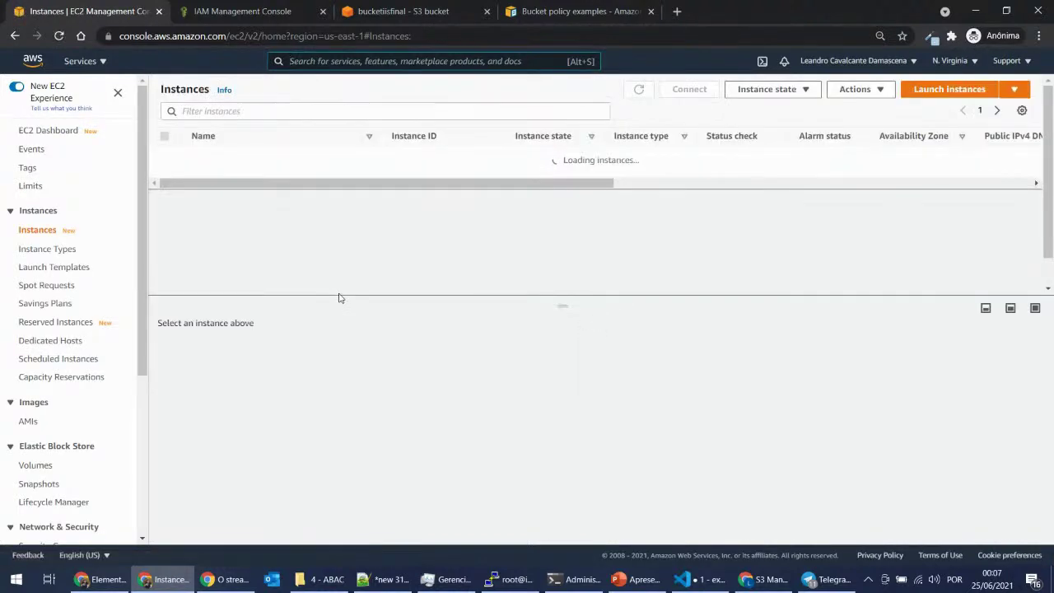
{"action": "left_click", "coordinate": [251, 237]}
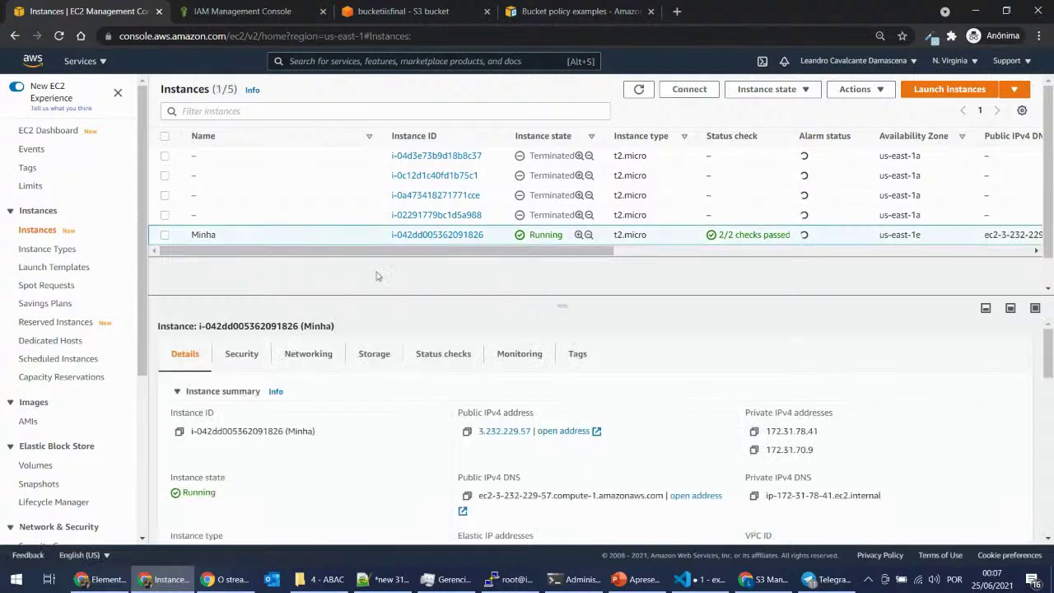
{"action": "left_click", "coordinate": [239, 355]}
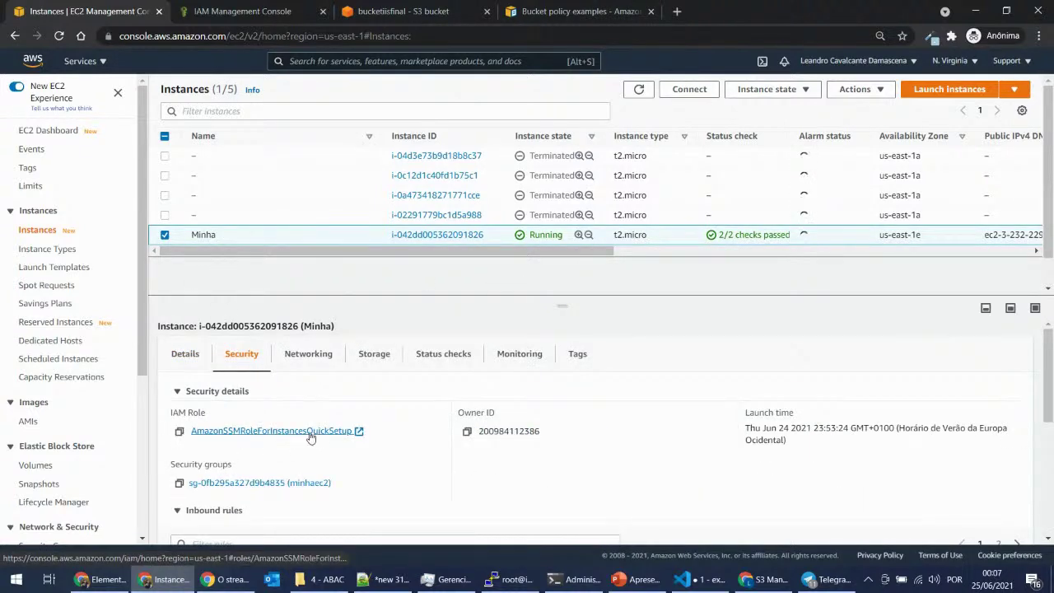
Step: Return to the IAM roles list, closing the Slack sign-in page in the other browser window
{"action": "left_click", "coordinate": [206, 11]}
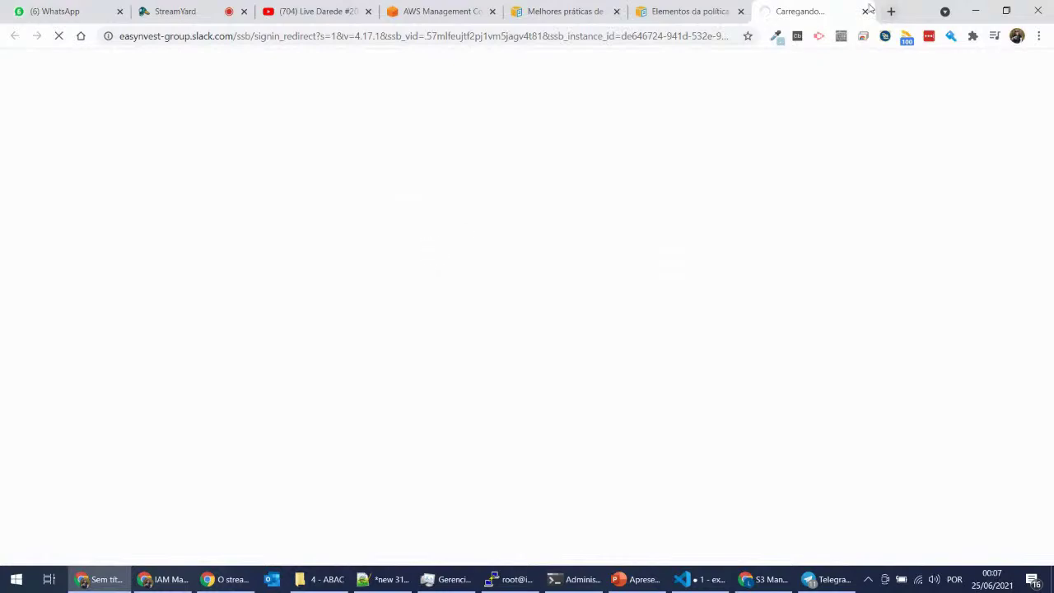
{"action": "left_click", "coordinate": [864, 12]}
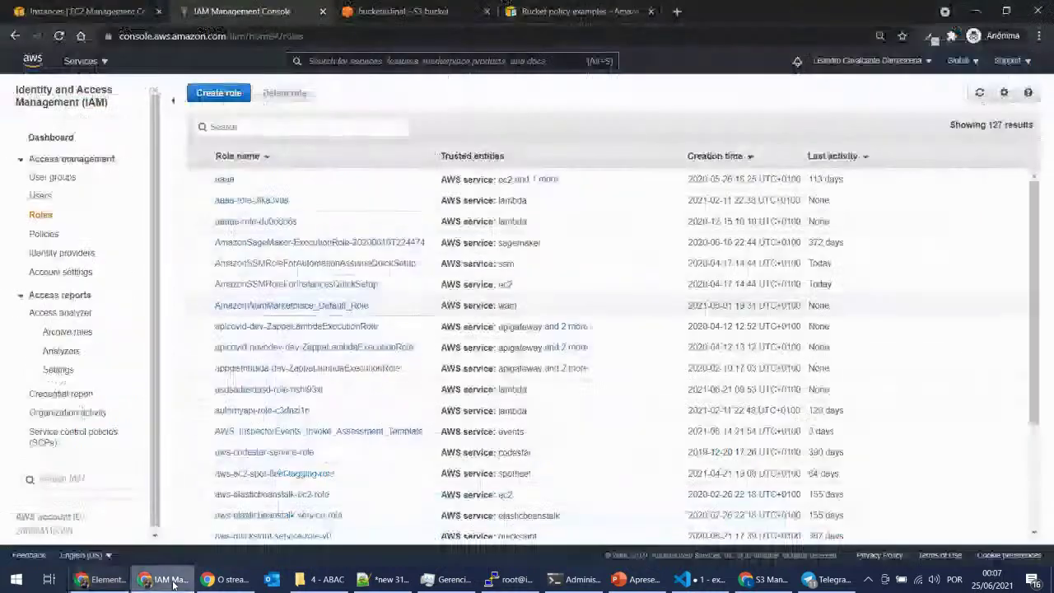
{"action": "left_click", "coordinate": [169, 578]}
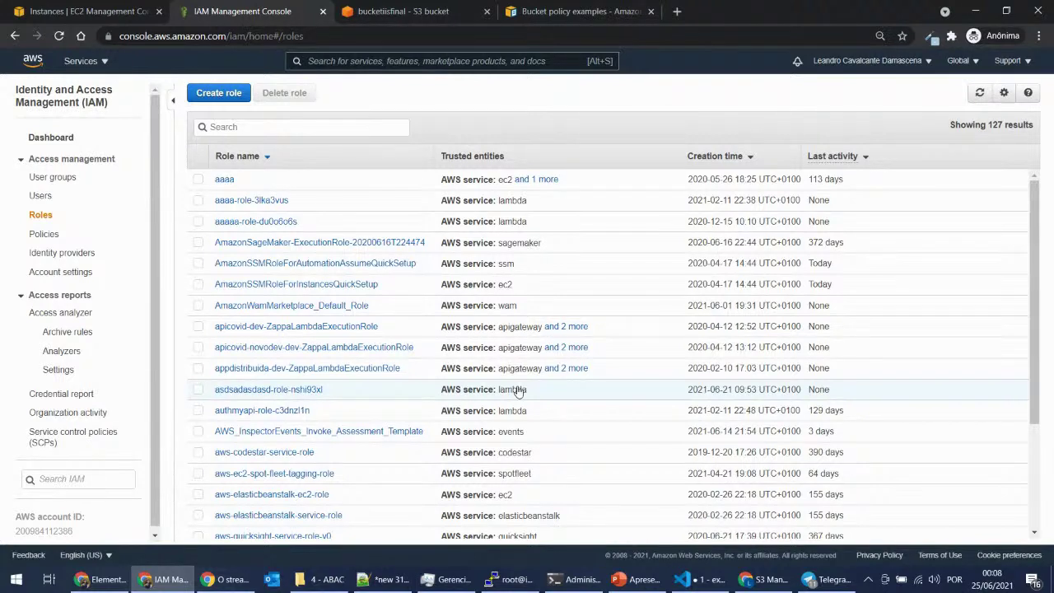
Step: Switch to the browser window with the Darede - HML account and reload its AWS Management Console home page
{"action": "left_click", "coordinate": [116, 583]}
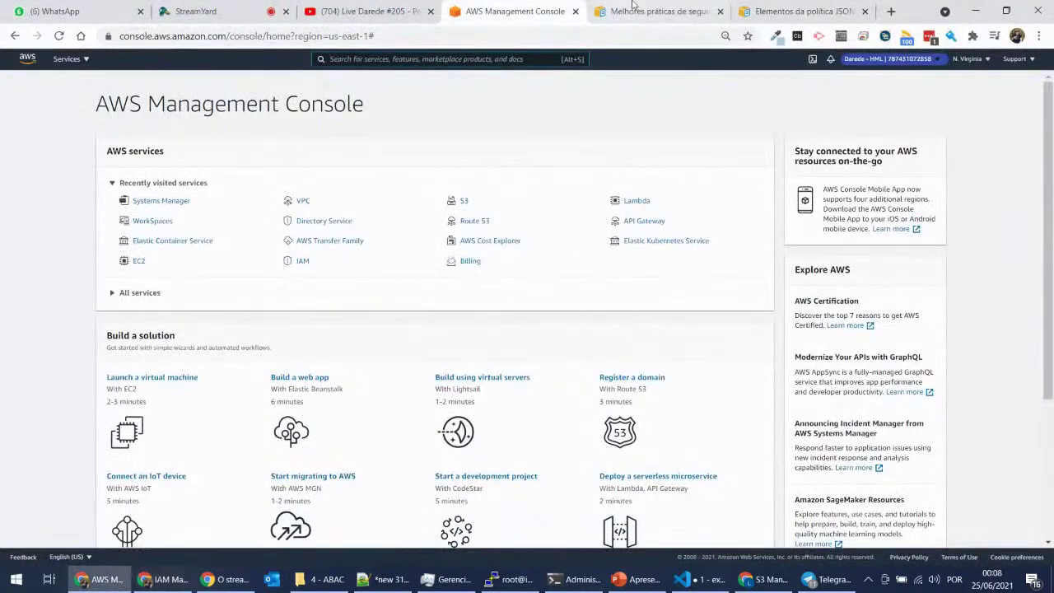
{"action": "left_click", "coordinate": [58, 36]}
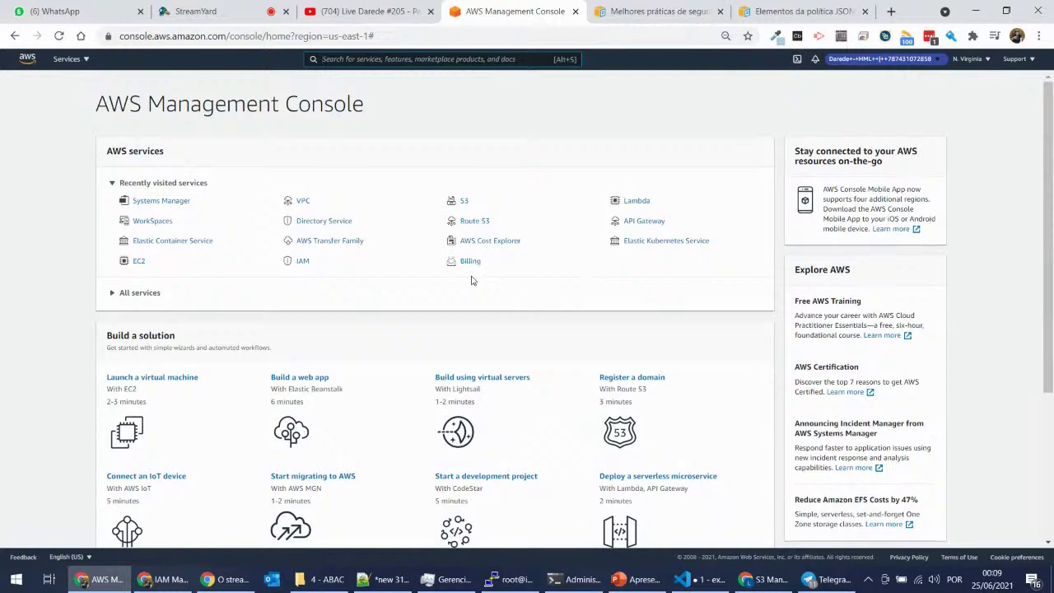
Step: Search the Darede - HML account's services for IAM and open the IAM console in a new browser tab
{"action": "left_click", "coordinate": [169, 579]}
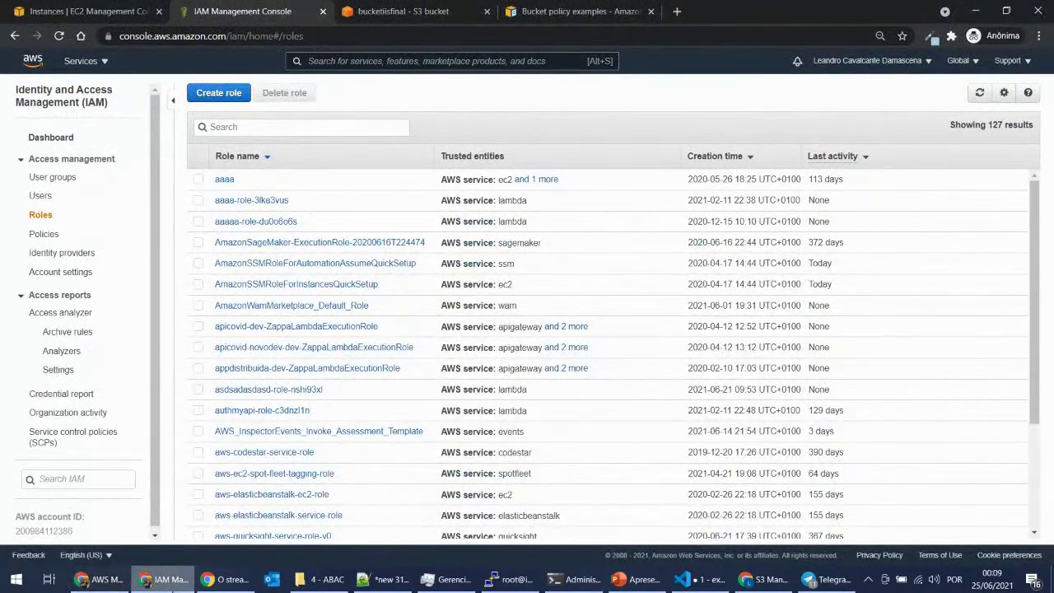
{"action": "left_click", "coordinate": [101, 578]}
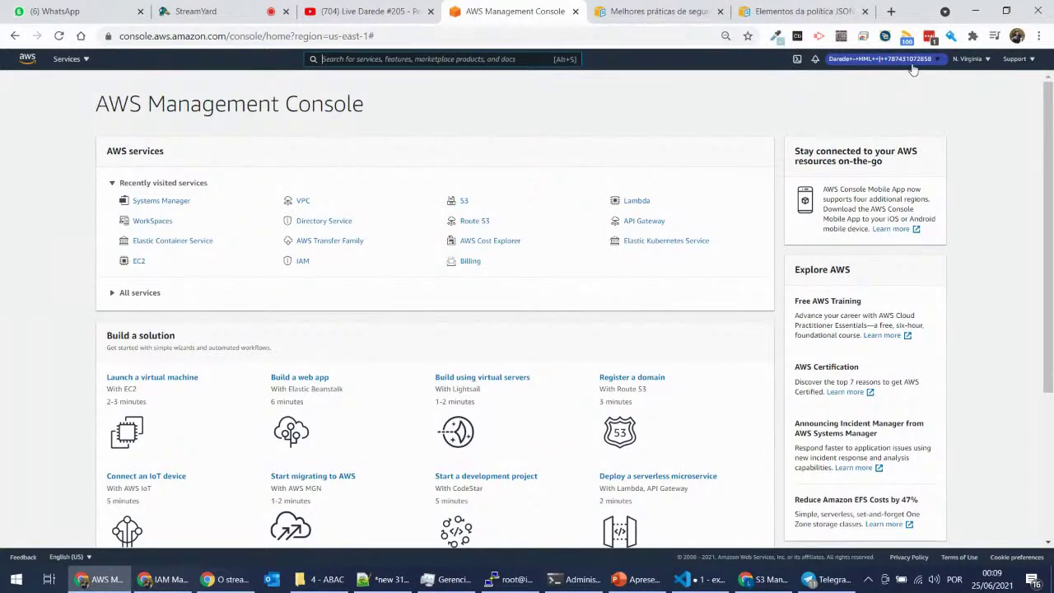
{"action": "left_click", "coordinate": [377, 61]}
{"action": "type", "text": "iam"}
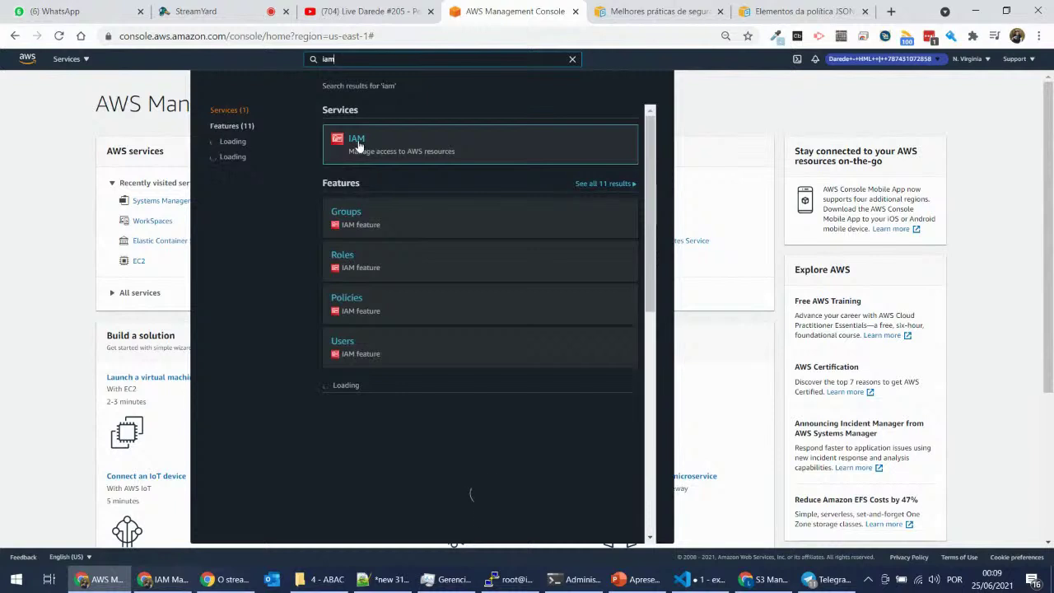
{"action": "left_click", "coordinate": [409, 151], "text": "ctrl"}
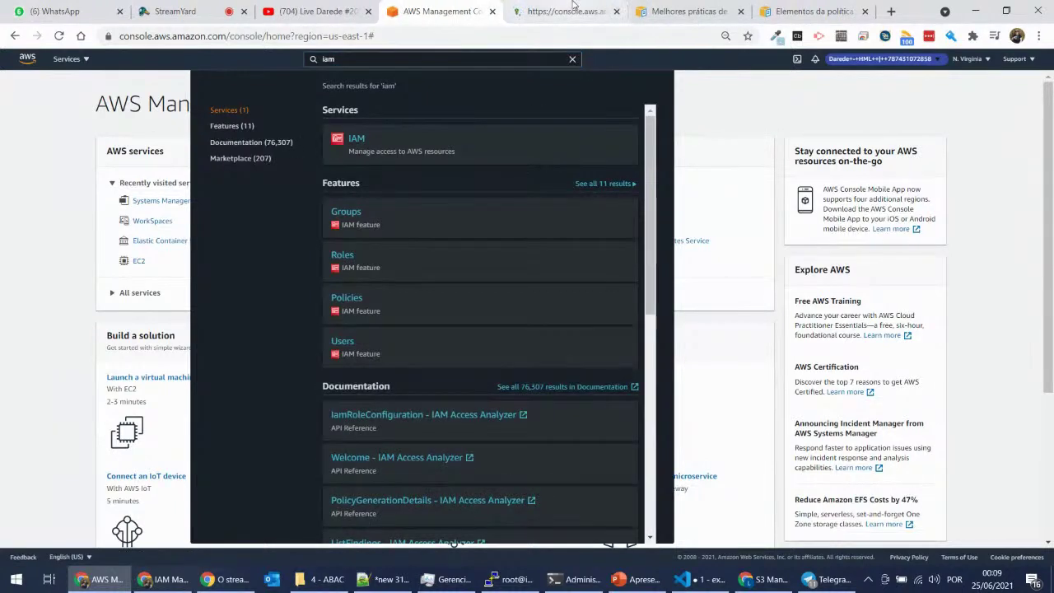
{"action": "left_click", "coordinate": [567, 11]}
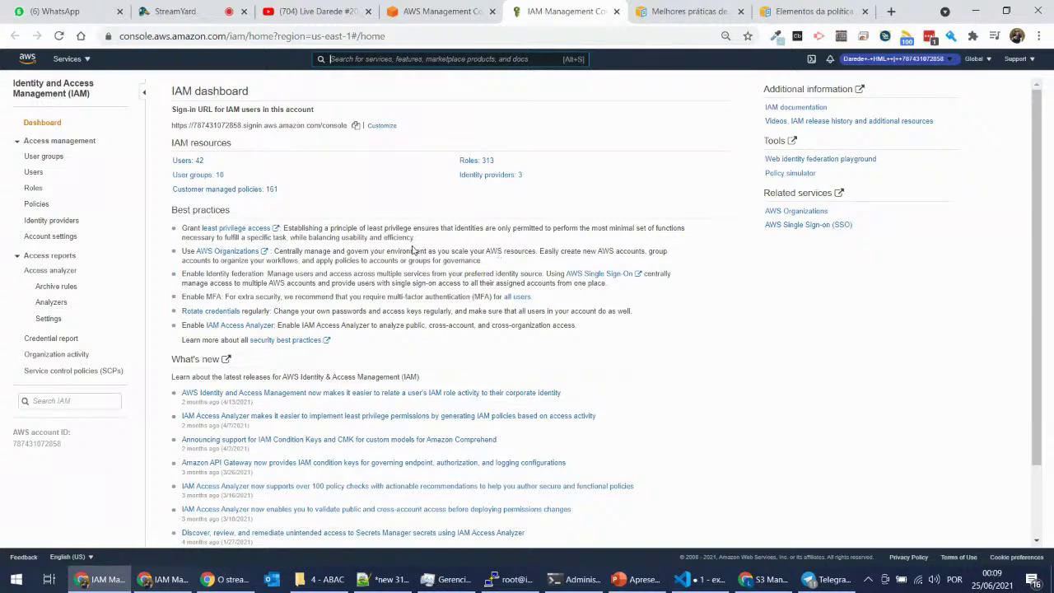
Step: Start creating an IAM role in the Darede - HML account, with another AWS account as its trusted entity
{"action": "left_click", "coordinate": [33, 188]}
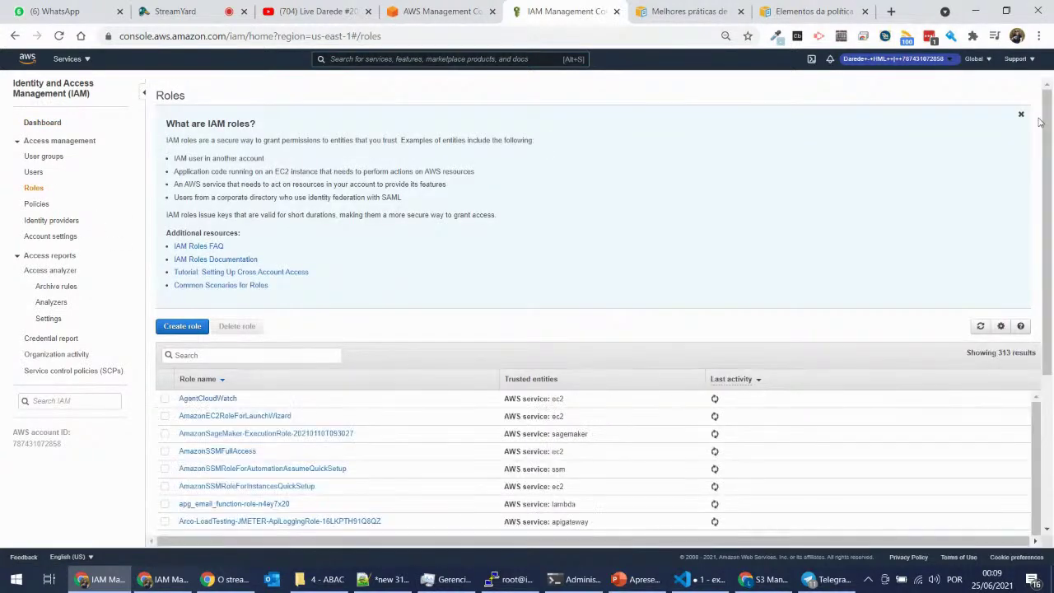
{"action": "left_click", "coordinate": [1022, 116]}
{"action": "left_click", "coordinate": [195, 92]}
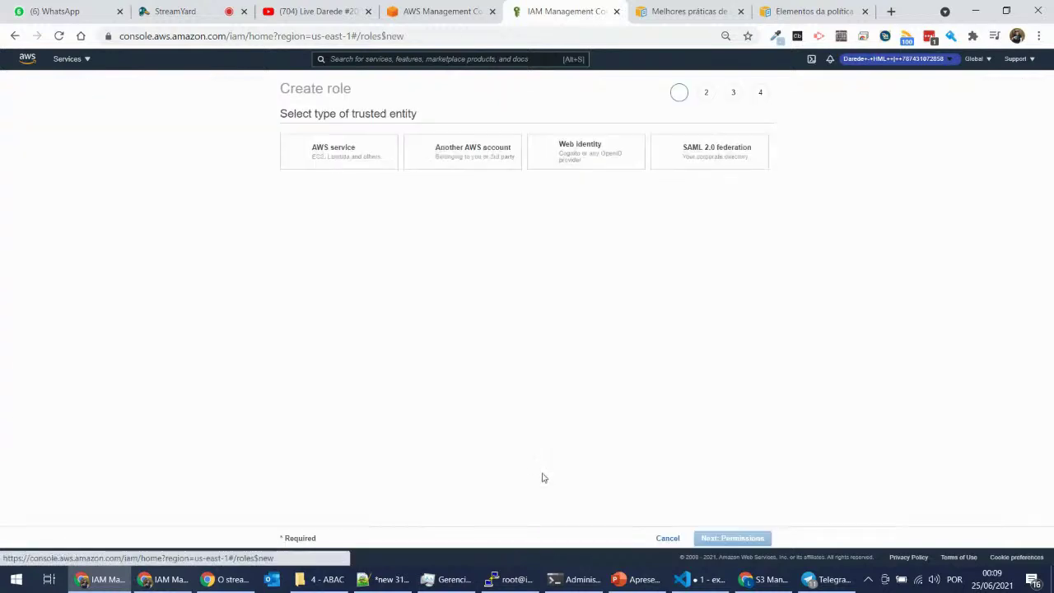
{"action": "left_click", "coordinate": [457, 163]}
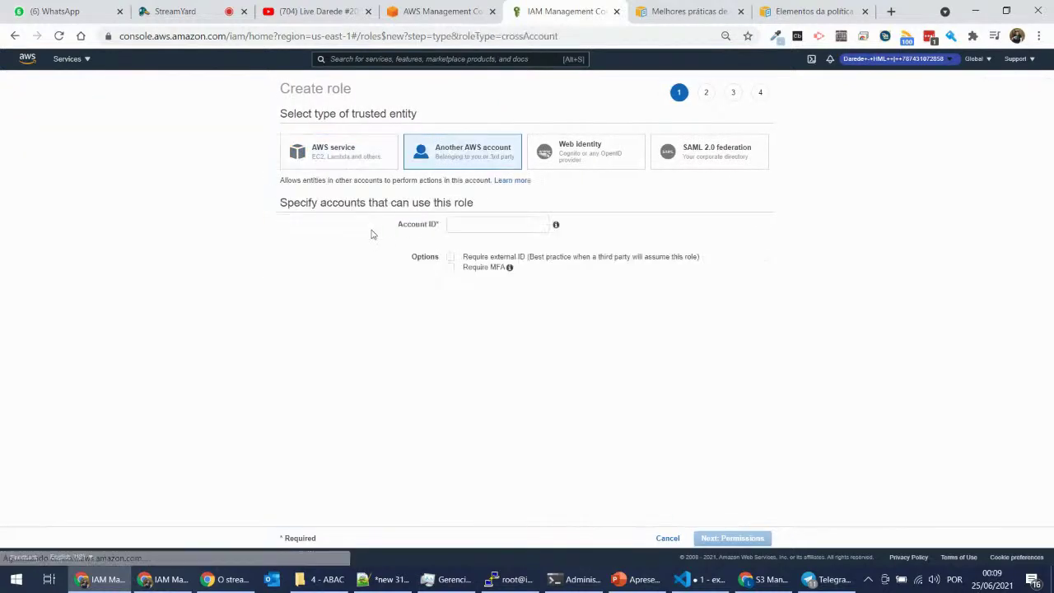
Step: Copy the AWS account ID from the other browser window into the new role's Account ID field
{"action": "left_click", "coordinate": [144, 581]}
{"action": "left_click", "coordinate": [868, 61]}
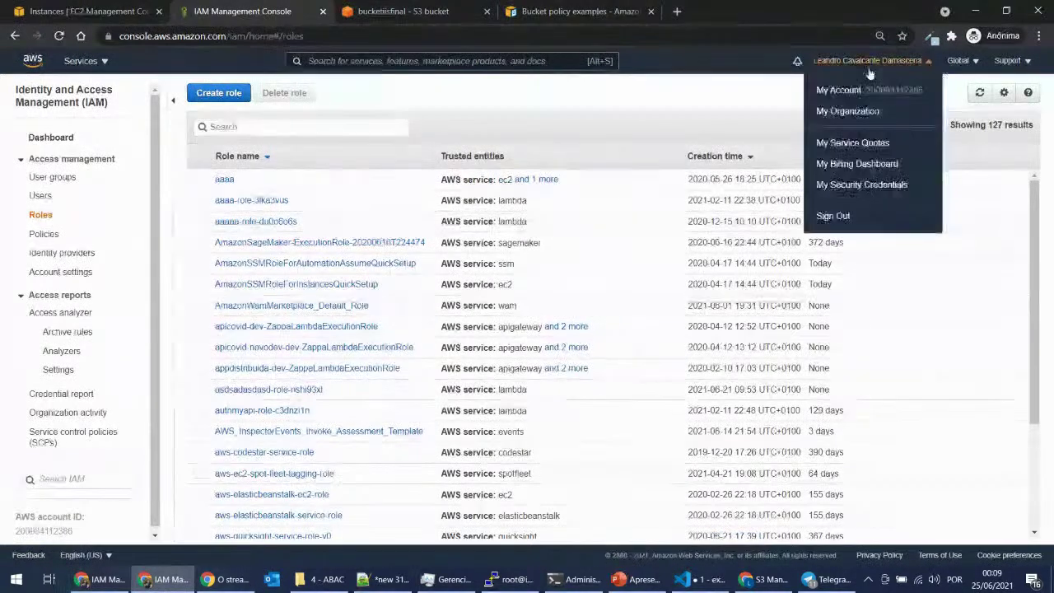
{"action": "triple_click", "coordinate": [889, 92]}
{"action": "left_click", "coordinate": [889, 92]}
{"action": "left_click_drag", "start_coordinate": [866, 90], "coordinate": [944, 95]}
{"action": "key", "text": "ctrl+c"}
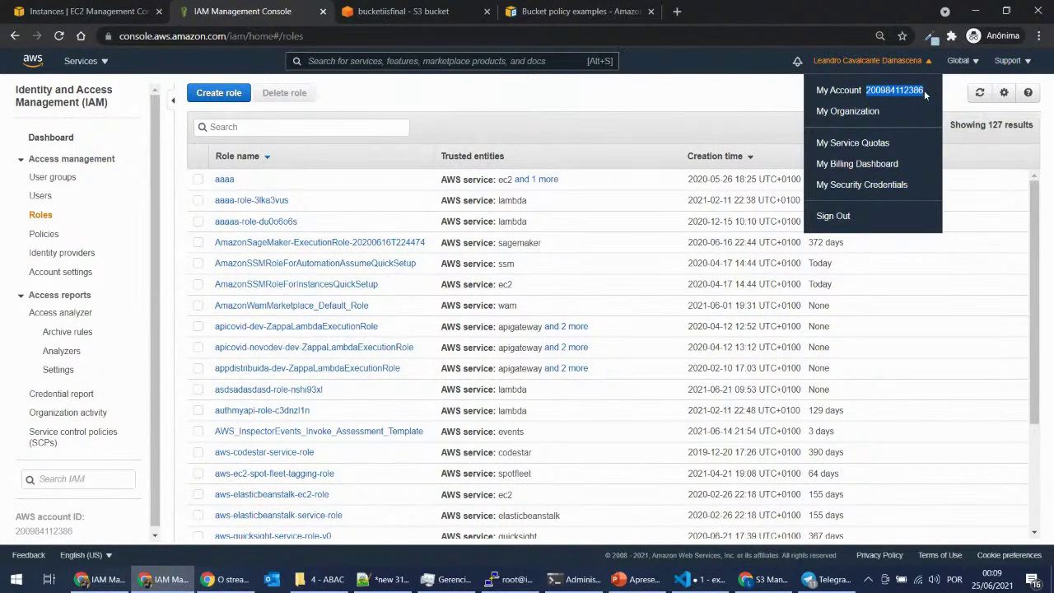
{"action": "key", "text": "alt+Tab"}
{"action": "left_click", "coordinate": [511, 224]}
{"action": "key", "text": "ctrl+v"}
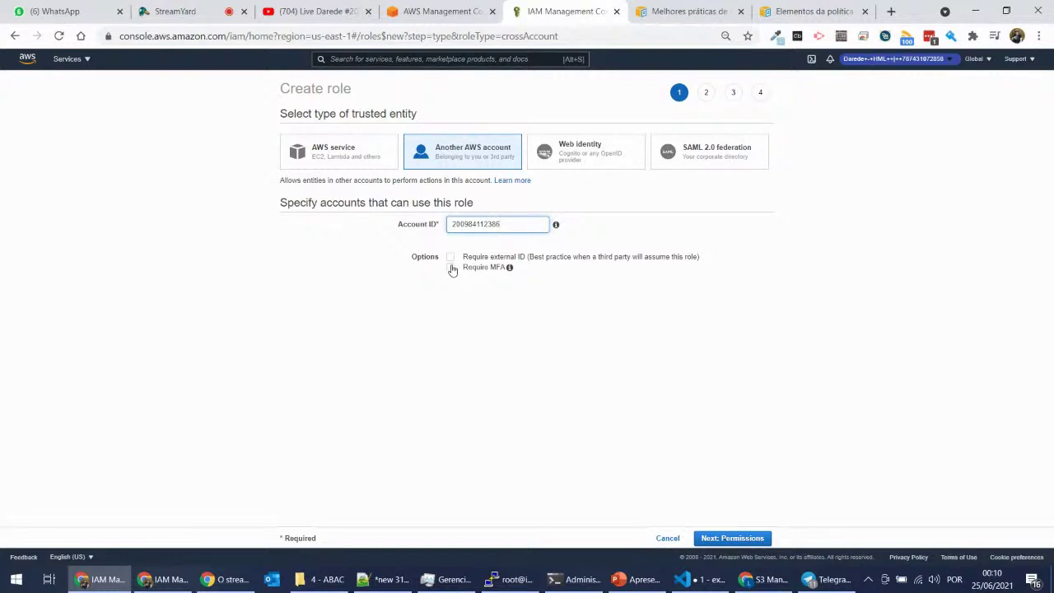
Step: Try requiring an external ID for the role, and recheck the trusted account's ID in the other browser window
{"action": "left_click", "coordinate": [543, 260]}
{"action": "left_click", "coordinate": [518, 357]}
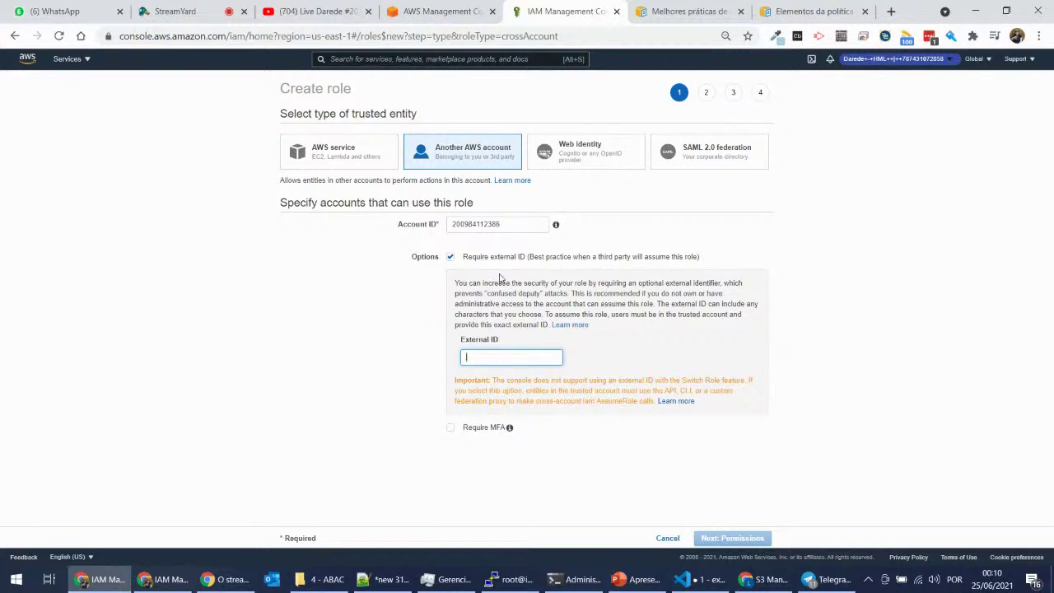
{"action": "left_click", "coordinate": [497, 230]}
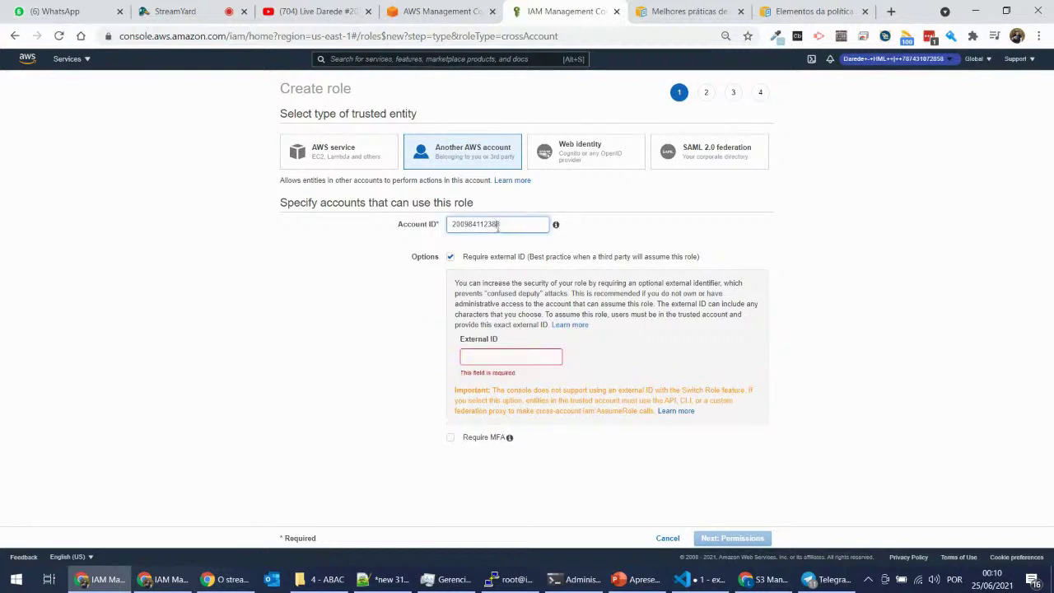
{"action": "double_click", "coordinate": [500, 233]}
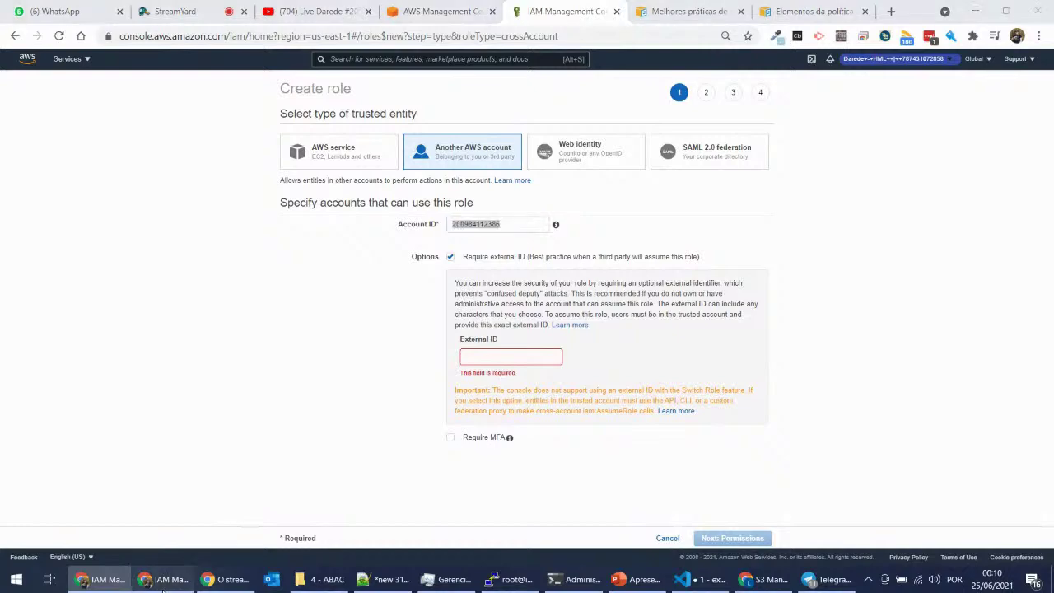
{"action": "left_click", "coordinate": [164, 579]}
{"action": "left_click", "coordinate": [867, 60]}
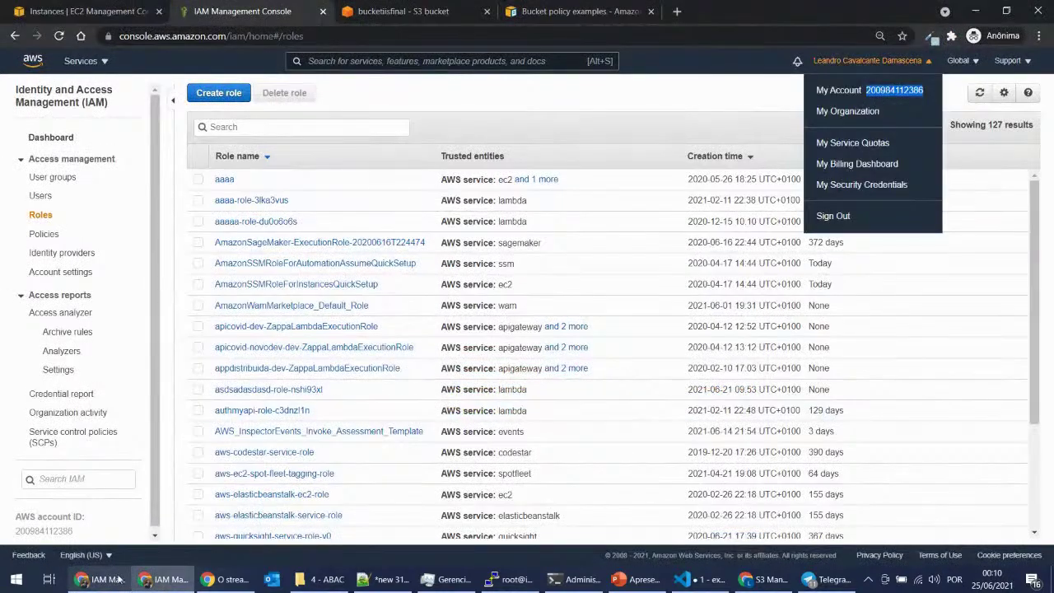
{"action": "key", "text": "alt+Tab"}
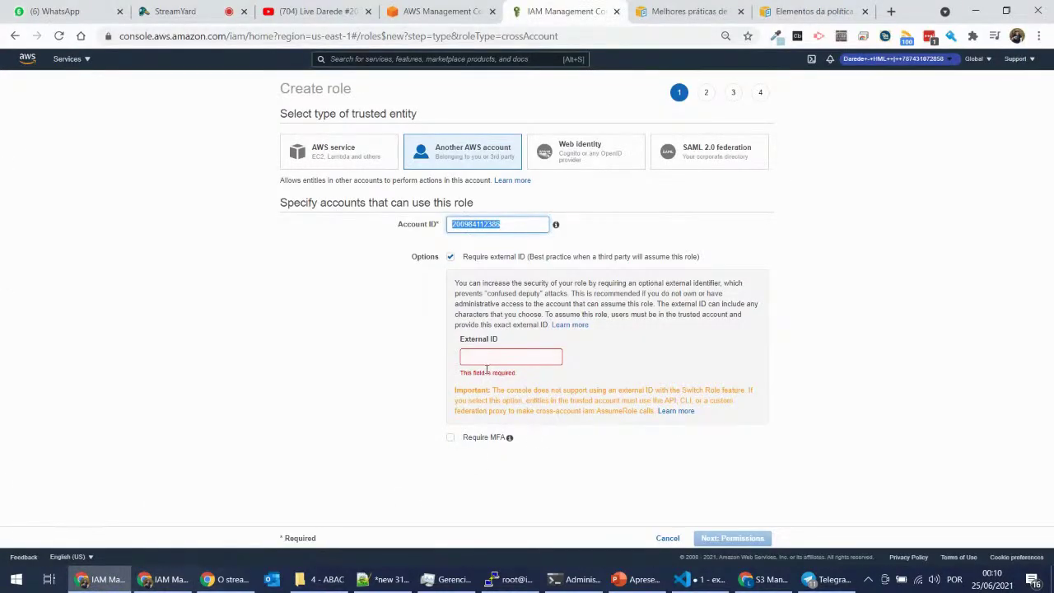
{"action": "left_click", "coordinate": [451, 259]}
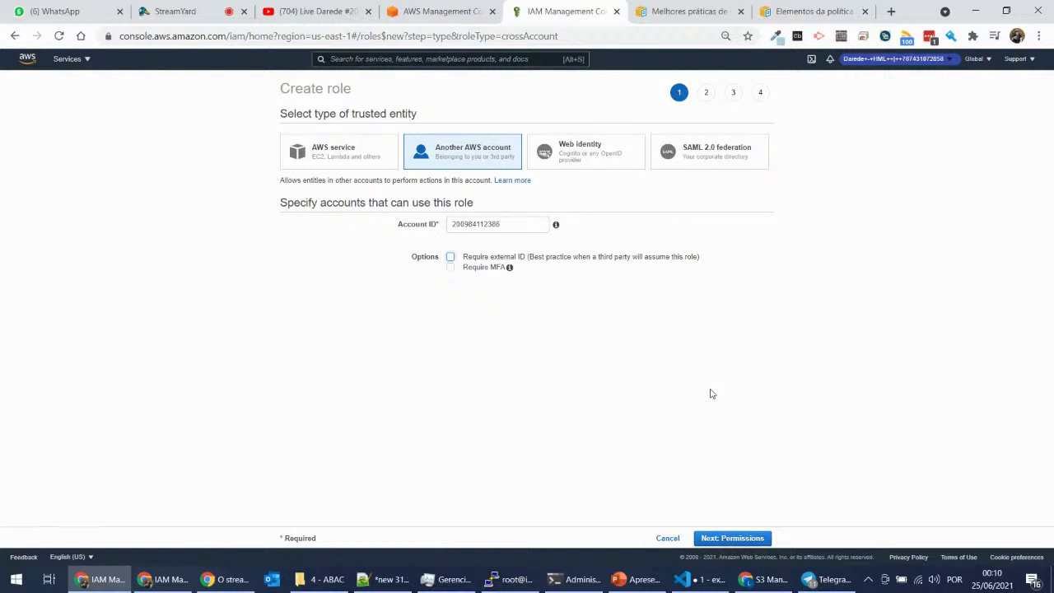
Step: Find the audit policies and attach SecurityAudit to the new role as its permissions policy
{"action": "left_click", "coordinate": [740, 539]}
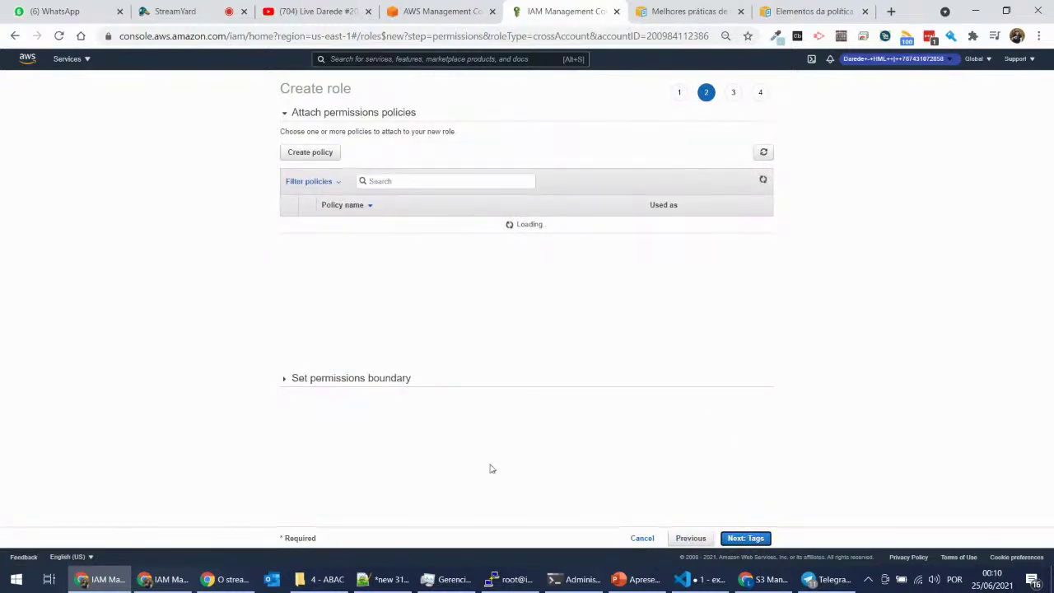
{"action": "left_click", "coordinate": [445, 178]}
{"action": "type", "text": "audit"}
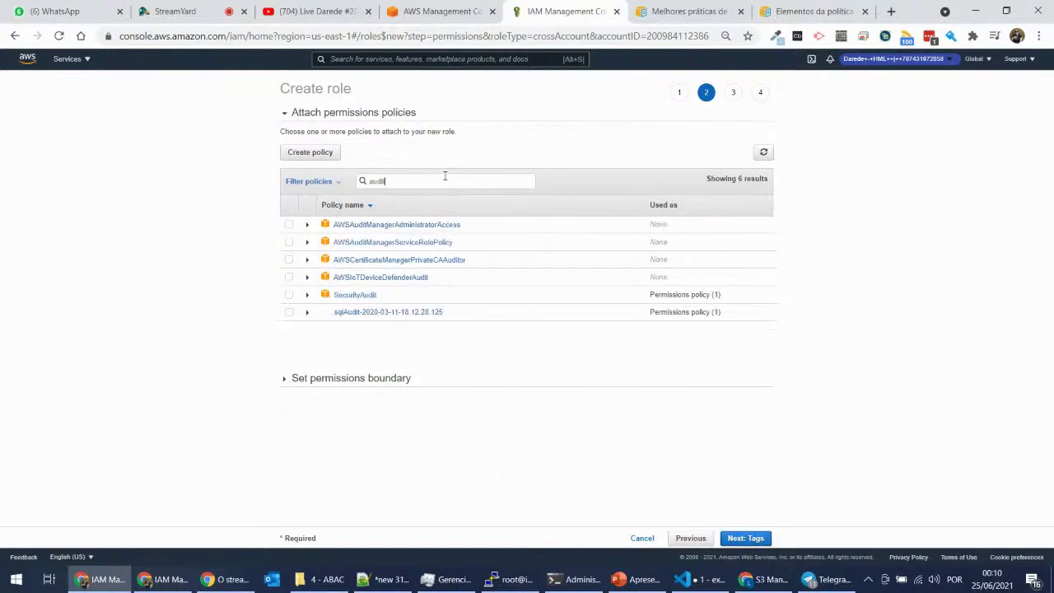
{"action": "left_click", "coordinate": [289, 294]}
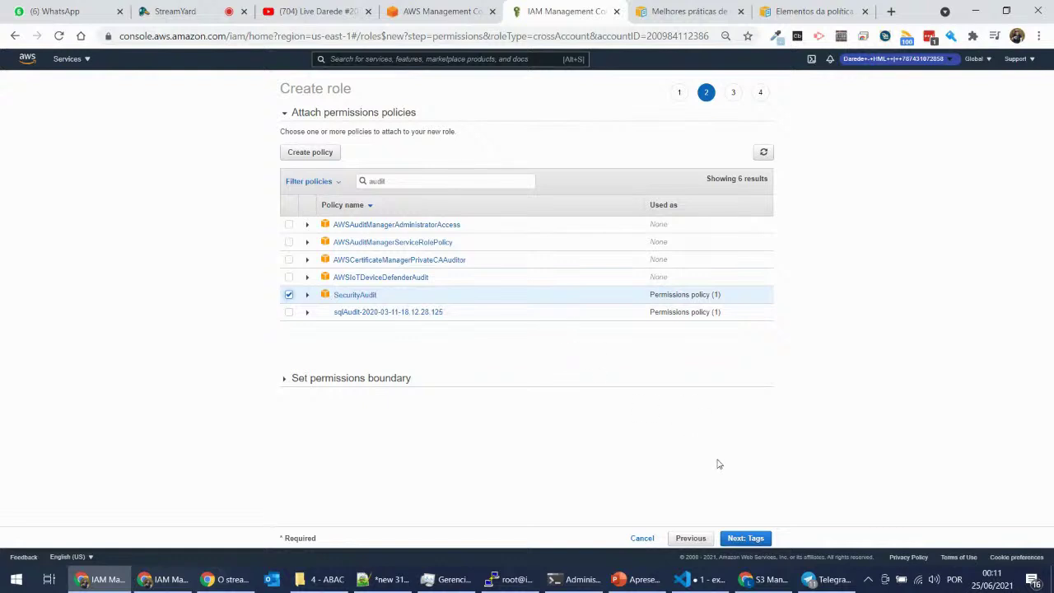
{"action": "left_click", "coordinate": [746, 537]}
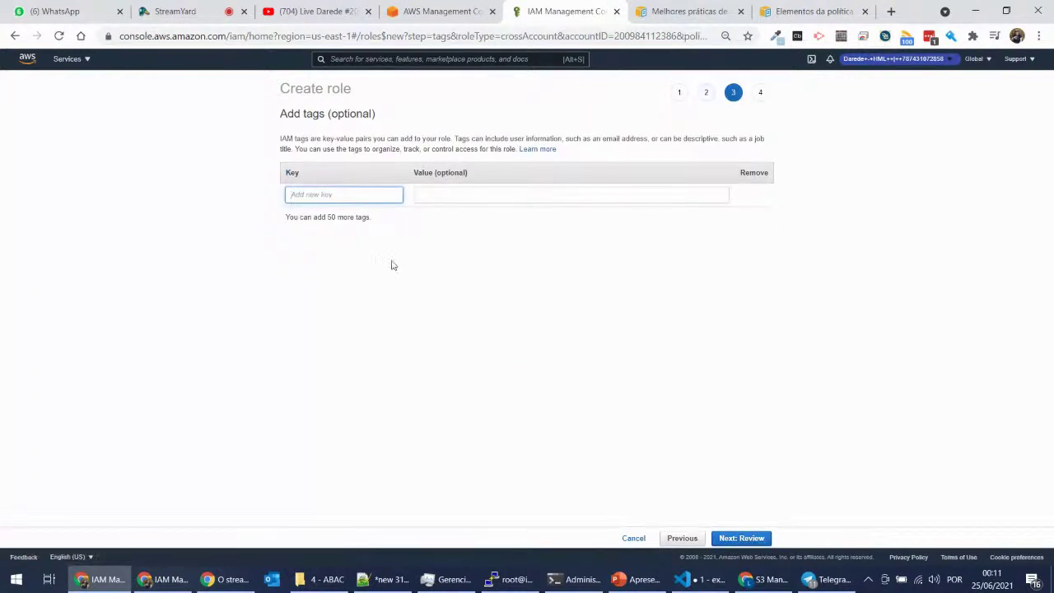
Step: Tag the role with the key Name and the value roleleandro, and proceed to the review
{"action": "type", "text": "Name"}
{"action": "key", "text": "Tab"}
{"action": "type", "text": "roleleandro"}
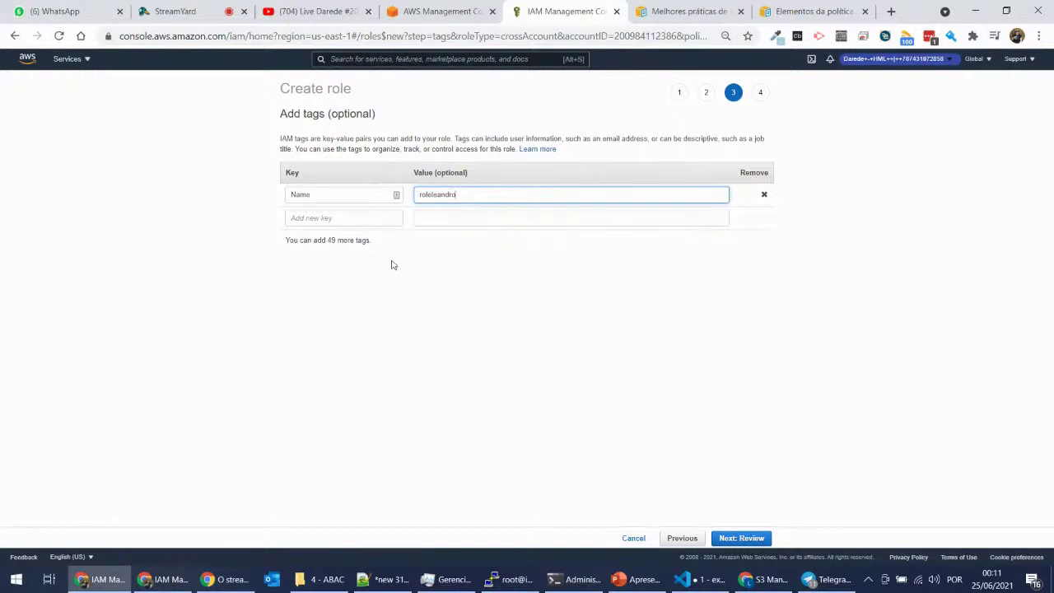
{"action": "left_click", "coordinate": [748, 538]}
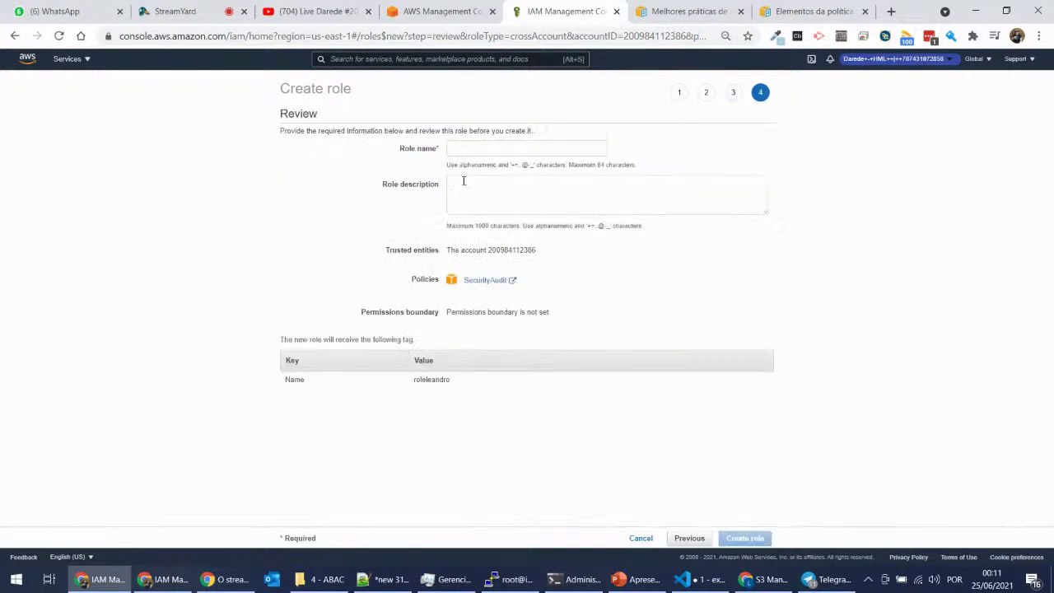
Step: Name the role roleleandro, copy that name, and create the role
{"action": "left_click", "coordinate": [468, 151]}
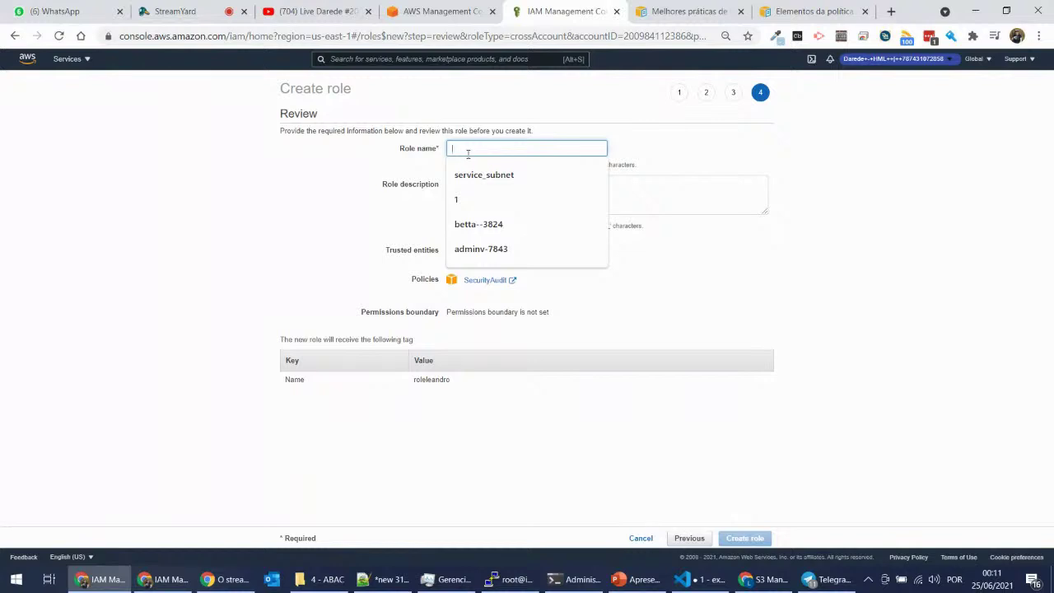
{"action": "type", "text": "roleleandro"}
{"action": "key", "text": "ctrl+a"}
{"action": "key", "text": "ctrl+c"}
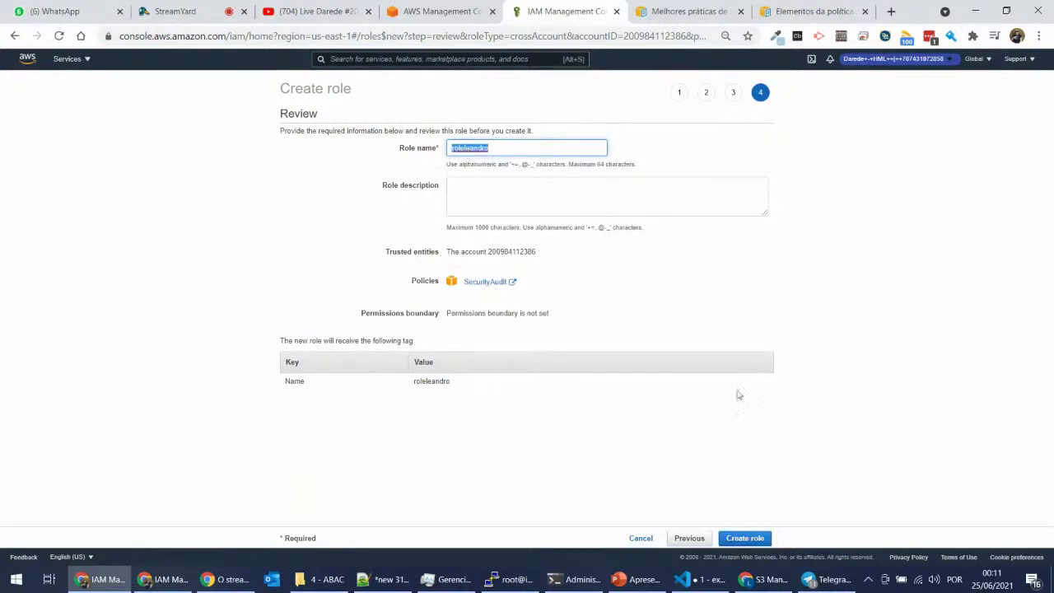
{"action": "left_click", "coordinate": [744, 538]}
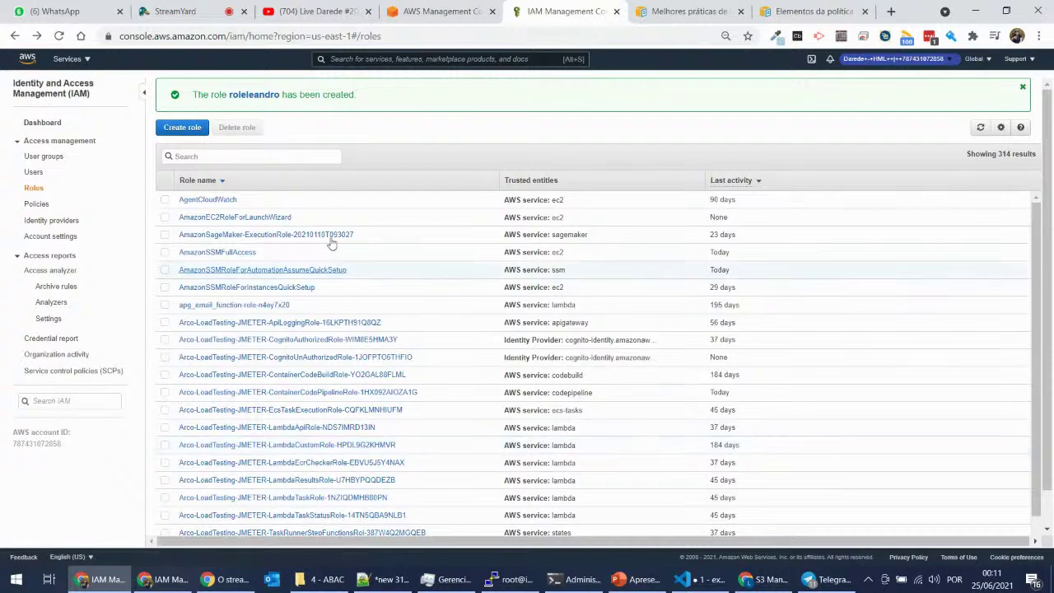
Step: Search the roles list for roleleandro and open that role's summary
{"action": "left_click", "coordinate": [290, 154]}
{"action": "key", "text": "ctrl+v"}
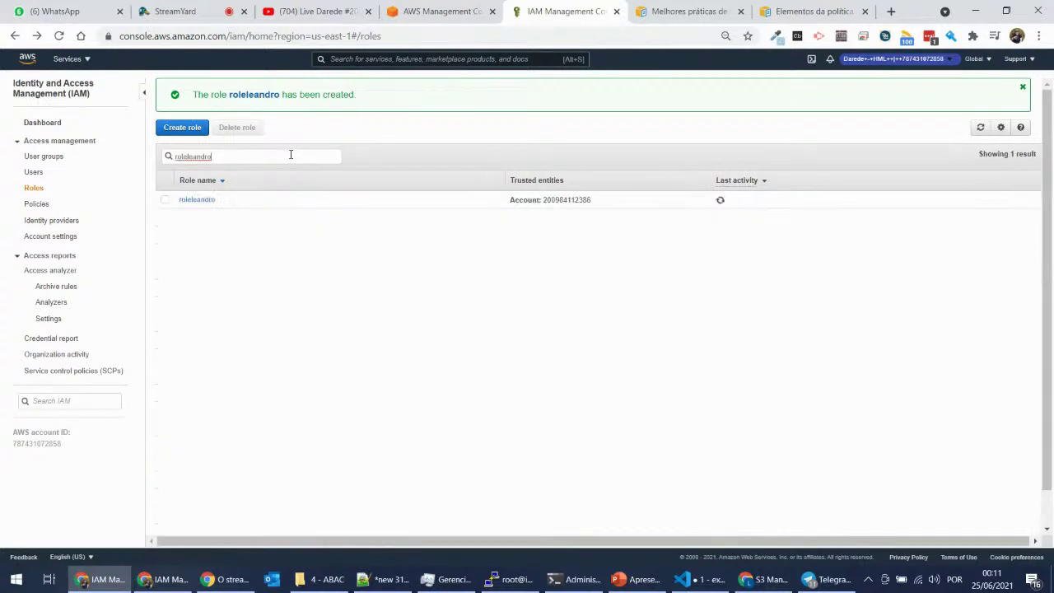
{"action": "left_click", "coordinate": [193, 201]}
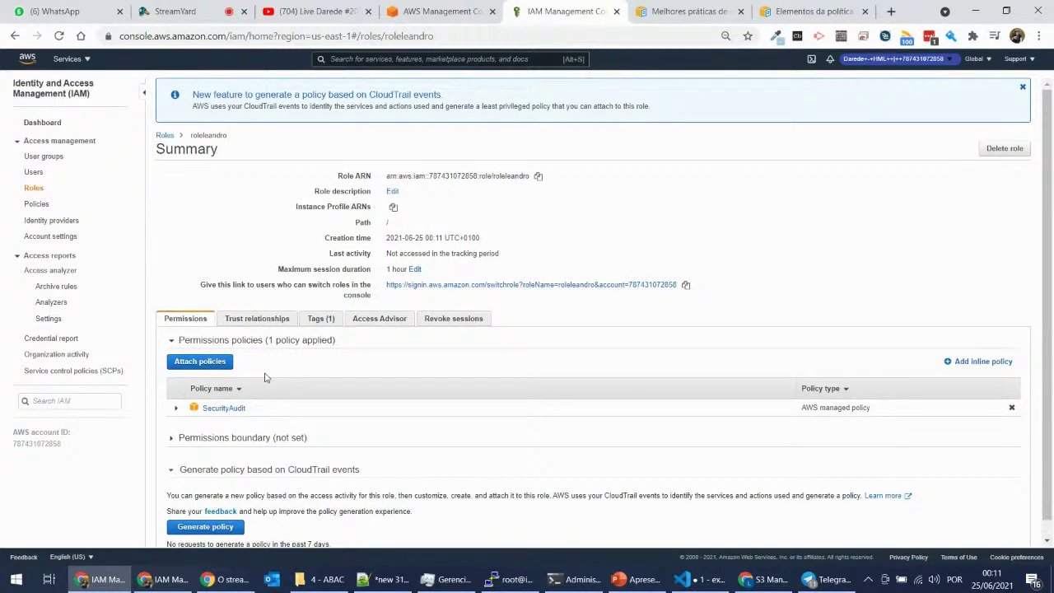
Step: Examine the actions allowed in the JSON of the role's SecurityAudit policy
{"action": "left_click", "coordinate": [175, 407]}
{"action": "scroll", "coordinate": [406, 341], "scroll_direction": "down", "scroll_amount": 1}
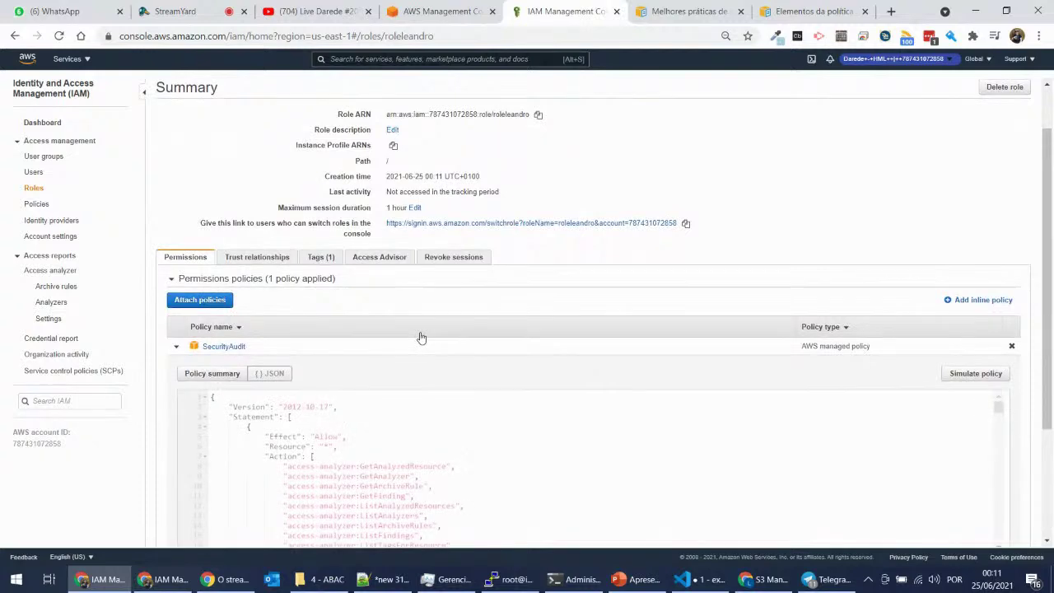
{"action": "scroll", "coordinate": [416, 336], "scroll_direction": "down", "scroll_amount": 2}
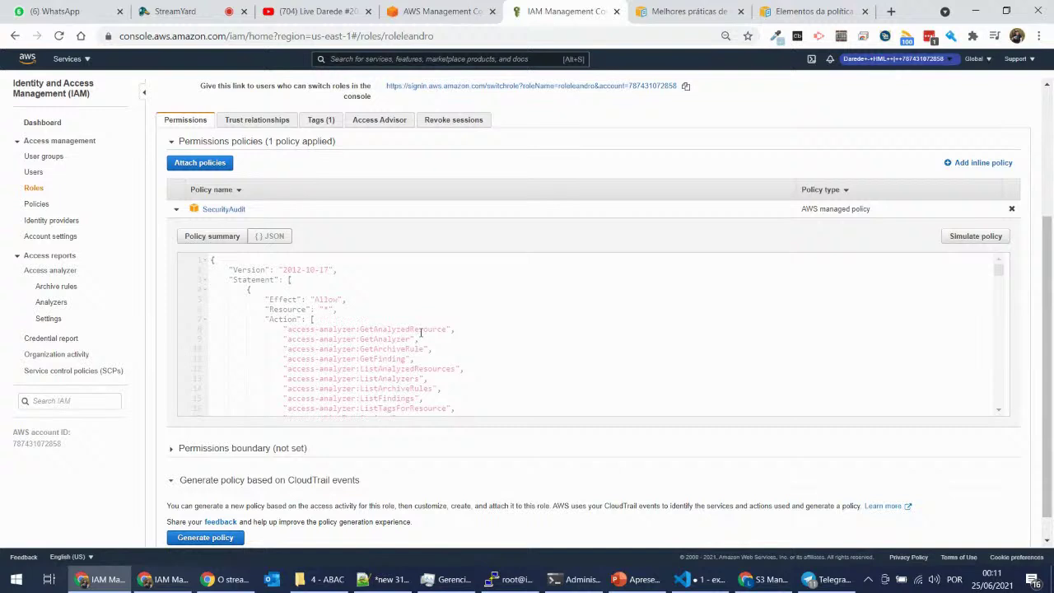
{"action": "scroll", "coordinate": [421, 331], "scroll_direction": "down", "scroll_amount": 2}
{"action": "scroll", "coordinate": [403, 345], "scroll_direction": "up", "scroll_amount": 2}
{"action": "scroll", "coordinate": [356, 307], "scroll_direction": "down", "scroll_amount": 10}
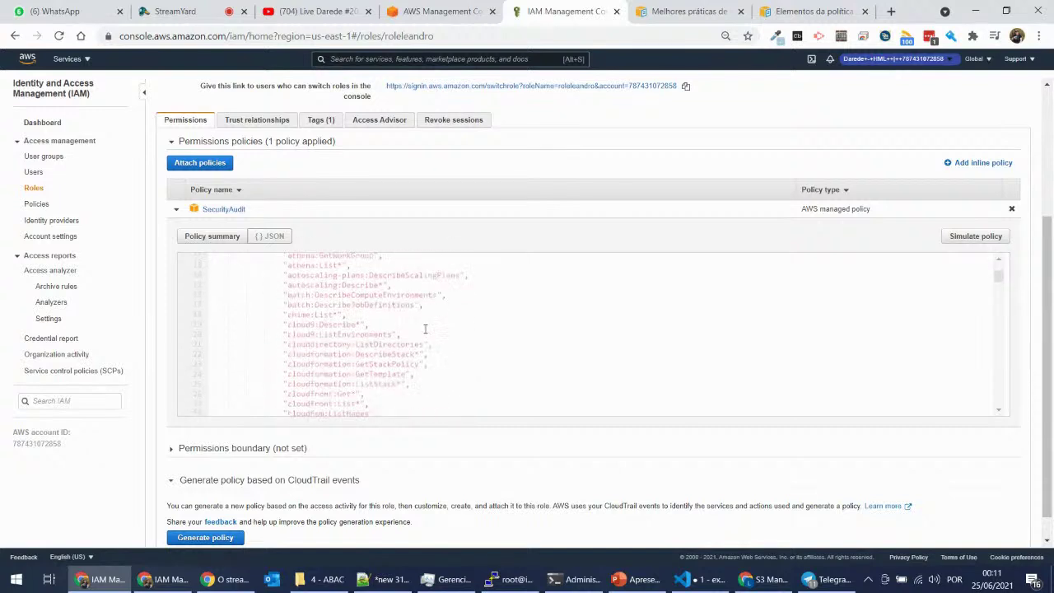
{"action": "scroll", "coordinate": [375, 338], "scroll_direction": "down", "scroll_amount": 5}
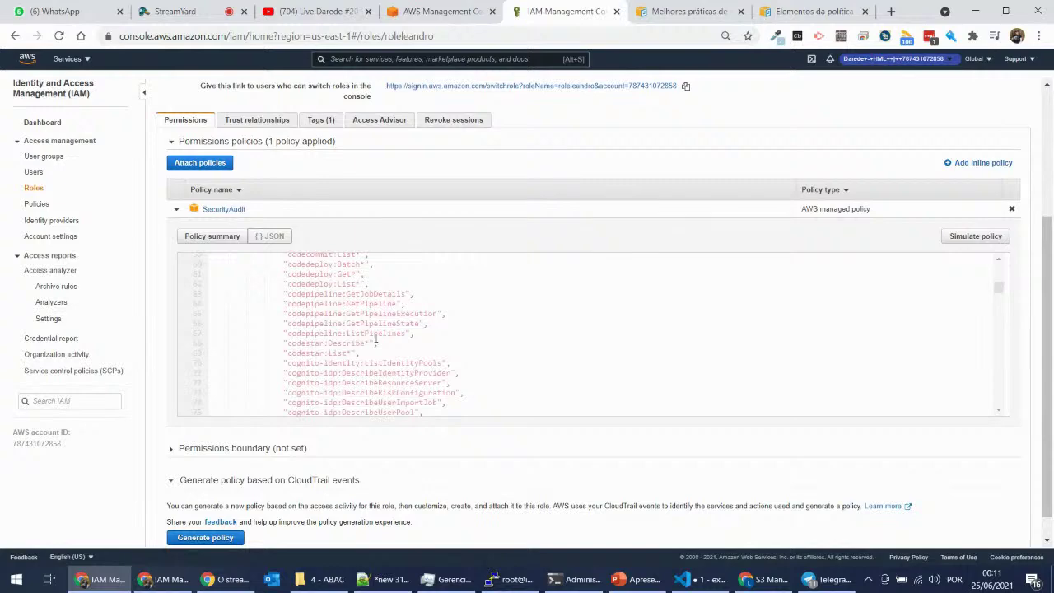
{"action": "scroll", "coordinate": [375, 338], "scroll_direction": "up", "scroll_amount": 2}
{"action": "scroll", "coordinate": [499, 233], "scroll_direction": "up", "scroll_amount": 3}
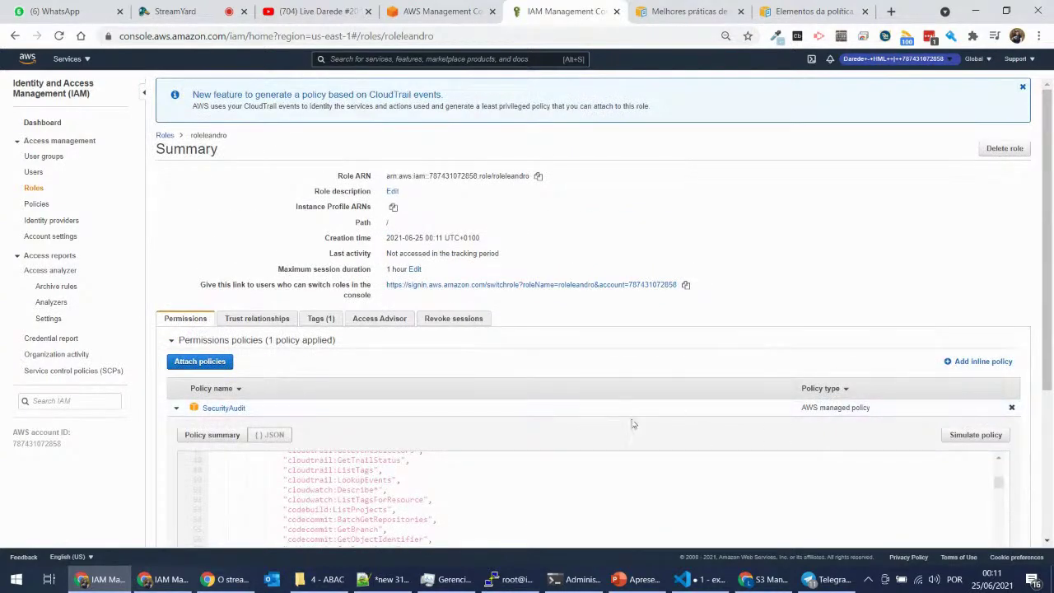
Step: Open the role's trust policy document for editing and highlight the account number in its principal
{"action": "left_click", "coordinate": [270, 324]}
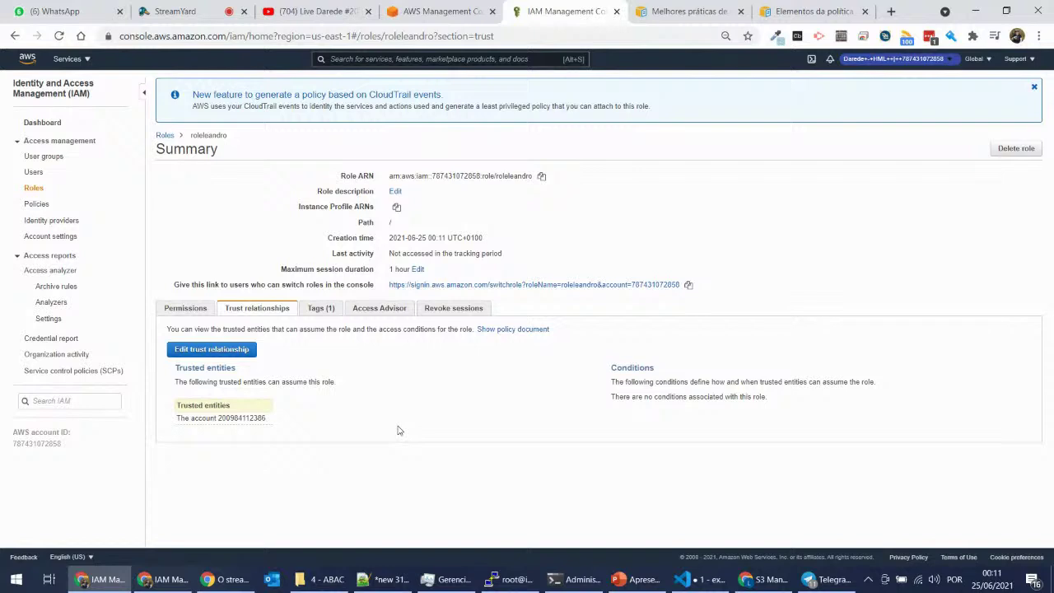
{"action": "left_click", "coordinate": [211, 349]}
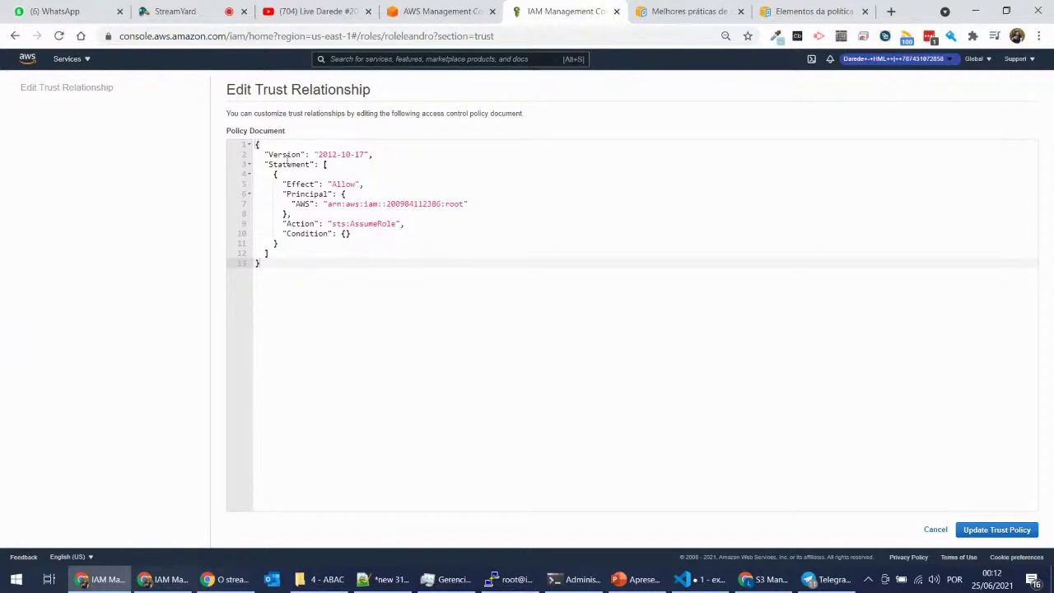
{"action": "double_click", "coordinate": [412, 205]}
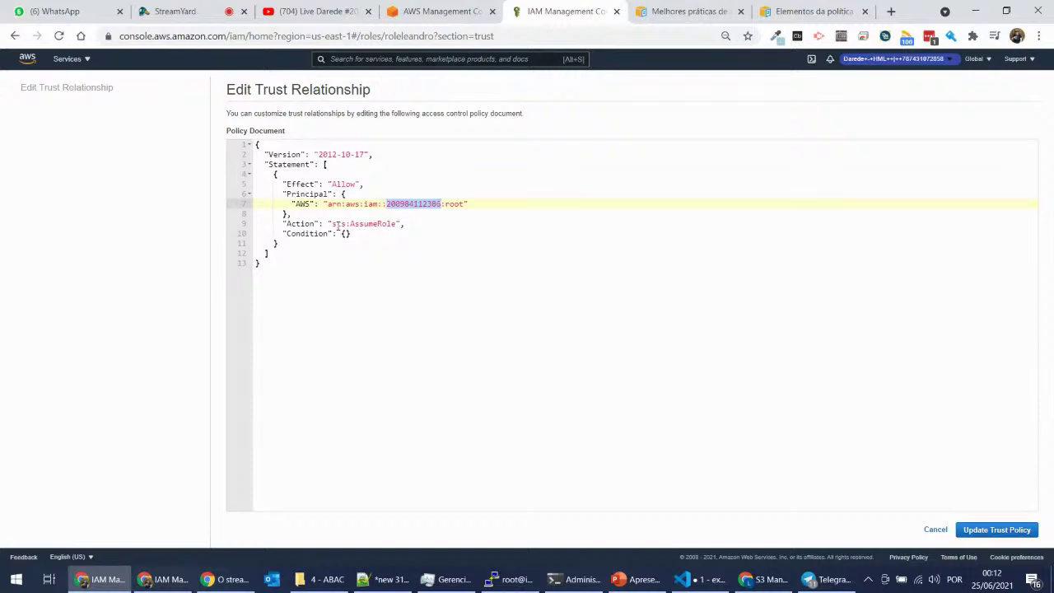
Step: Search Google Images in a new tab for assumerole aws and enlarge the AWS diagram on auditing cross-account roles
{"action": "left_click", "coordinate": [892, 12]}
{"action": "type", "text": "ass"}
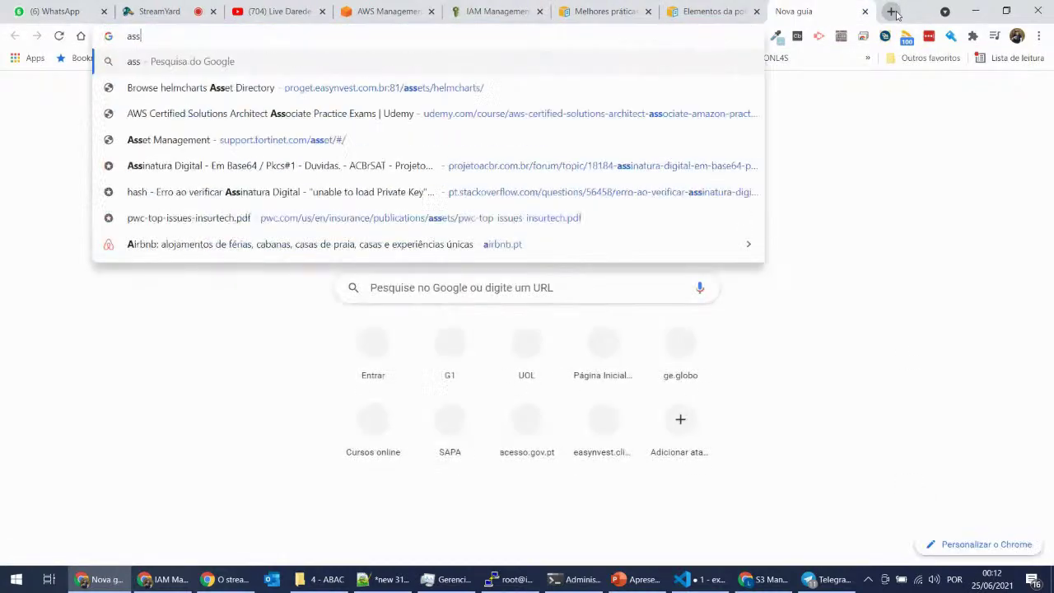
{"action": "type", "text": "uemerole aws"}
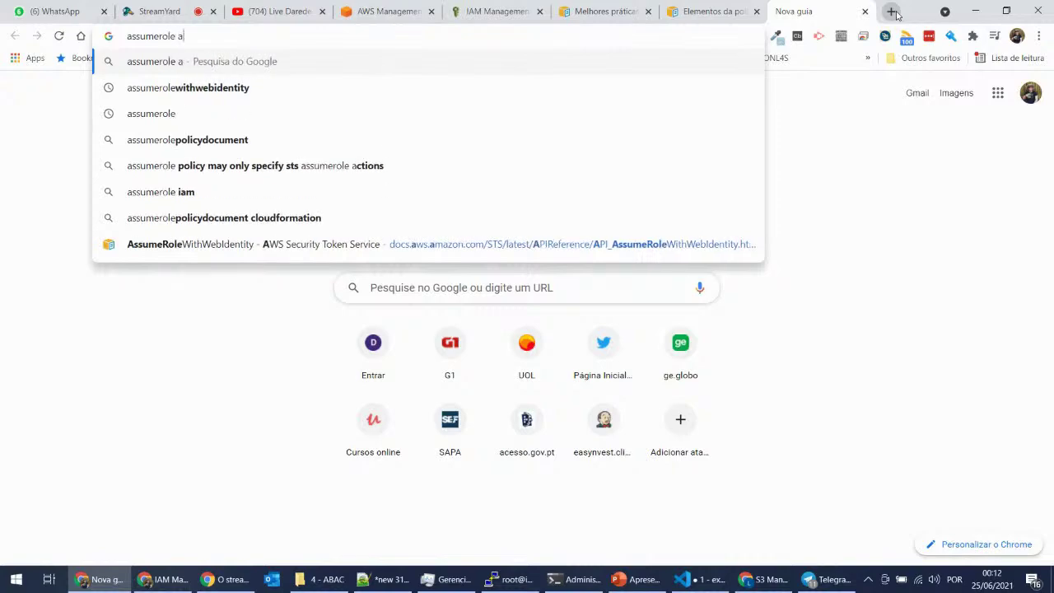
{"action": "key", "text": "Return"}
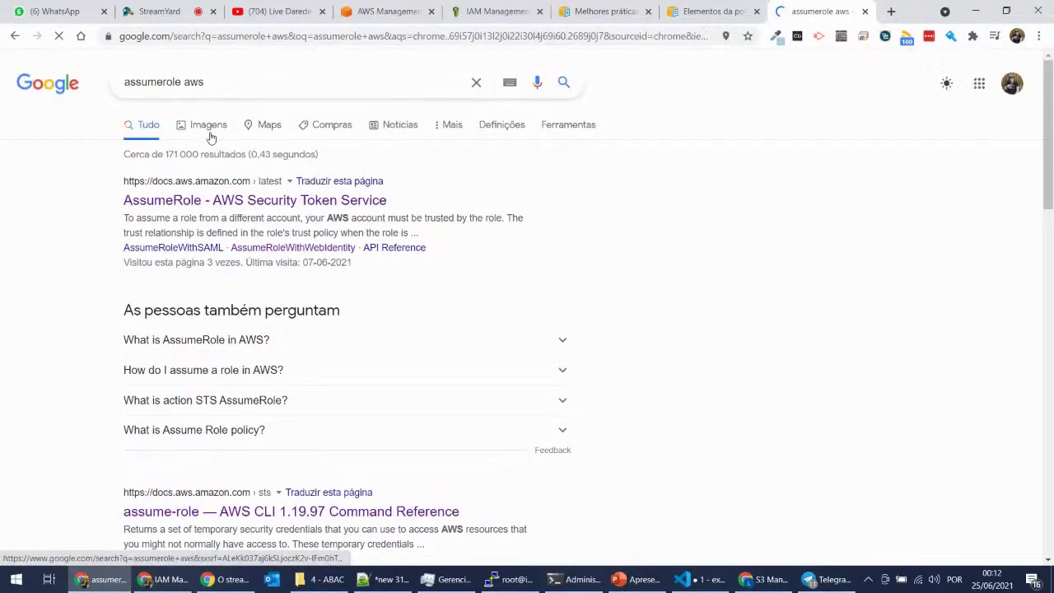
{"action": "left_click", "coordinate": [207, 128]}
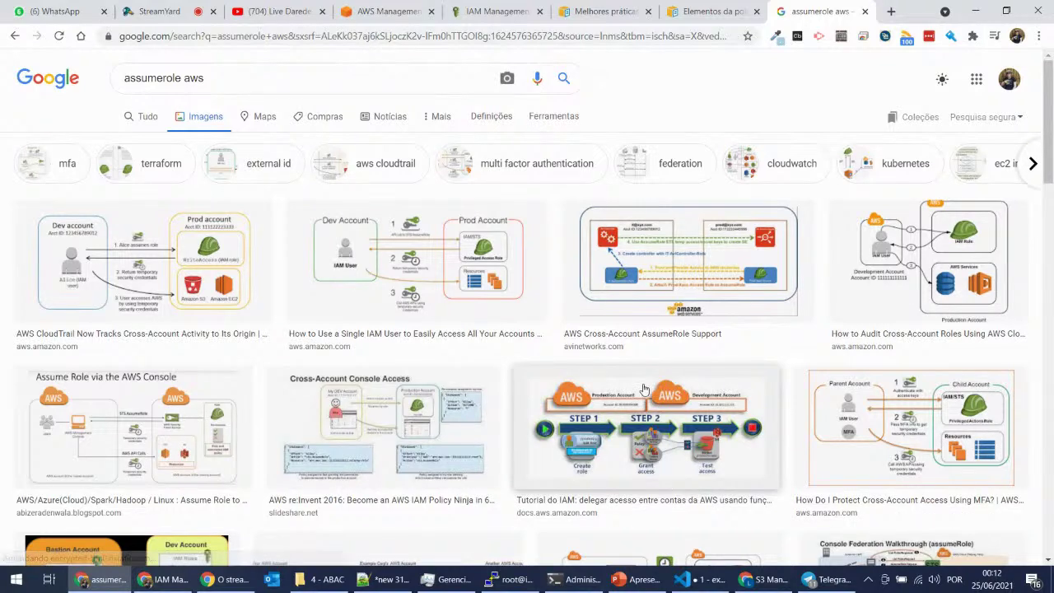
{"action": "left_click", "coordinate": [896, 260]}
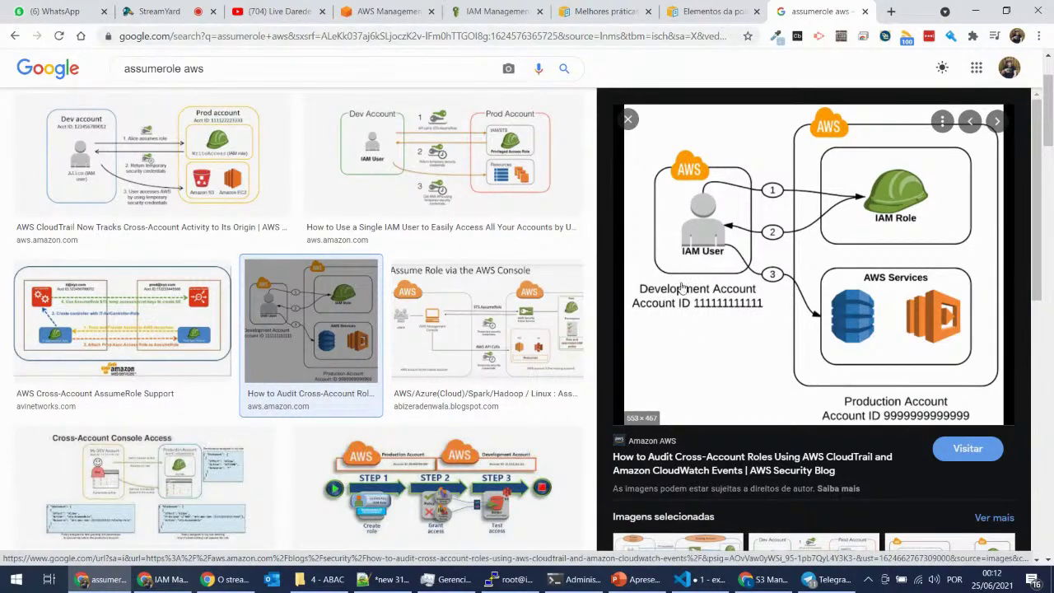
Step: Compare the cross-account diagram with the trust policy's trusted account and its sts:AssumeRole action
{"action": "left_click", "coordinate": [165, 579]}
{"action": "left_click", "coordinate": [103, 578]}
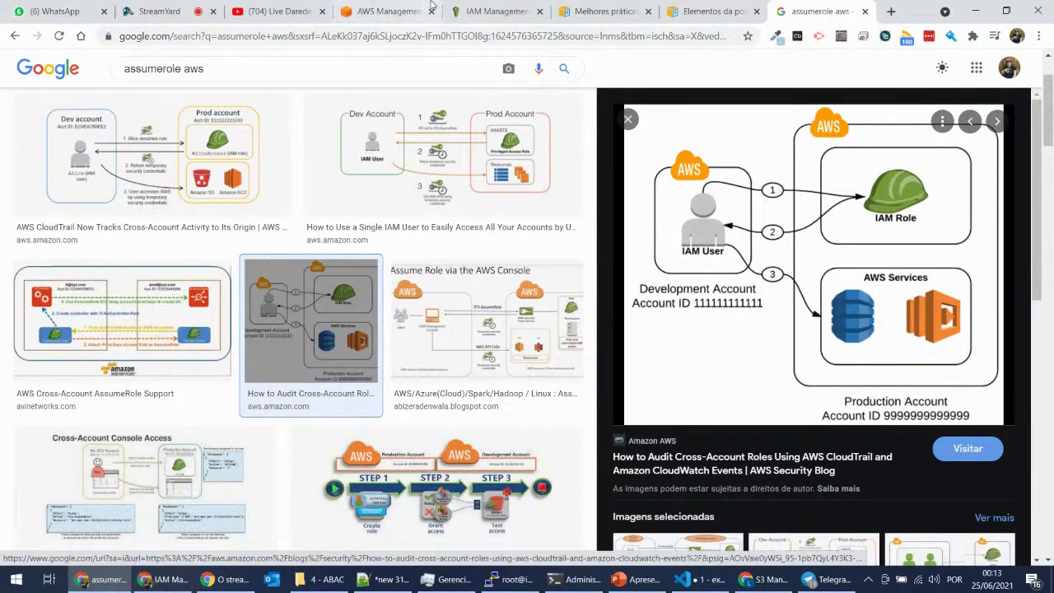
{"action": "left_click", "coordinate": [495, 8]}
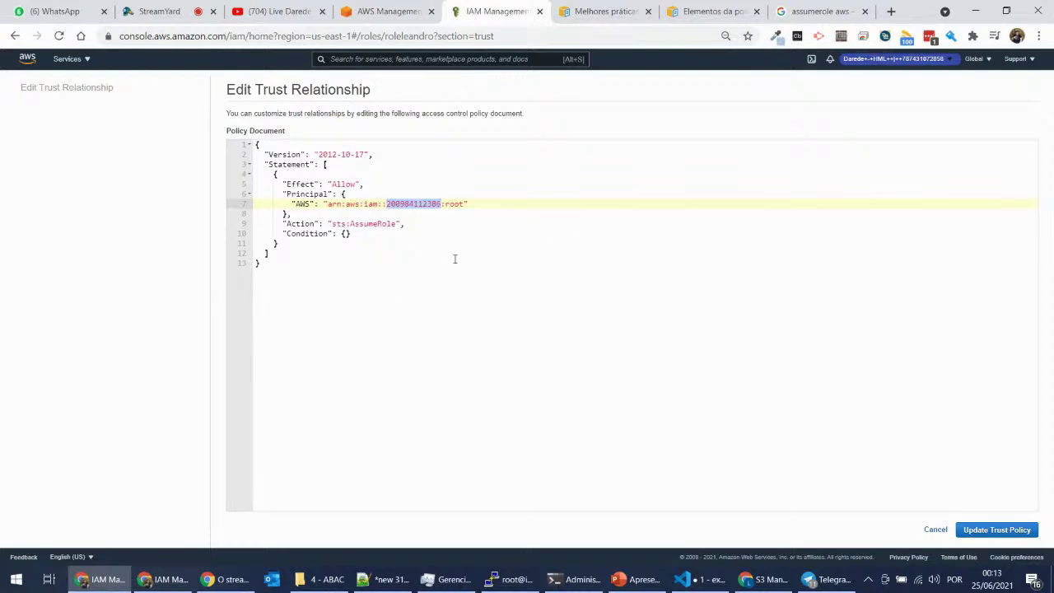
{"action": "left_click", "coordinate": [819, 11]}
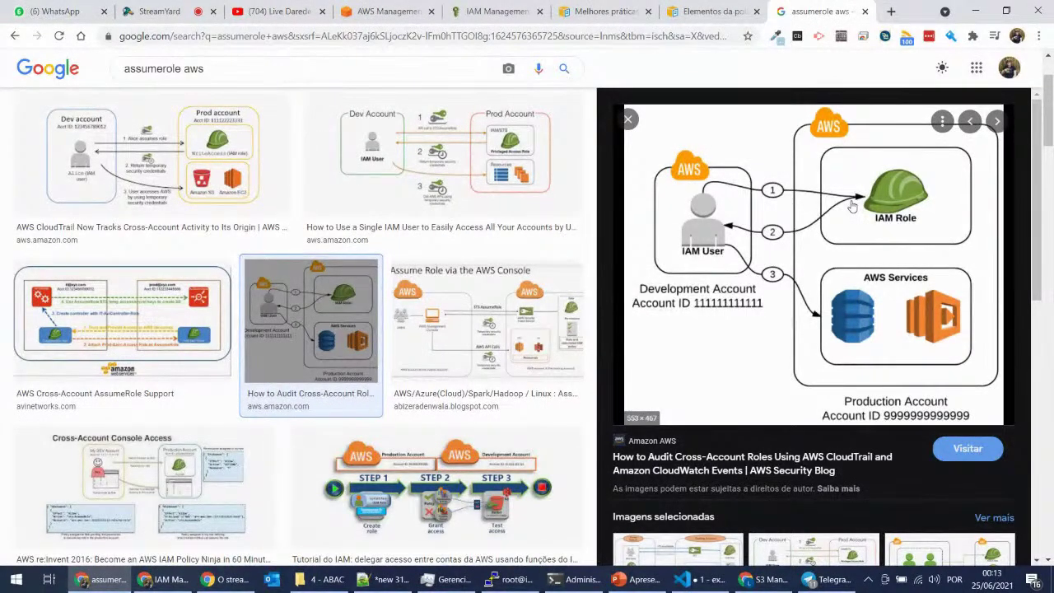
{"action": "left_click", "coordinate": [485, 11]}
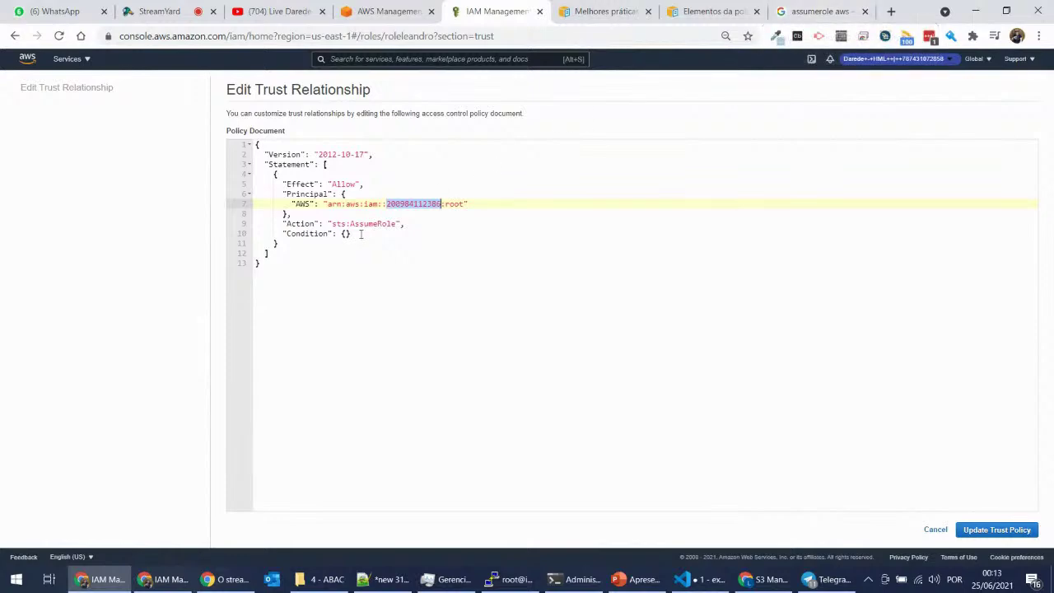
{"action": "double_click", "coordinate": [370, 223]}
{"action": "left_click", "coordinate": [835, 6]}
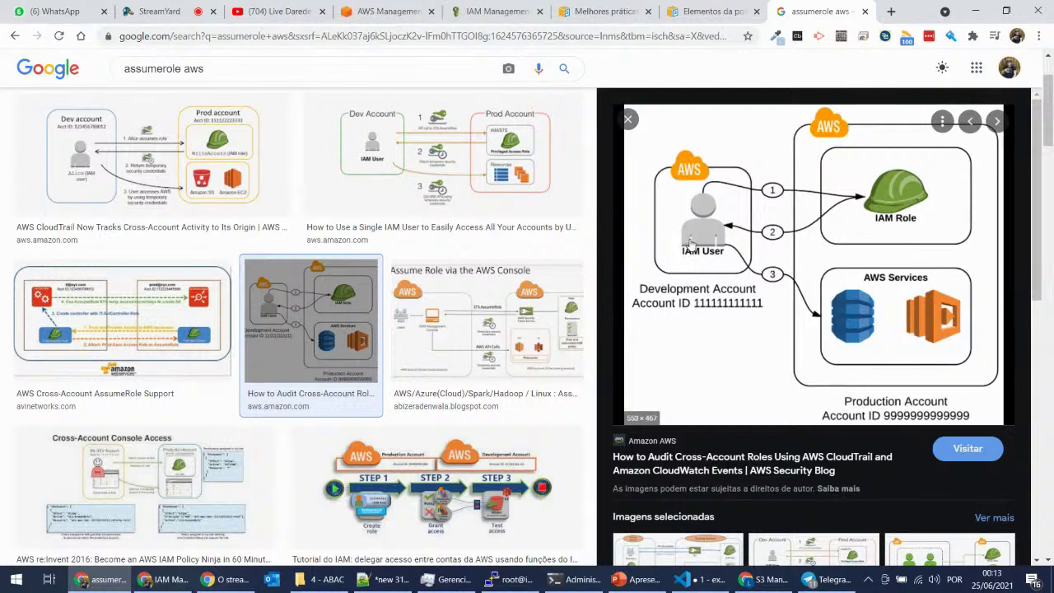
{"action": "left_click", "coordinate": [163, 579]}
{"action": "left_click", "coordinate": [100, 578]}
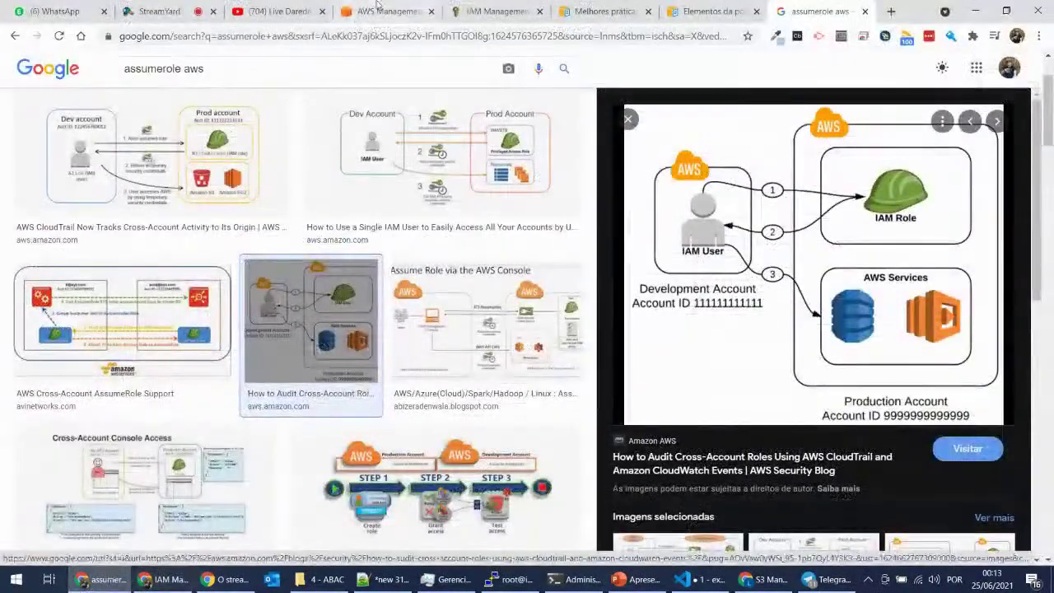
{"action": "left_click", "coordinate": [493, 10]}
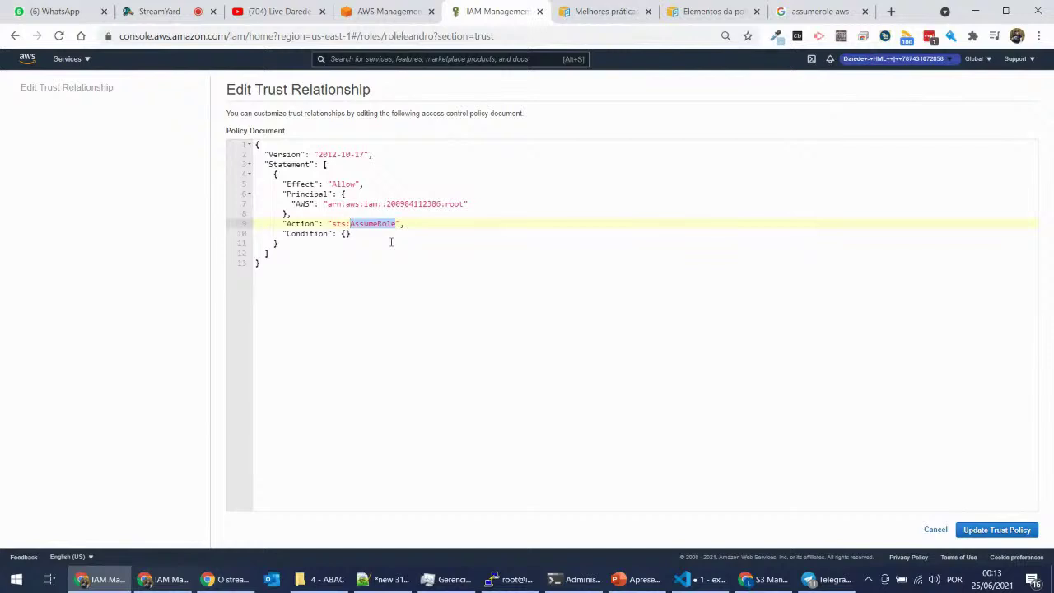
Step: Submit the trust policy and attach the AdministratorAccess managed policy to the role
{"action": "left_click", "coordinate": [987, 531]}
{"action": "left_click", "coordinate": [210, 321]}
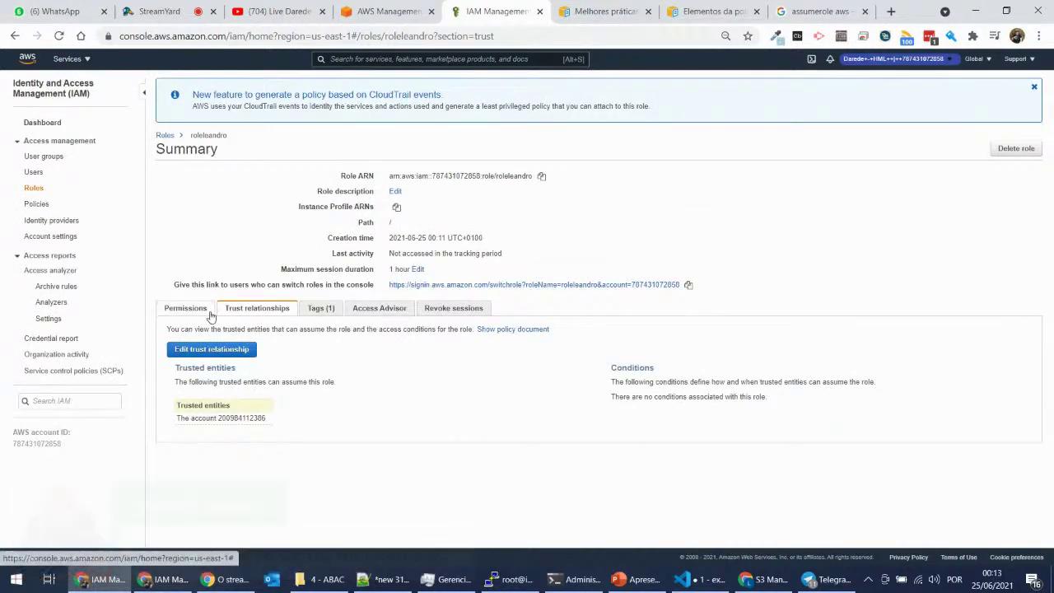
{"action": "left_click", "coordinate": [175, 407]}
{"action": "left_click", "coordinate": [199, 361]}
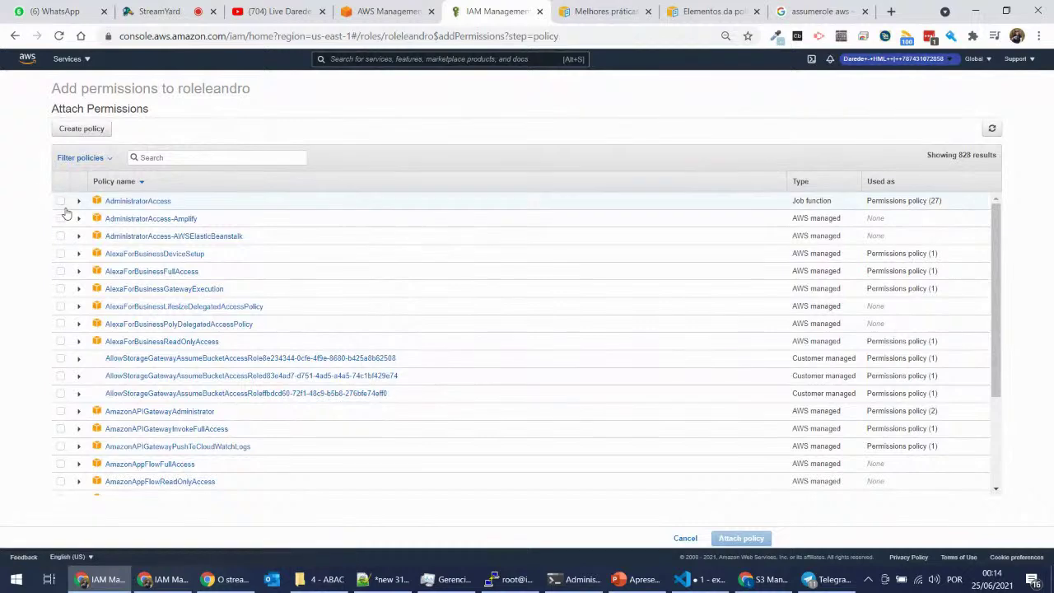
{"action": "left_click", "coordinate": [60, 200]}
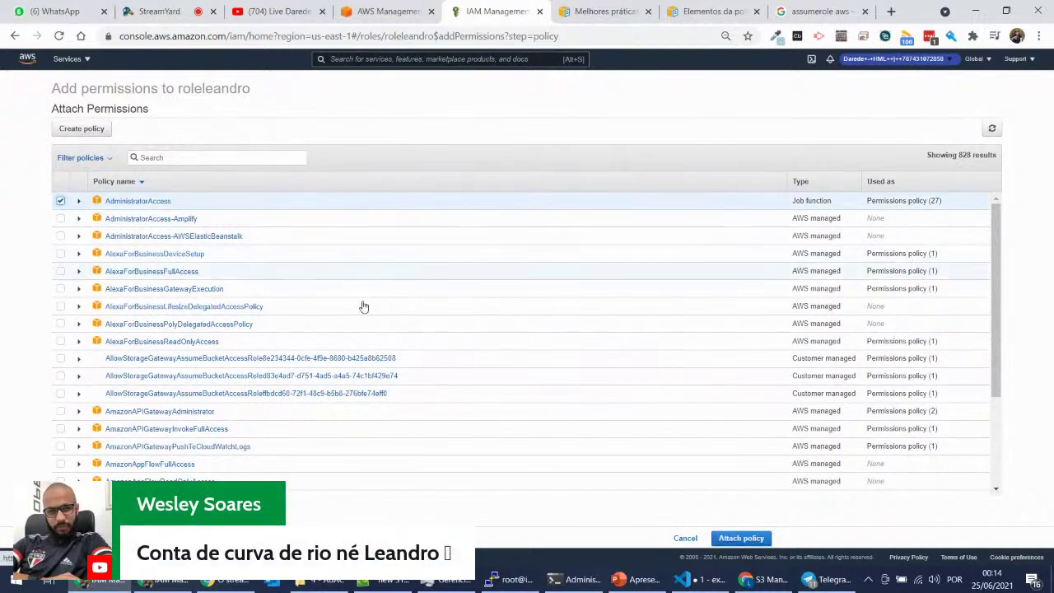
{"action": "left_click", "coordinate": [739, 538]}
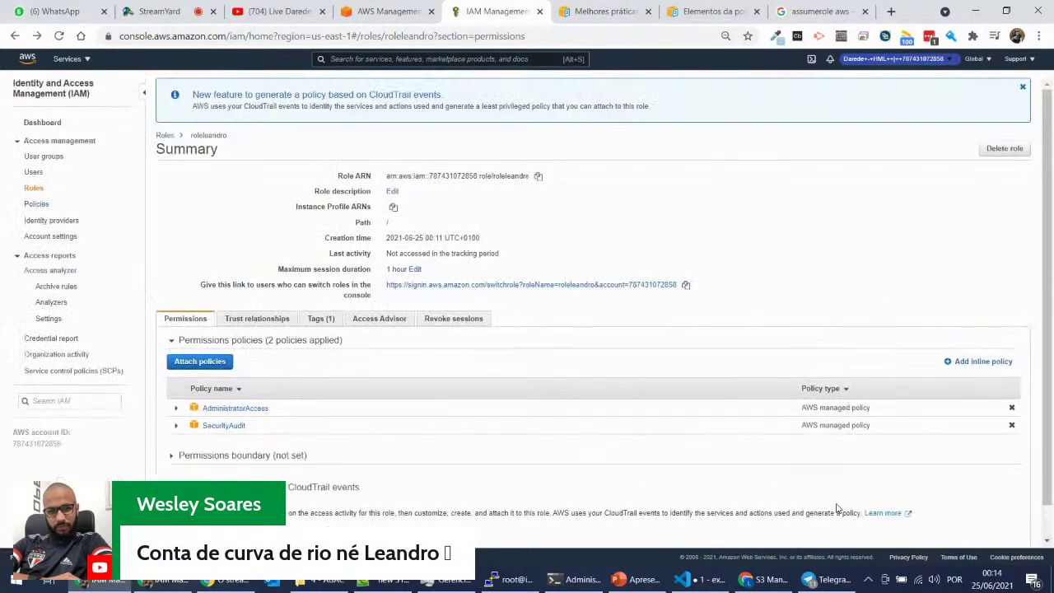
Step: Dismiss the policy-generation notice and copy the account number of the account that owns the role
{"action": "scroll", "coordinate": [708, 329], "scroll_direction": "down", "scroll_amount": 1}
{"action": "scroll", "coordinate": [661, 360], "scroll_direction": "up", "scroll_amount": 1}
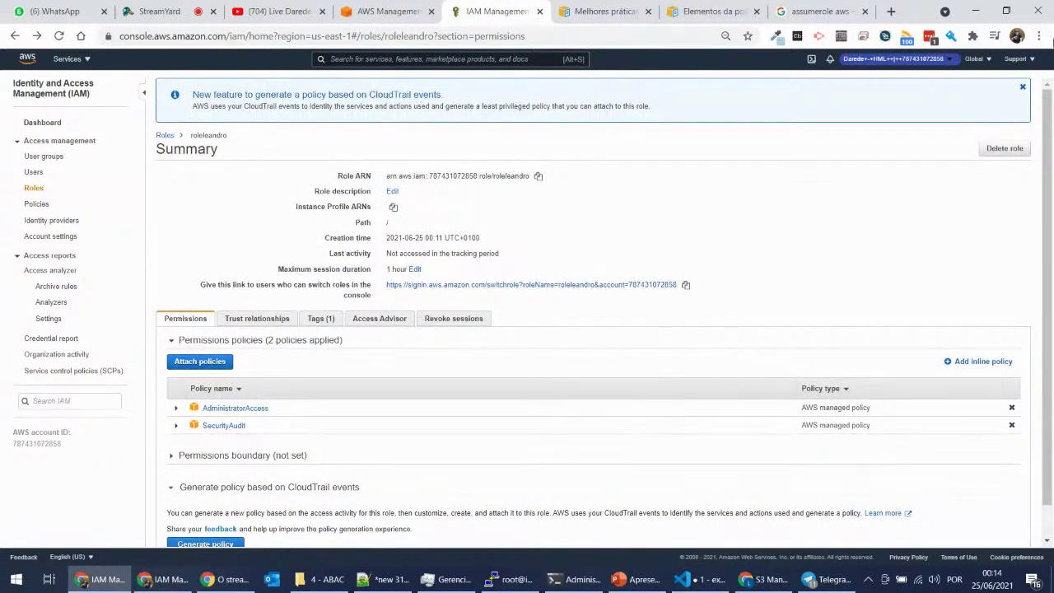
{"action": "left_click", "coordinate": [1021, 87]}
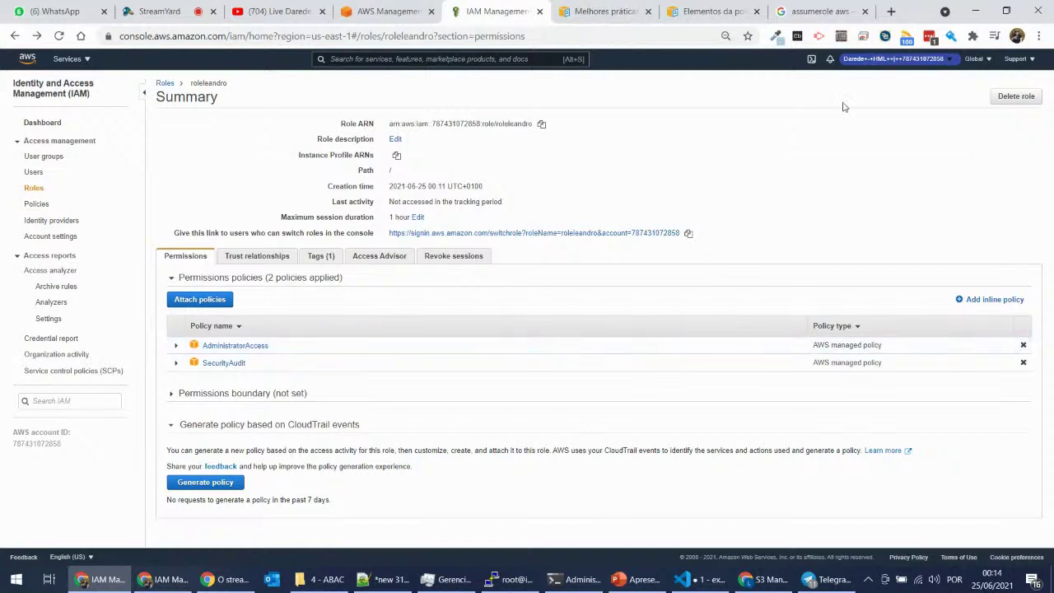
{"action": "triple_click", "coordinate": [466, 124]}
{"action": "left_click", "coordinate": [445, 142]}
{"action": "triple_click", "coordinate": [435, 125]}
{"action": "left_click", "coordinate": [443, 124]}
{"action": "left_click", "coordinate": [922, 59]}
{"action": "double_click", "coordinate": [858, 117]}
{"action": "key", "text": "ctrl+c"}
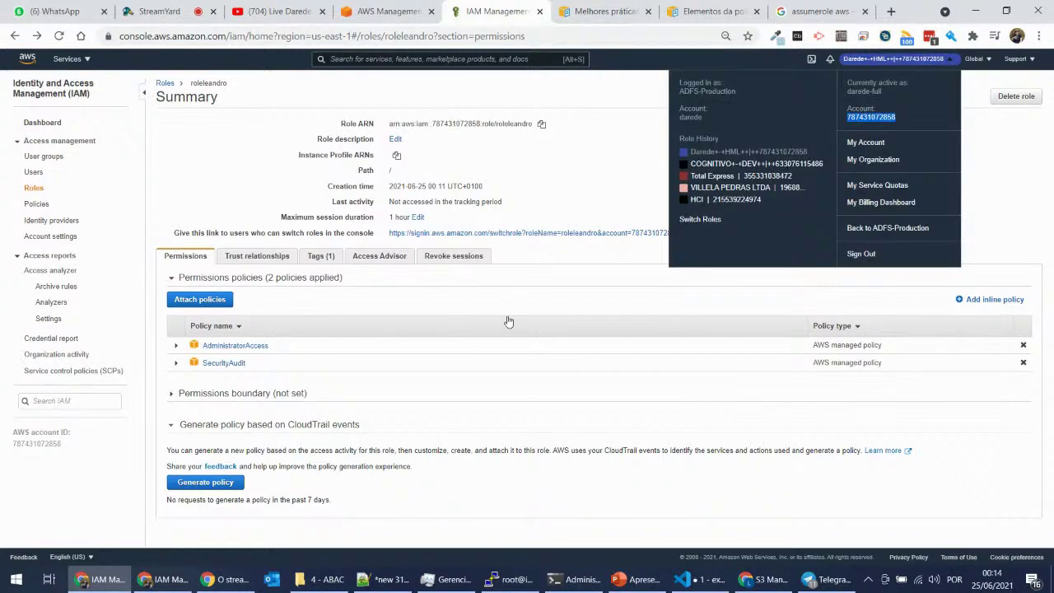
Step: Check the role's trusted entity against the account number signed in to the incognito console window
{"action": "left_click", "coordinate": [256, 256]}
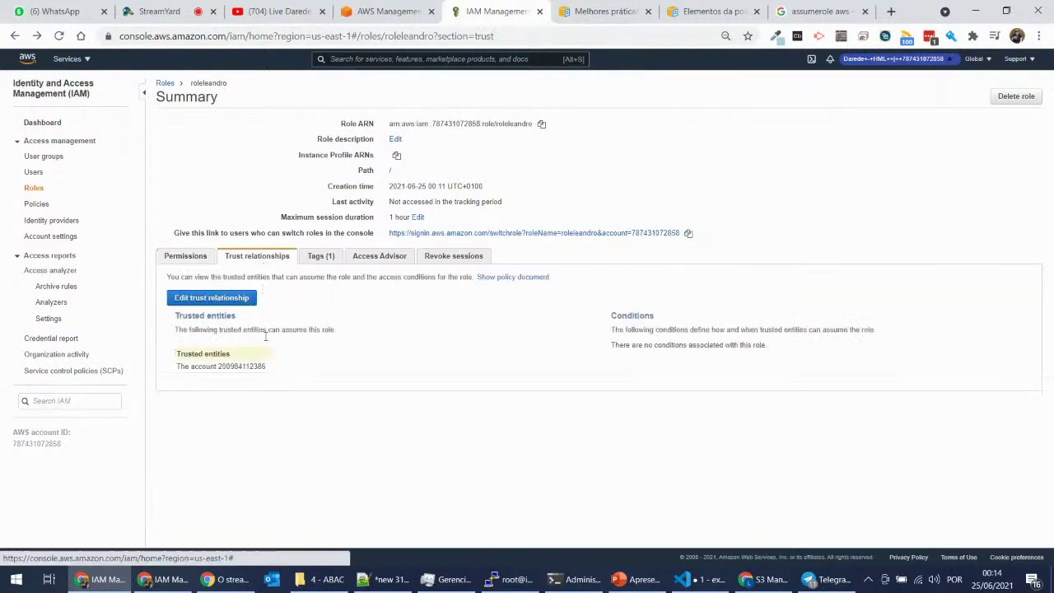
{"action": "left_click", "coordinate": [163, 582]}
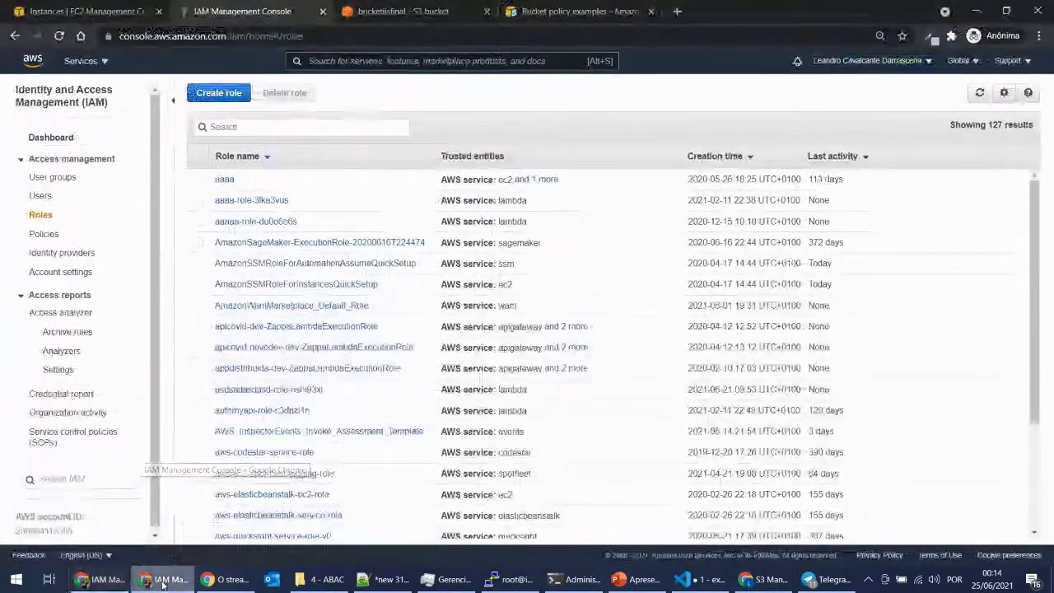
{"action": "left_click", "coordinate": [887, 67]}
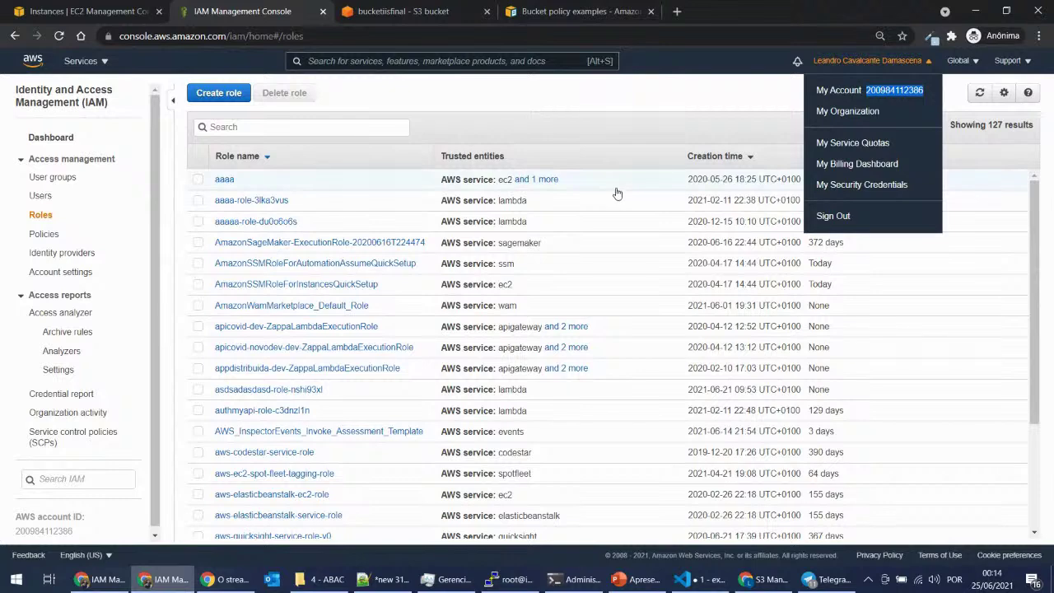
Step: Switch to the S3 console session of the meetup_teste user and open the form for switching roles
{"action": "left_click", "coordinate": [766, 580]}
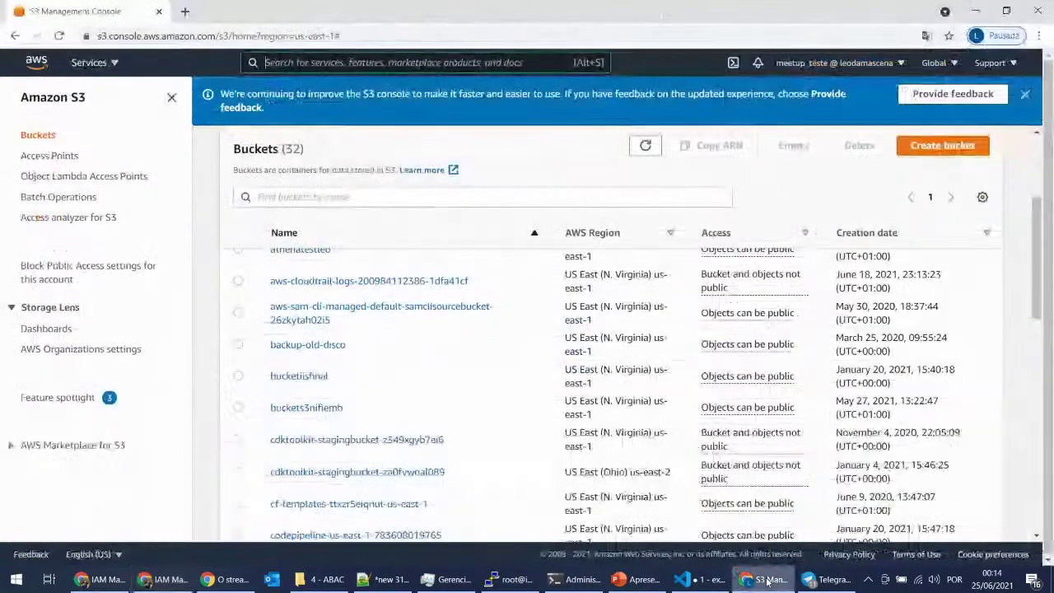
{"action": "left_click", "coordinate": [826, 66]}
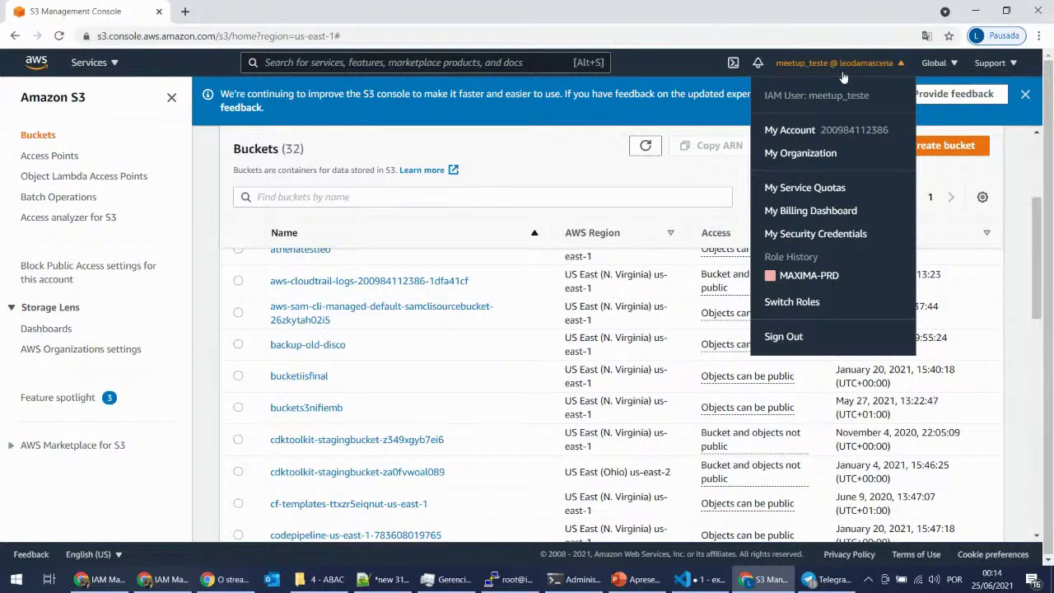
{"action": "left_click", "coordinate": [806, 301]}
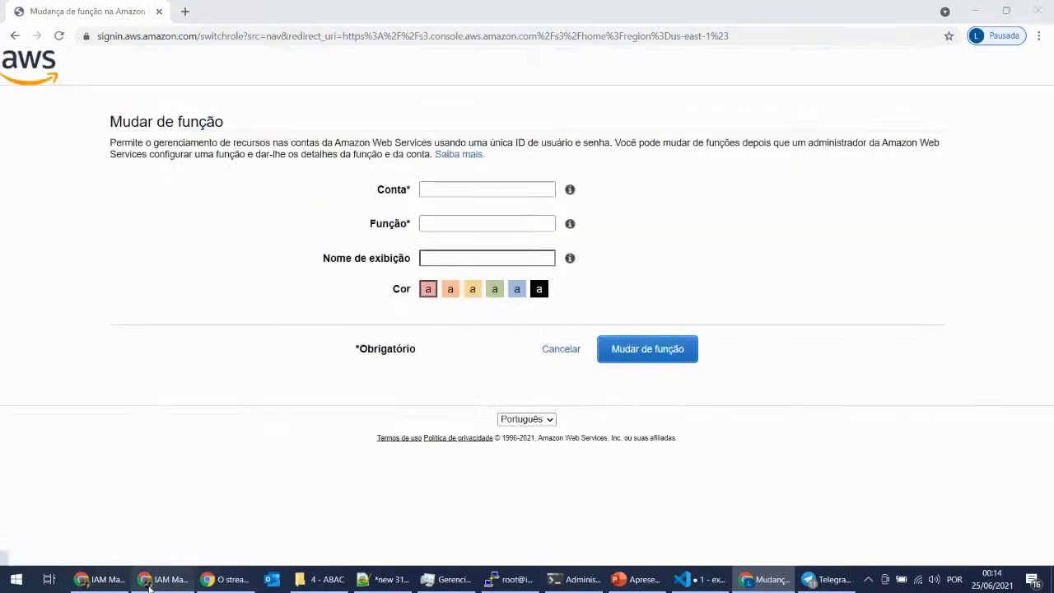
Step: Open the meetup_teste user in the incognito IAM console to examine its attached permissions policies
{"action": "left_click", "coordinate": [148, 580]}
{"action": "left_click", "coordinate": [52, 201]}
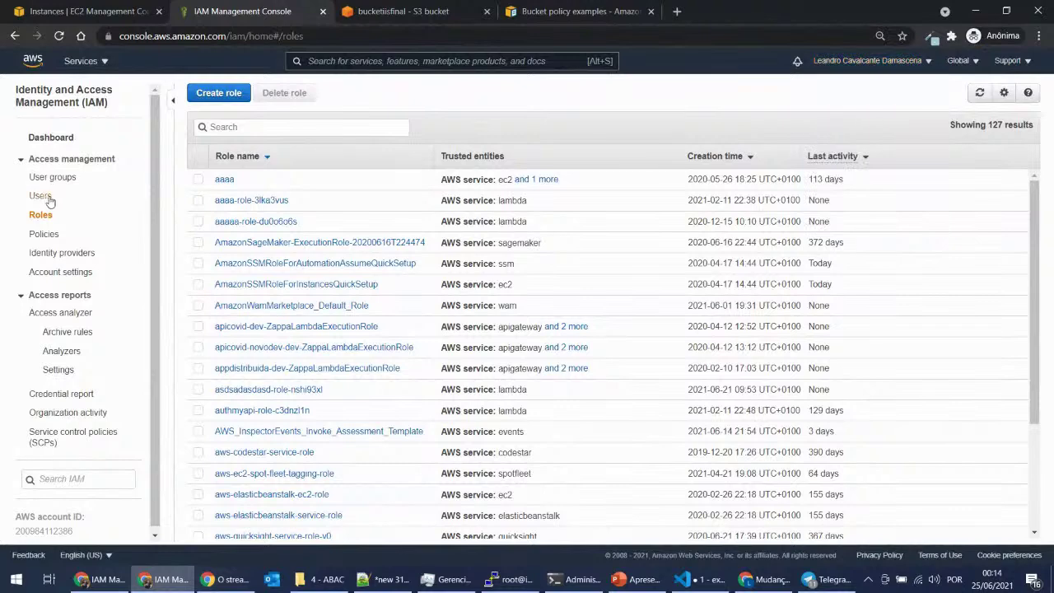
{"action": "left_click", "coordinate": [52, 201]}
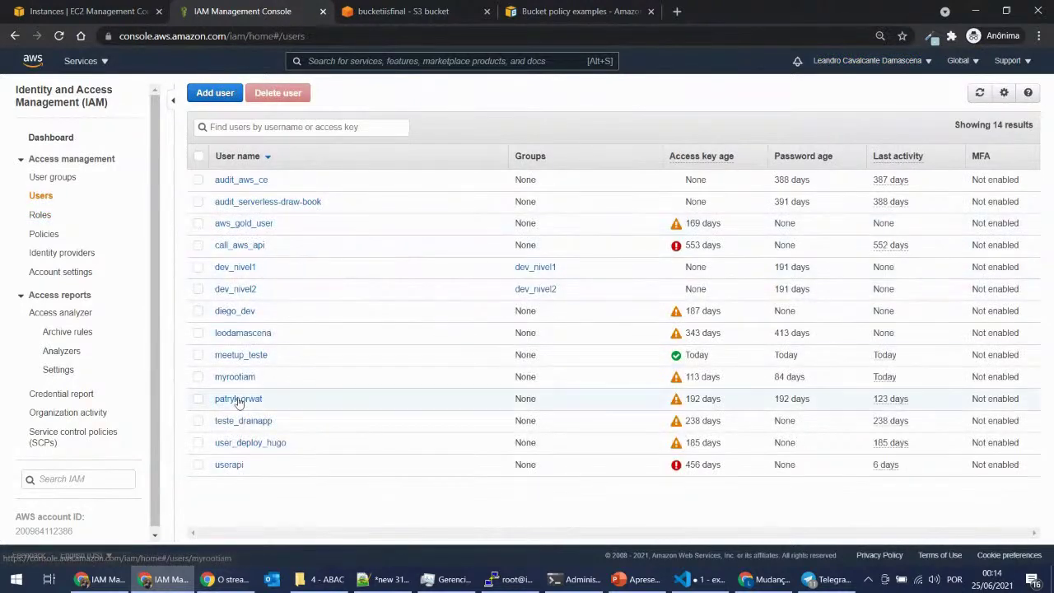
{"action": "left_click", "coordinate": [255, 355]}
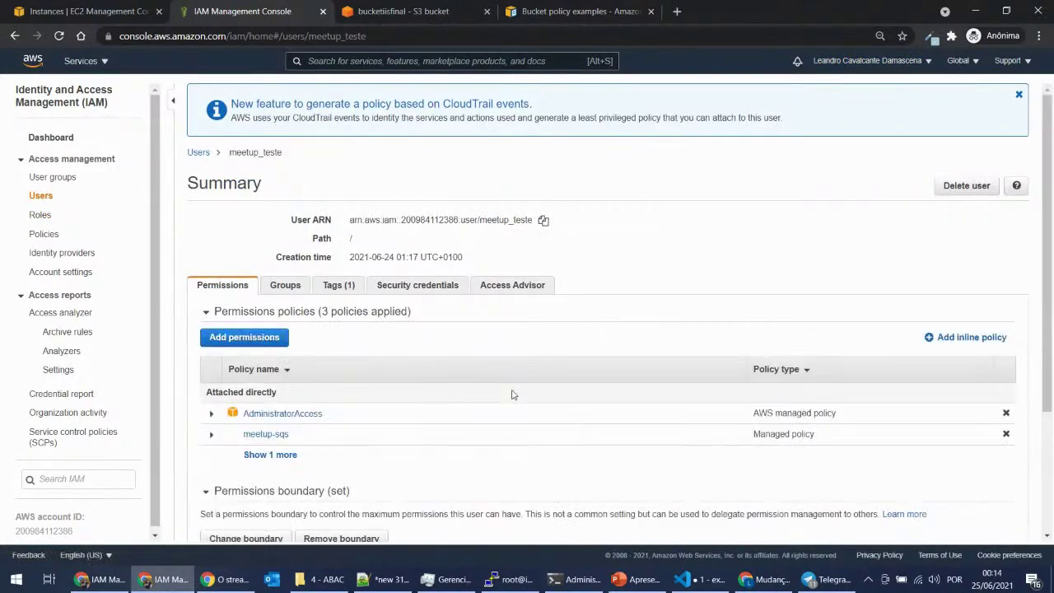
Step: Try to switch role using the copied account number, the role roleleandro and the display name CONTADAREDE
{"action": "left_click", "coordinate": [763, 580]}
{"action": "left_click", "coordinate": [512, 194]}
{"action": "key", "text": "ctrl+v"}
{"action": "key", "text": "Tab"}
{"action": "left_click", "coordinate": [99, 580]}
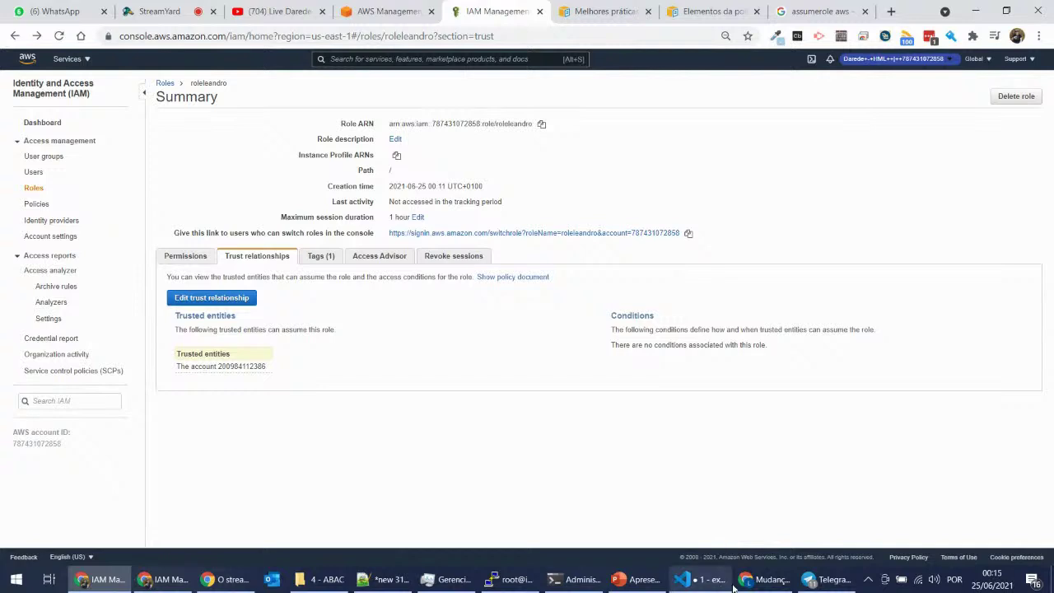
{"action": "left_click", "coordinate": [765, 579]}
{"action": "type", "text": "roleleandro"}
{"action": "key", "text": "Tab"}
{"action": "type", "text": "CON"}
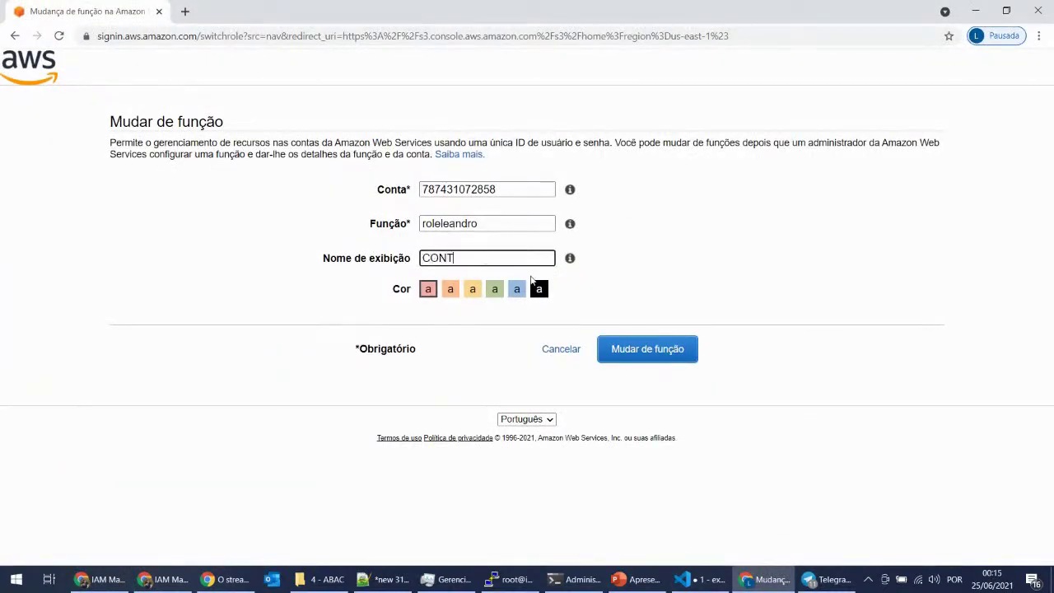
{"action": "type", "text": "TADAREDE"}
{"action": "left_click", "coordinate": [651, 351]}
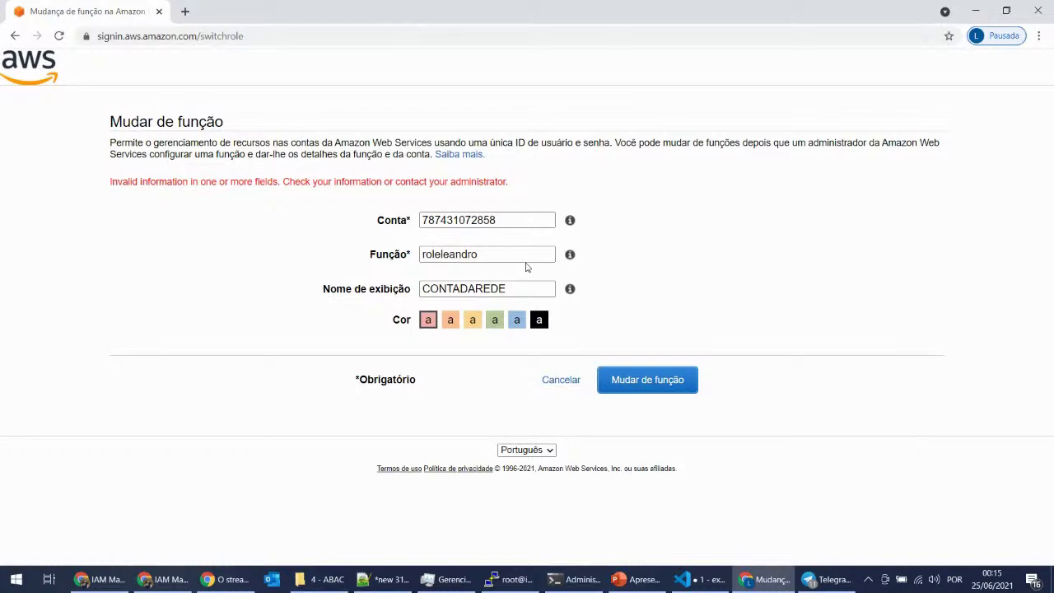
Step: Check the role and user pages in the other console windows and retry switching to roleleandro
{"action": "left_click", "coordinate": [99, 580]}
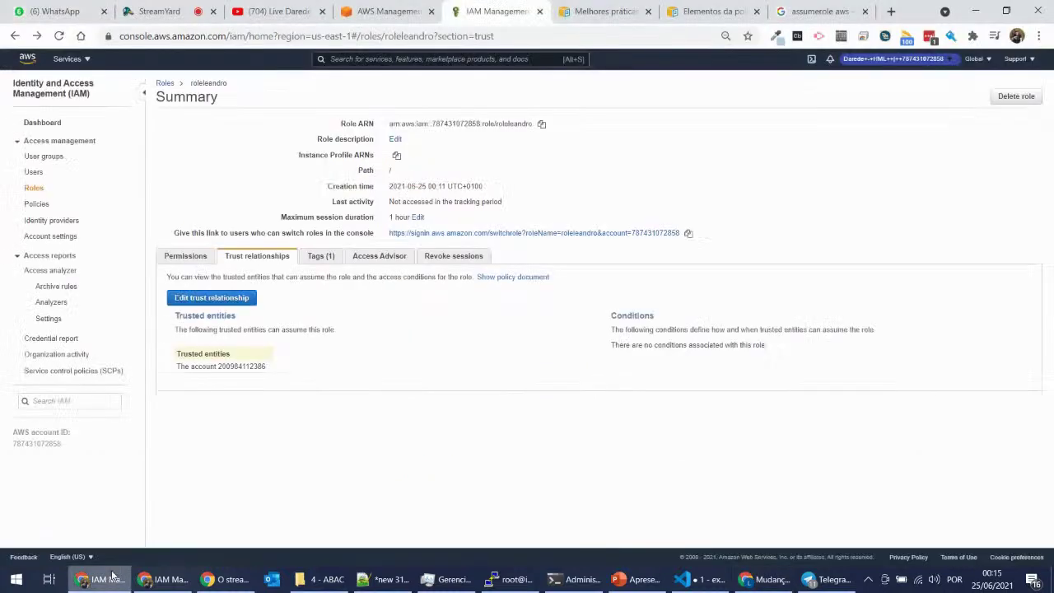
{"action": "left_click", "coordinate": [152, 579]}
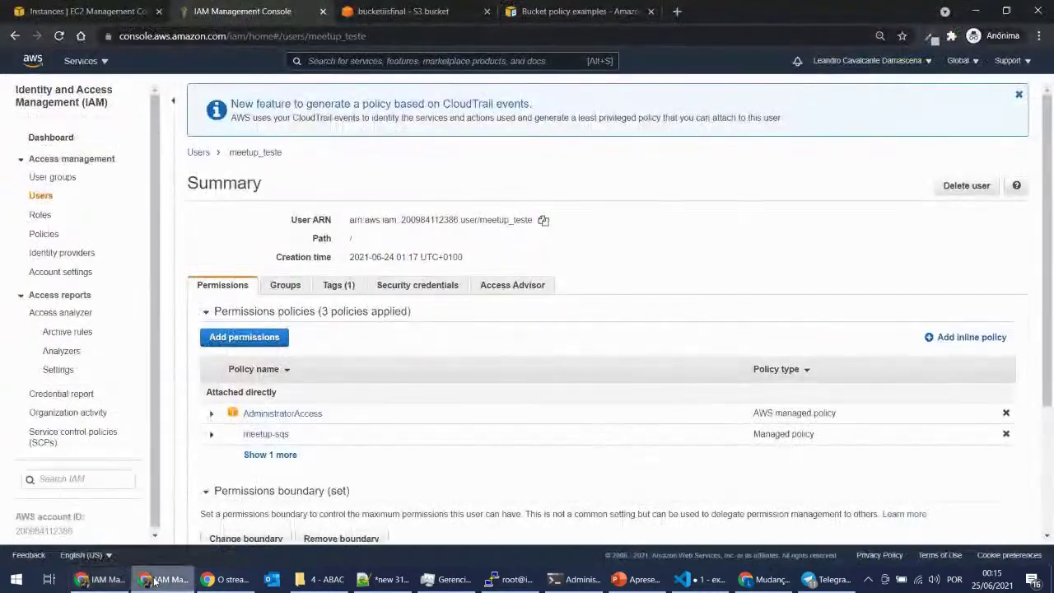
{"action": "left_click", "coordinate": [758, 580]}
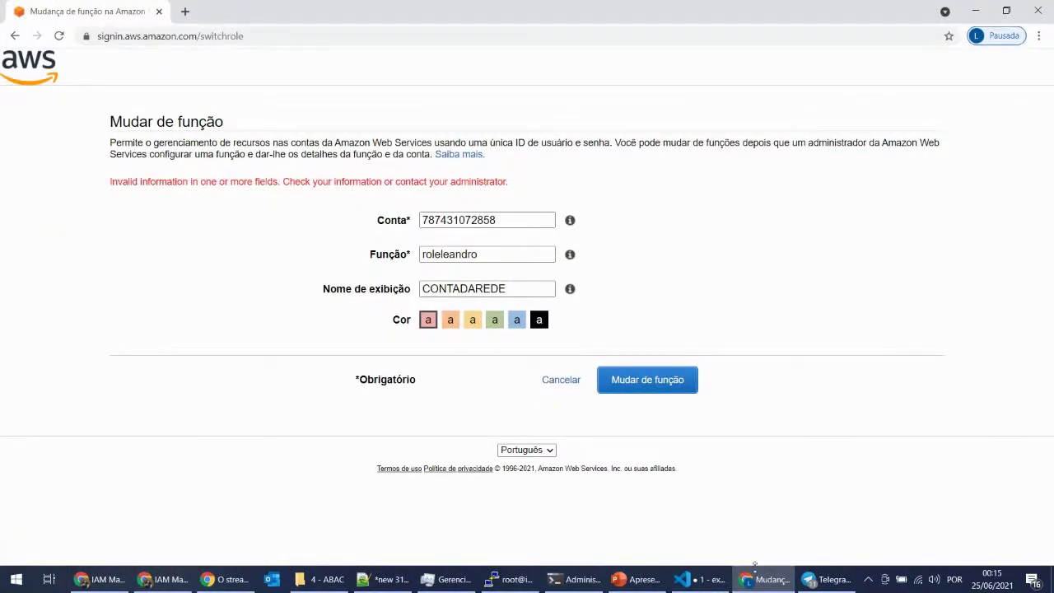
{"action": "left_click", "coordinate": [683, 386]}
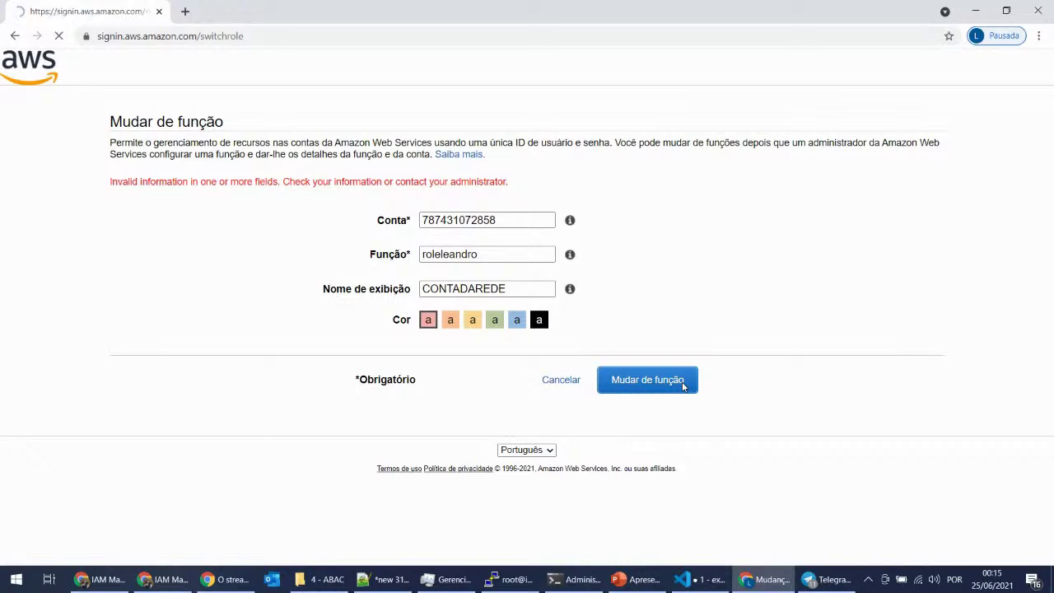
Step: Compare the account number in the switch-role form with the account number active in the role's console session
{"action": "double_click", "coordinate": [497, 227]}
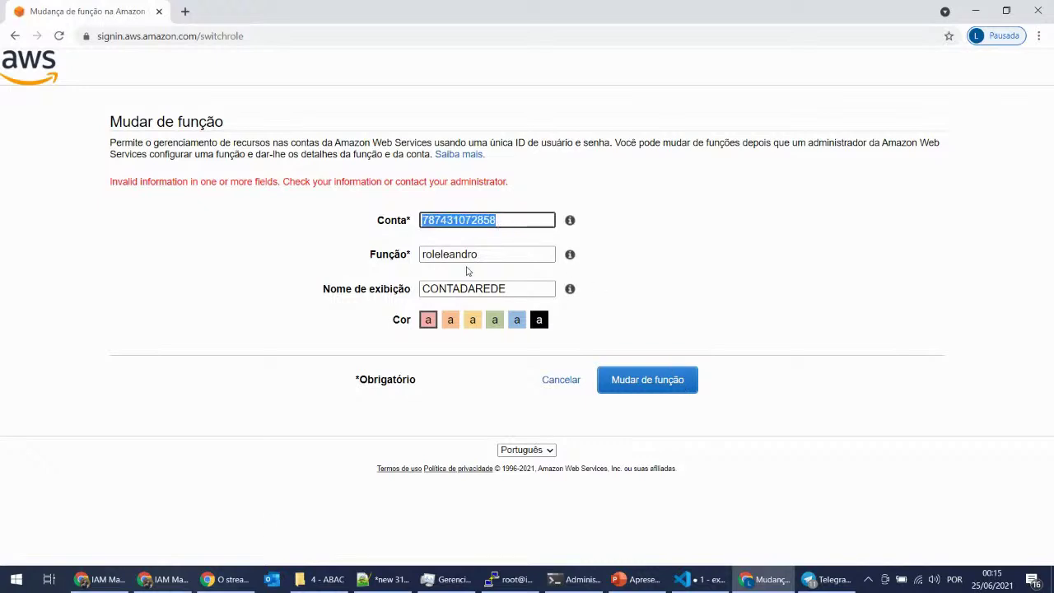
{"action": "left_click", "coordinate": [101, 580]}
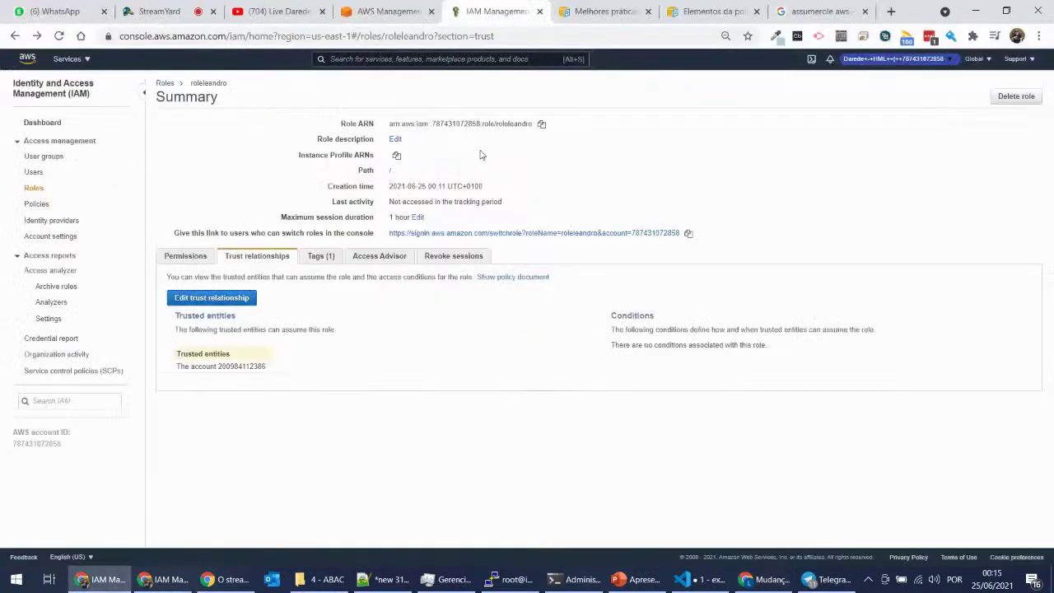
{"action": "left_click", "coordinate": [895, 59]}
{"action": "double_click", "coordinate": [883, 119]}
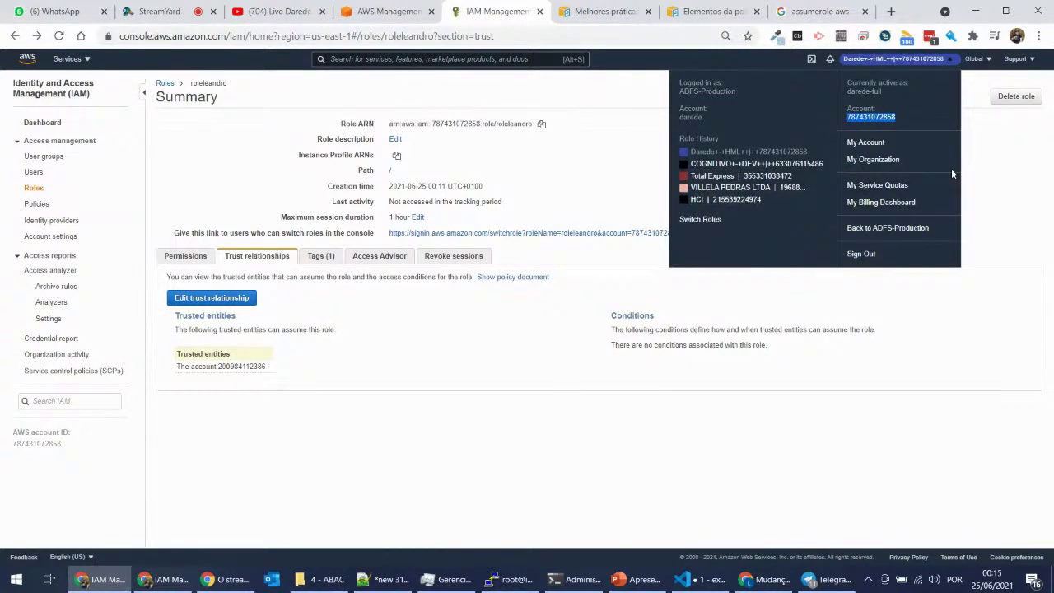
{"action": "key", "text": "ctrl+plus"}
{"action": "key", "text": "ctrl+plus"}
{"action": "key", "text": "ctrl+plus"}
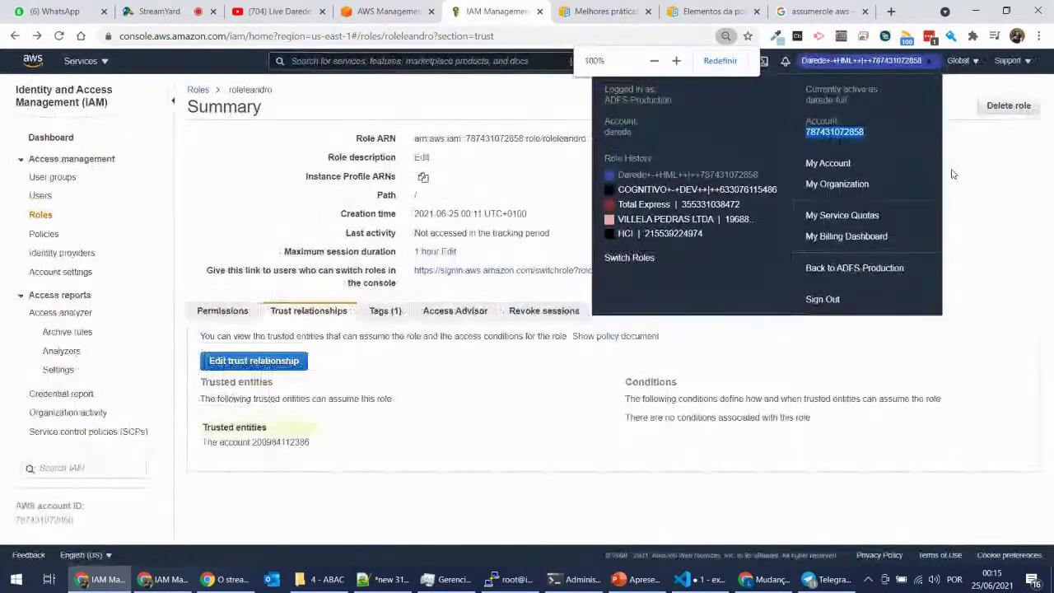
{"action": "double_click", "coordinate": [818, 141]}
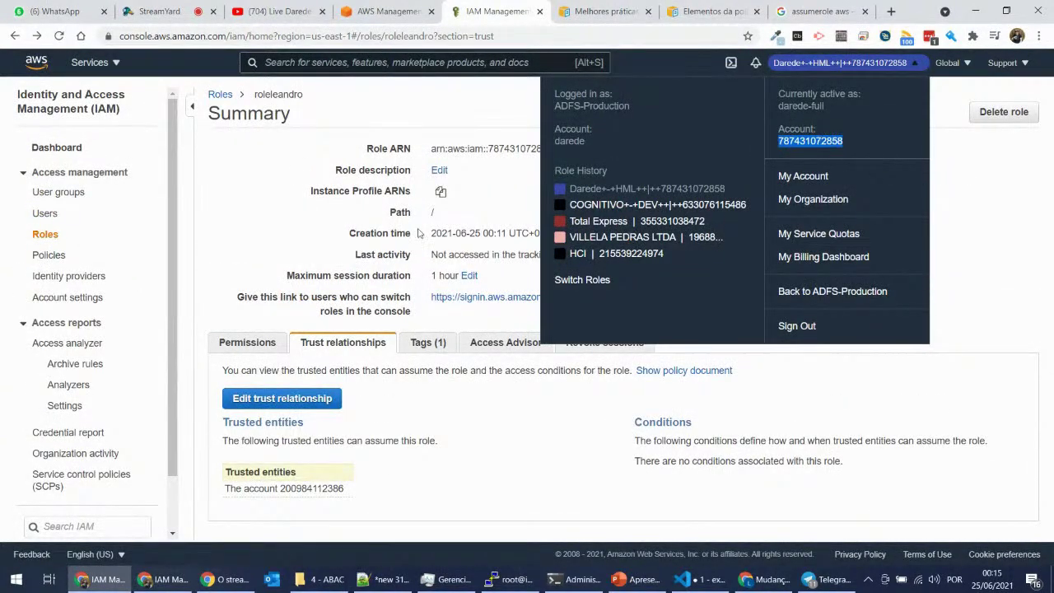
{"action": "left_click", "coordinate": [375, 226]}
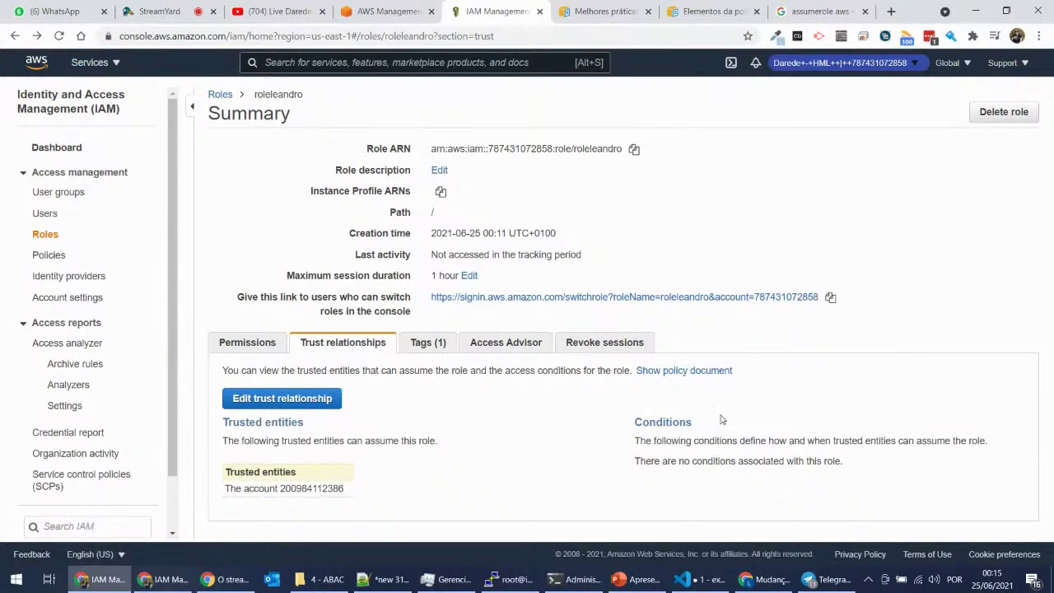
Step: Try to switch role again after re-entering roleleandro as the role name
{"action": "key", "text": "alt+Tab"}
{"action": "left_click", "coordinate": [513, 225]}
{"action": "double_click", "coordinate": [525, 254]}
{"action": "type", "text": "roleleandro"}
{"action": "key", "text": "Return"}
Step: Check the ARN of roleleandro and the permissions policies attached to the role
{"action": "left_click", "coordinate": [167, 587]}
{"action": "triple_click", "coordinate": [574, 150]}
{"action": "left_click", "coordinate": [584, 153]}
{"action": "triple_click", "coordinate": [581, 151]}
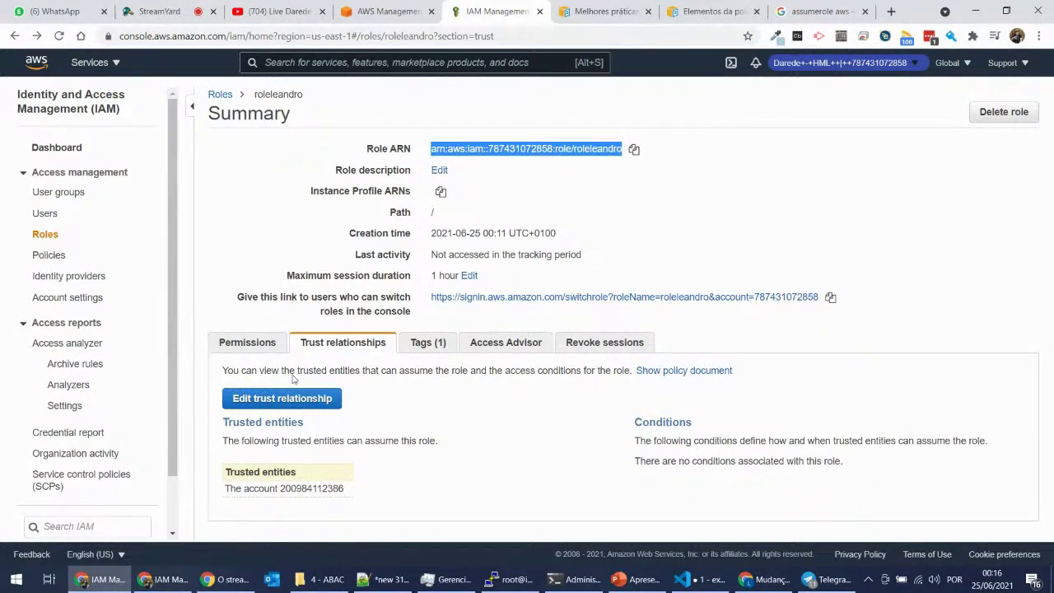
{"action": "left_click", "coordinate": [243, 353]}
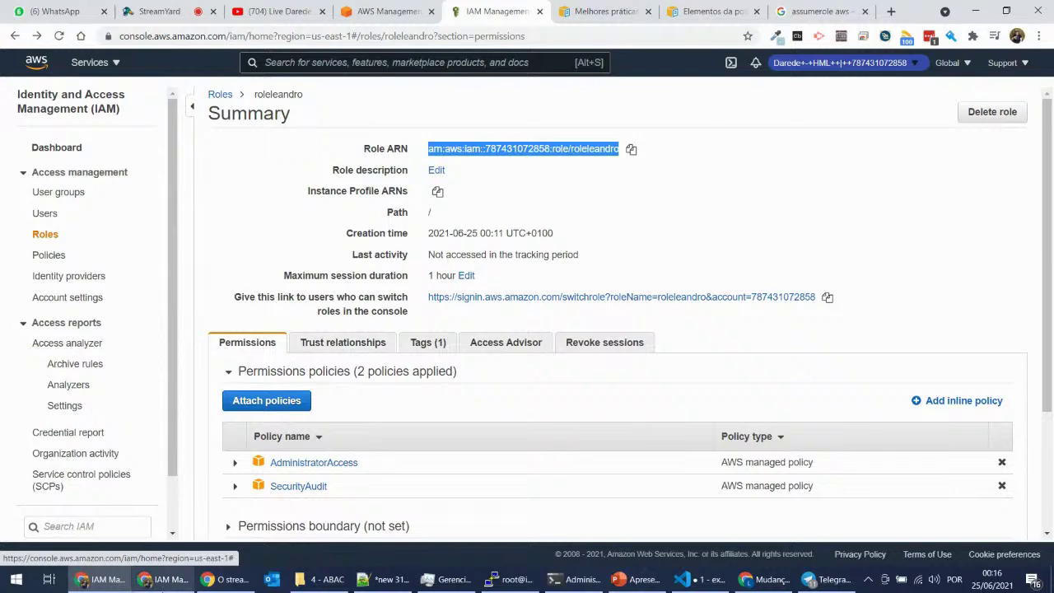
Step: Remove the AmazonS3FullAccess permissions boundary from the meetup_teste user
{"action": "left_click", "coordinate": [164, 579]}
{"action": "scroll", "coordinate": [623, 324], "scroll_direction": "down", "scroll_amount": 3}
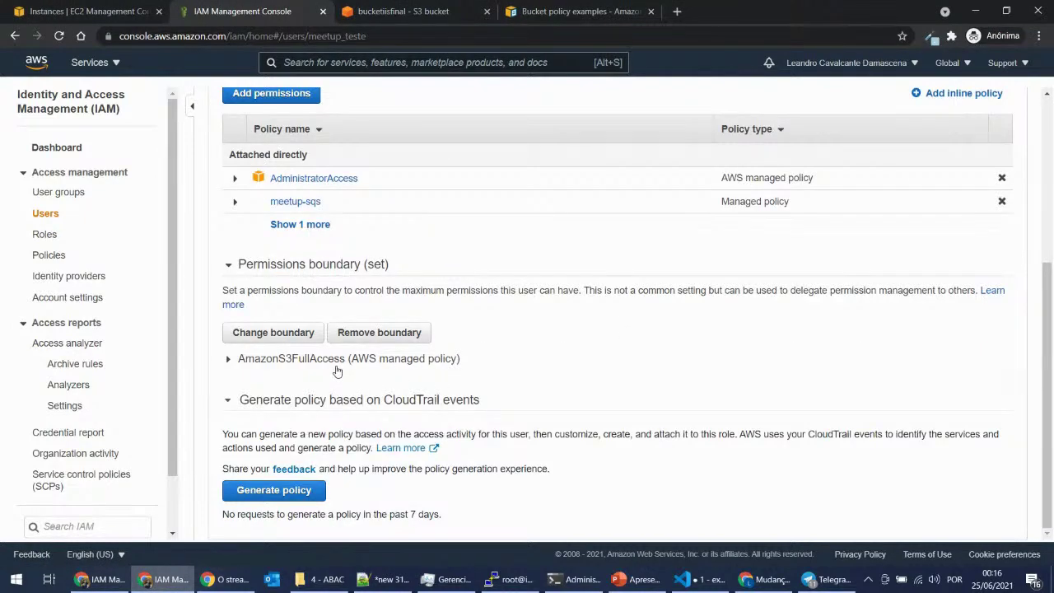
{"action": "left_click", "coordinate": [383, 336]}
{"action": "left_click", "coordinate": [688, 269]}
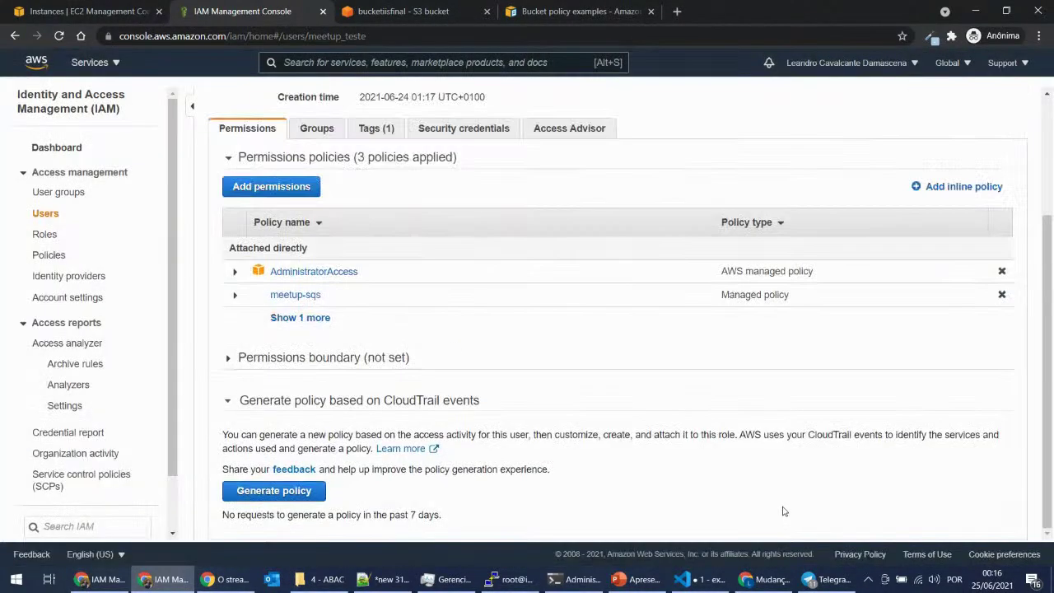
Step: Switch the meetup_teste session to the role roleleandro with the display name CONTADAREDE and view the account's S3 buckets
{"action": "left_click", "coordinate": [774, 579]}
{"action": "left_click", "coordinate": [670, 381]}
{"action": "left_click", "coordinate": [688, 383]}
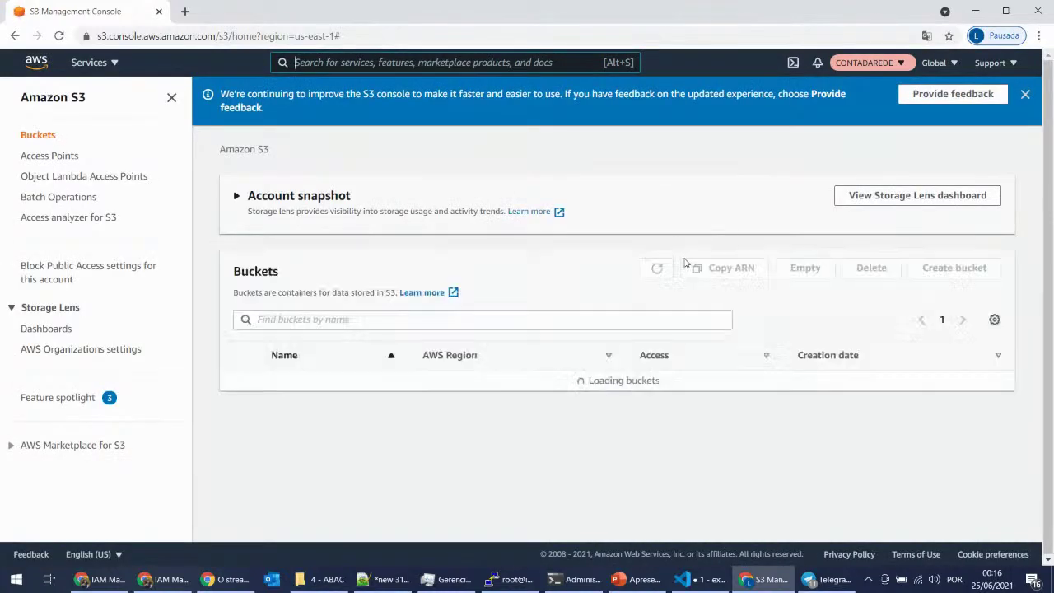
{"action": "key", "text": "alt+Tab"}
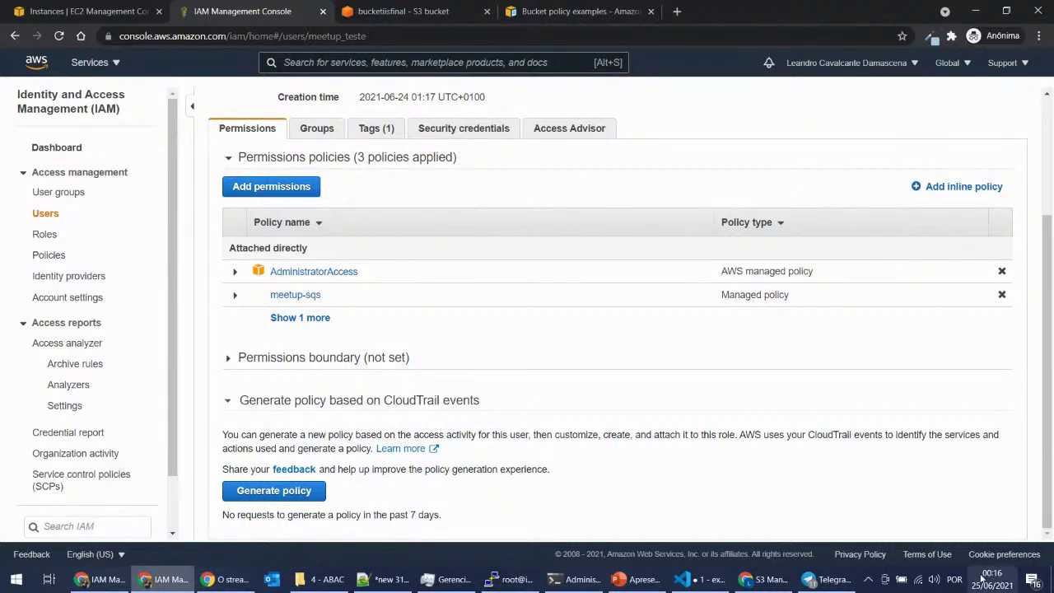
{"action": "mouse_move", "coordinate": [763, 579]}
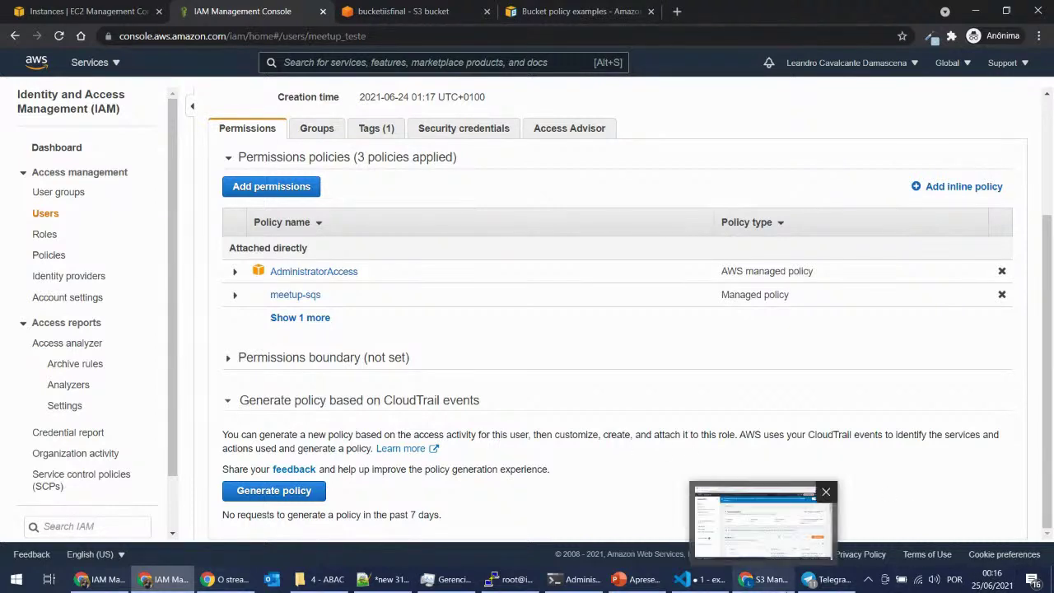
{"action": "left_click", "coordinate": [781, 581]}
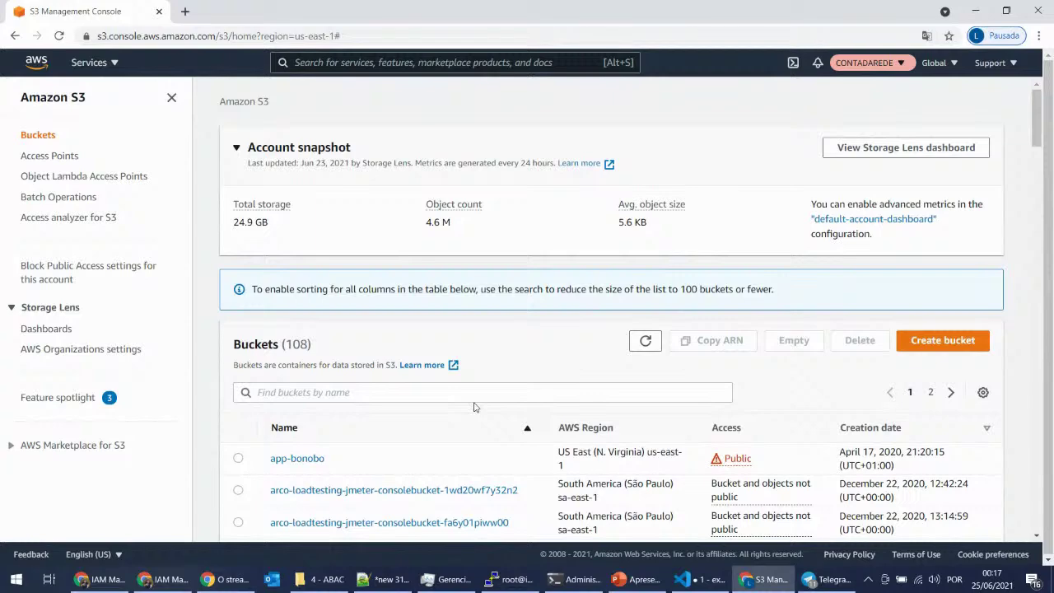
Step: Review the trusted account of roleleandro and compare it with the signed-in user and account of the CONTADAREDE session
{"action": "key", "text": "alt+Tab"}
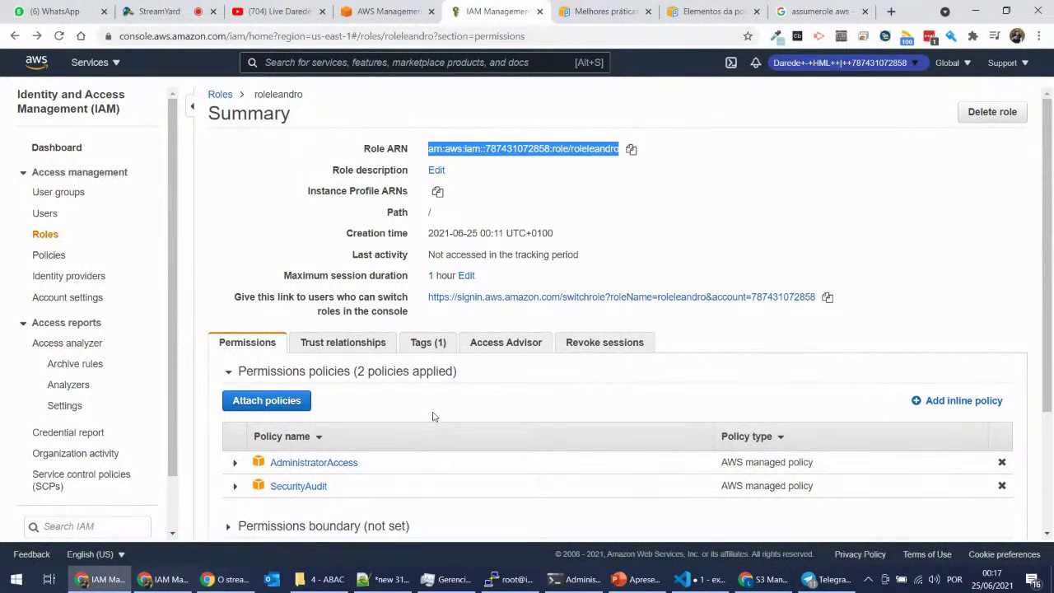
{"action": "left_click", "coordinate": [337, 348]}
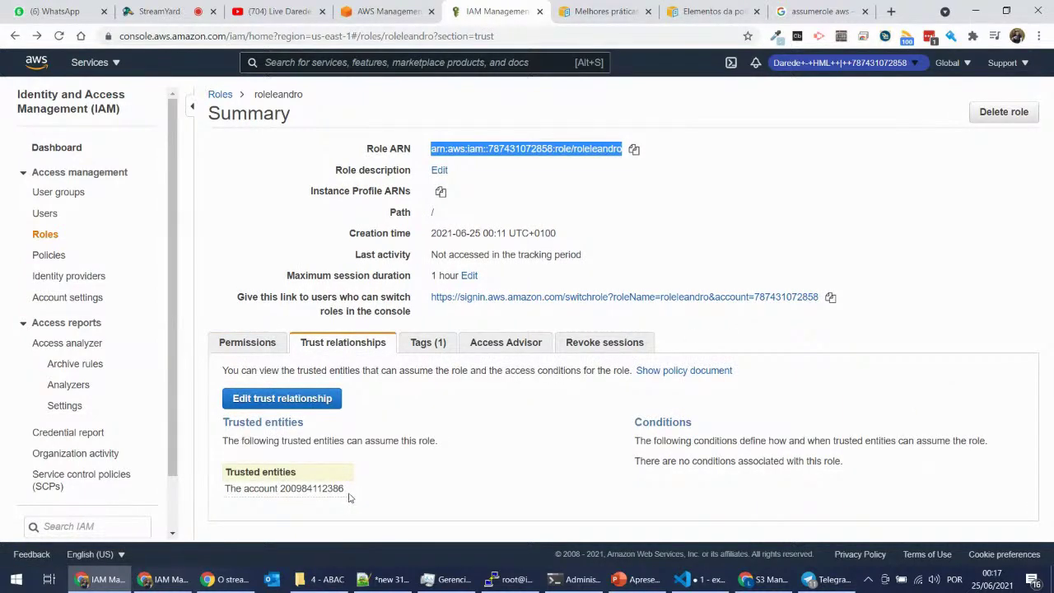
{"action": "left_click", "coordinate": [763, 579]}
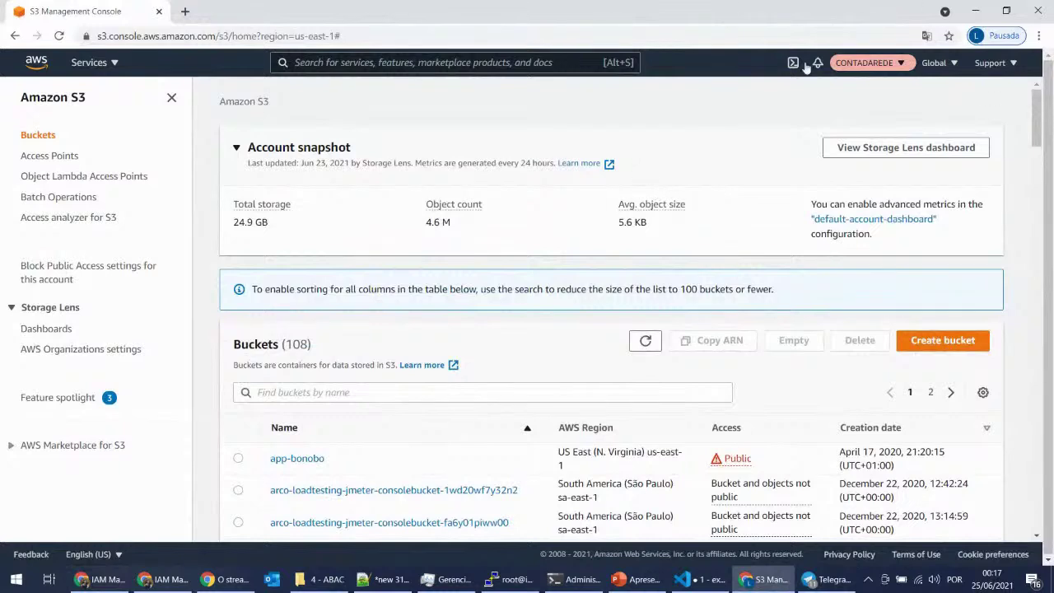
{"action": "left_click", "coordinate": [868, 63]}
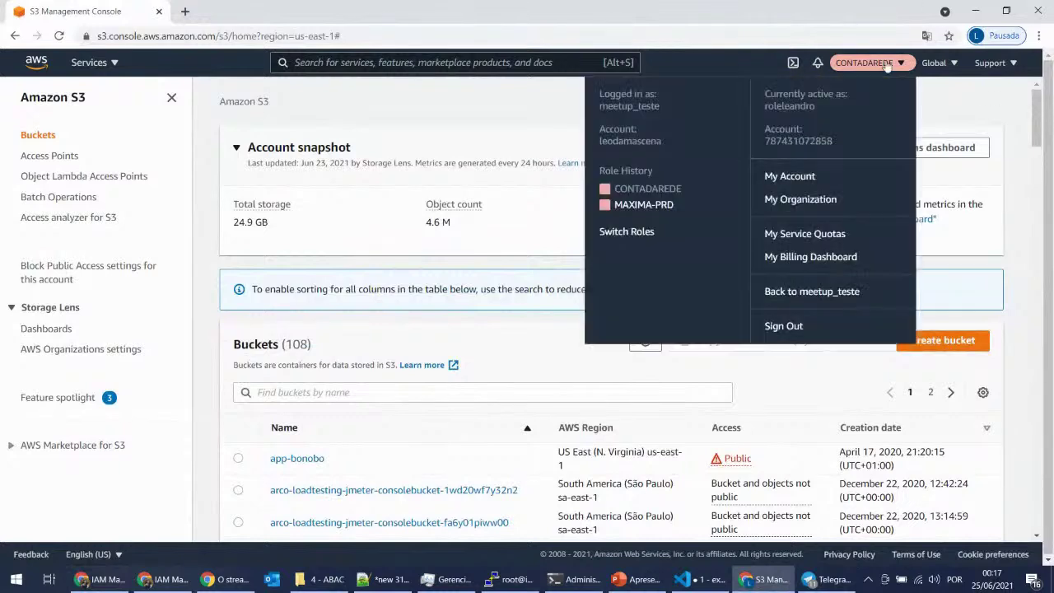
{"action": "double_click", "coordinate": [641, 106]}
{"action": "double_click", "coordinate": [656, 141]}
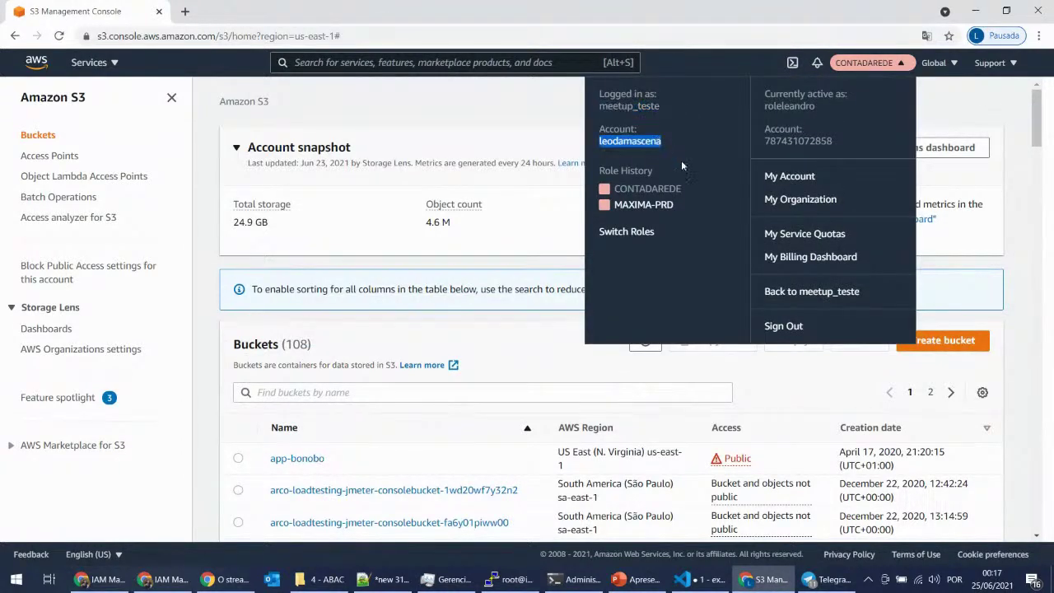
Step: Search for ec2 in the CONTADAREDE session and open the list of running instances
{"action": "left_click", "coordinate": [372, 63]}
{"action": "type", "text": "ec2"}
{"action": "left_click", "coordinate": [342, 171]}
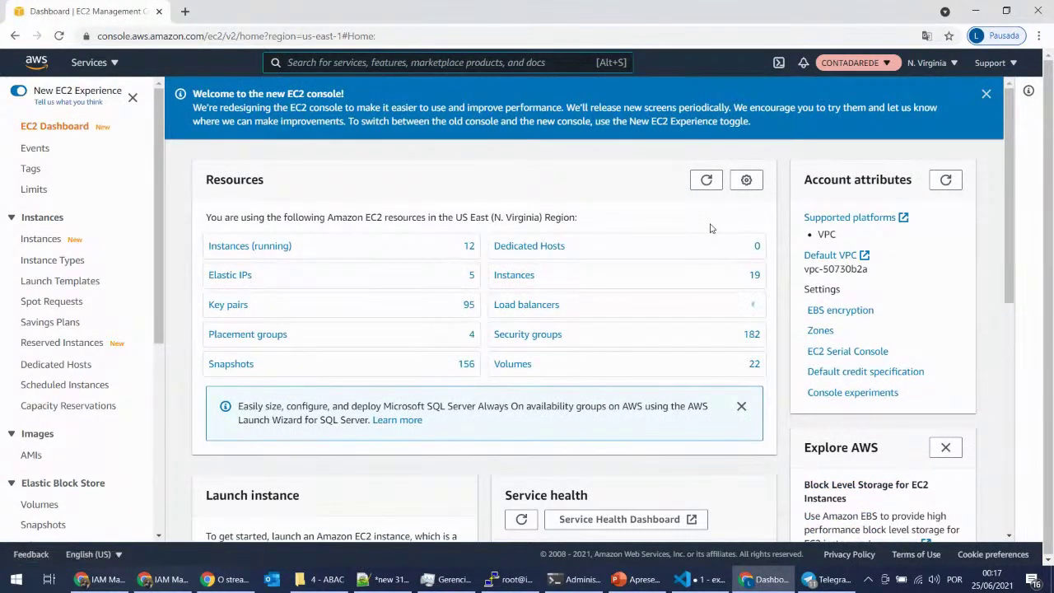
{"action": "left_click", "coordinate": [247, 246]}
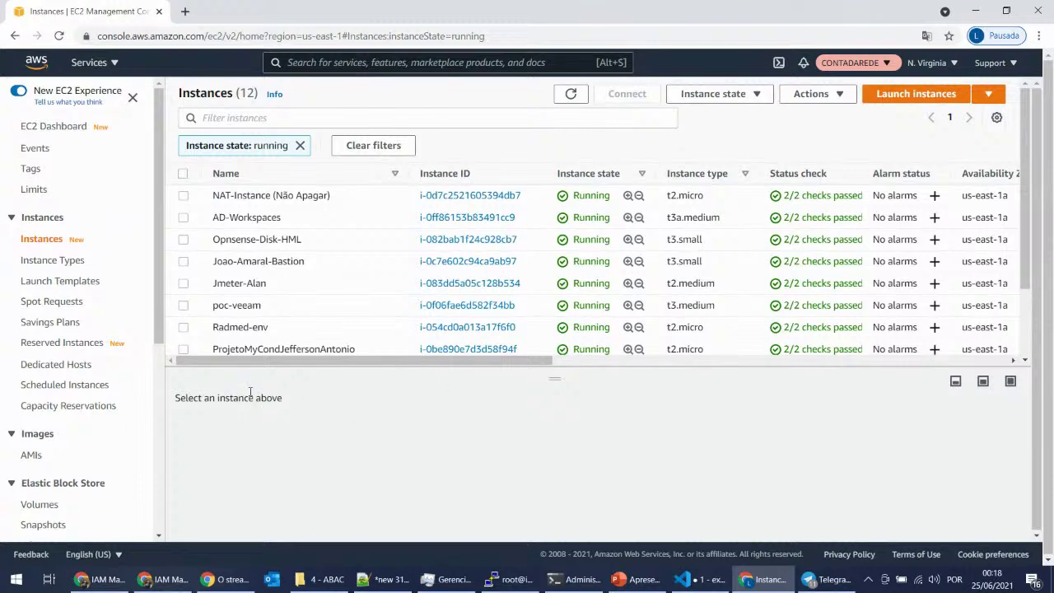
Step: Try to change the last digit of the principal's account number to 7 in roleleandro's trust policy, and discard the edit
{"action": "left_click", "coordinate": [99, 579]}
{"action": "left_click", "coordinate": [281, 398]}
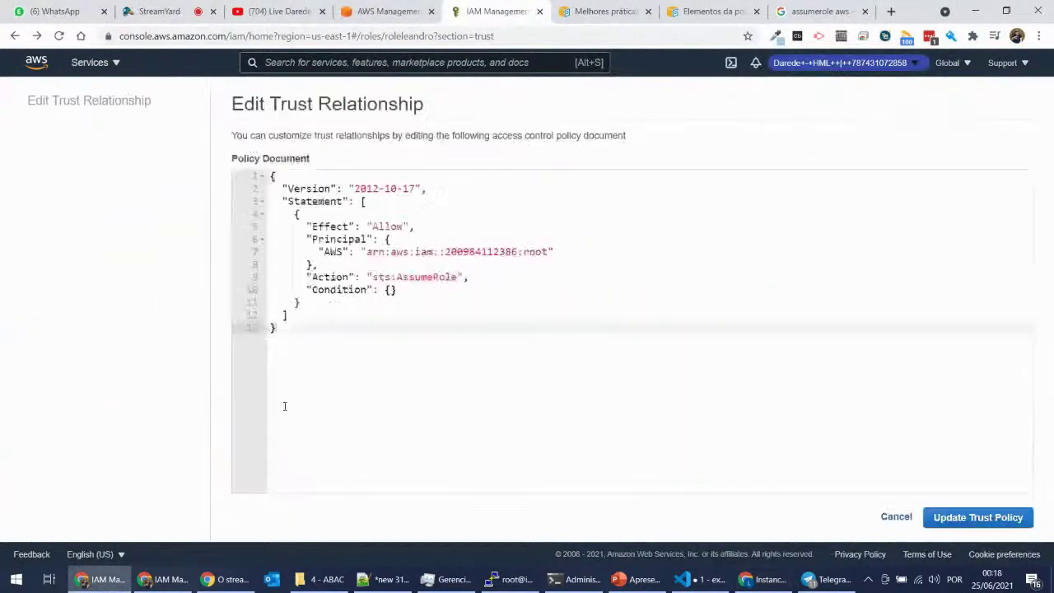
{"action": "double_click", "coordinate": [470, 251]}
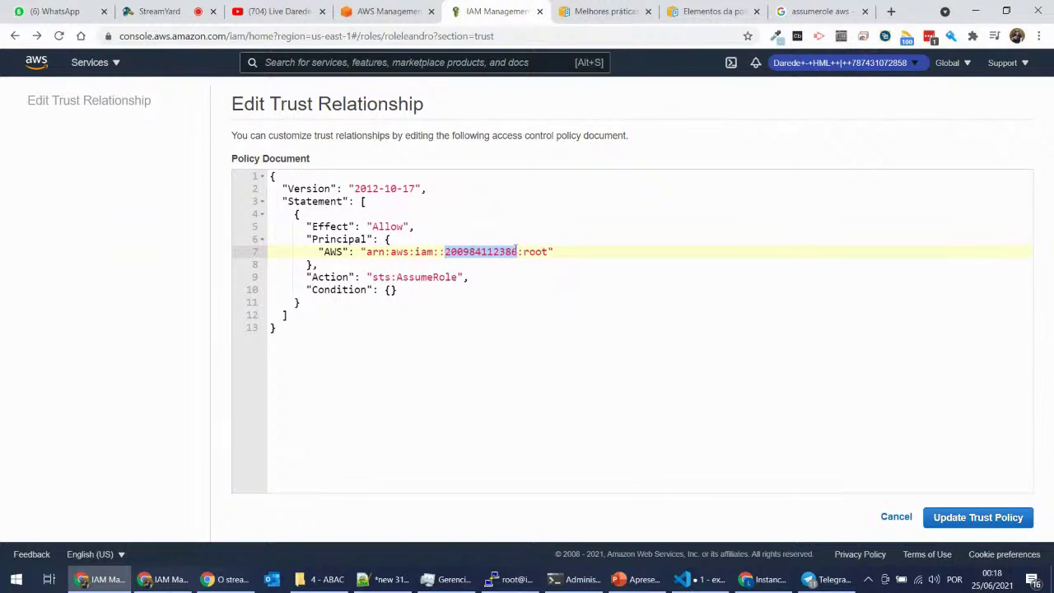
{"action": "key", "text": "ctrl+v"}
{"action": "key", "text": "BackSpace"}
{"action": "type", "text": "7"}
{"action": "left_click", "coordinate": [973, 517]}
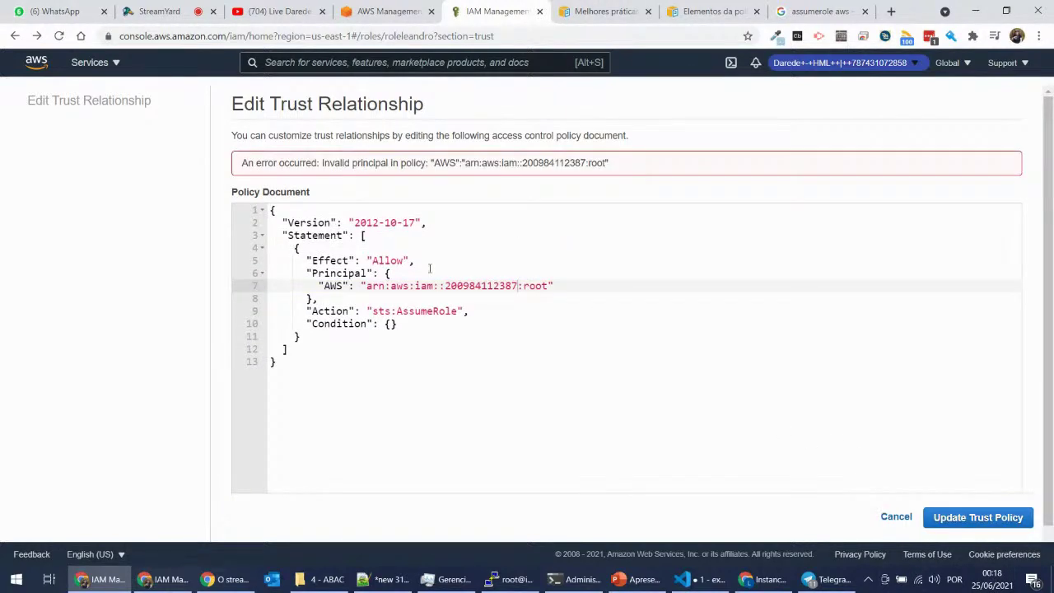
{"action": "left_click", "coordinate": [881, 517]}
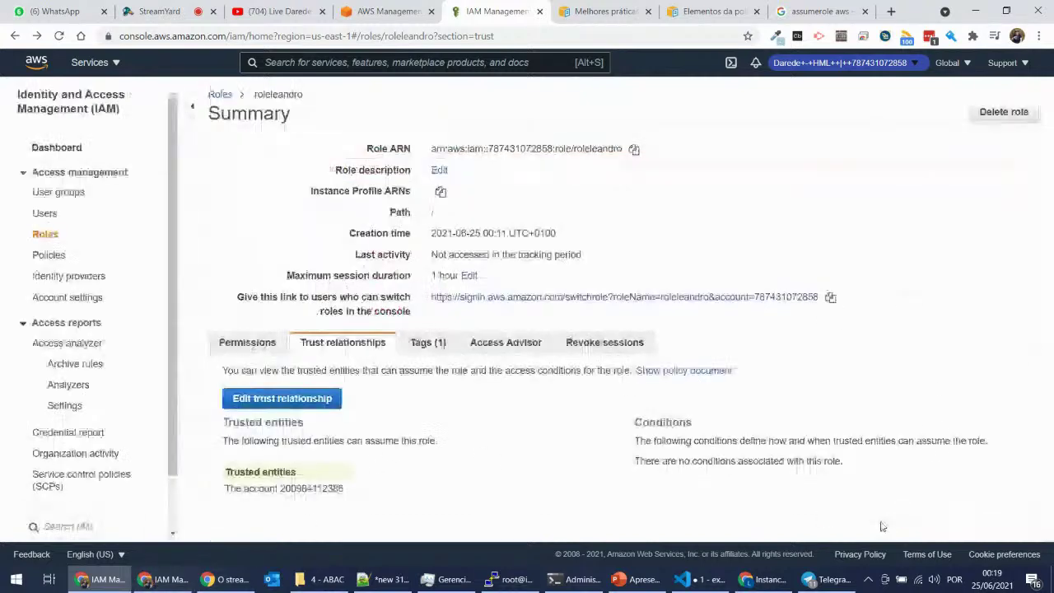
Step: Return the EC2 session from the assumed role to the meetup_teste user and check the active account details
{"action": "left_click", "coordinate": [764, 579]}
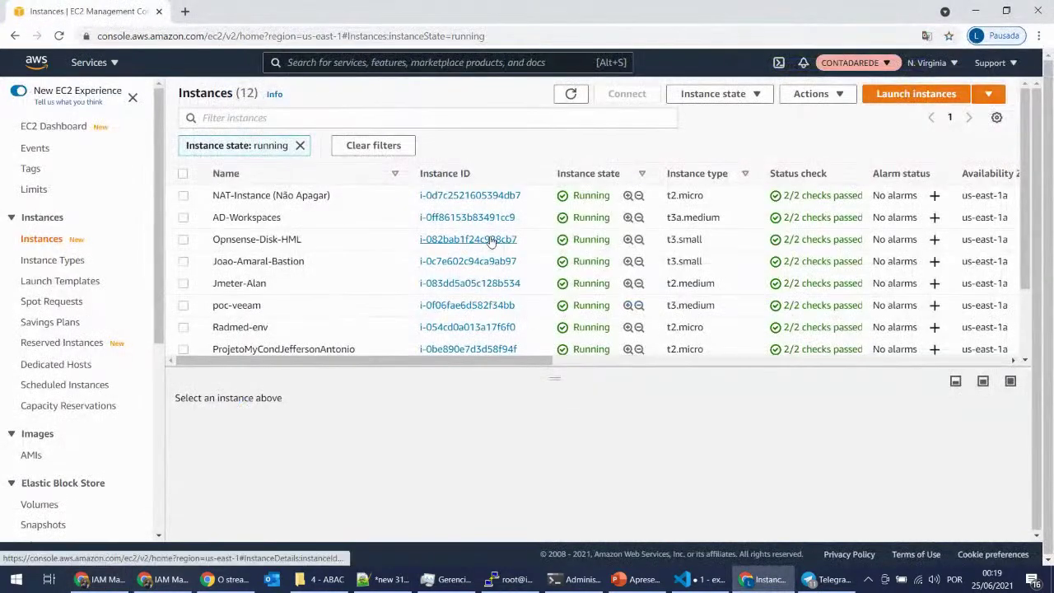
{"action": "left_click", "coordinate": [864, 65]}
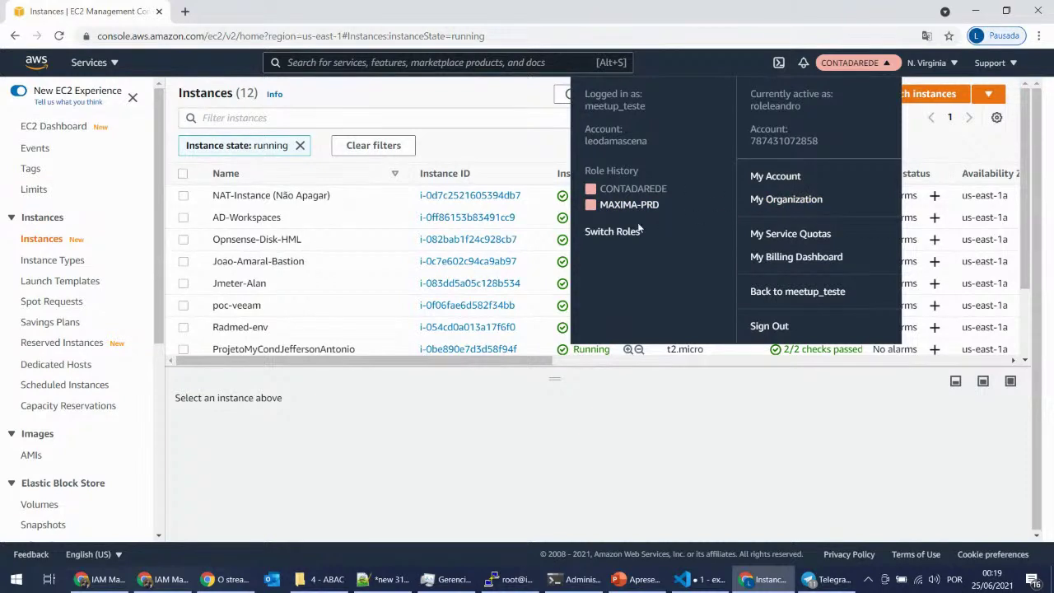
{"action": "left_click", "coordinate": [811, 294]}
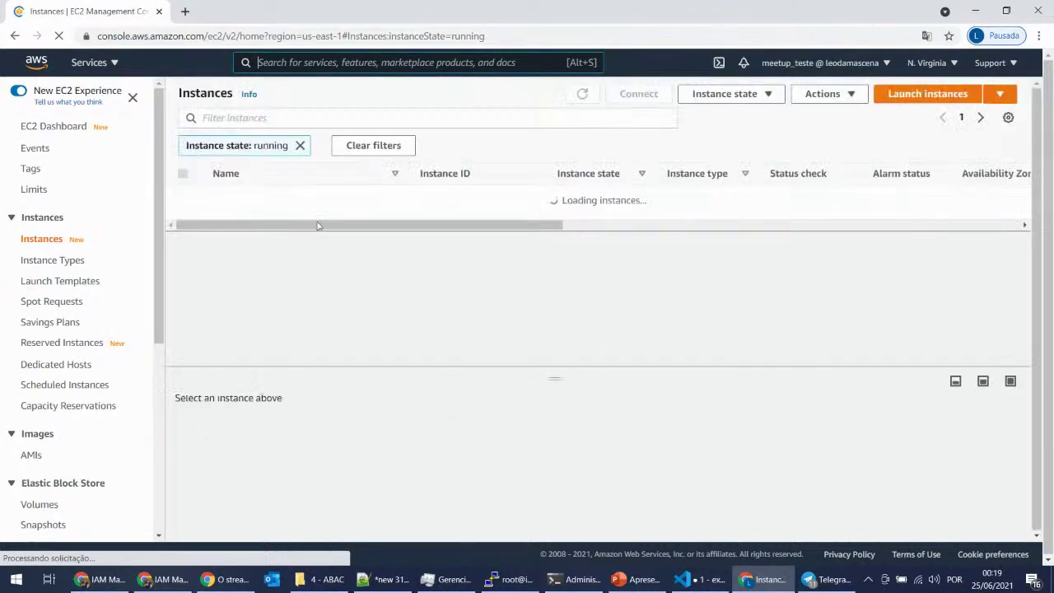
{"action": "left_click", "coordinate": [790, 69]}
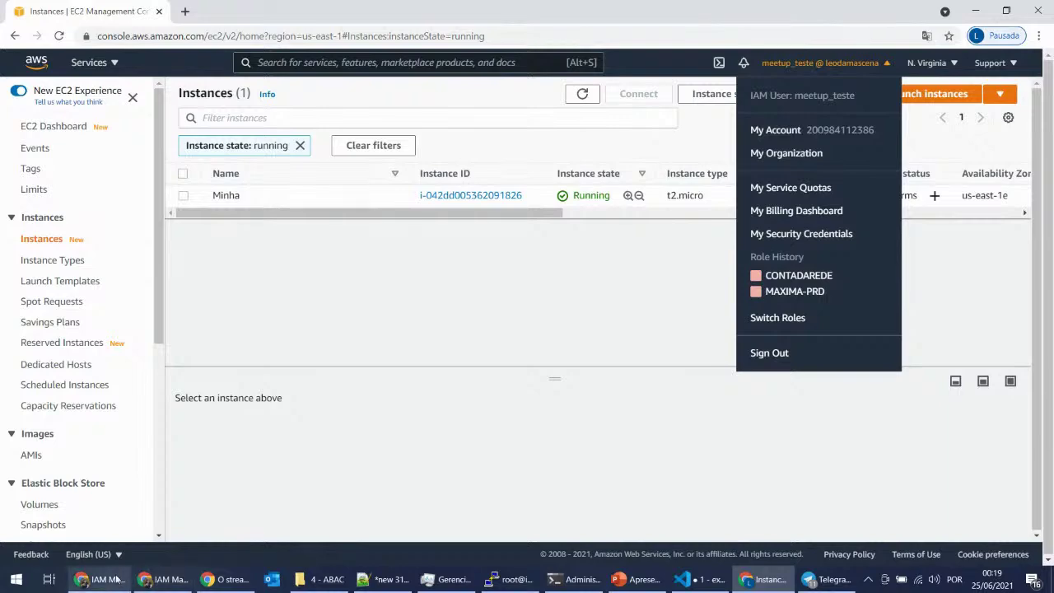
Step: Revisit the trust relationships of roleleandro and switch to the PowerPoint slide show of IAM.pptx
{"action": "left_click", "coordinate": [113, 580]}
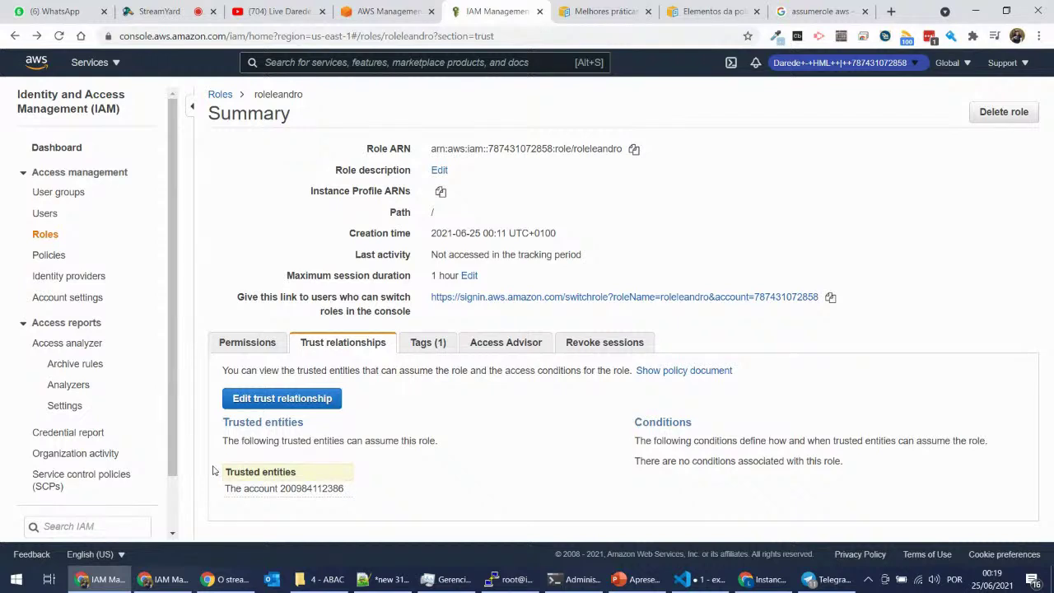
{"action": "left_click", "coordinate": [638, 578]}
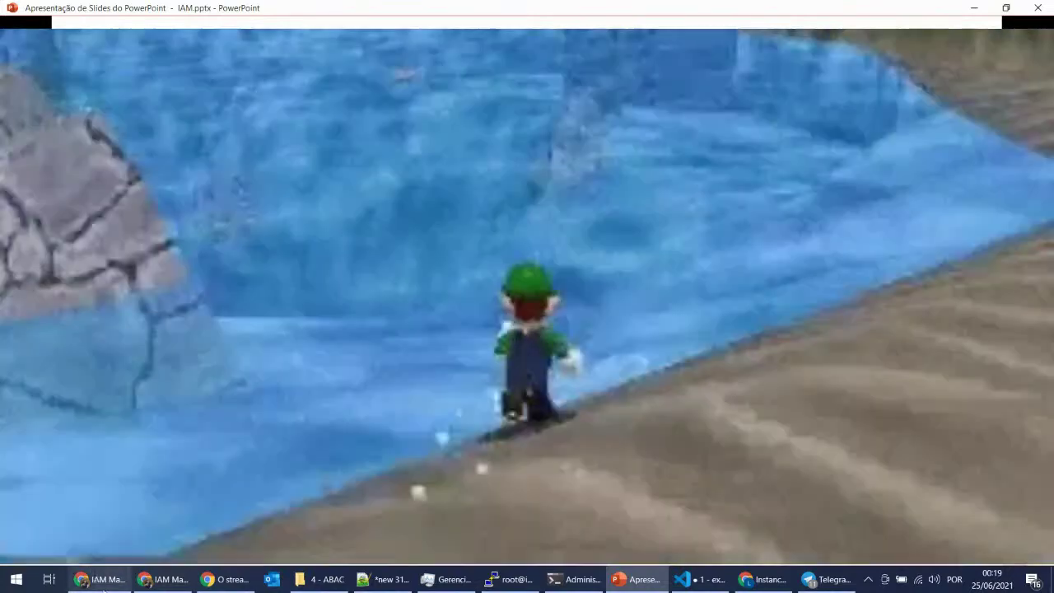
Step: Switch to the AWS console in Chrome, find the CloudTrail service and open its event history
{"action": "left_click", "coordinate": [99, 579]}
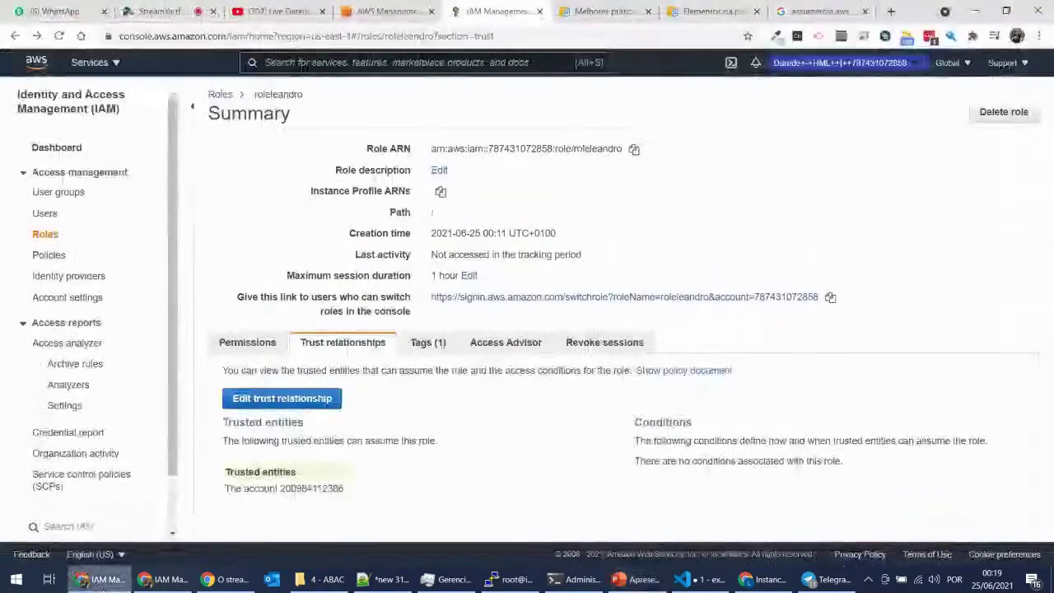
{"action": "left_click", "coordinate": [482, 68]}
{"action": "type", "text": "d"}
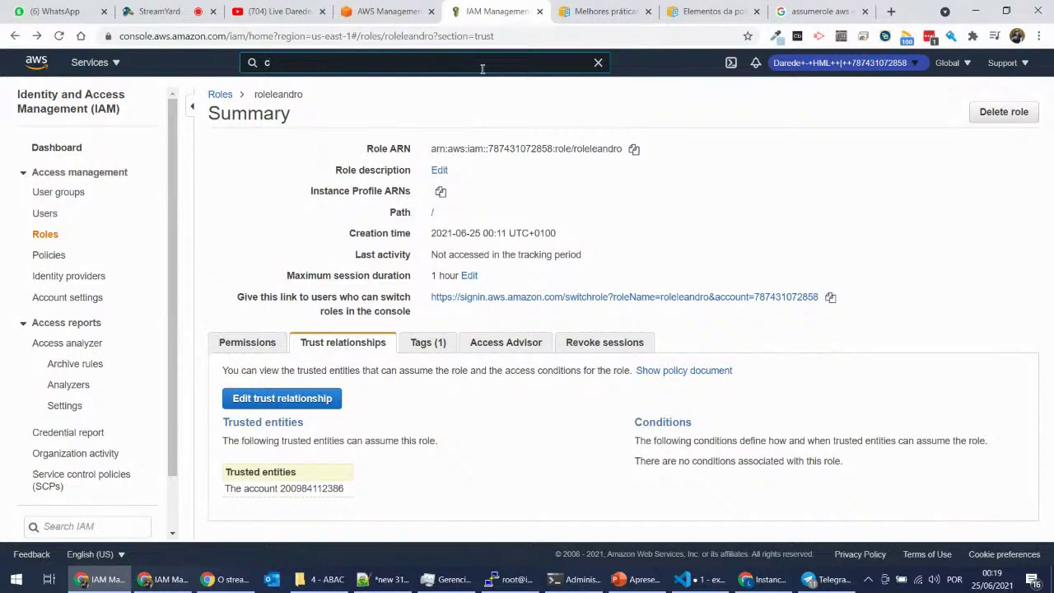
{"action": "type", "text": "loudtrail"}
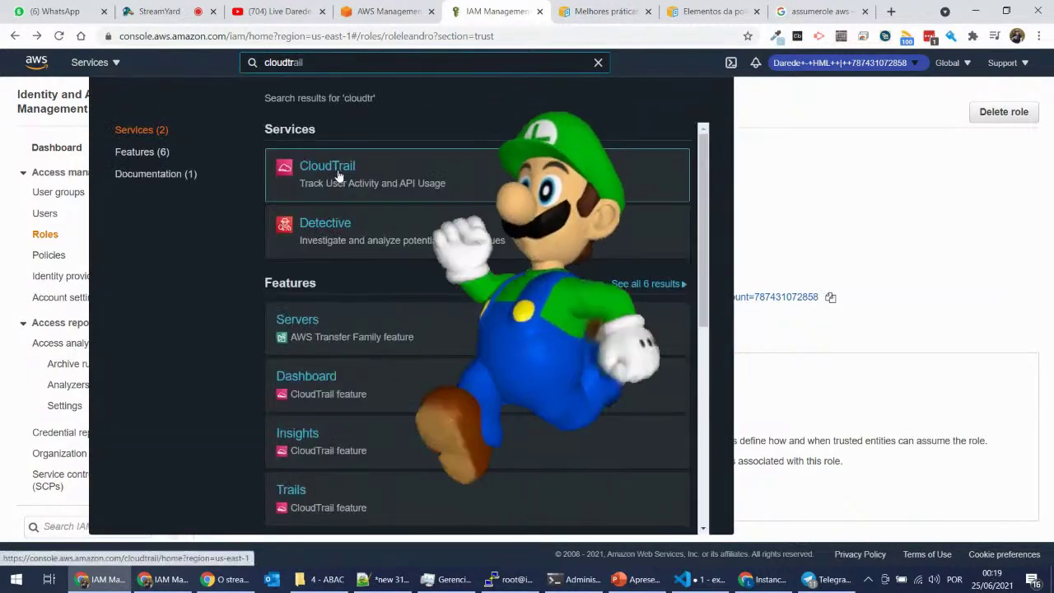
{"action": "left_click", "coordinate": [338, 176]}
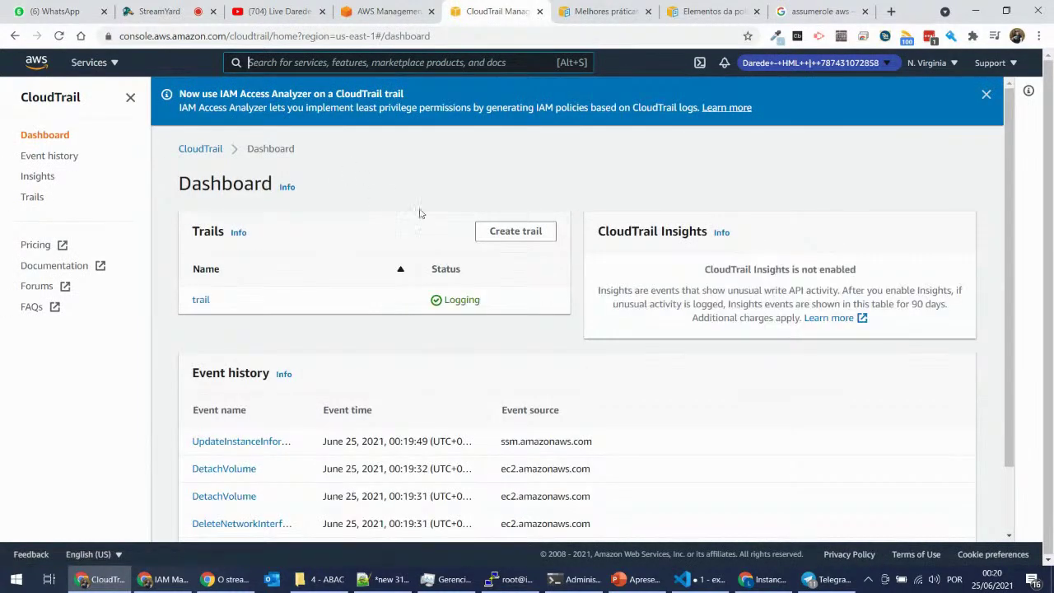
{"action": "scroll", "coordinate": [426, 244], "scroll_direction": "down", "scroll_amount": 1}
{"action": "left_click", "coordinate": [63, 158]}
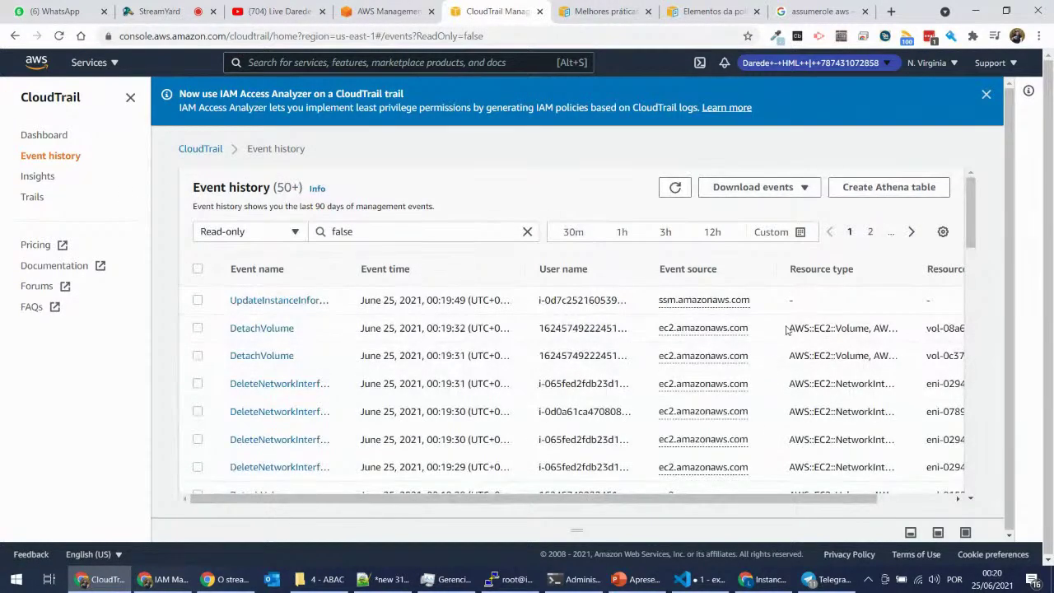
Step: Look through the first two pages of the CloudTrail event history for role activity and return to page 1
{"action": "scroll", "coordinate": [776, 353], "scroll_direction": "down", "scroll_amount": 3}
{"action": "scroll", "coordinate": [854, 414], "scroll_direction": "down", "scroll_amount": 5}
{"action": "scroll", "coordinate": [825, 411], "scroll_direction": "up", "scroll_amount": 4}
{"action": "scroll", "coordinate": [813, 410], "scroll_direction": "down", "scroll_amount": 10}
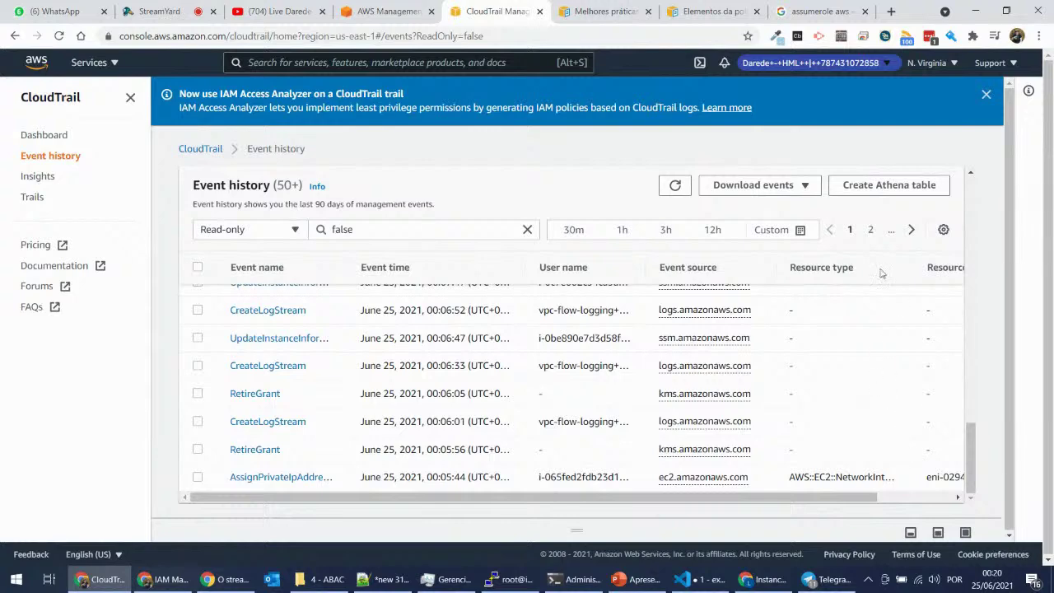
{"action": "left_click", "coordinate": [871, 229]}
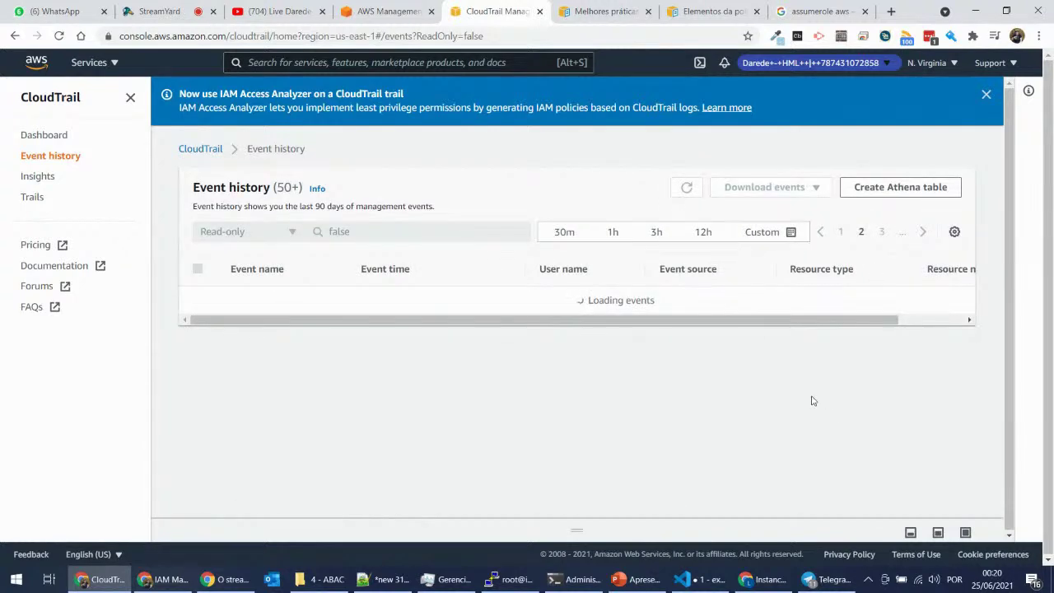
{"action": "scroll", "coordinate": [811, 401], "scroll_direction": "down", "scroll_amount": 5}
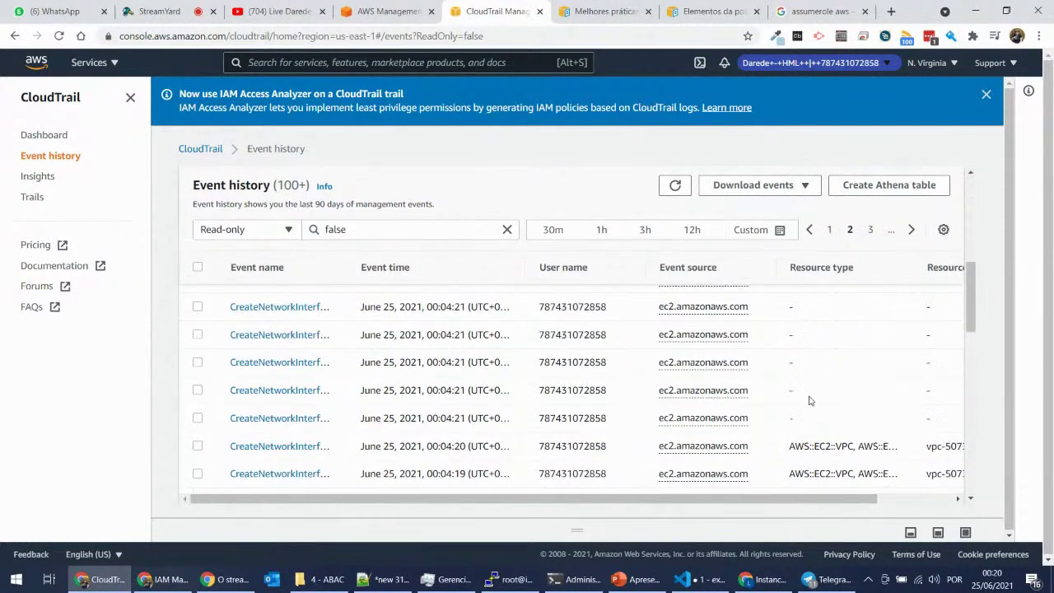
{"action": "scroll", "coordinate": [809, 401], "scroll_direction": "down", "scroll_amount": 3}
{"action": "scroll", "coordinate": [803, 383], "scroll_direction": "up", "scroll_amount": 8}
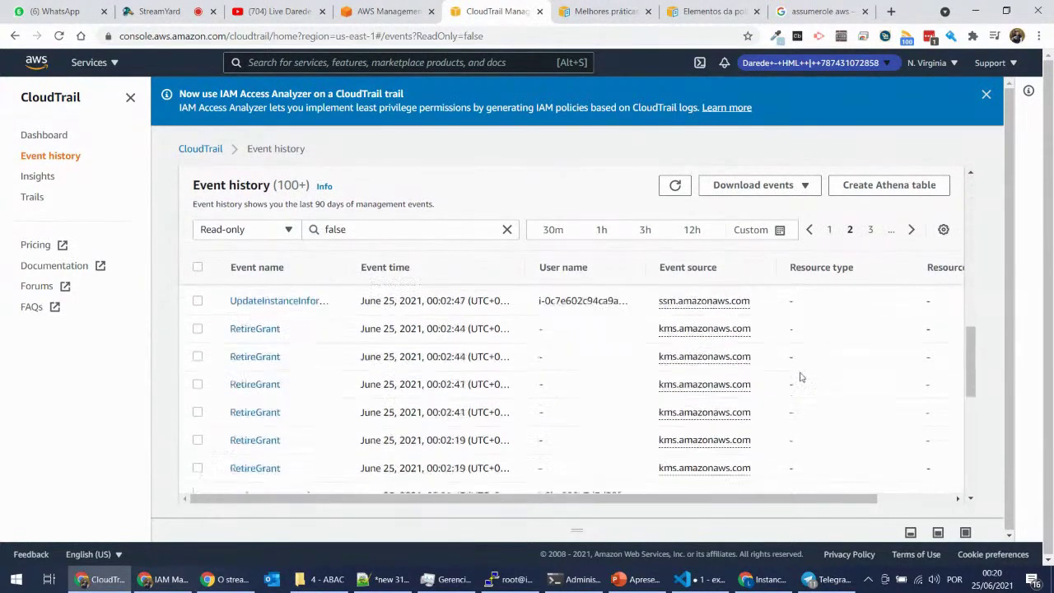
{"action": "left_click", "coordinate": [829, 230]}
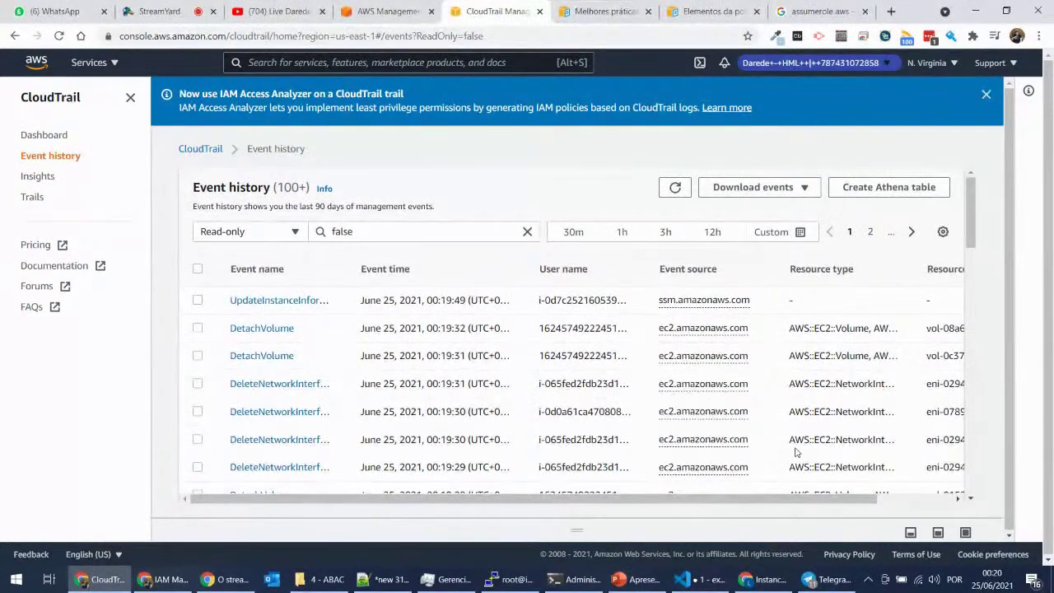
Step: Switch to the PowerPoint slide show of IAM.pptx and show the ROLES slide on trust and permissions
{"action": "left_click", "coordinate": [103, 578]}
{"action": "key", "text": "alt+Tab"}
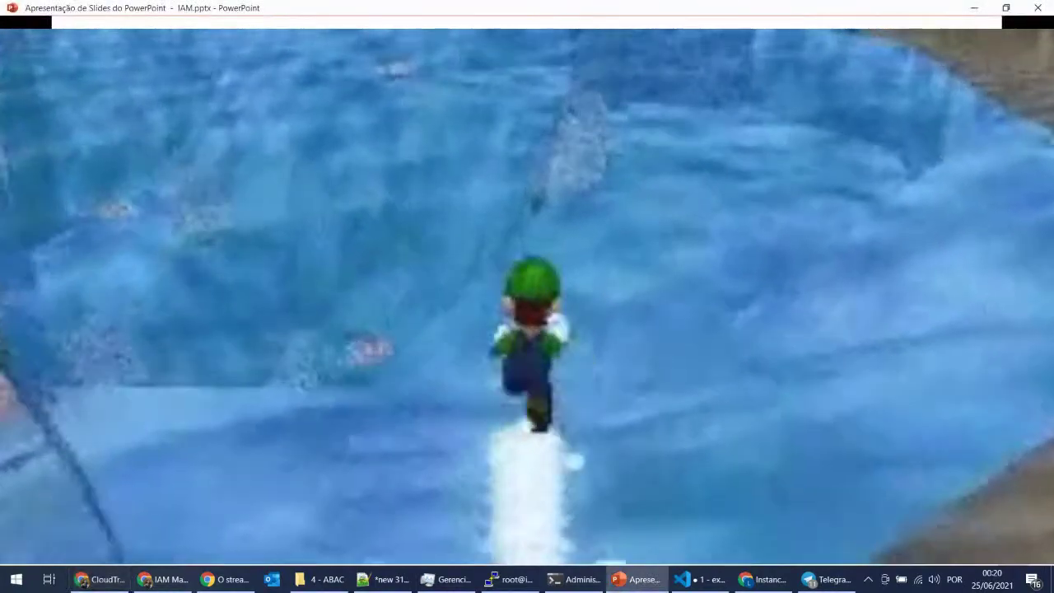
{"action": "left_click", "coordinate": [419, 168]}
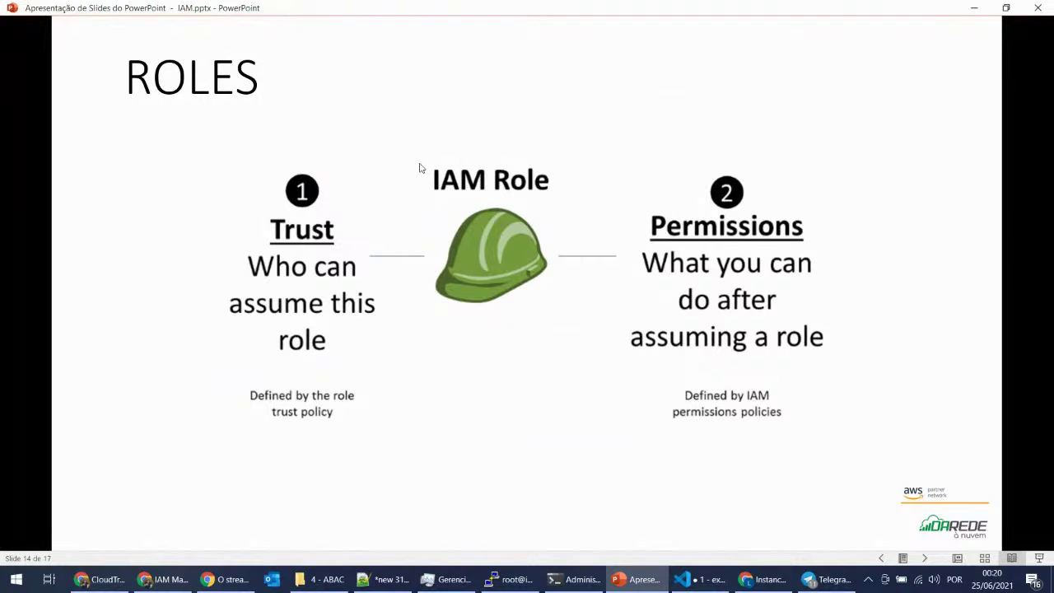
Step: Go back to the CloudTrail event history, refresh the events and limit them to the last 30 minutes
{"action": "left_click", "coordinate": [104, 583]}
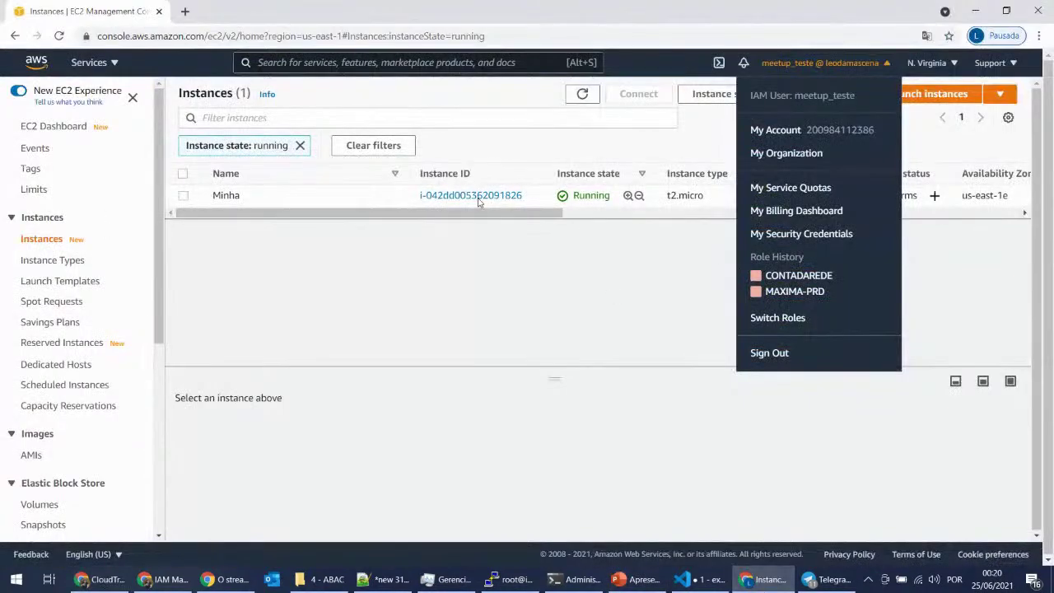
{"action": "left_click", "coordinate": [107, 580]}
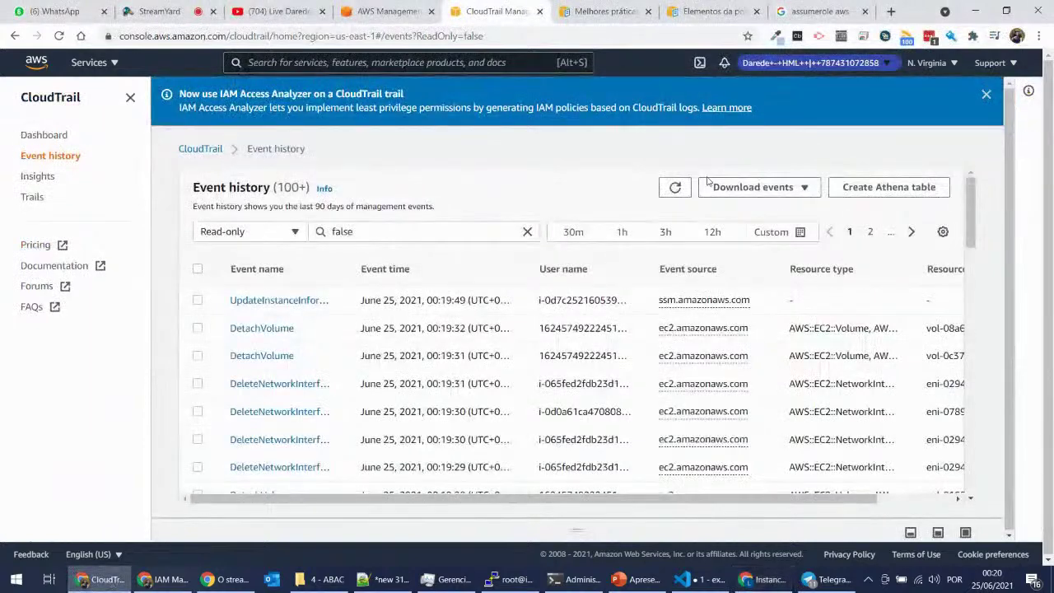
{"action": "left_click", "coordinate": [686, 186]}
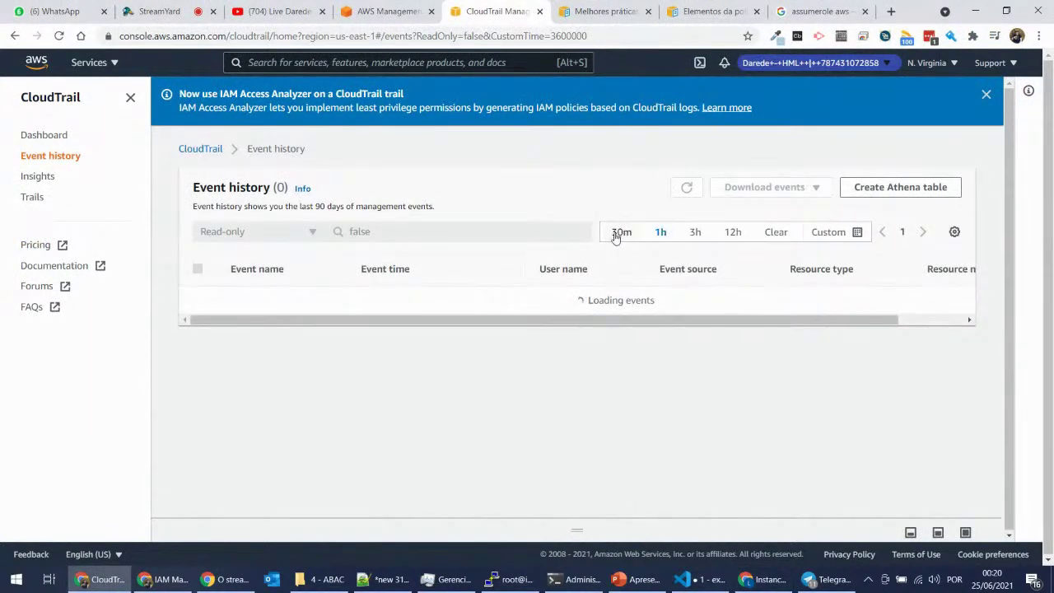
{"action": "left_click", "coordinate": [568, 232]}
Step: Examine the event names and user names from the last 30 minutes, and switch back to the ROLES slide in PowerPoint
{"action": "scroll", "coordinate": [601, 338], "scroll_direction": "down", "scroll_amount": 10}
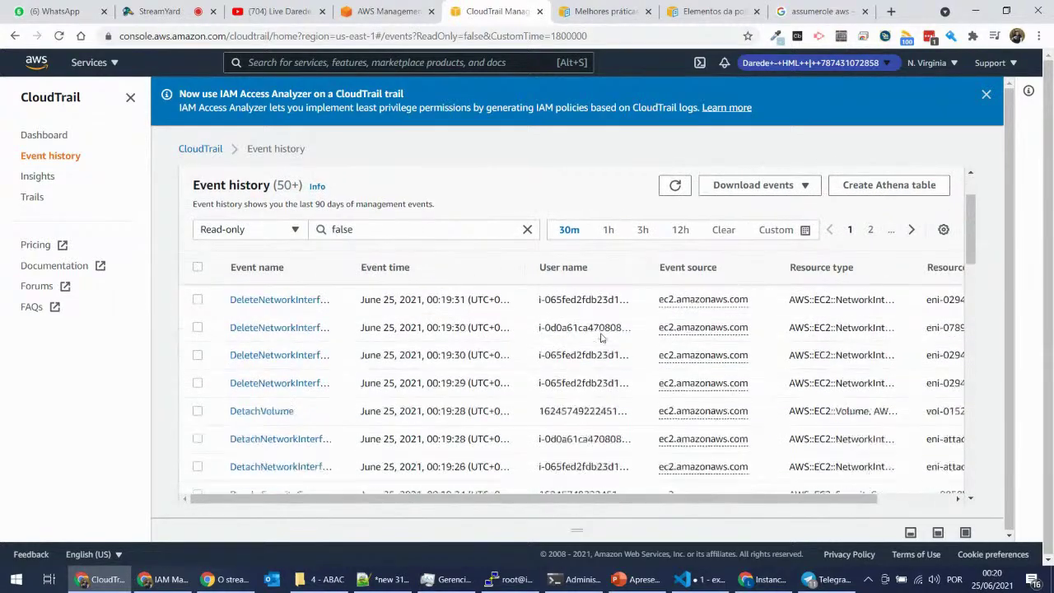
{"action": "scroll", "coordinate": [601, 338], "scroll_direction": "down", "scroll_amount": 4}
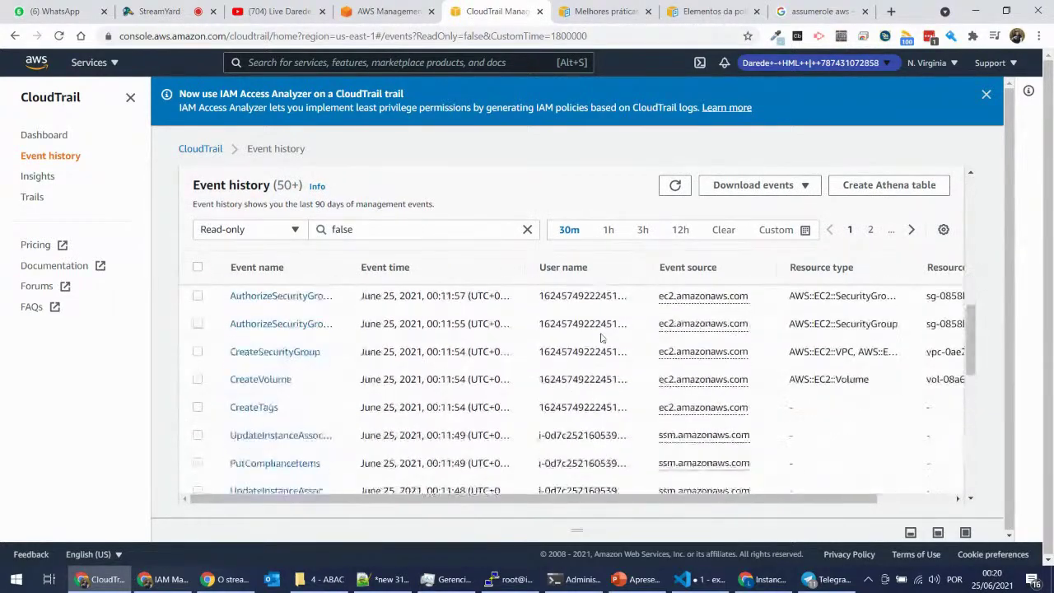
{"action": "scroll", "coordinate": [600, 333], "scroll_direction": "up", "scroll_amount": 2}
{"action": "scroll", "coordinate": [600, 333], "scroll_direction": "up", "scroll_amount": 10}
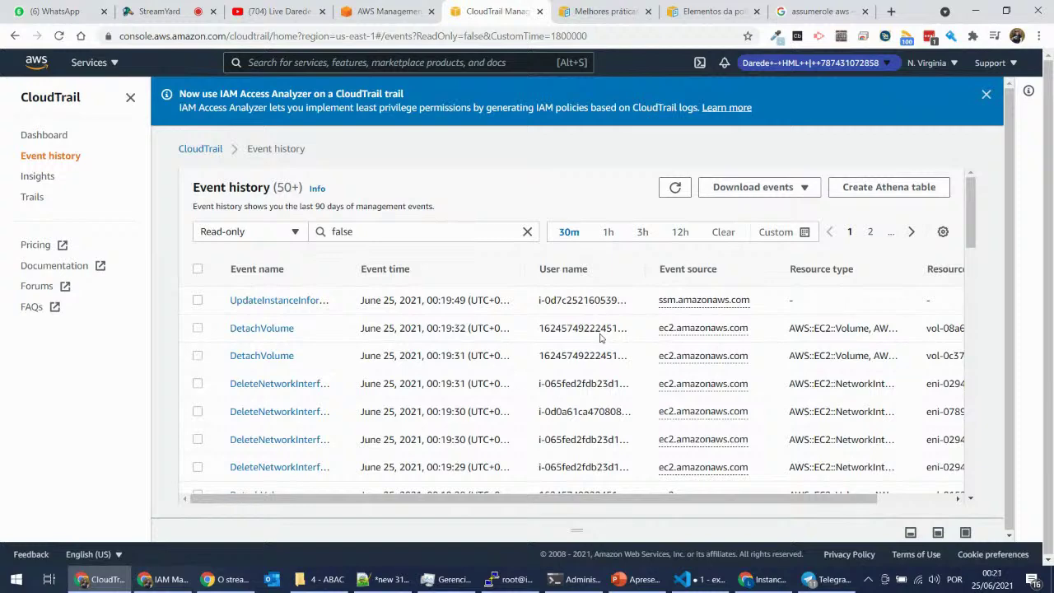
{"action": "left_click", "coordinate": [163, 579]}
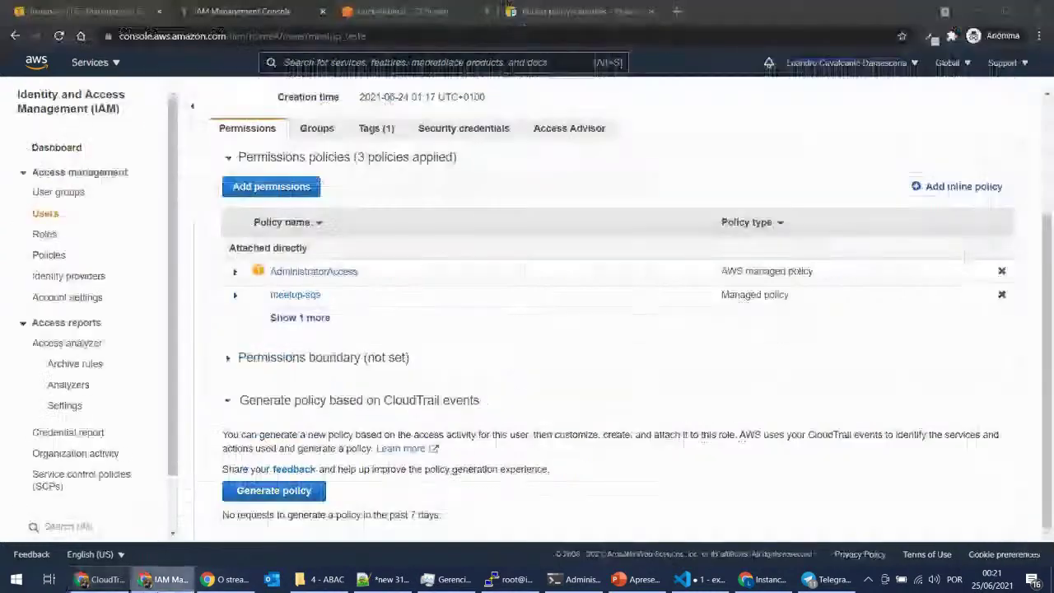
{"action": "left_click", "coordinate": [638, 579]}
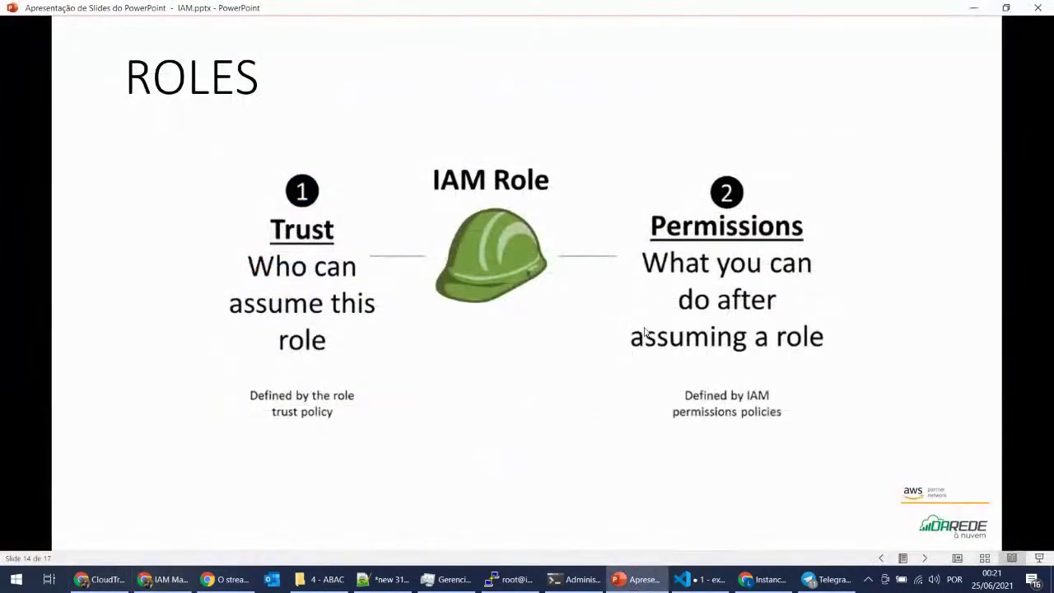